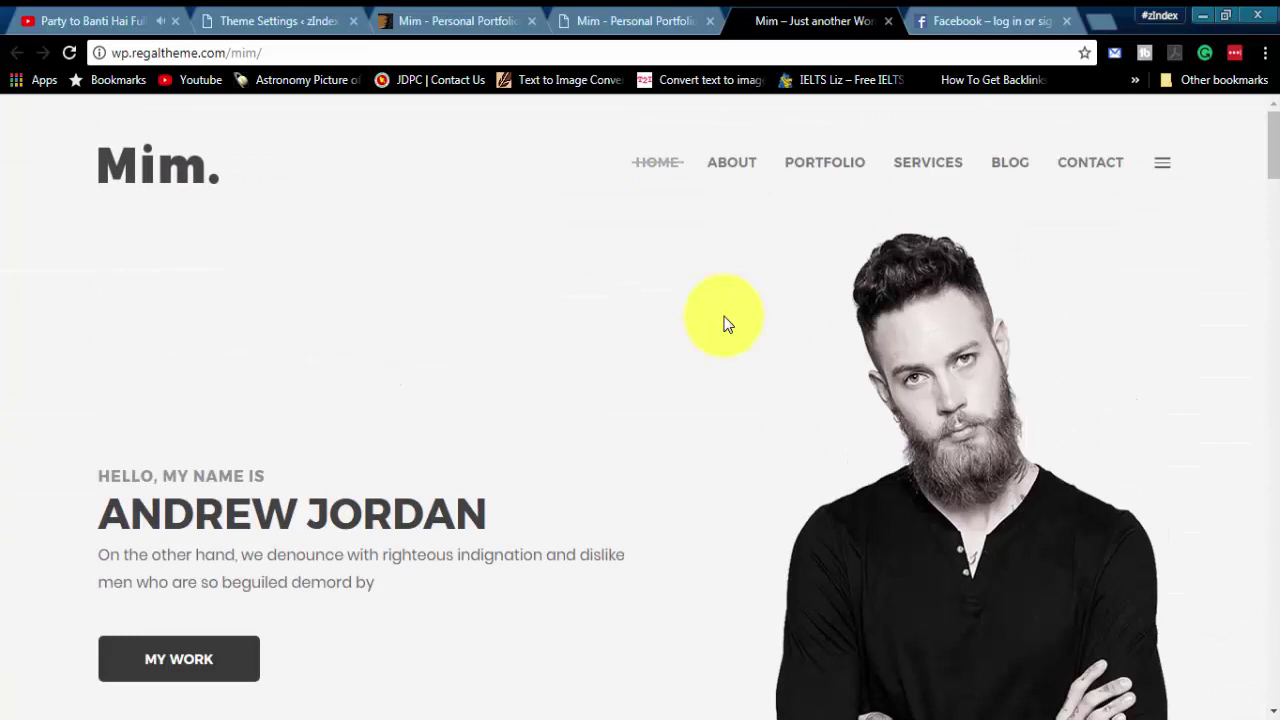
- Review the Mim theme's live demo page from the intro section down to the testimonials
scroll(727, 324, down, 6)
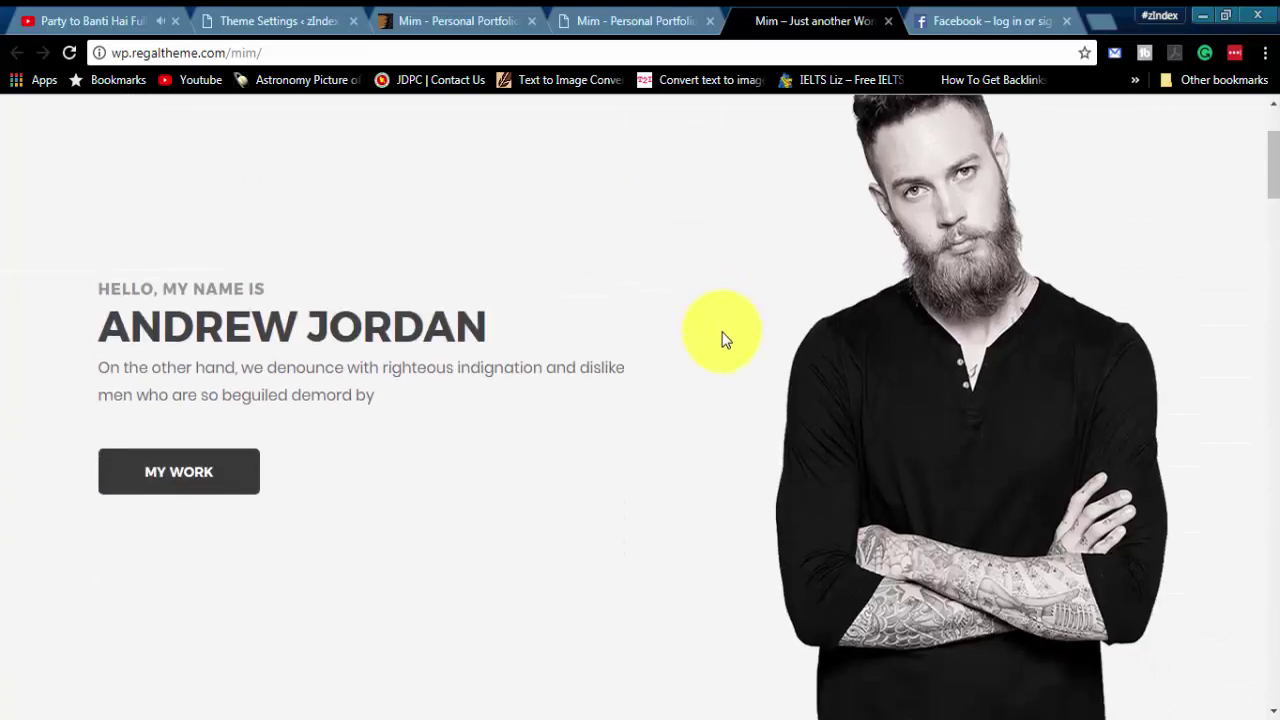
scroll(725, 343, down, 10)
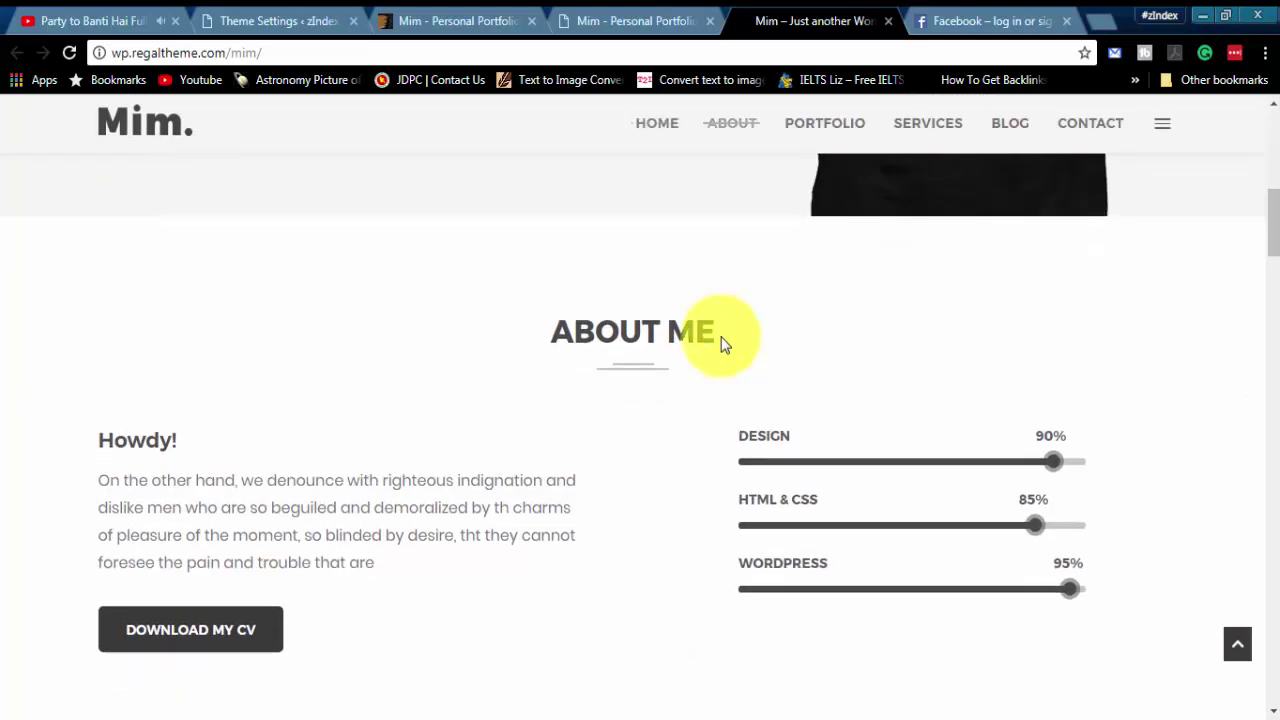
scroll(725, 343, down, 10)
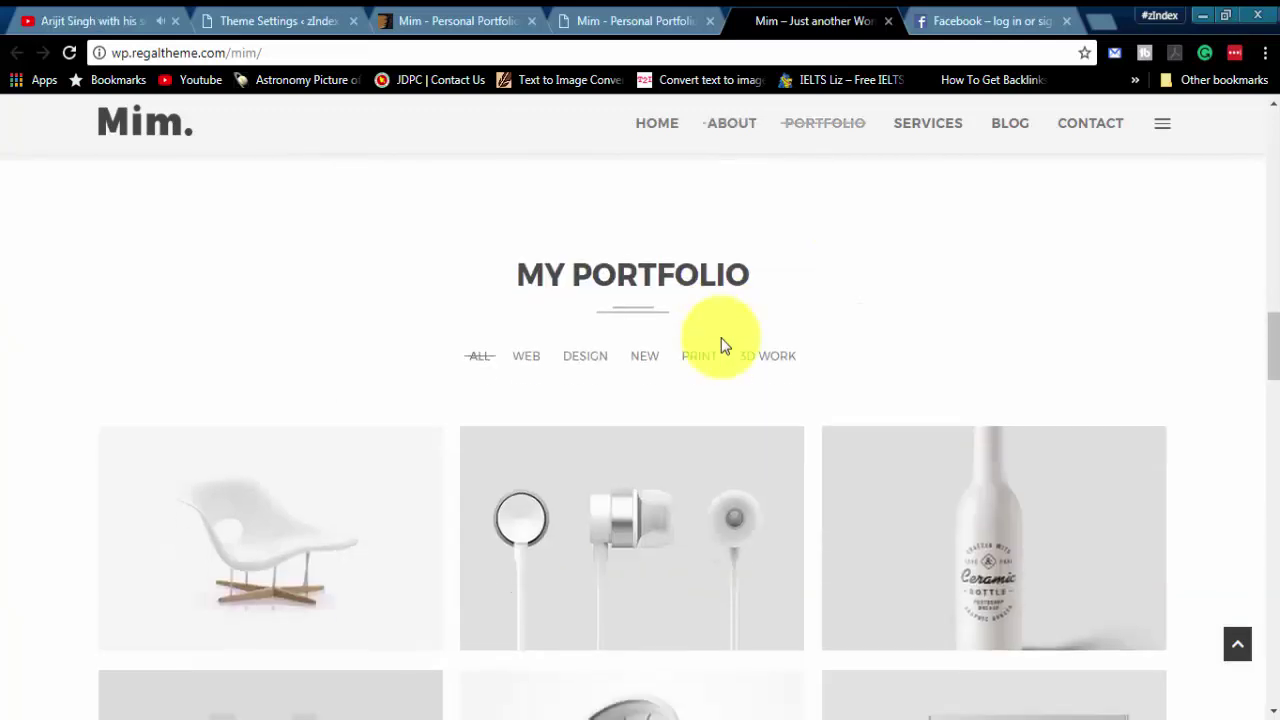
scroll(725, 345, down, 10)
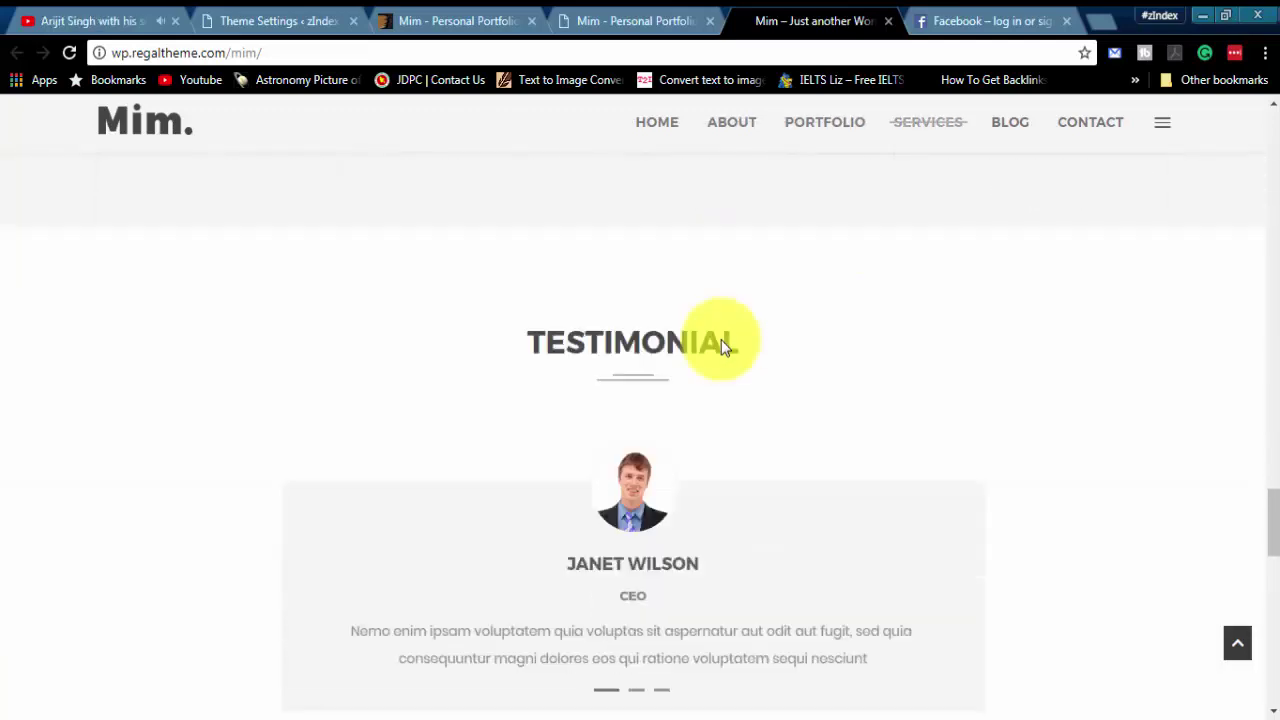
scroll(725, 345, down, 1)
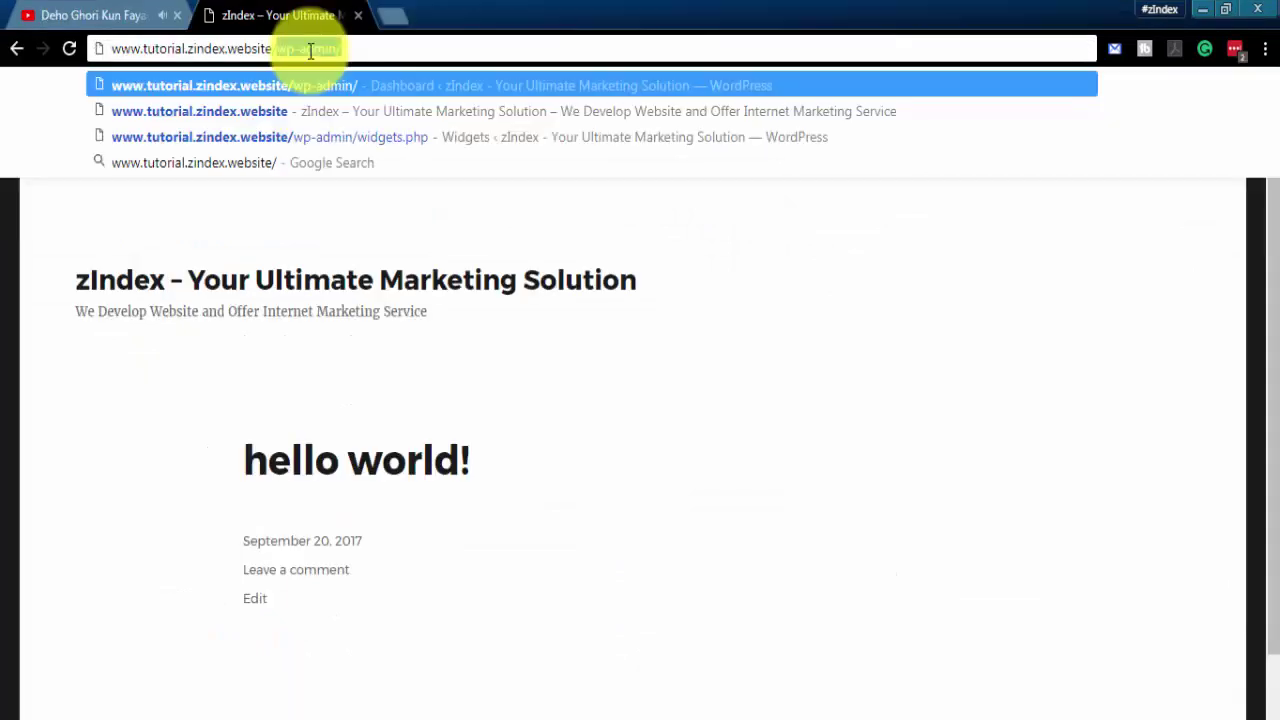
key(Return)
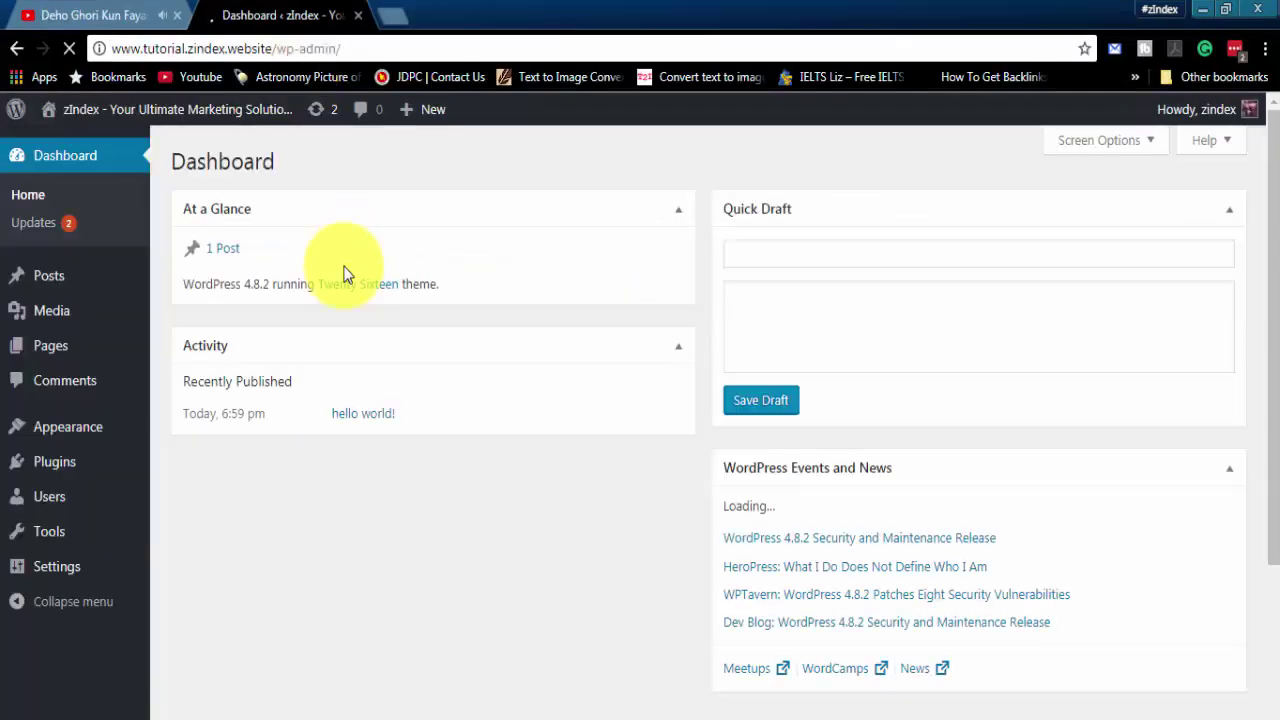
click(171, 443)
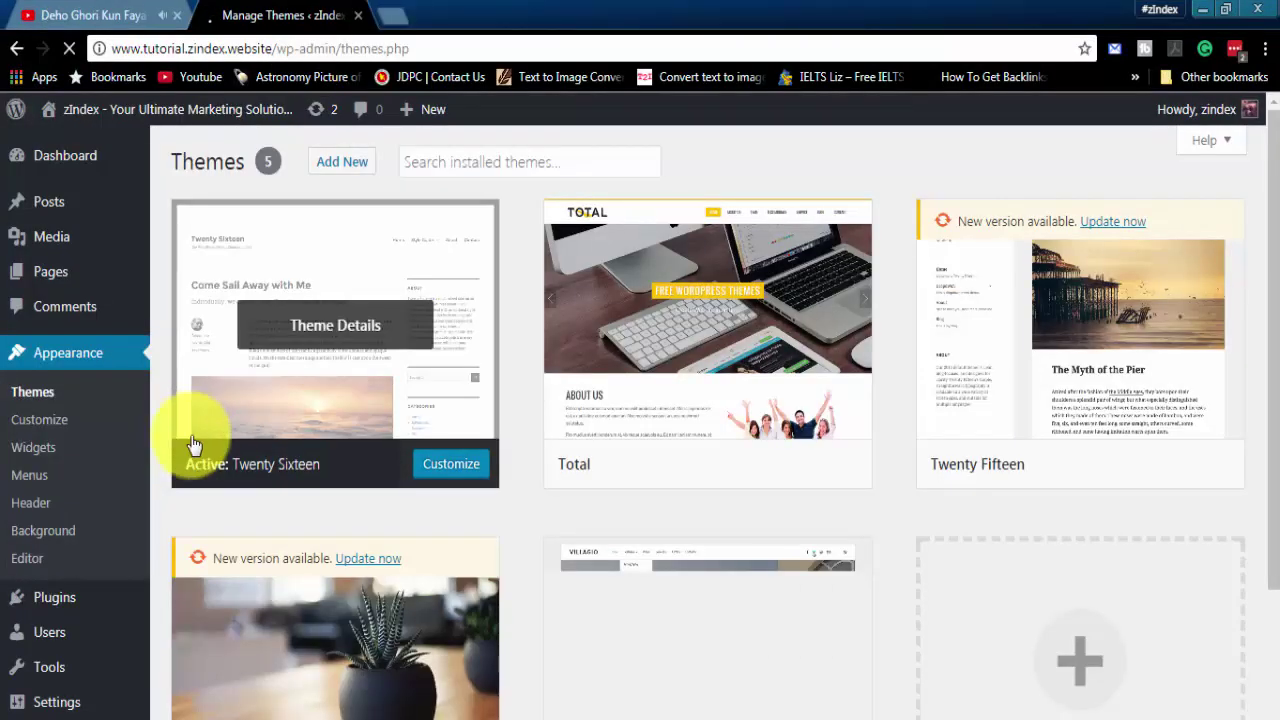
click(343, 163)
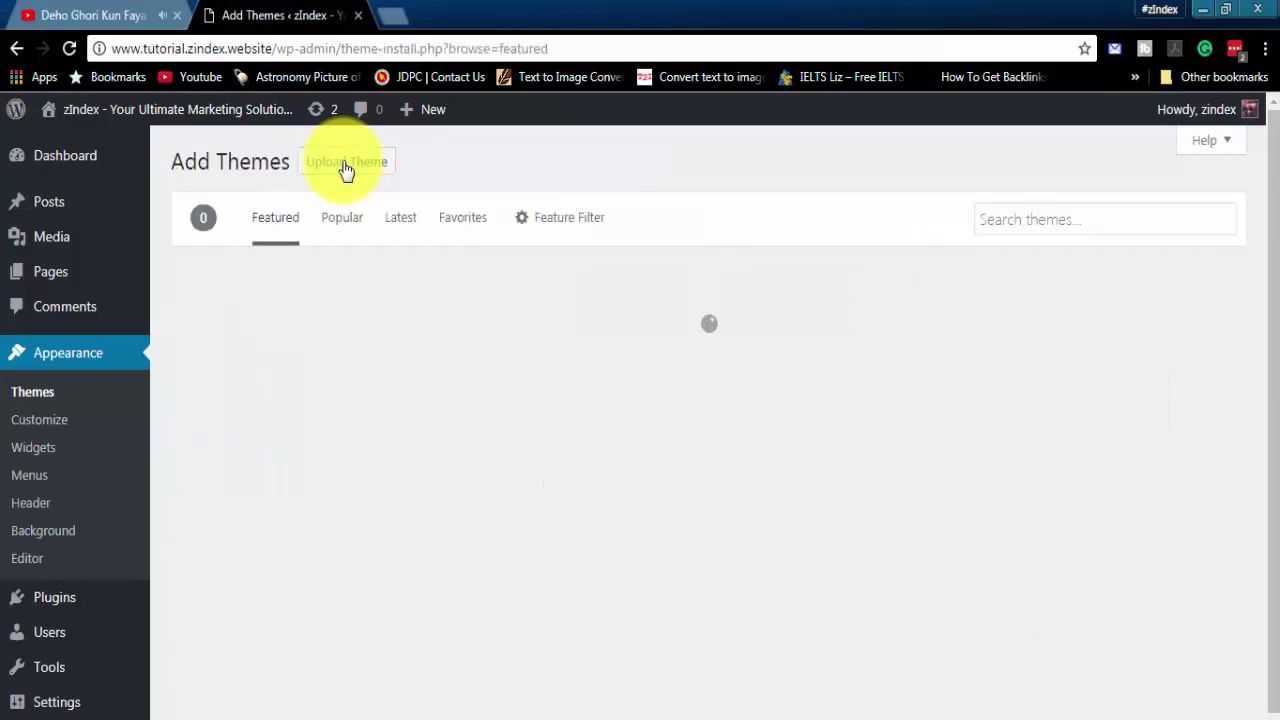
click(345, 168)
- Install the theme from mim.zip on the Desktop and activate it
click(606, 366)
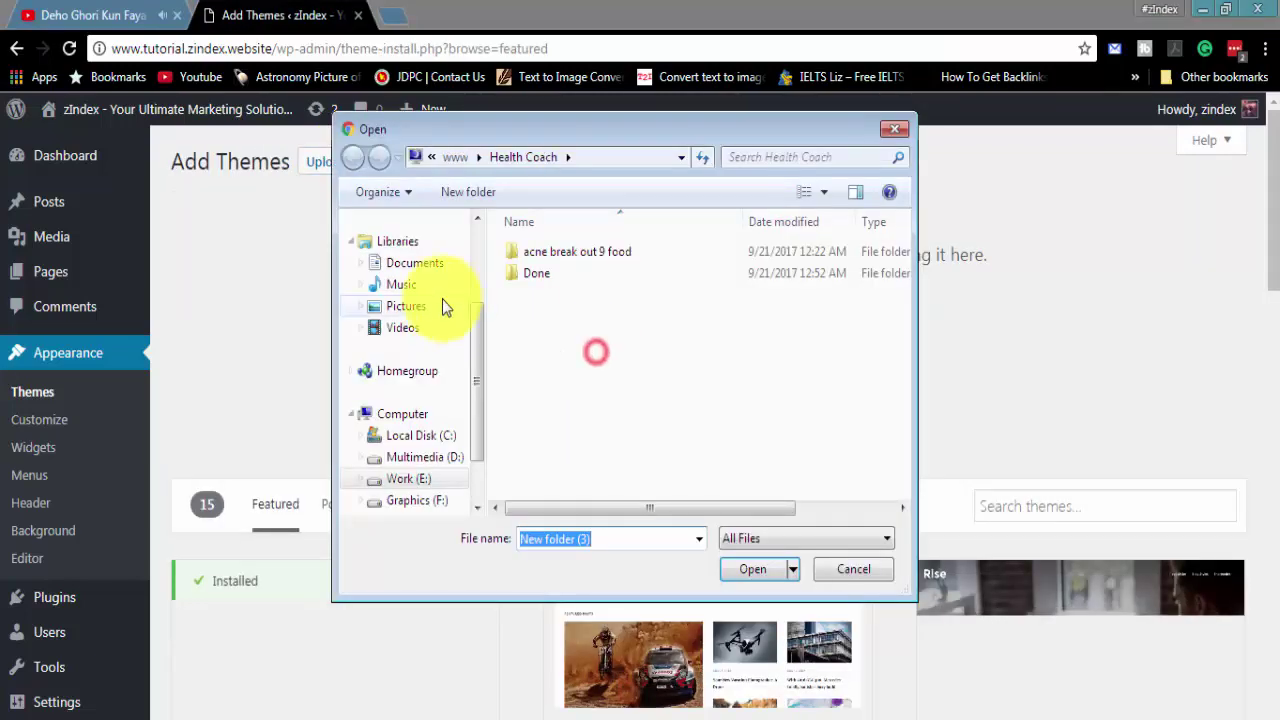
drag(479, 354, 474, 273)
click(420, 273)
click(571, 538)
text(m)
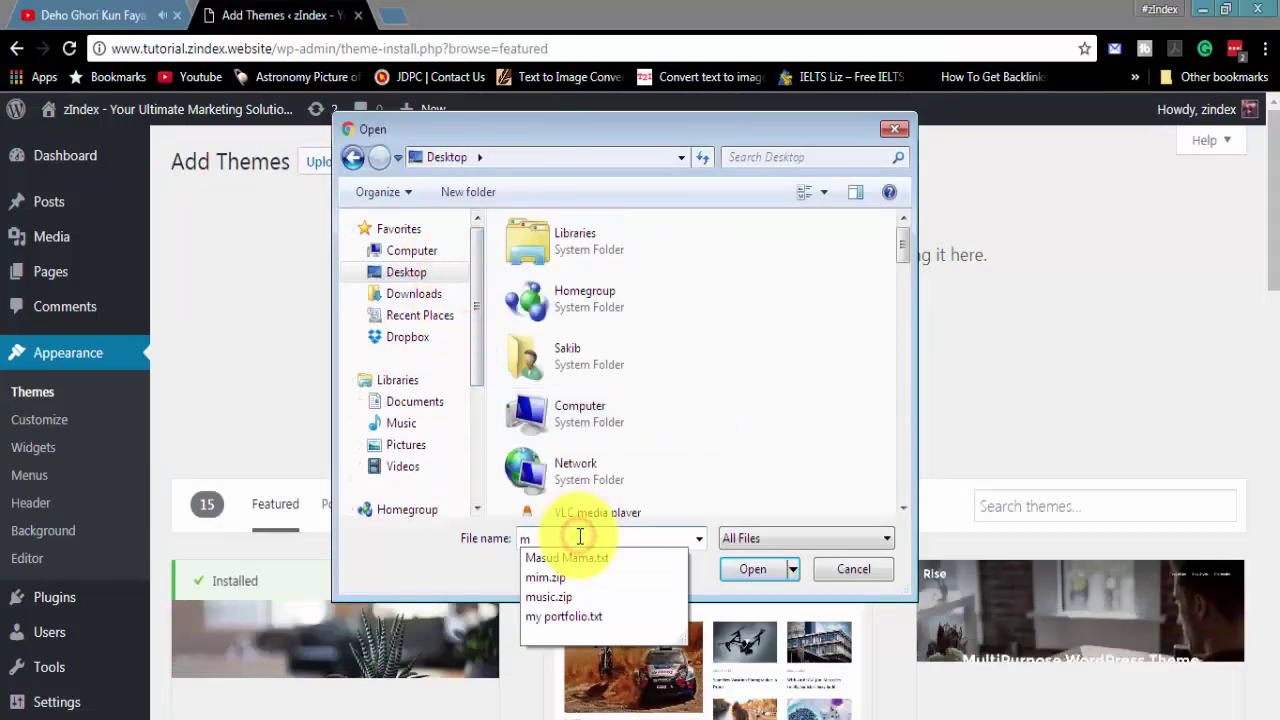
key(Down)
key(Down)
key(Return)
click(797, 360)
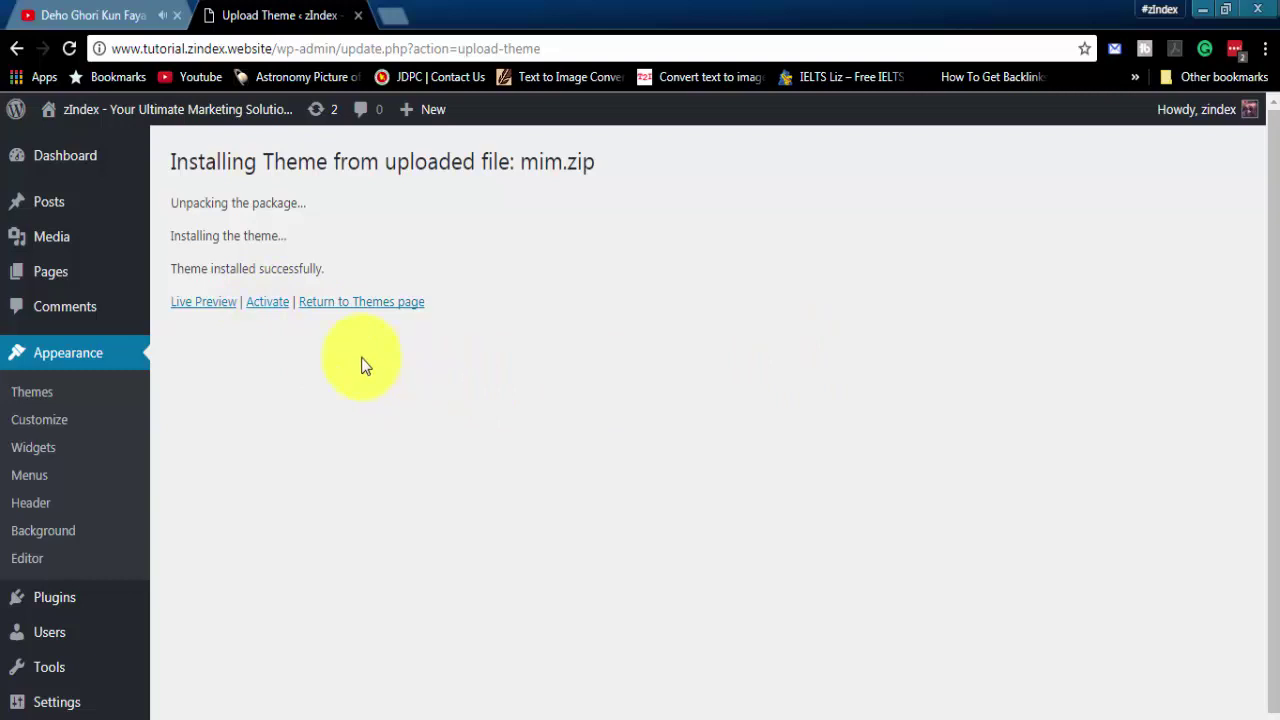
click(268, 305)
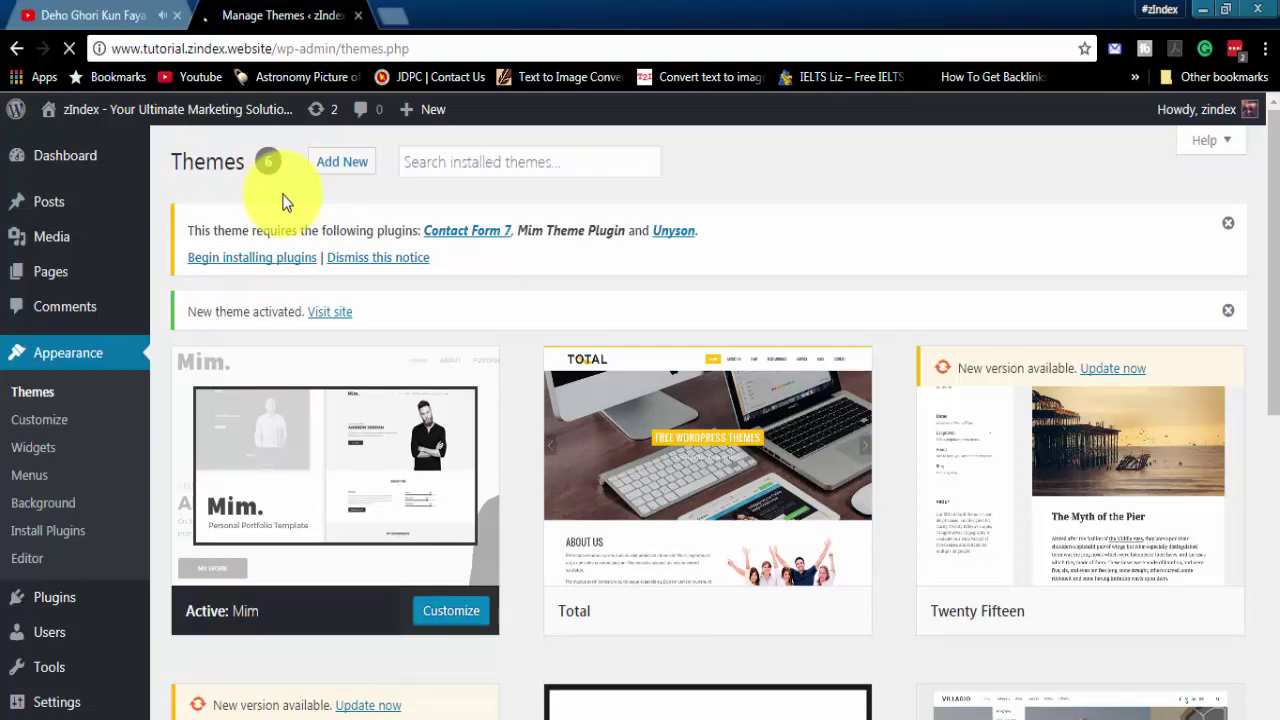
- Bulk-install the theme's required plugins Contact Form 7, Mim Theme Plugin and Unyson
click(281, 268)
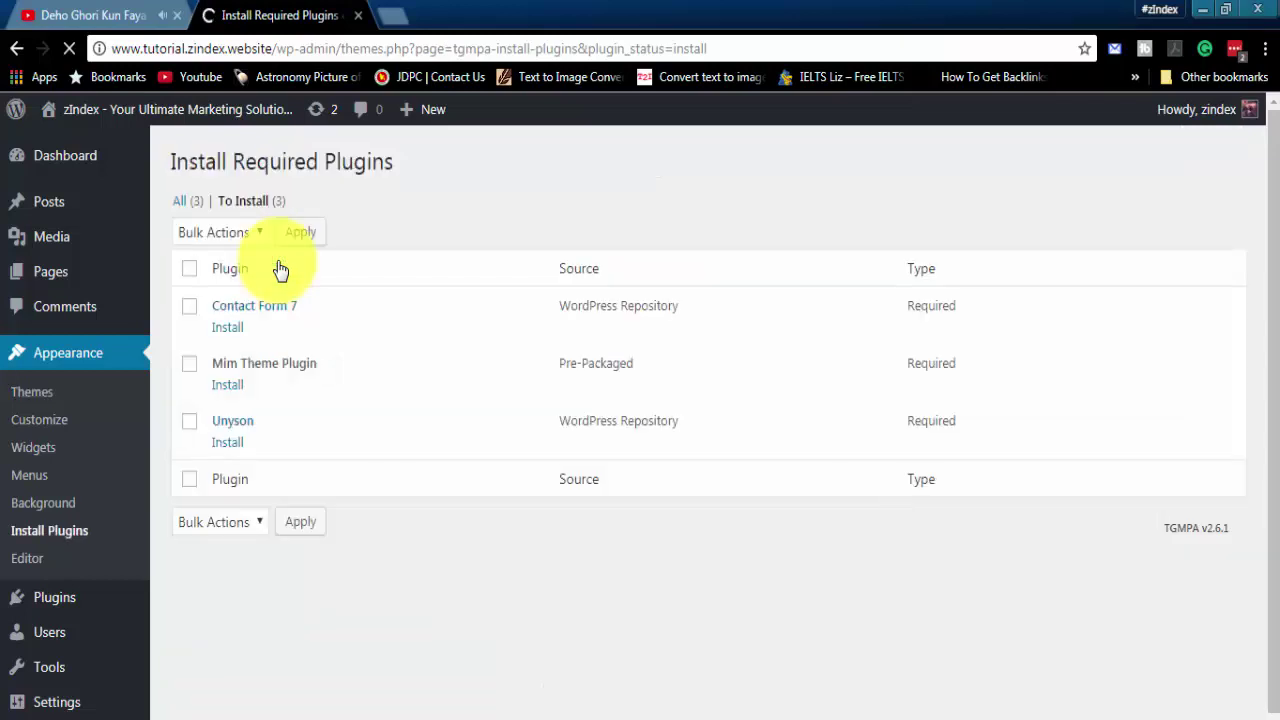
click(189, 268)
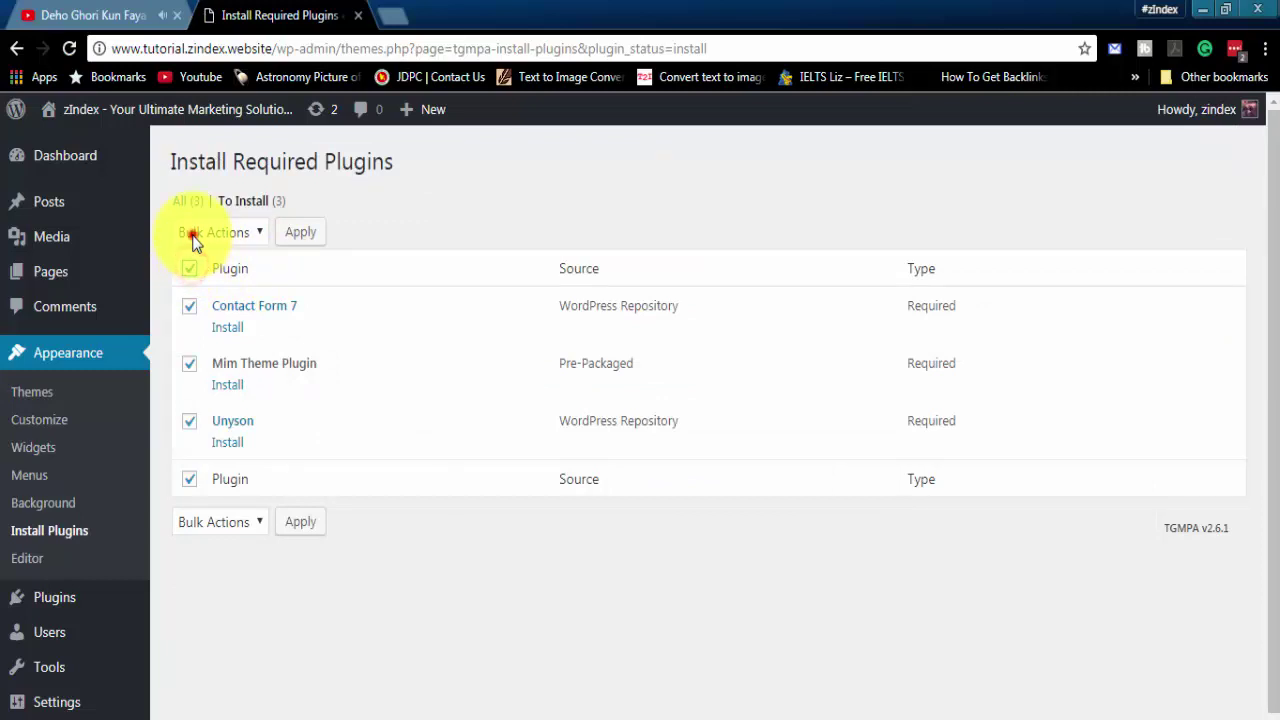
click(193, 233)
click(205, 278)
click(303, 233)
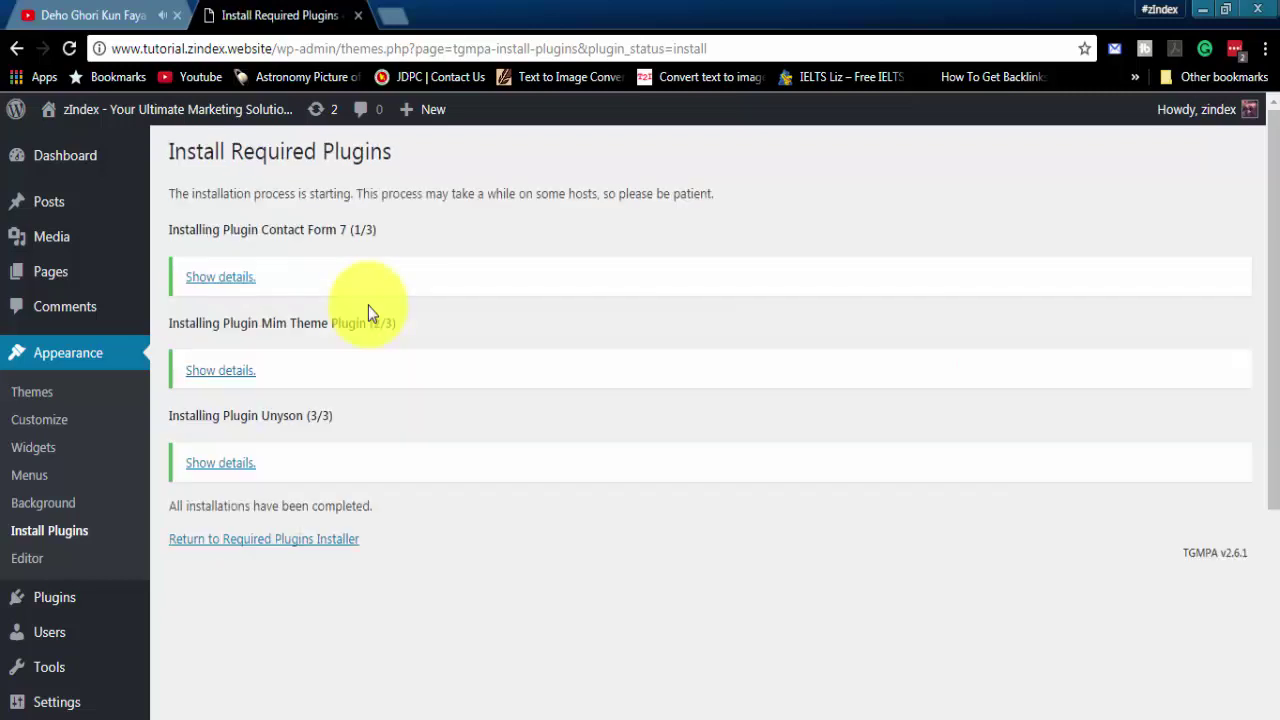
- Return to the required plugins list and bulk-activate Contact Form 7, Mim Theme Plugin and Unyson
click(330, 540)
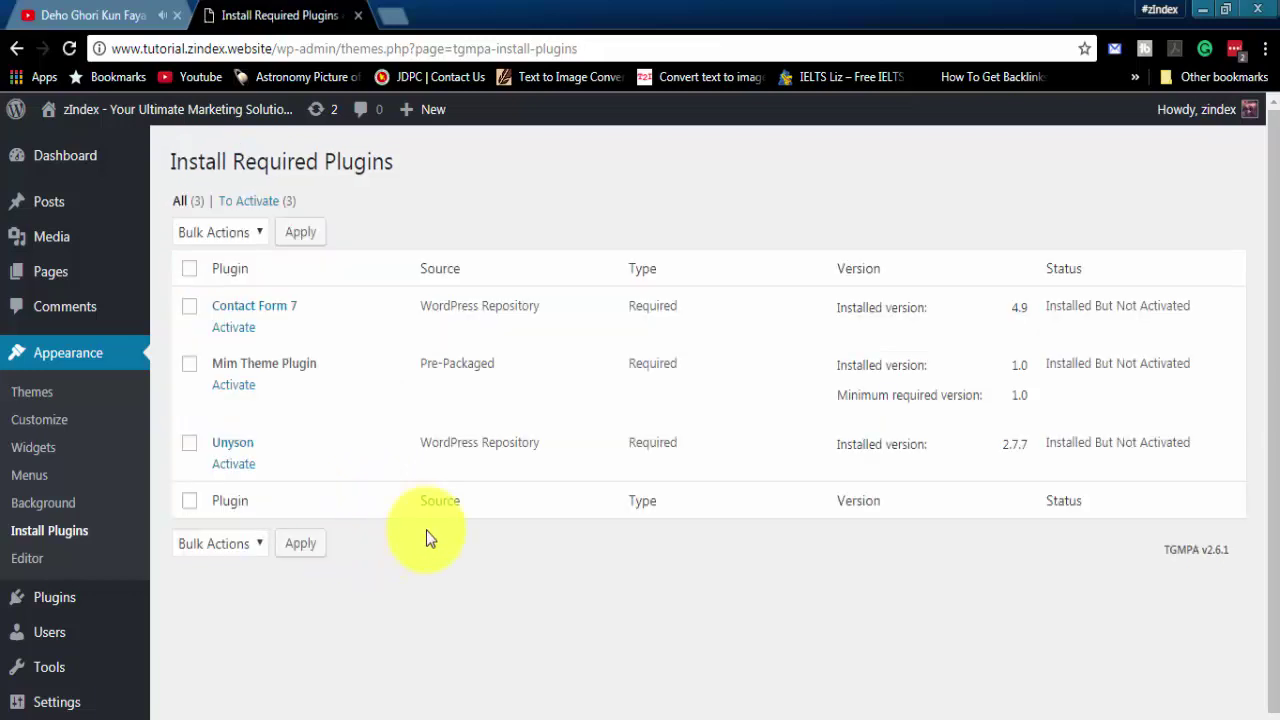
click(190, 270)
click(200, 234)
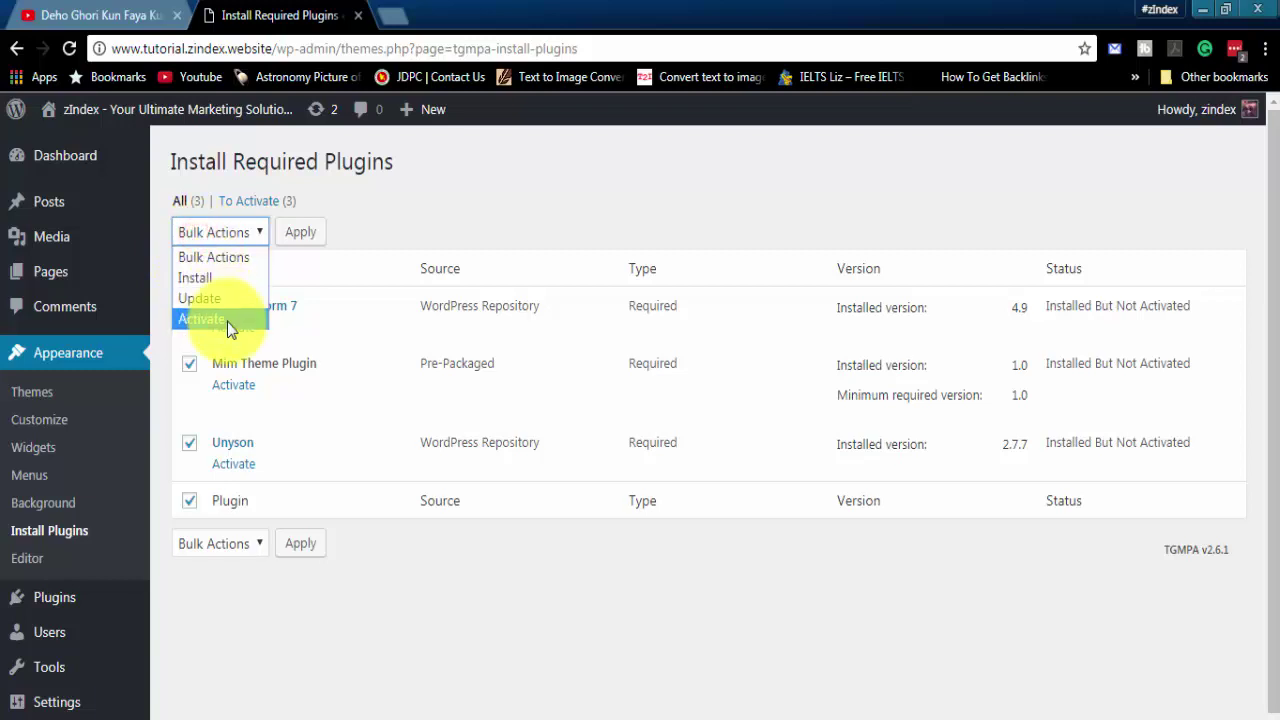
click(228, 320)
click(301, 232)
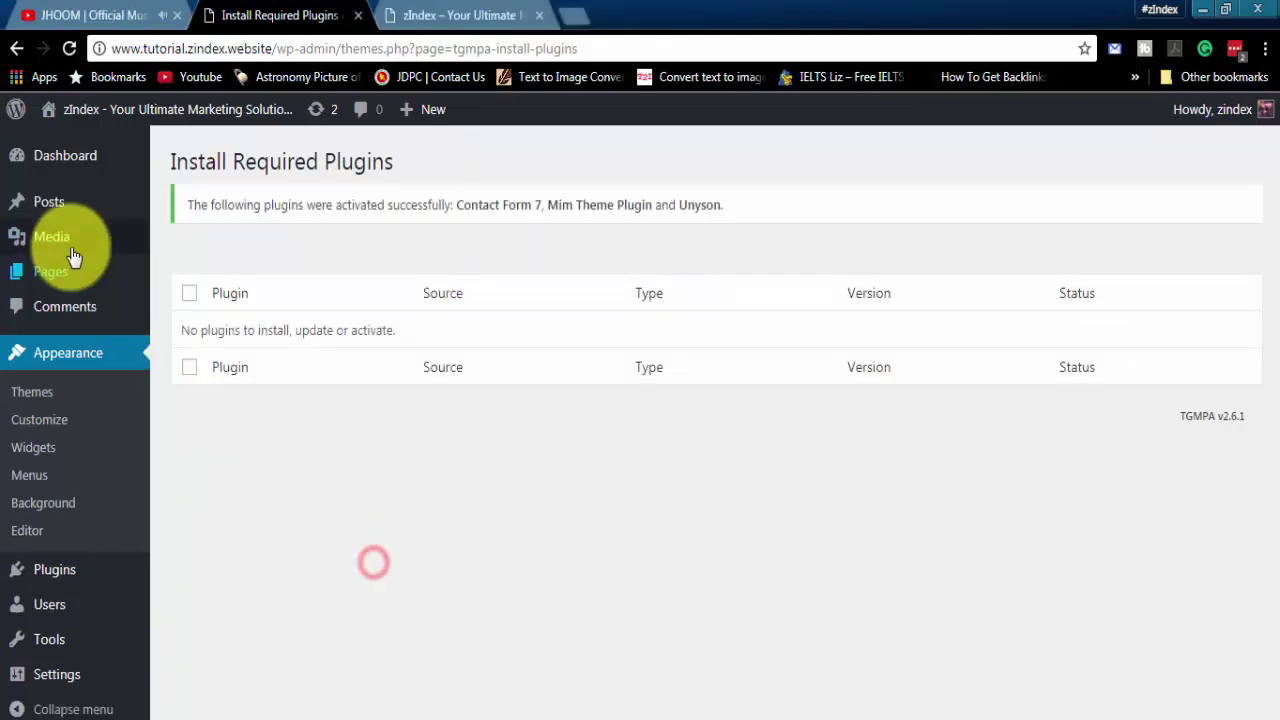
- Install the compatible Unyson extensions Page Builder, Backup & Demo Content and WordPress Shortcodes, and return to the extensions page
mouse_move(77, 274)
click(172, 275)
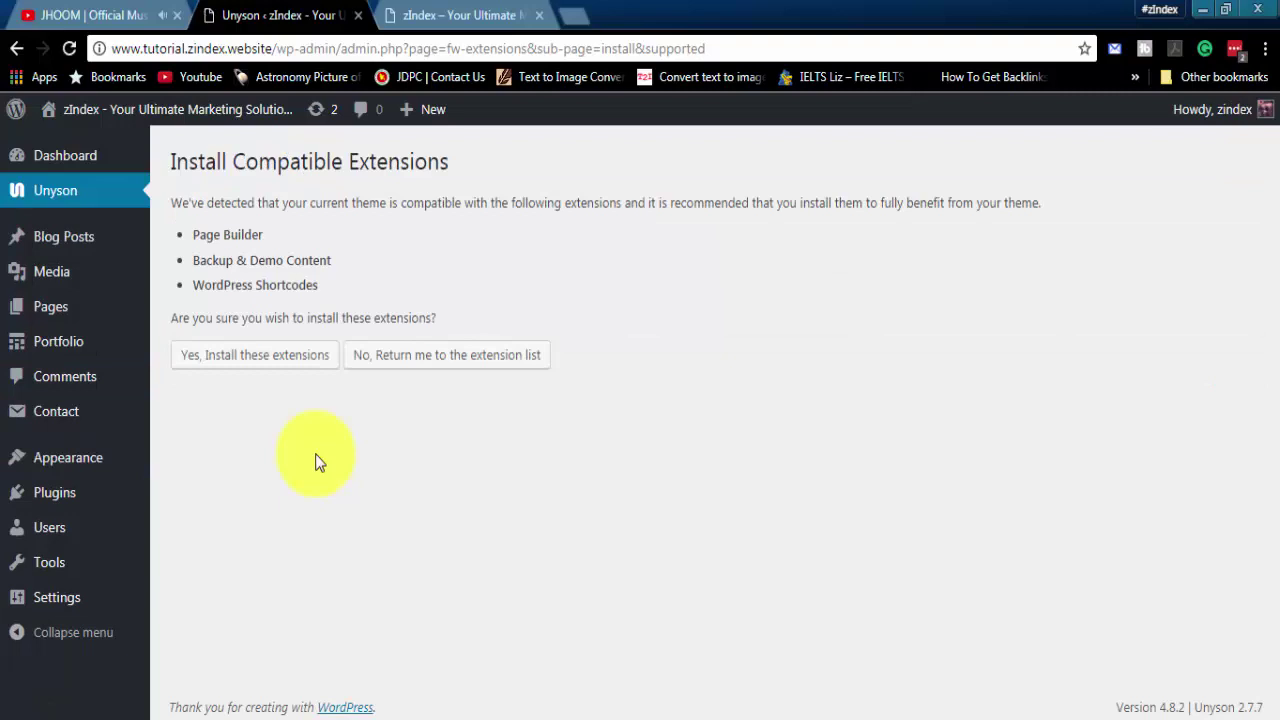
click(247, 369)
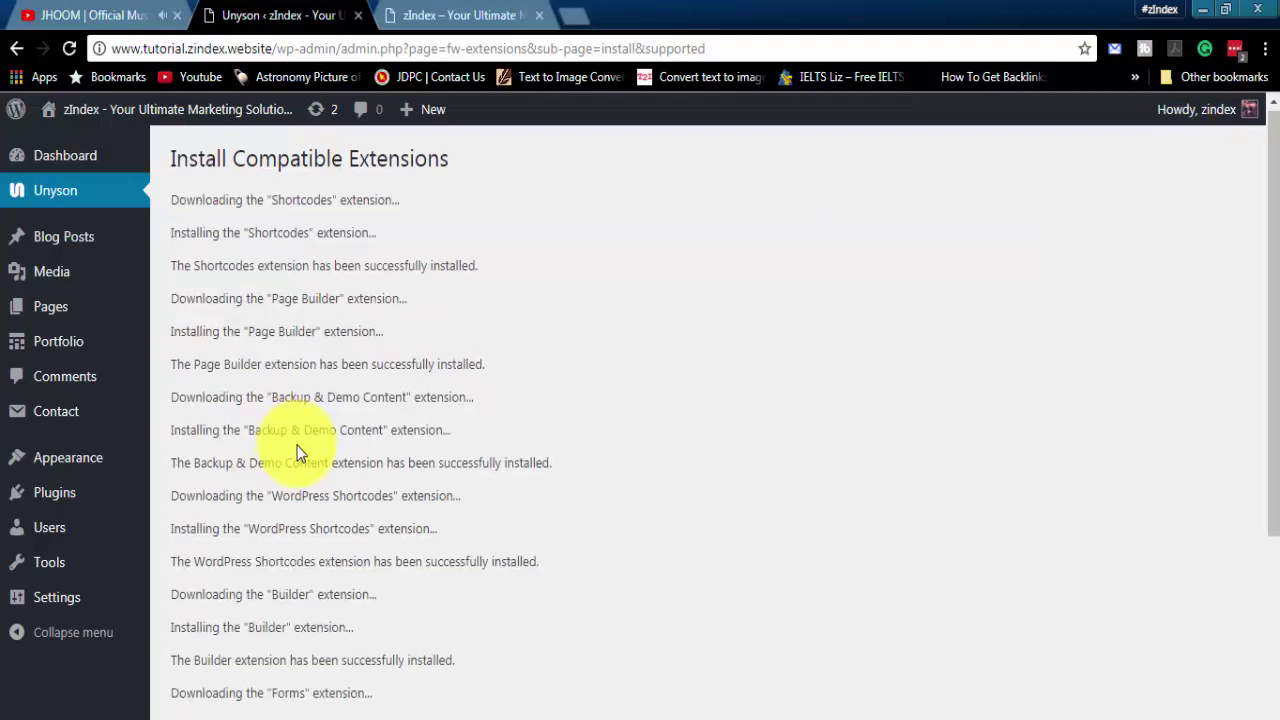
scroll(297, 445, down, 3)
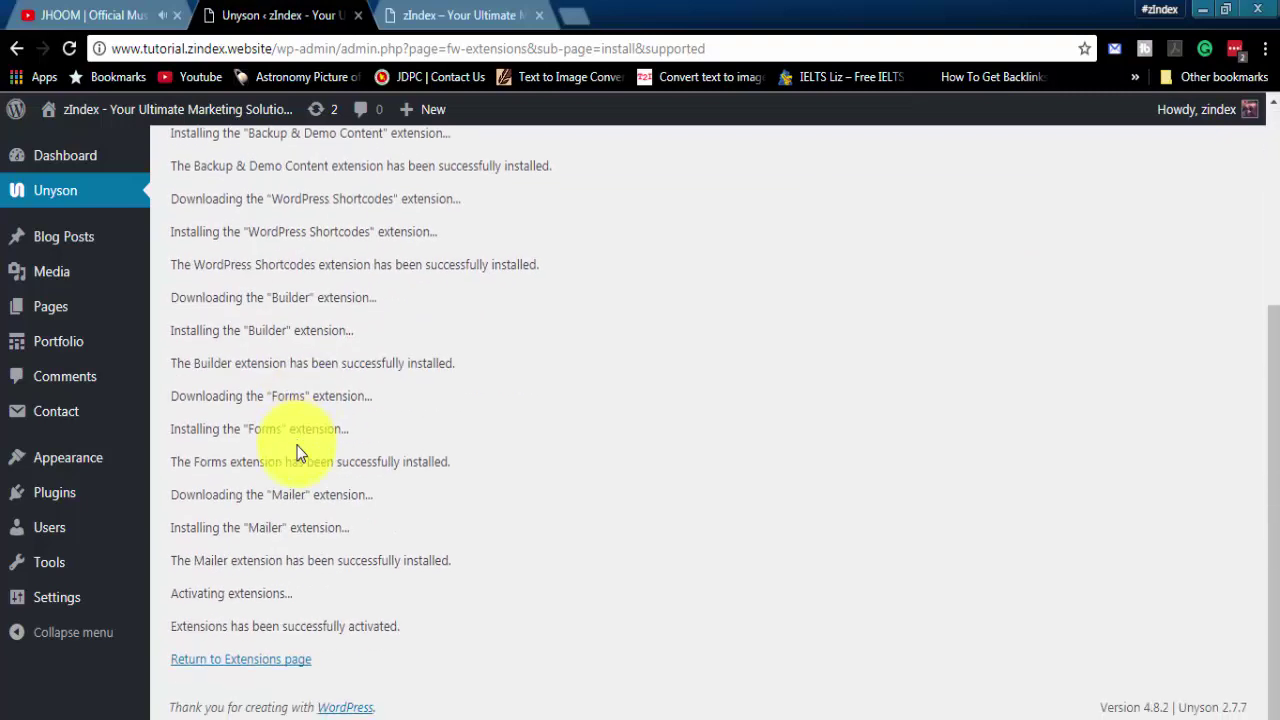
click(295, 660)
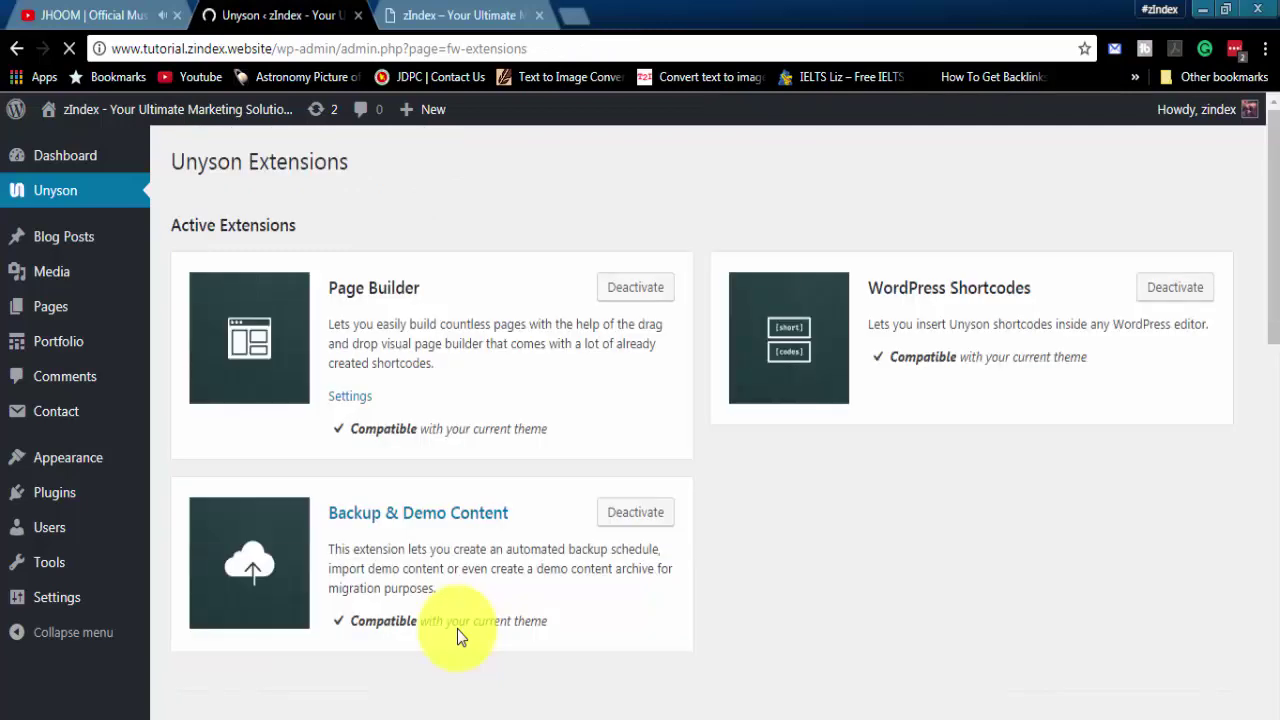
- Install the Light Version demo content through the Backup & Demo Content extension and confirm the installation
click(460, 517)
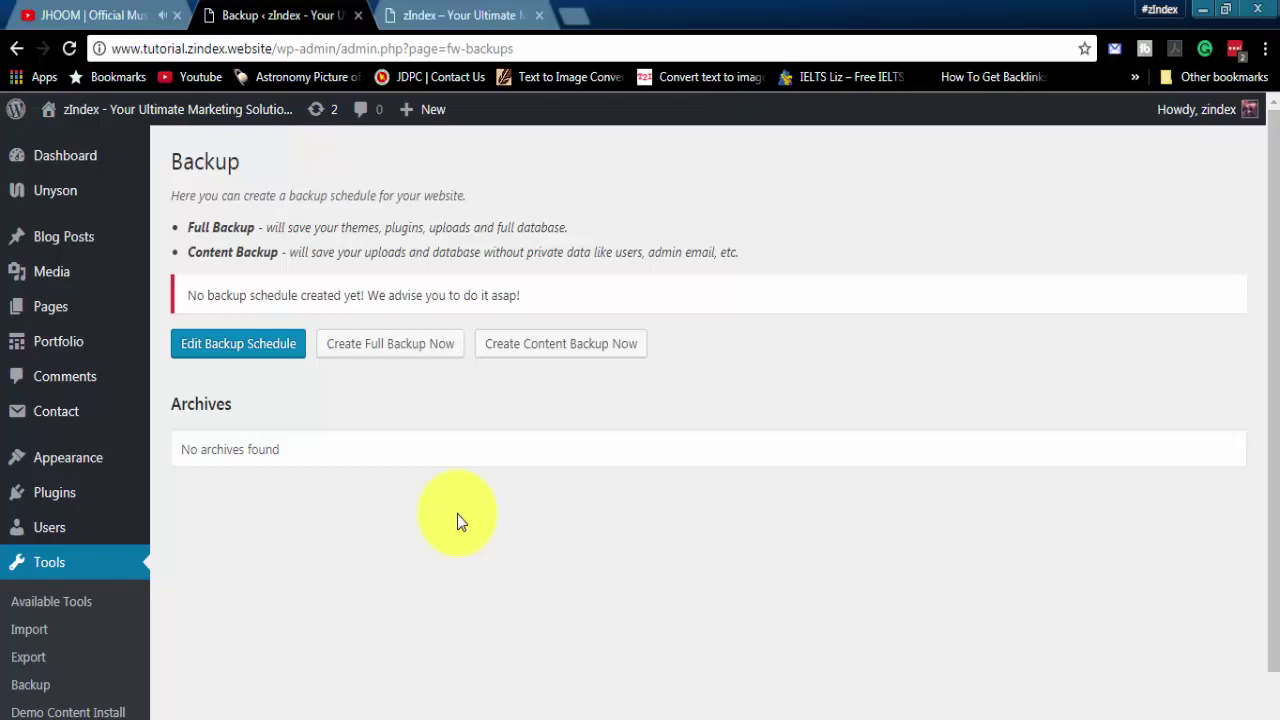
scroll(457, 538, down, 1)
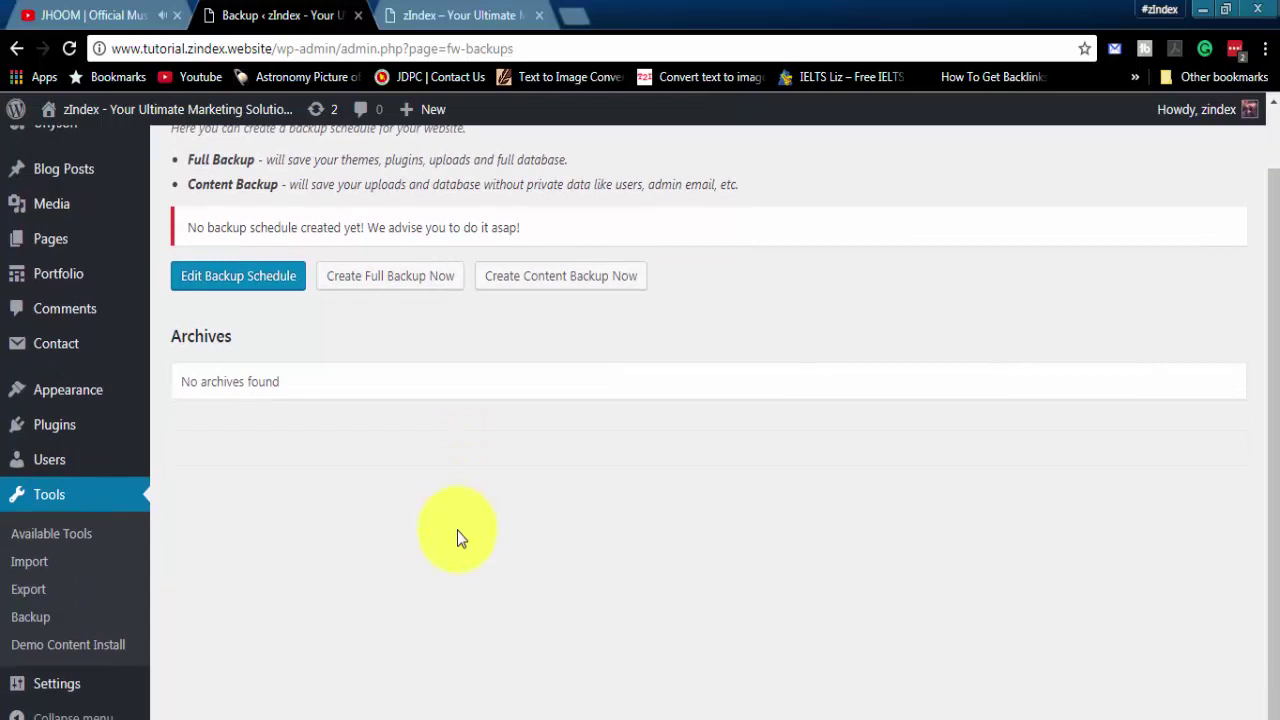
click(108, 645)
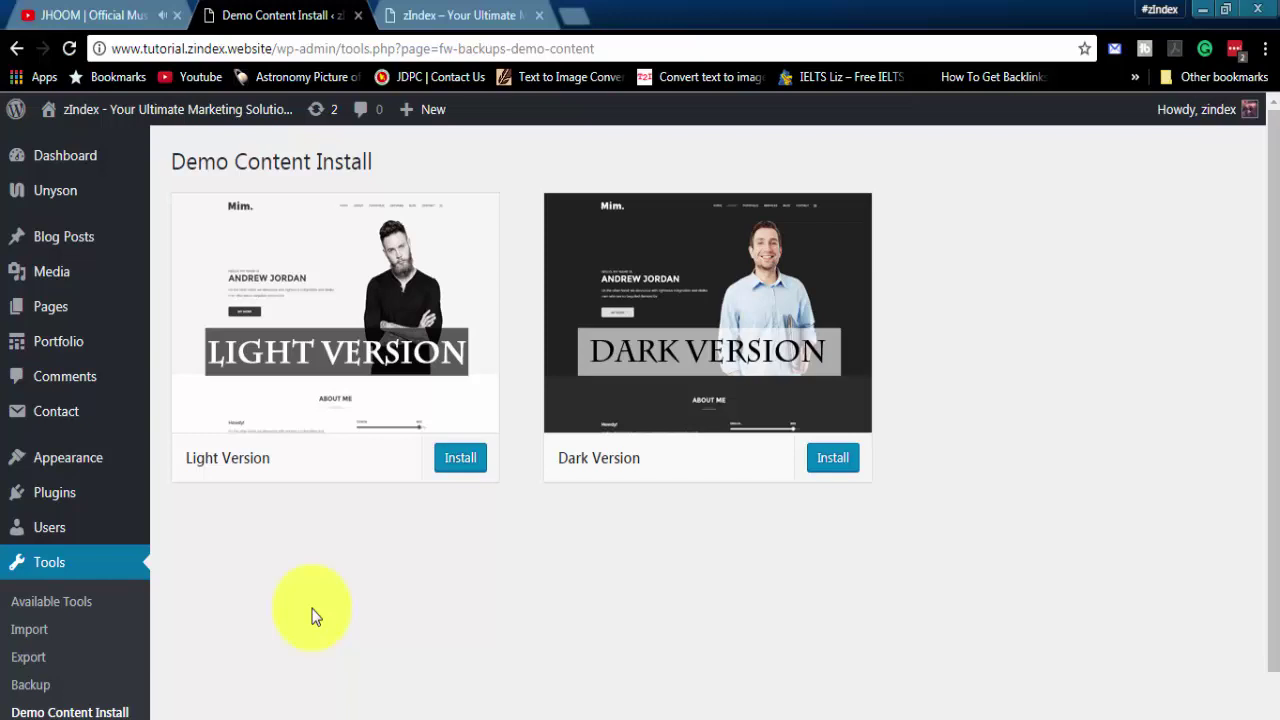
click(460, 462)
click(710, 212)
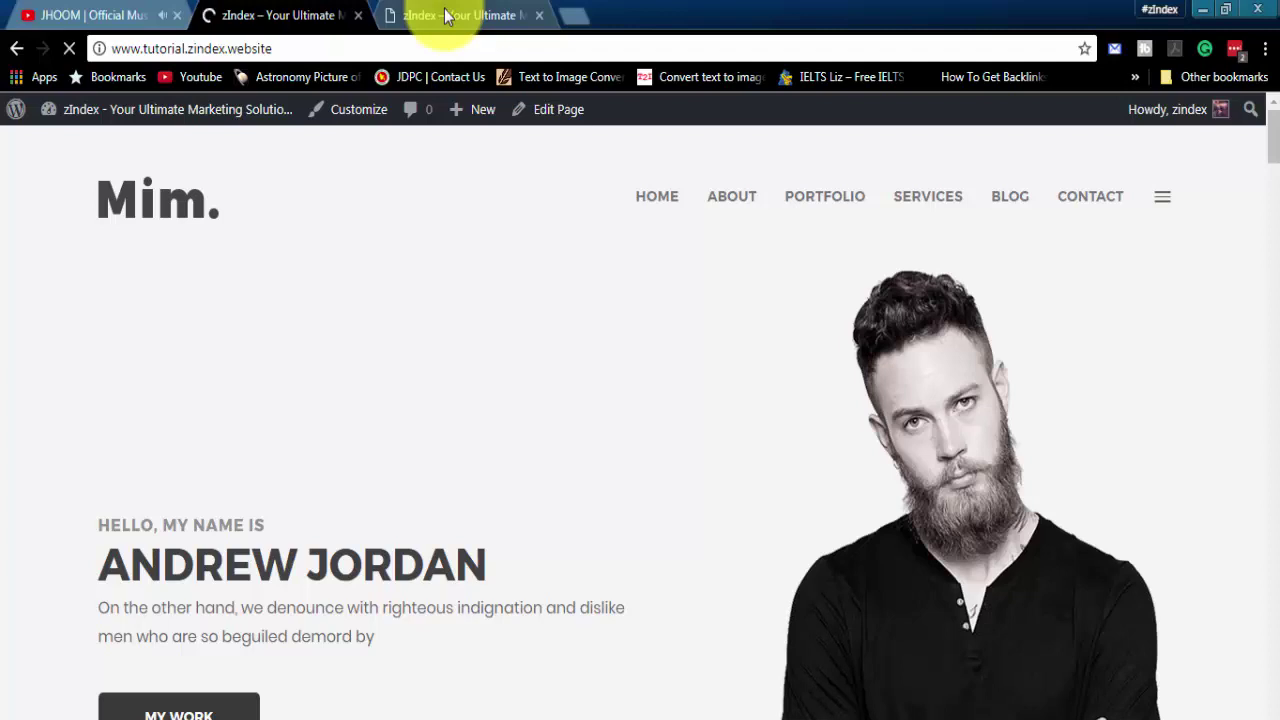
- Examine the site's imported home page from the intro section down to the contact form
scroll(555, 430, down, 5)
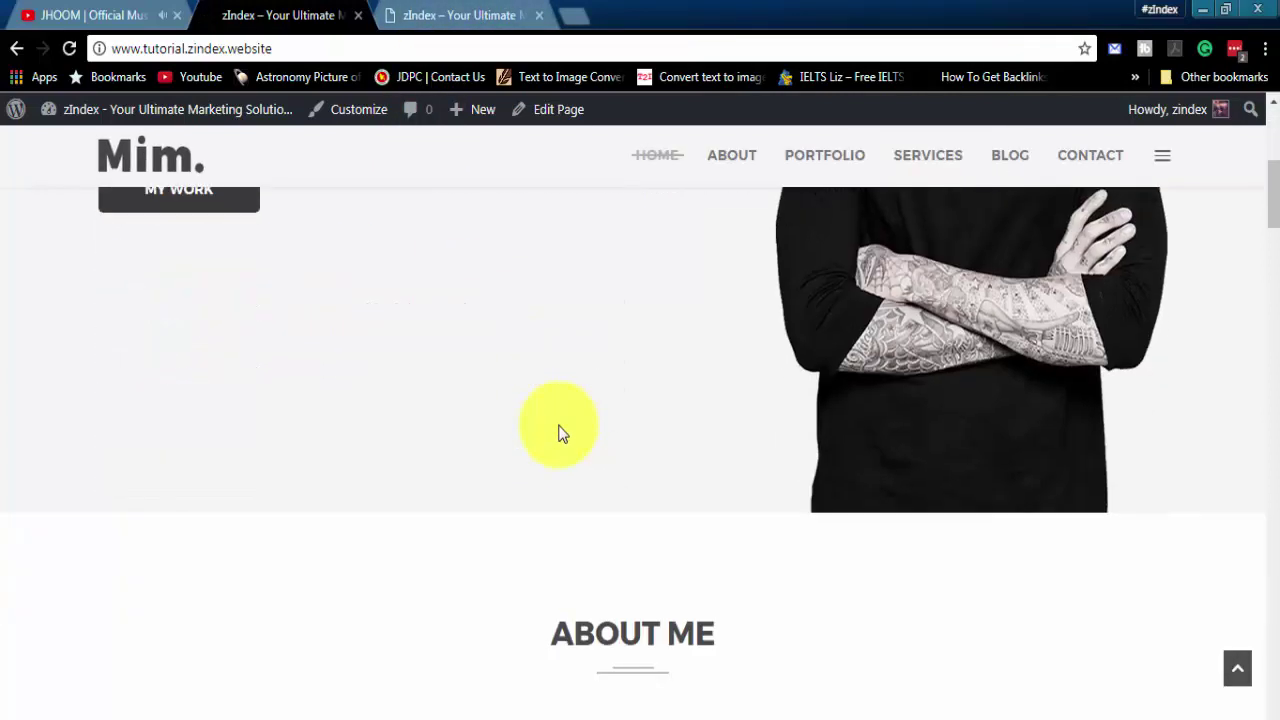
scroll(558, 432, down, 5)
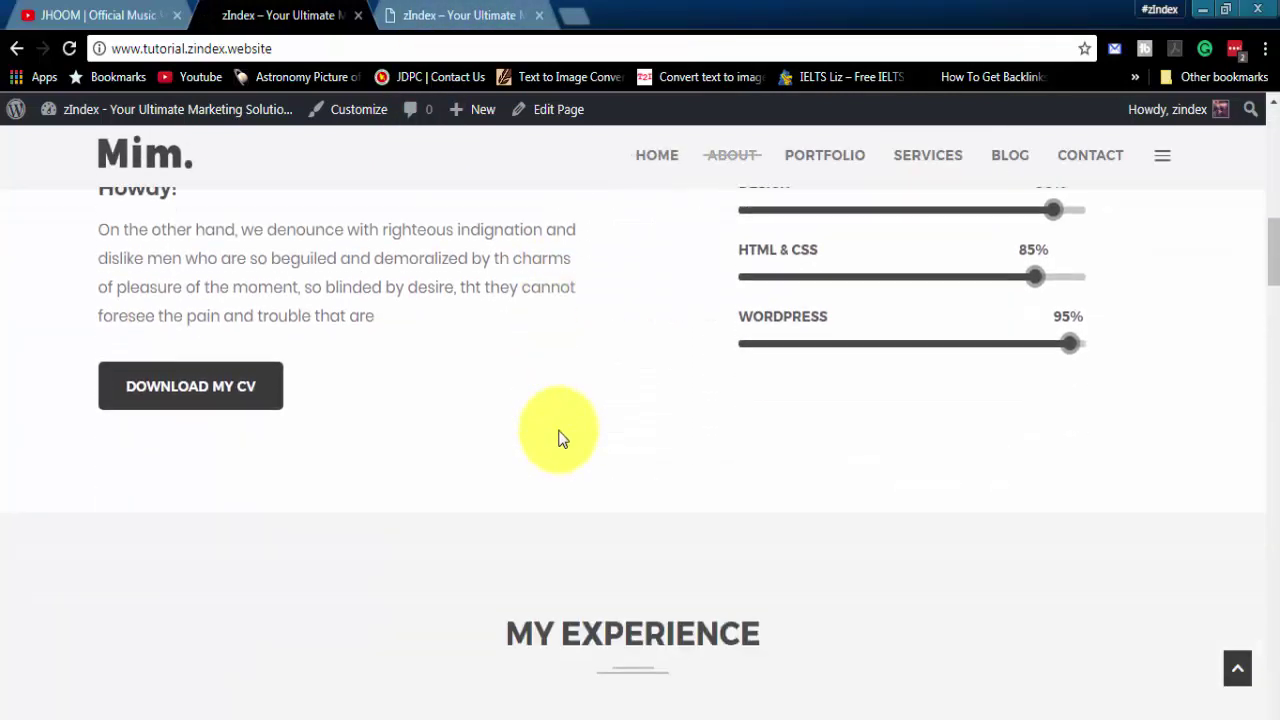
scroll(560, 438, down, 10)
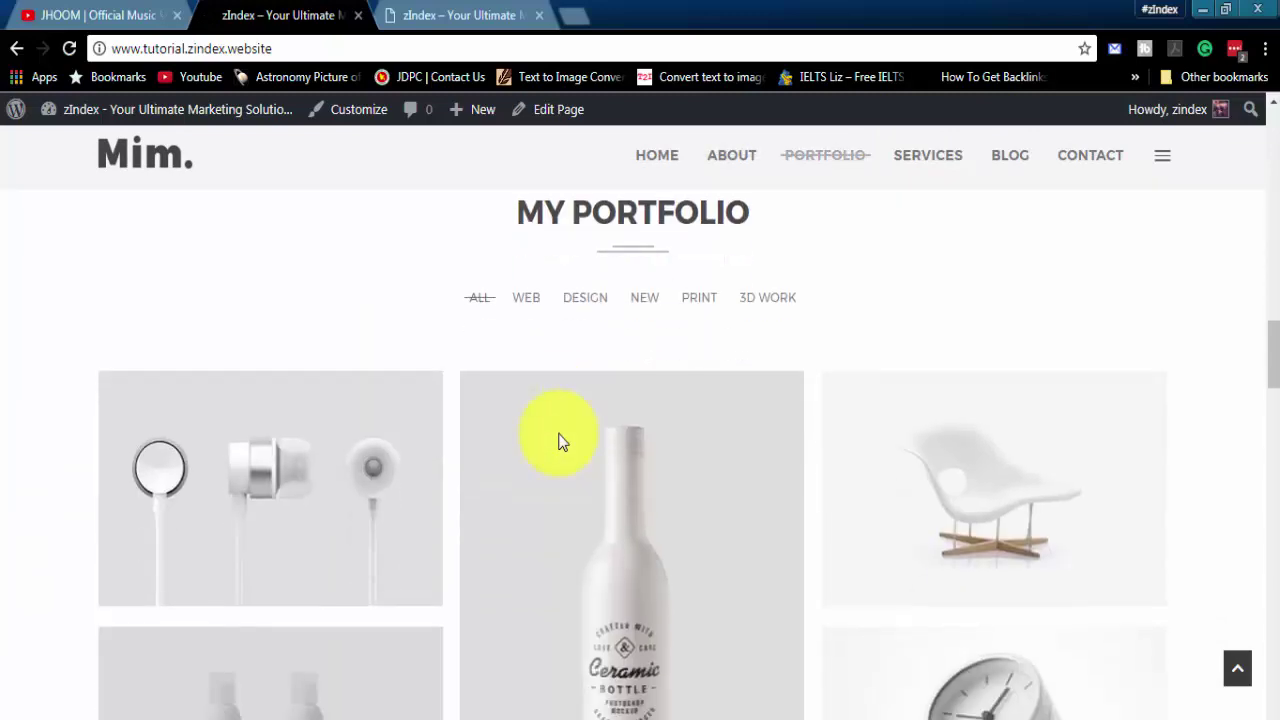
scroll(560, 441, down, 12)
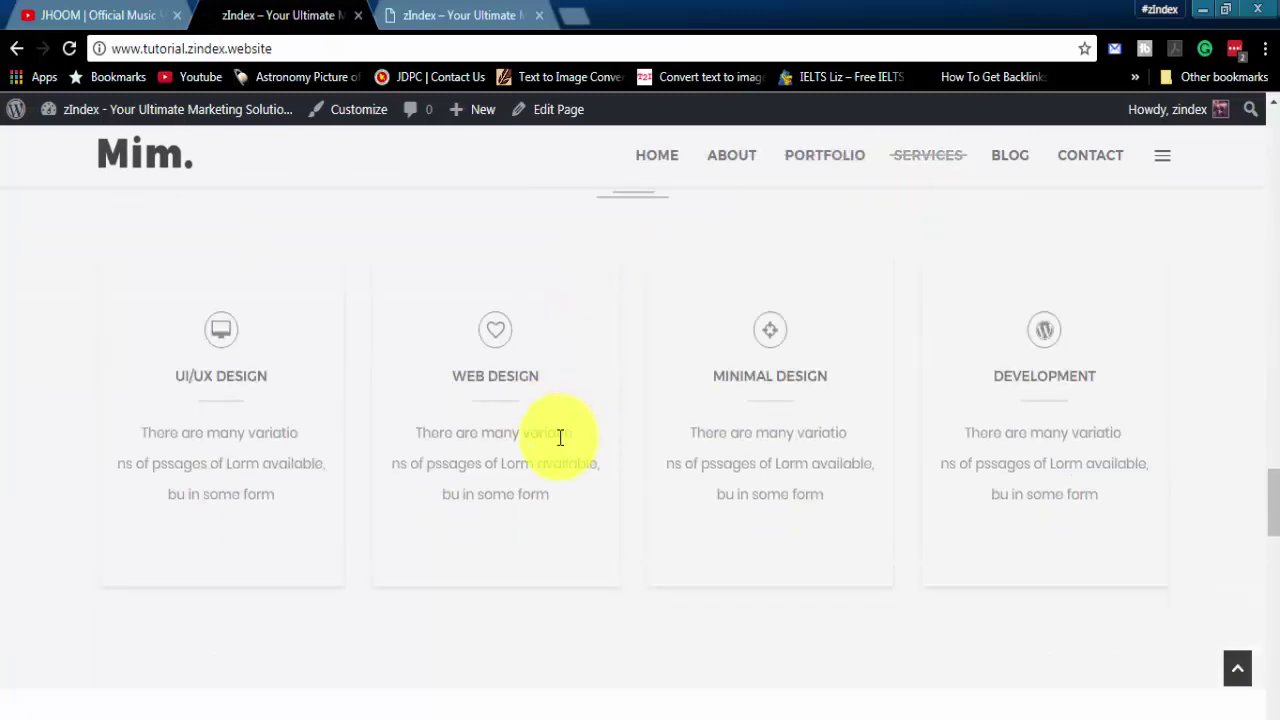
scroll(560, 438, down, 15)
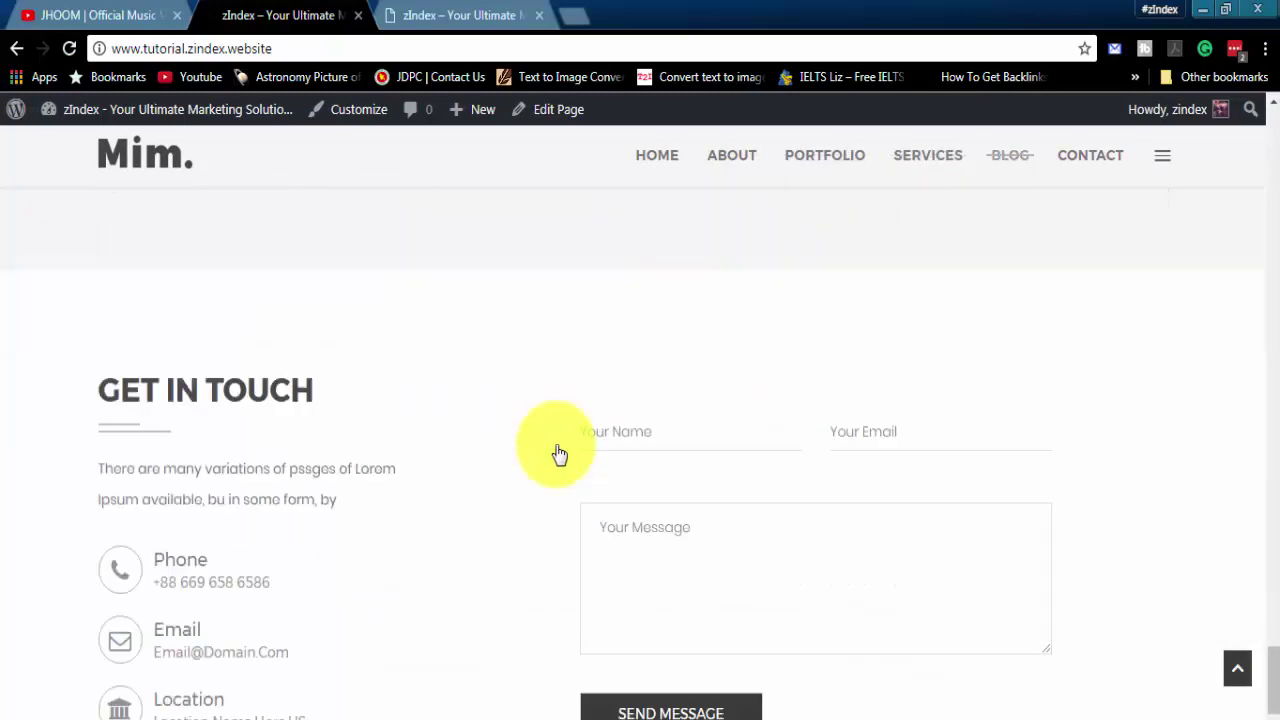
scroll(560, 455, down, 3)
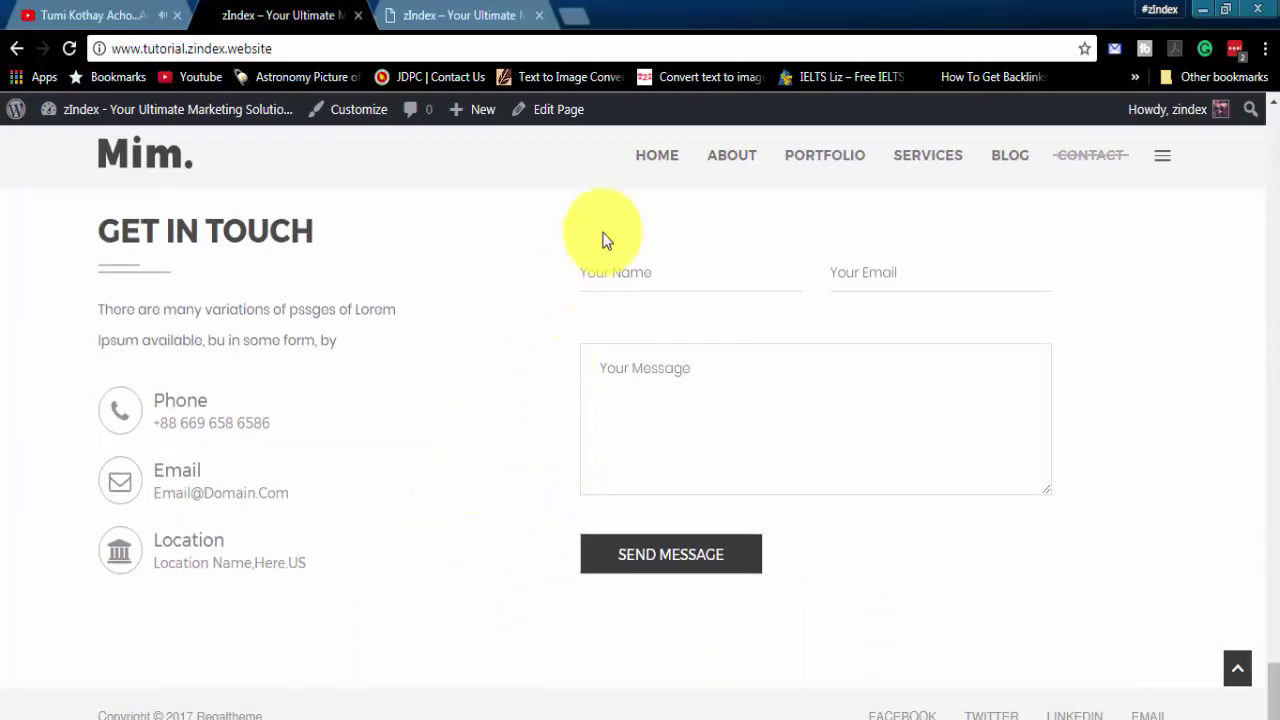
- Open the Light Home page for editing and close the spare site tab
click(550, 114)
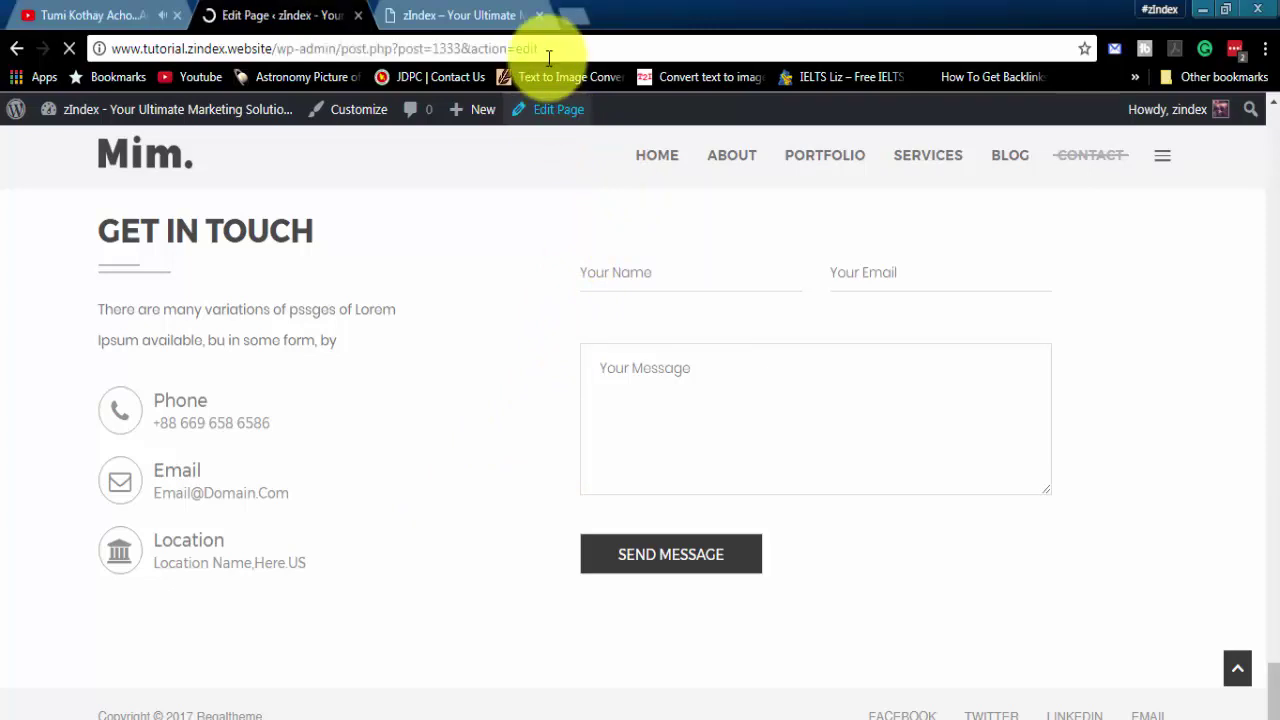
click(538, 15)
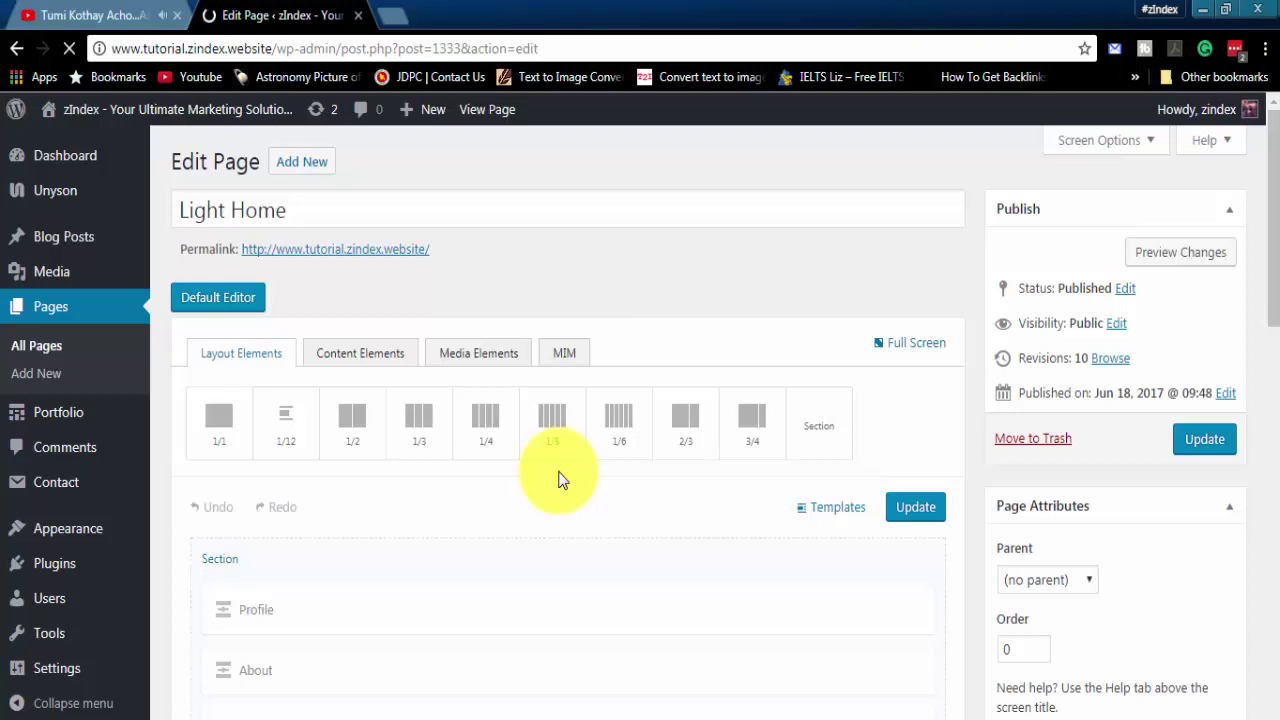
scroll(560, 480, down, 2)
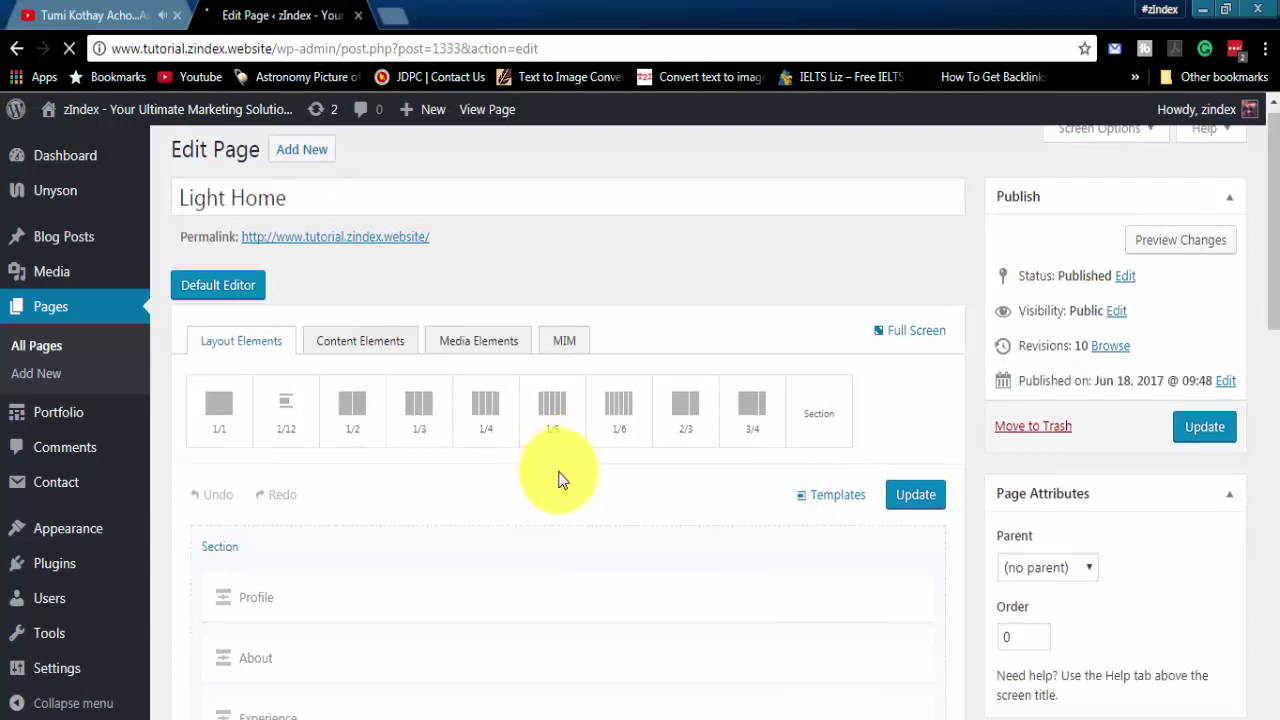
- Open the settings of the Profile element in the Light Home page builder
scroll(560, 480, down, 3)
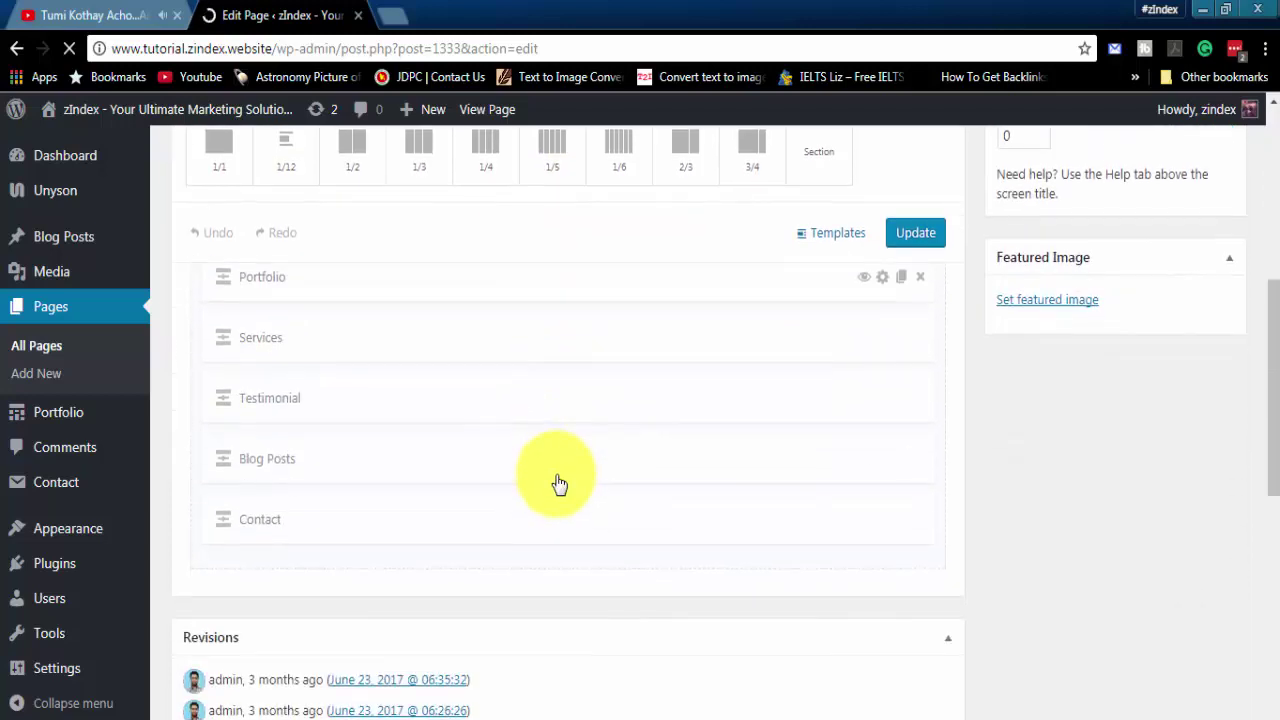
scroll(615, 558, up, 5)
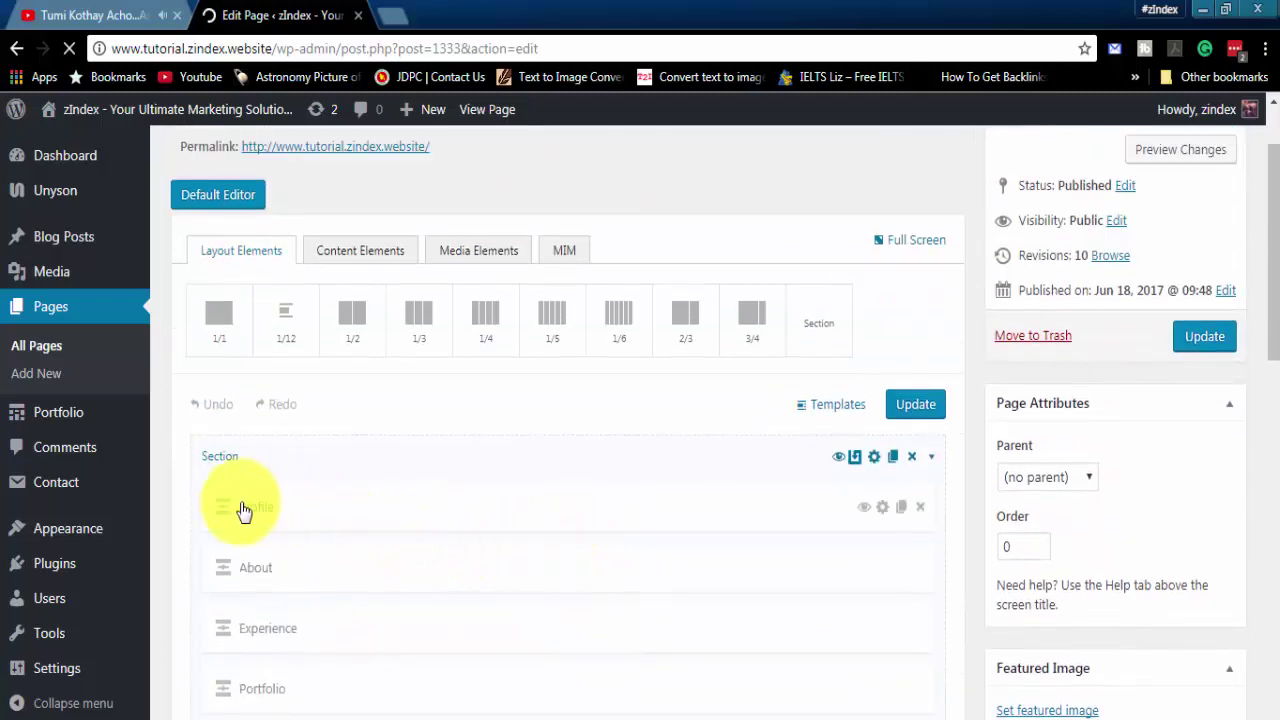
double_click(246, 505)
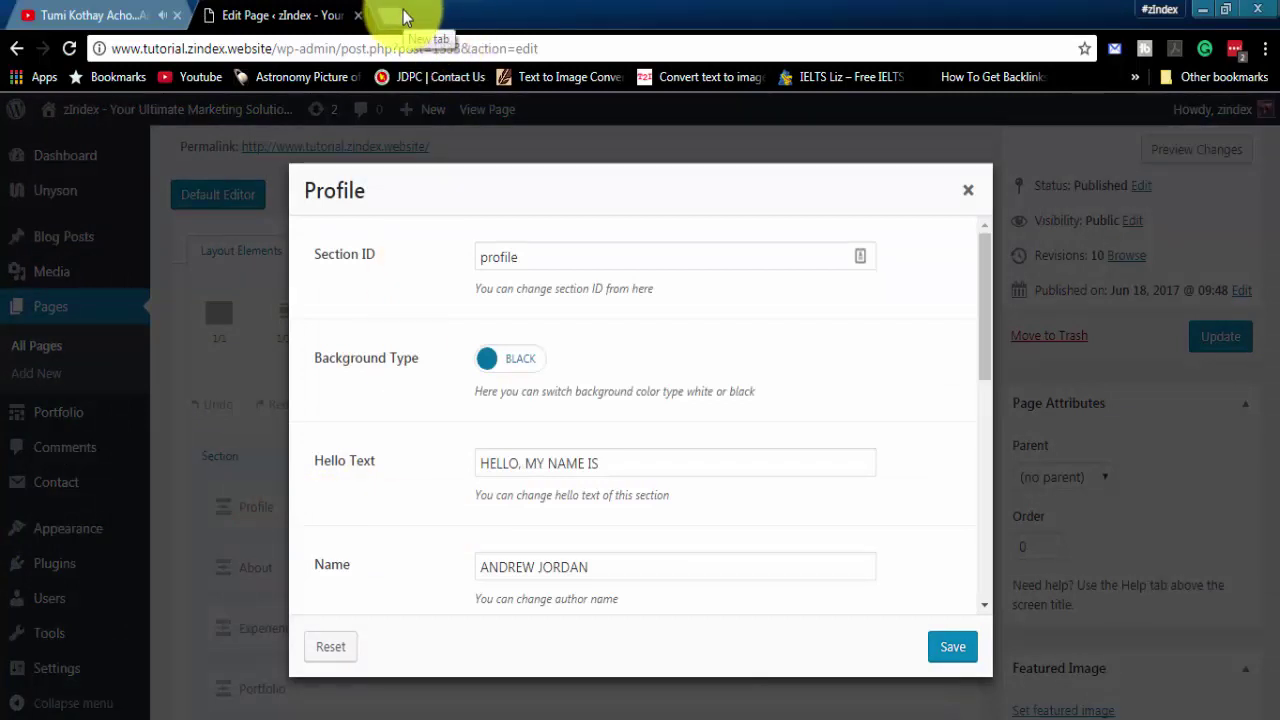
click(268, 46)
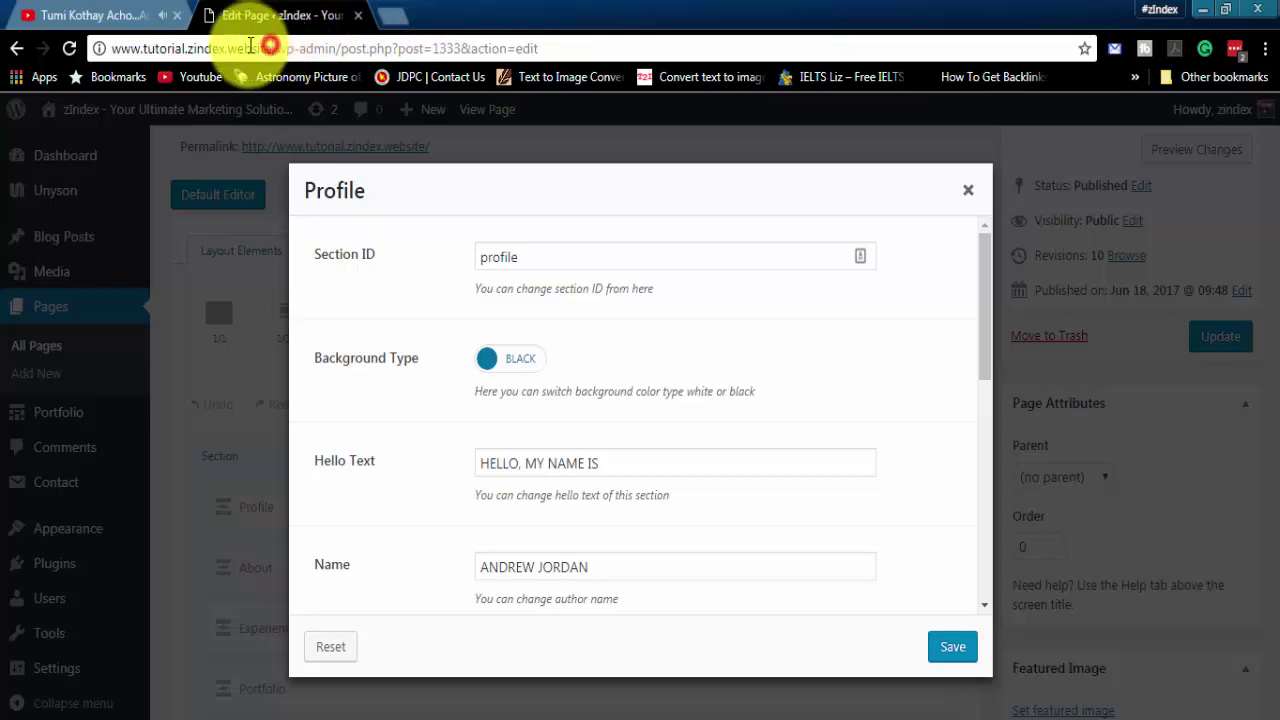
drag(250, 45, 60, 47)
key(ctrl+c)
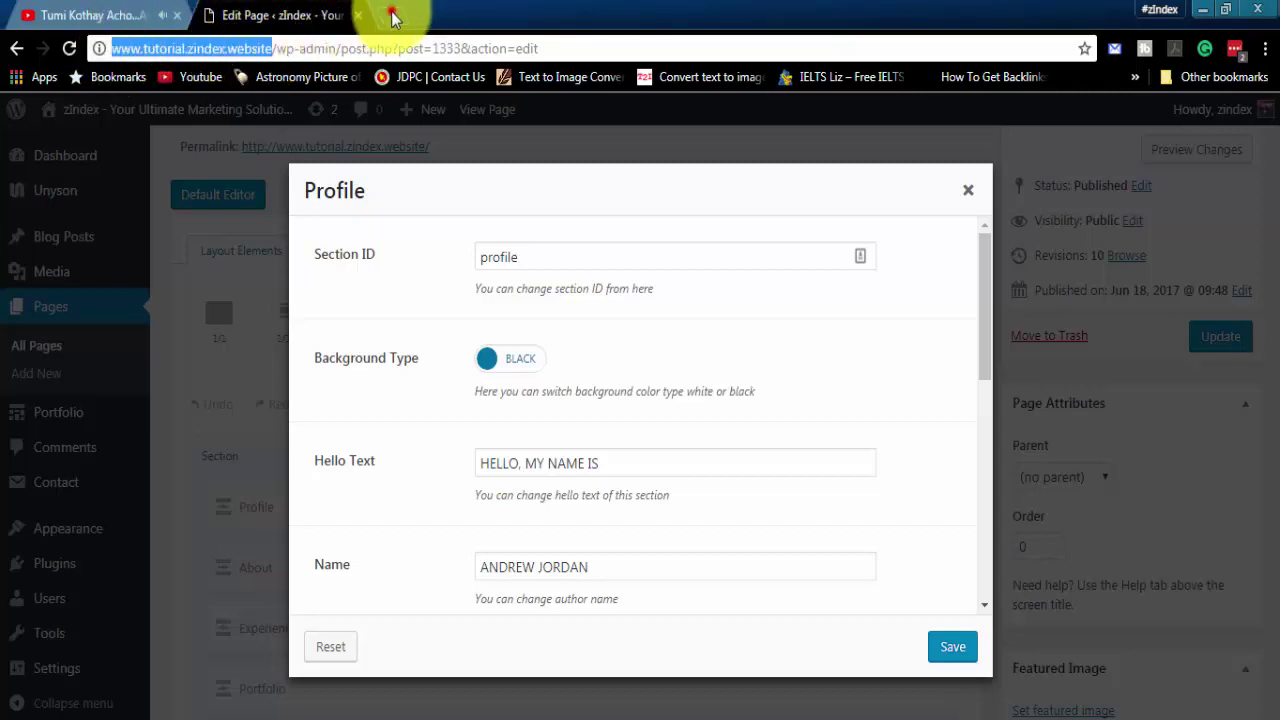
click(392, 15)
key(ctrl+v)
key(Return)
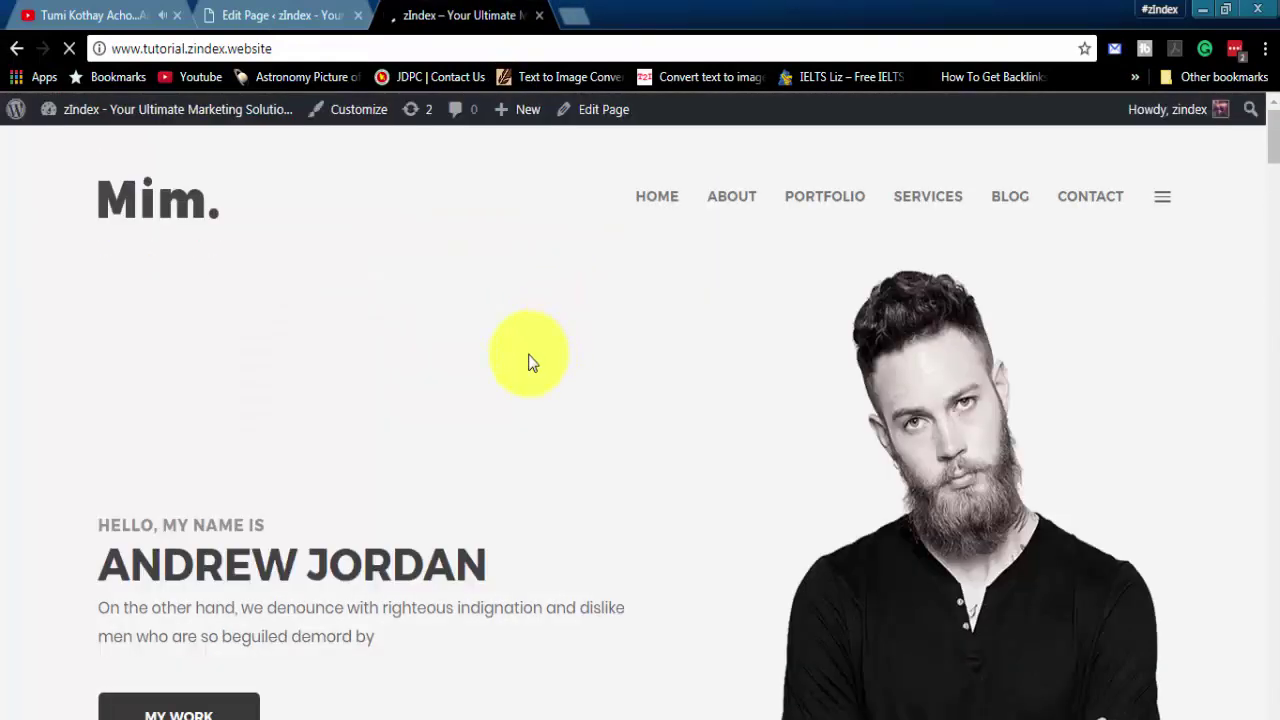
scroll(477, 386, down, 1)
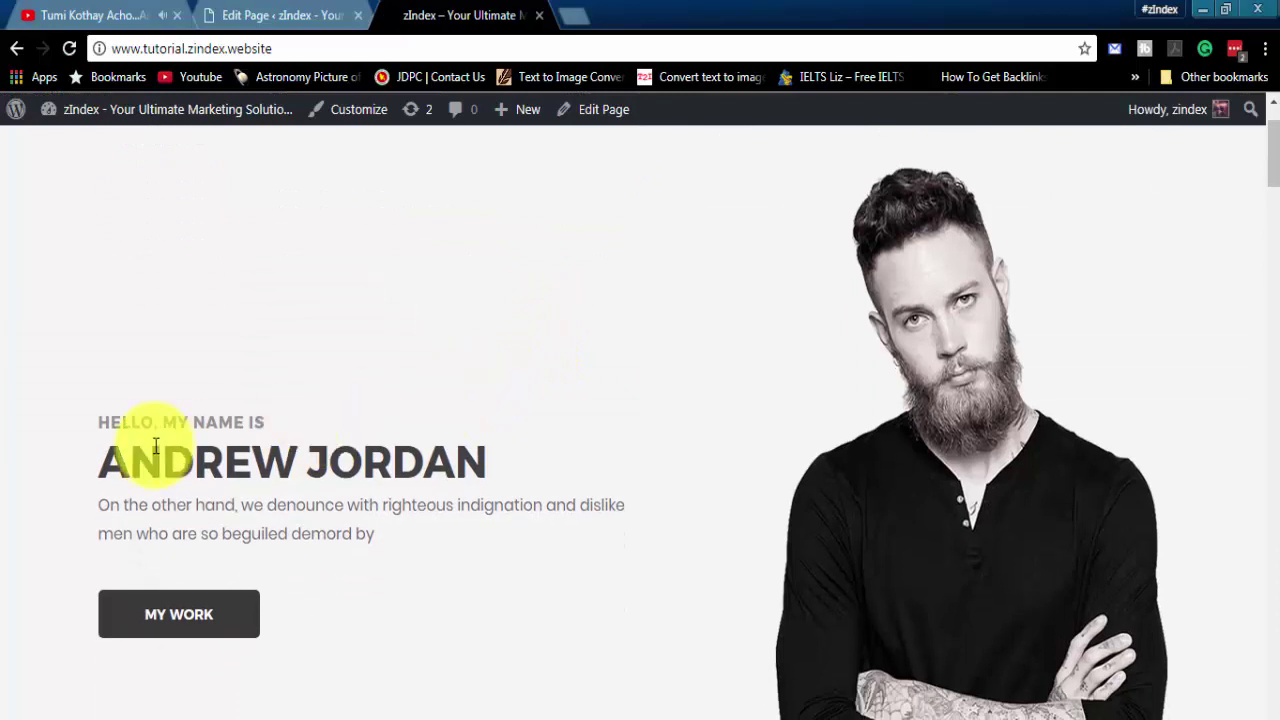
drag(96, 428, 340, 563)
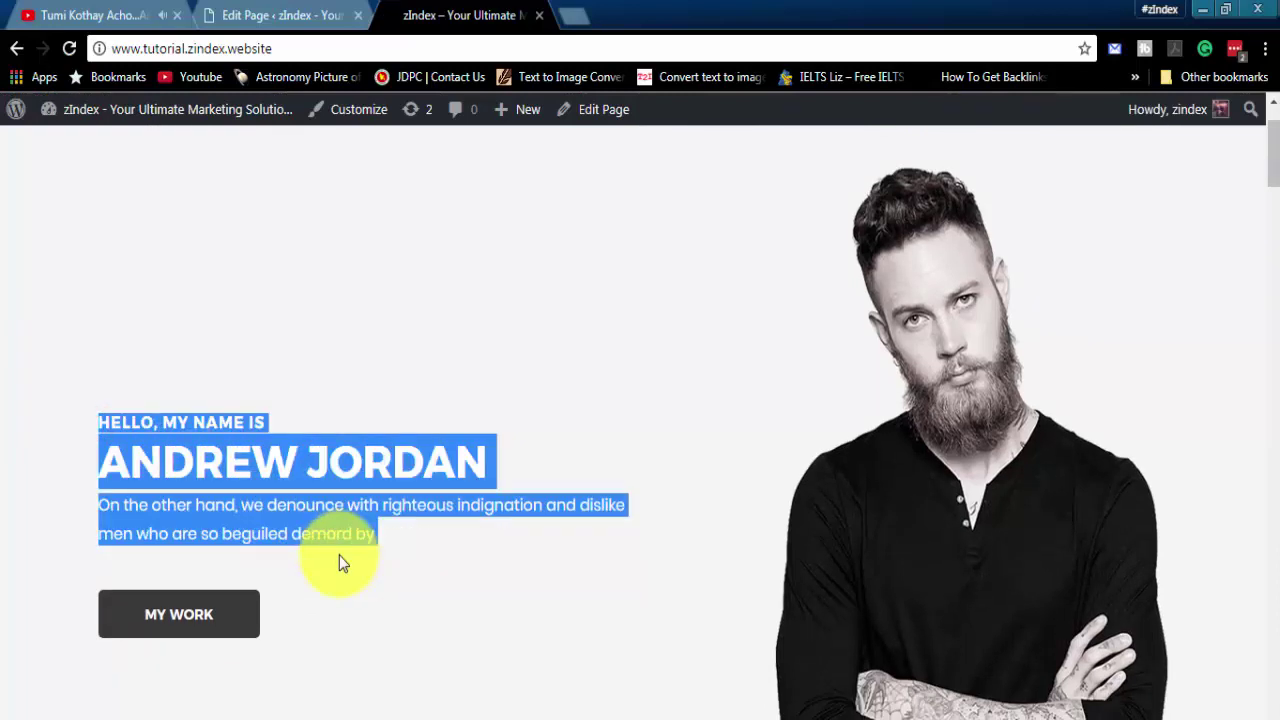
- Return to the Profile settings and set the Hello Text to "This is"
click(300, 18)
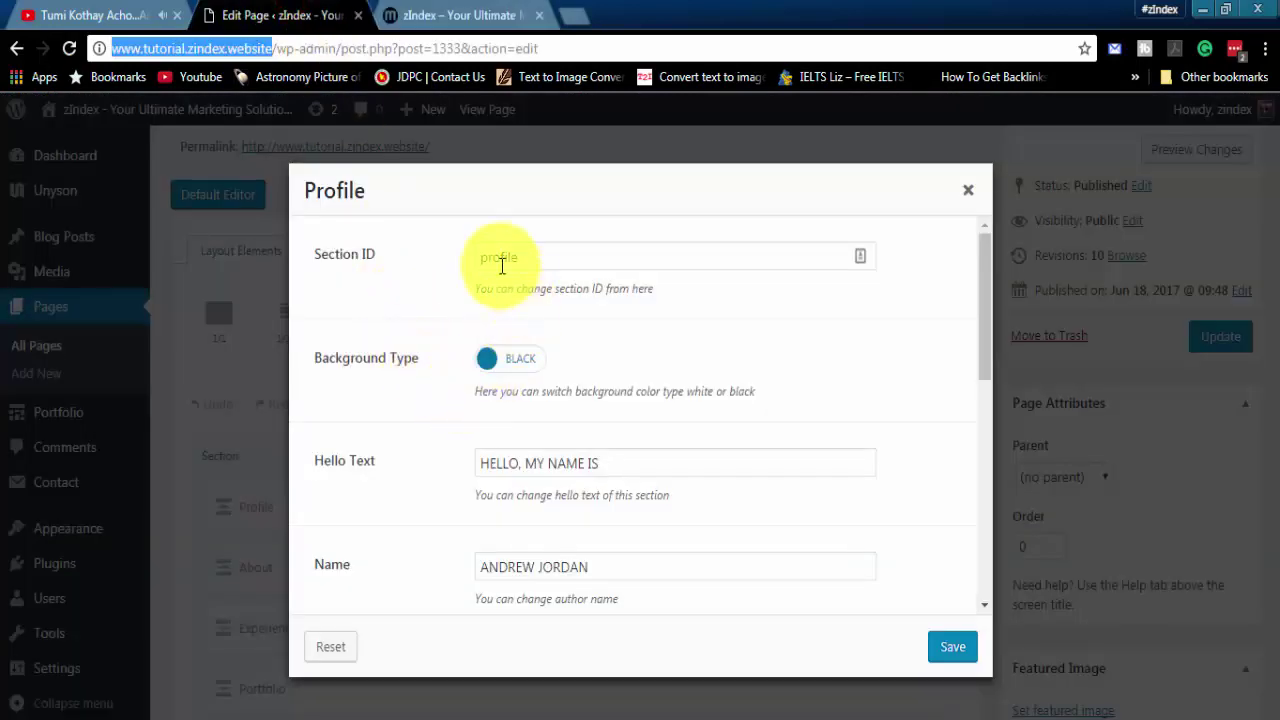
scroll(540, 390, down, 1)
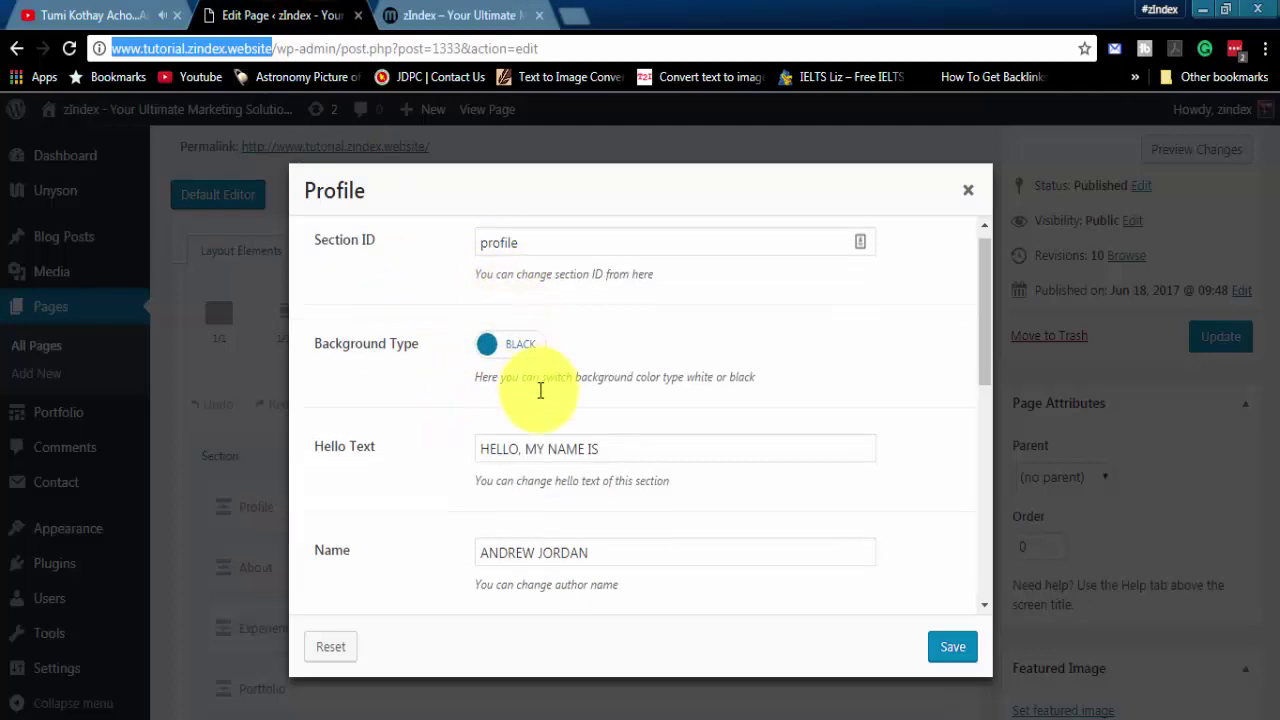
scroll(540, 390, down, 1)
click(546, 364)
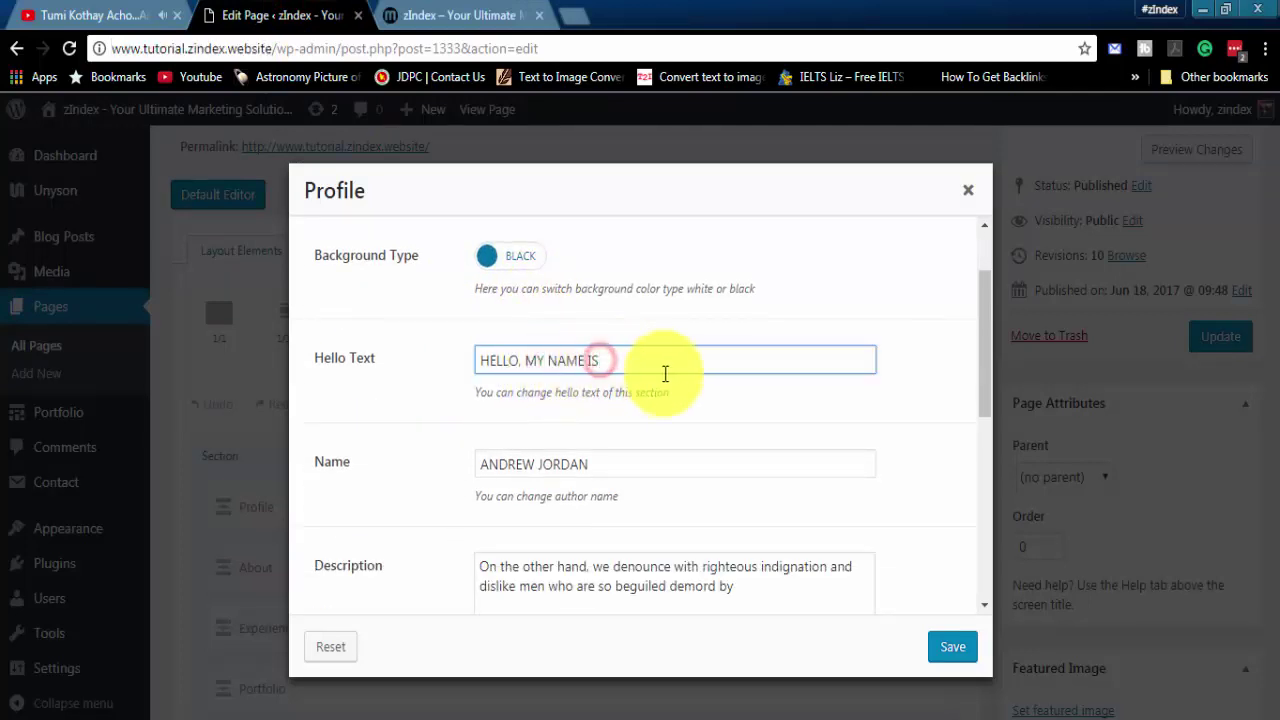
key(ctrl+a)
text(T)
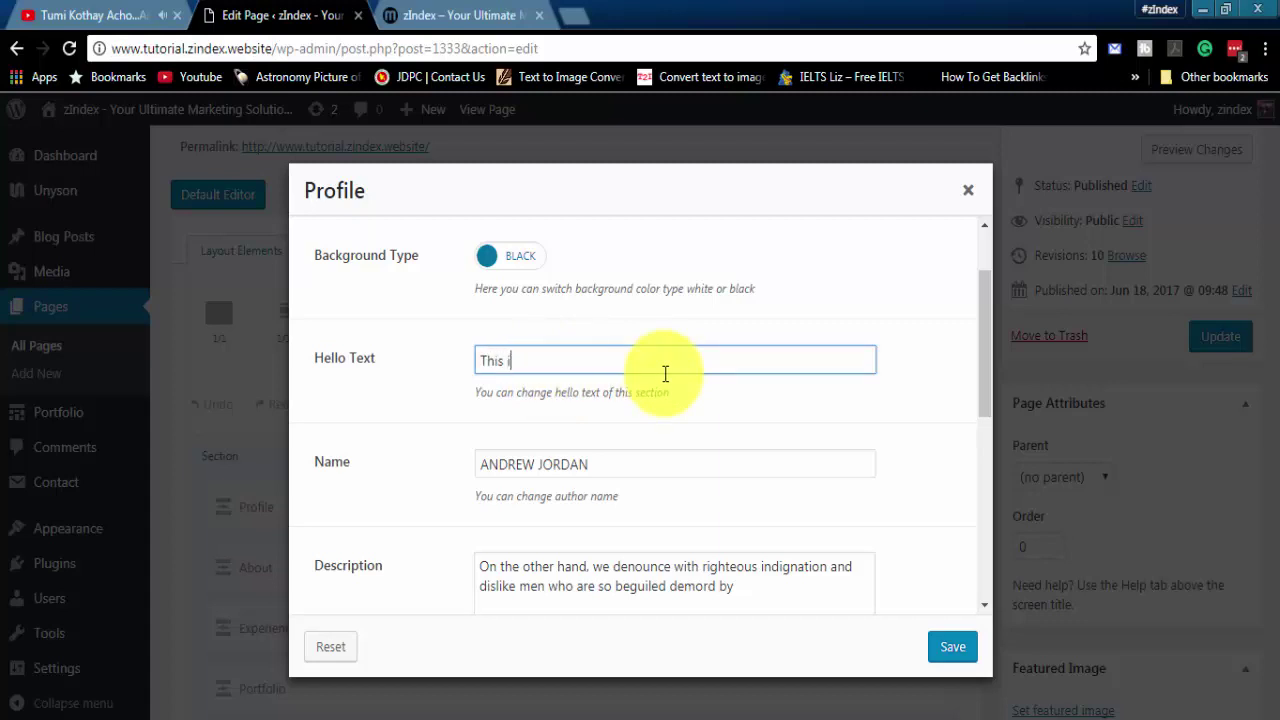
- Add "Short Description of mine." at the start of the Profile description and delete its ending "who are so beguiled demord by"
scroll(665, 373, down, 2)
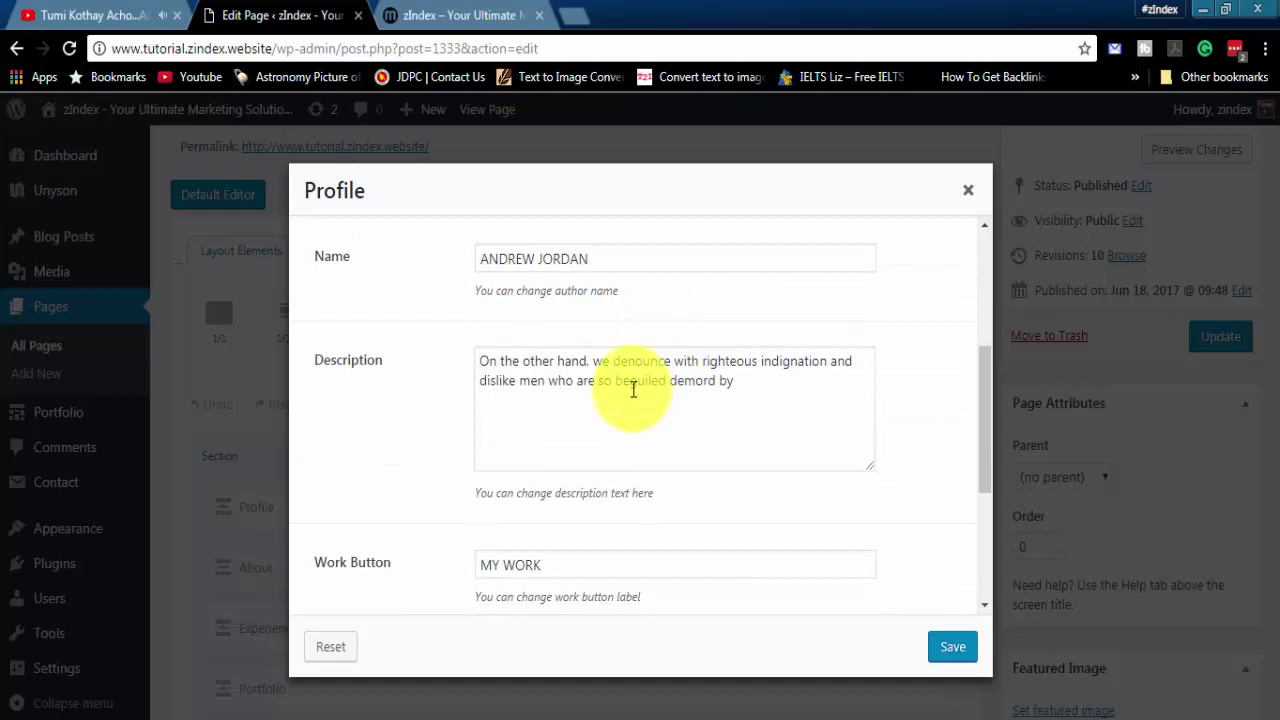
click(483, 363)
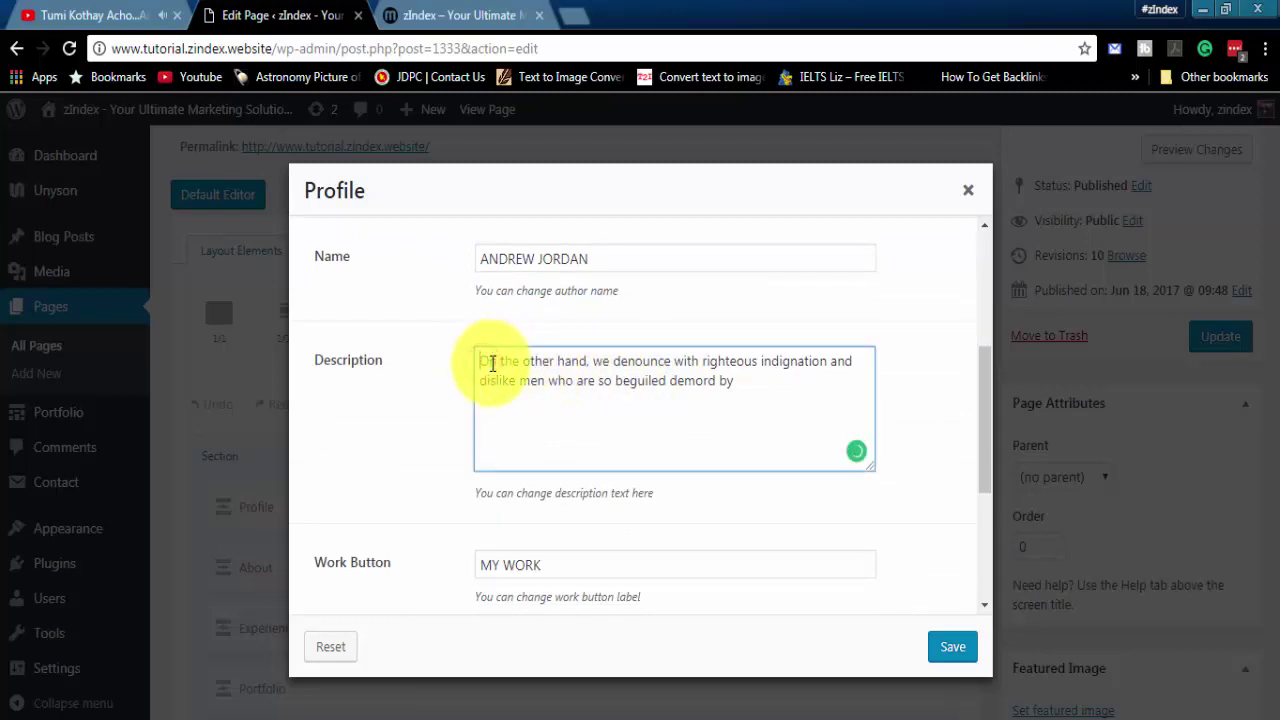
text(Short De)
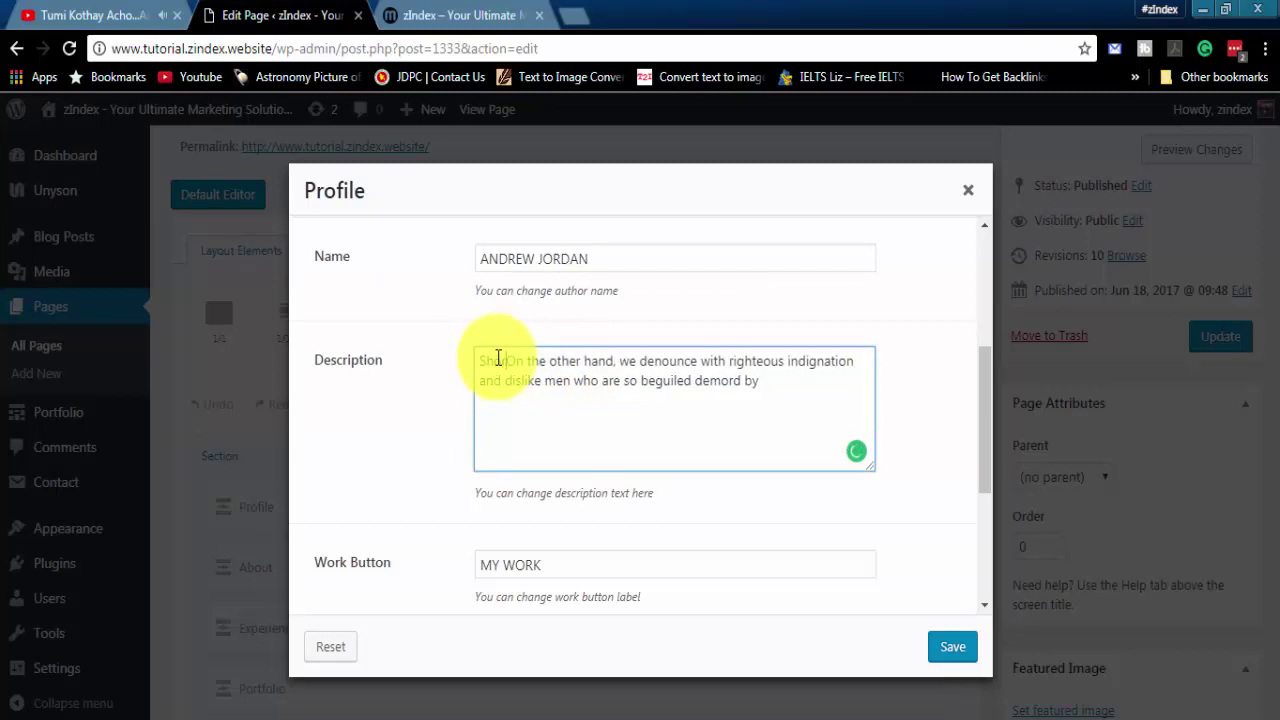
text(scription)
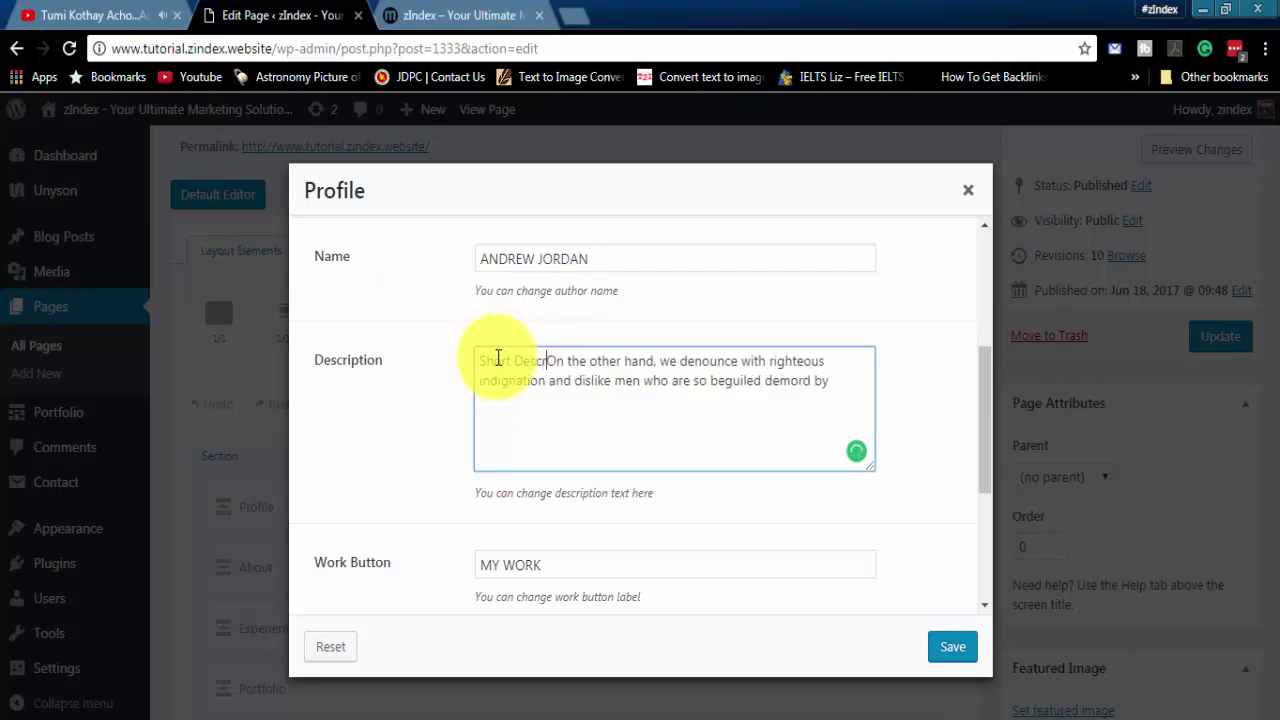
text( of my)
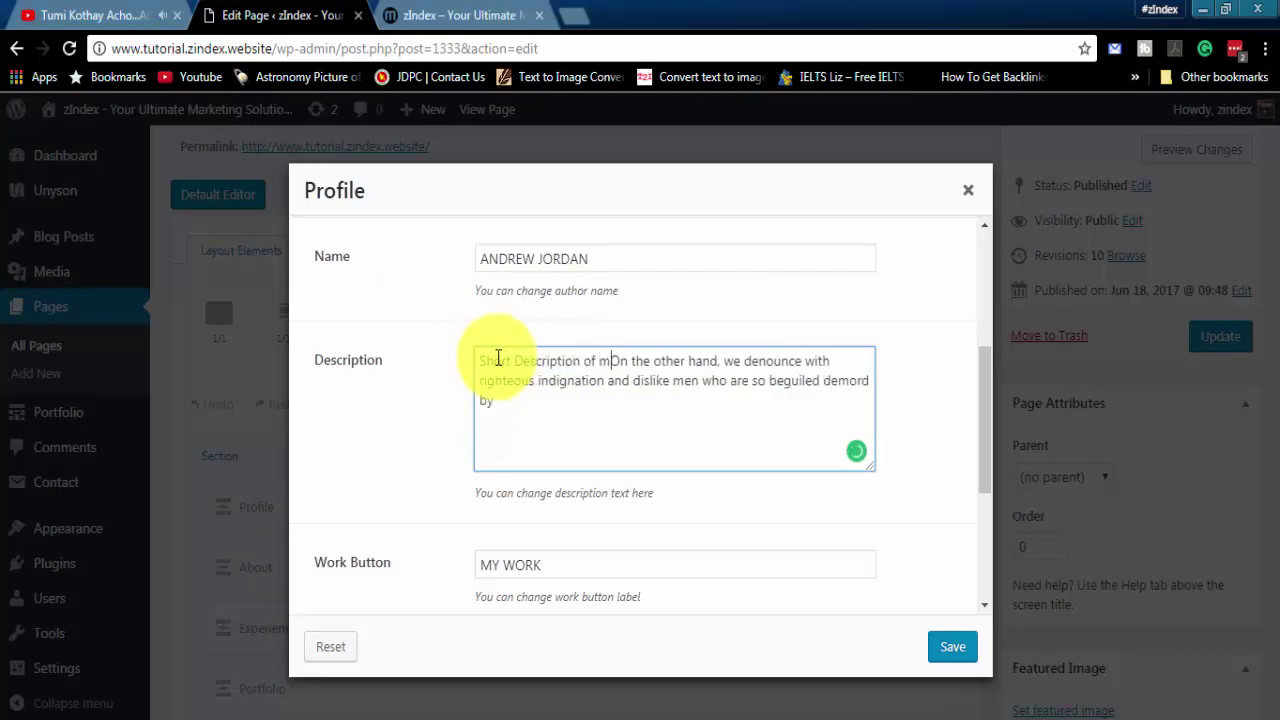
text(ine.)
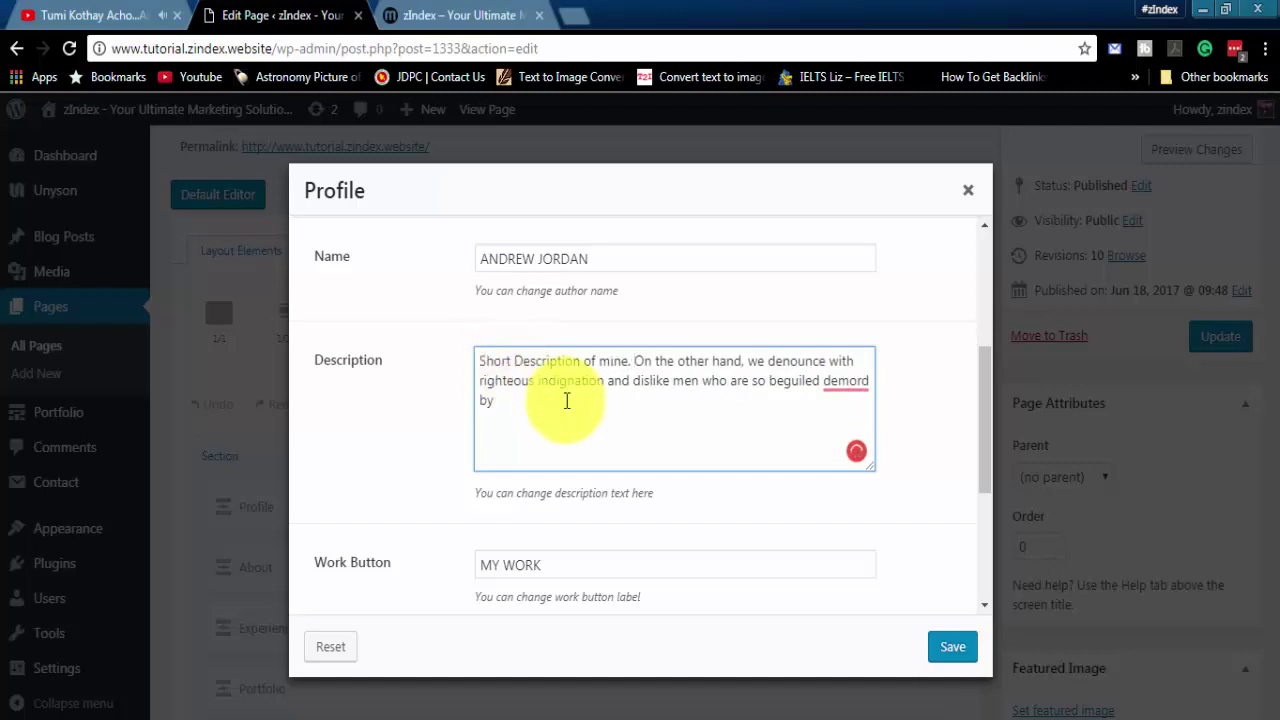
triple_click(705, 385)
click(702, 404)
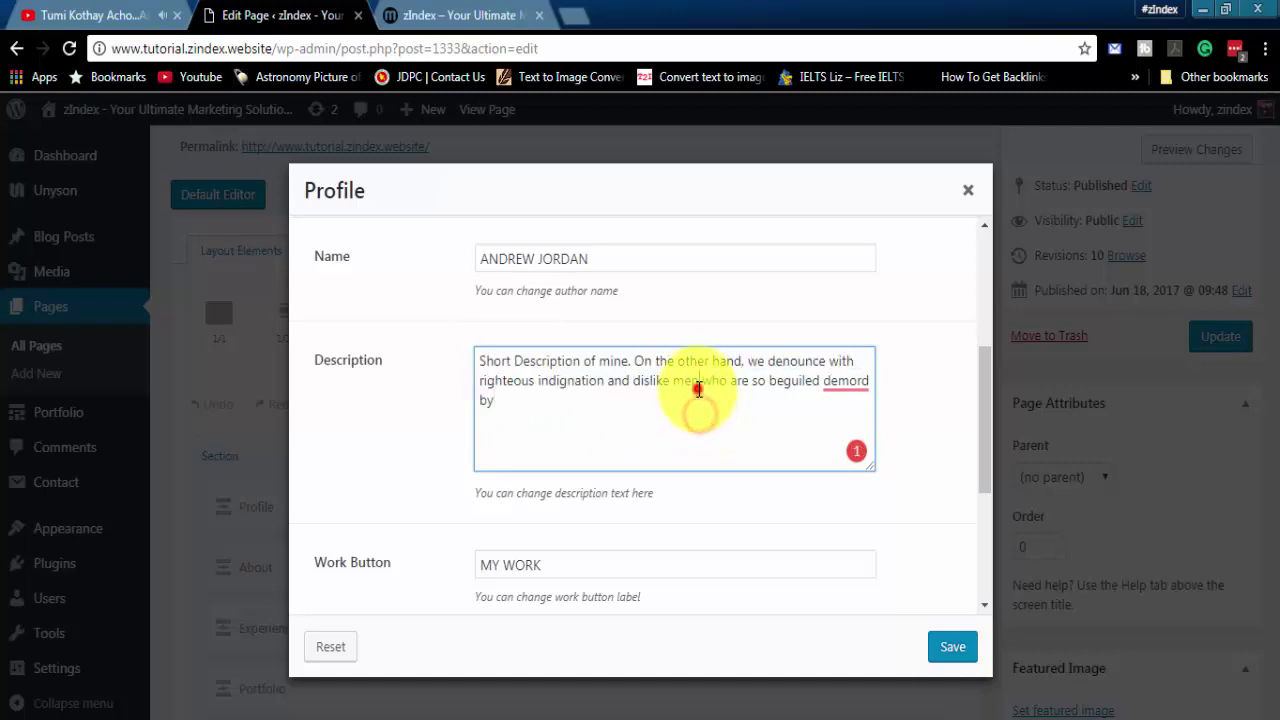
shift+click(701, 381)
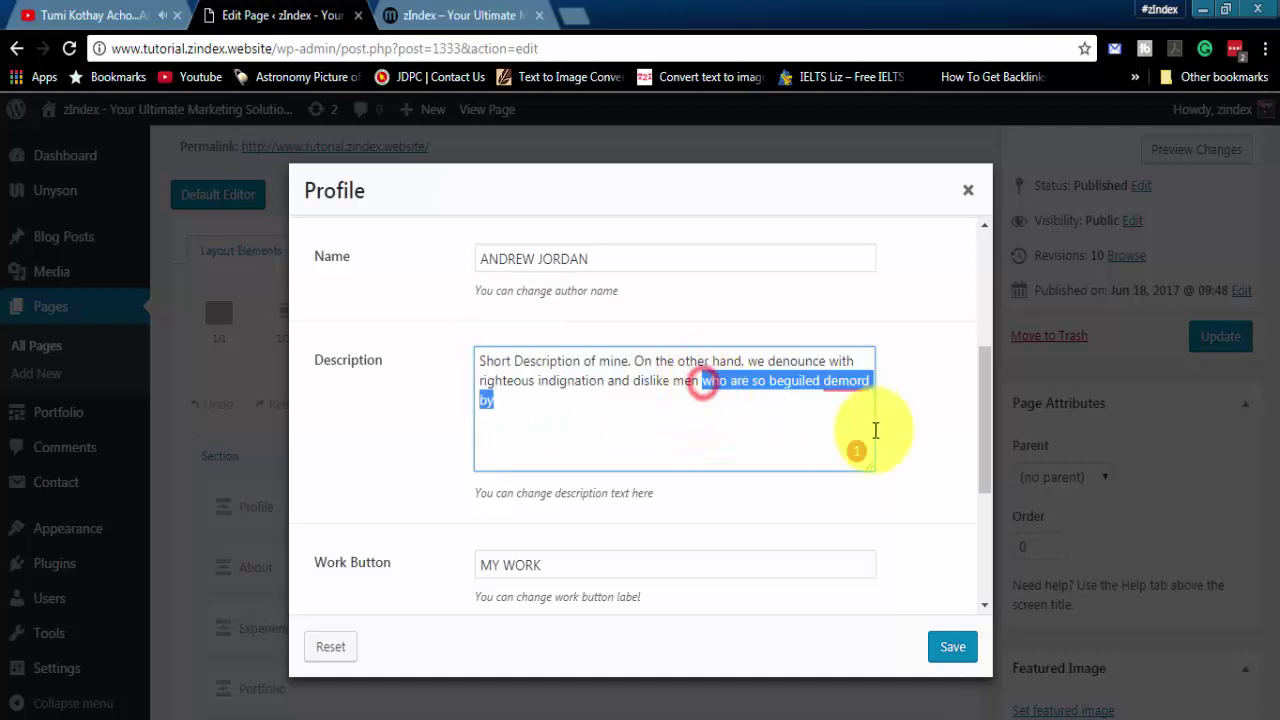
key(BackSpace)
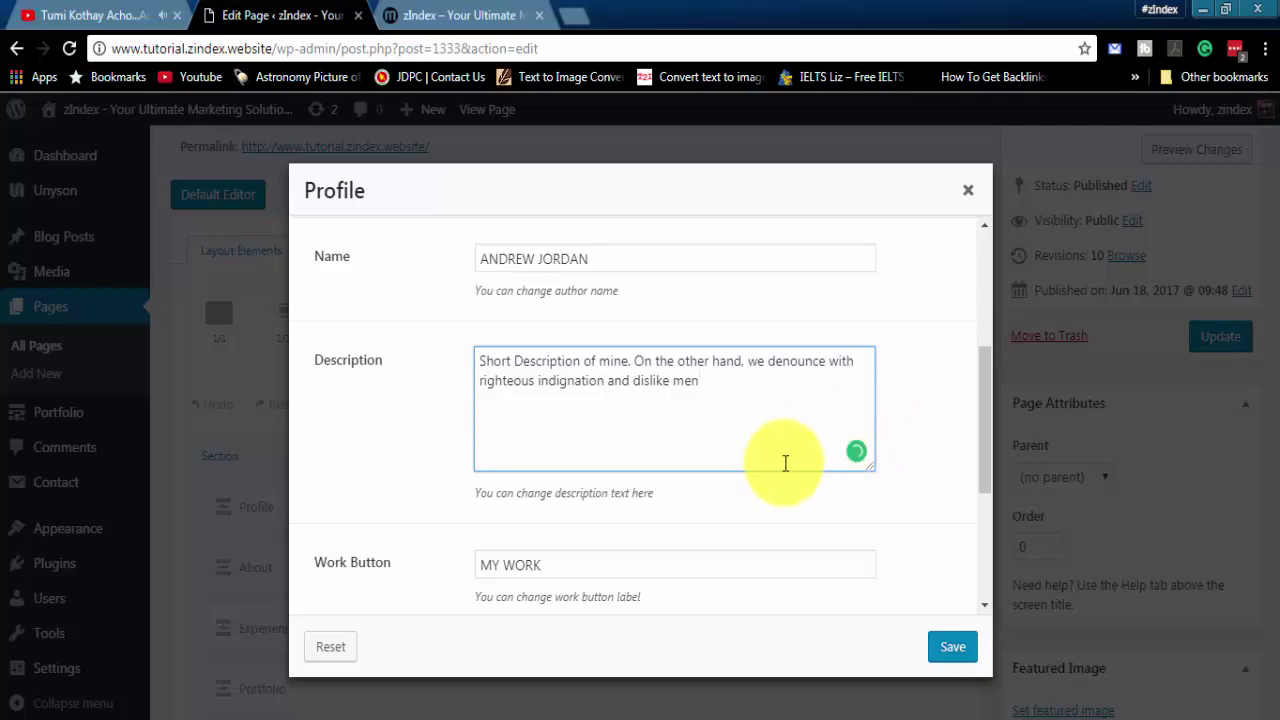
- Check the work button on the live site, set the Work Button label to "Portfolio of Mine" and save the Profile changes
scroll(720, 470, down, 2)
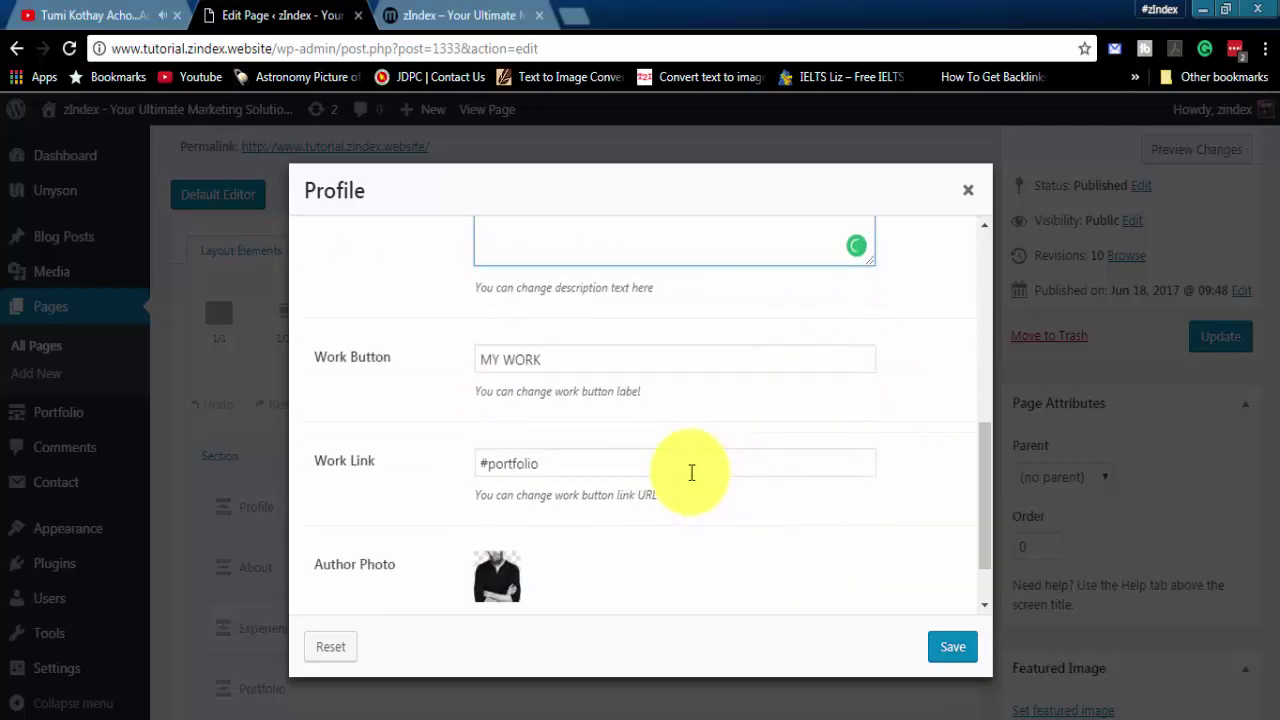
click(589, 357)
click(462, 16)
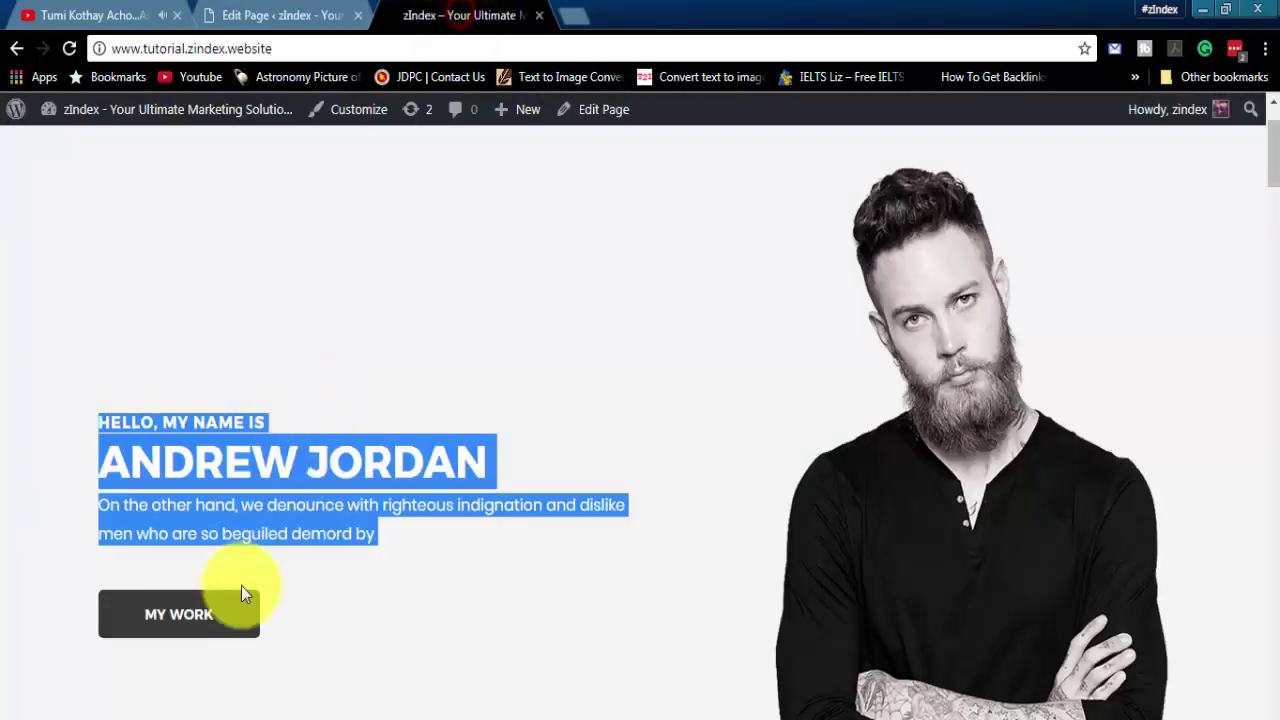
scroll(241, 586, down, 1)
click(282, 16)
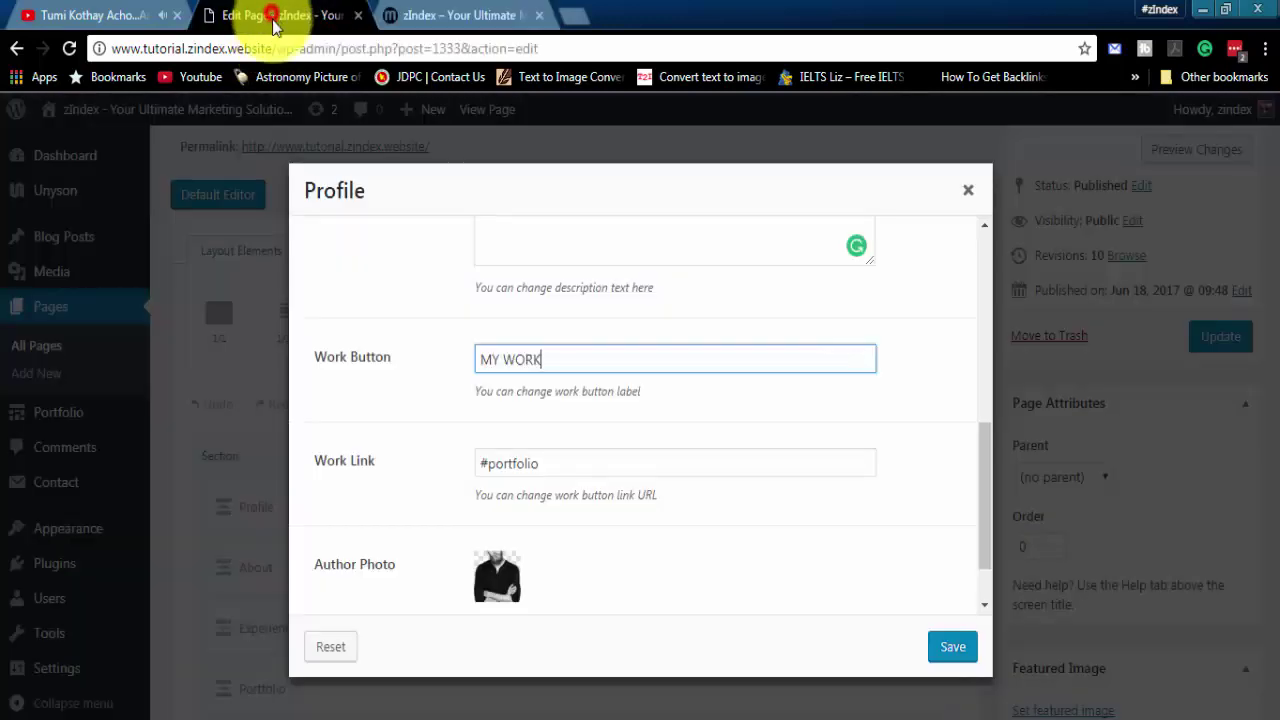
click(548, 358)
key(ctrl+a)
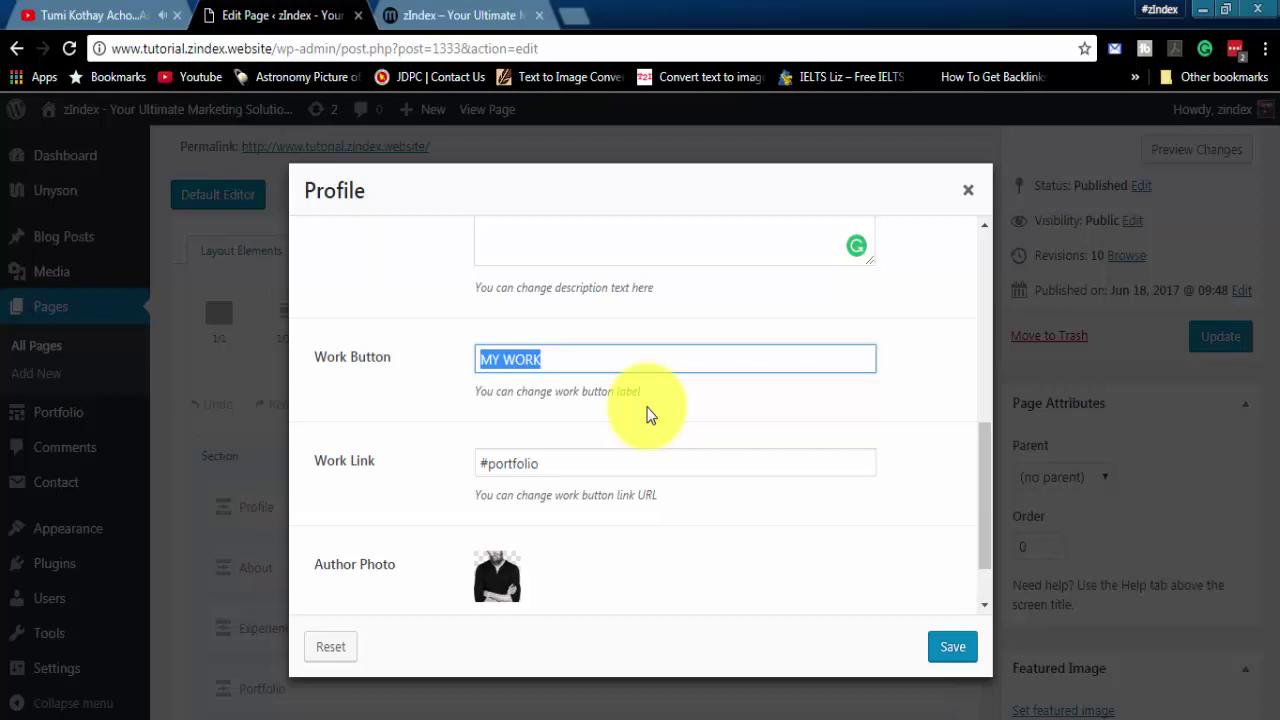
key(BackSpace)
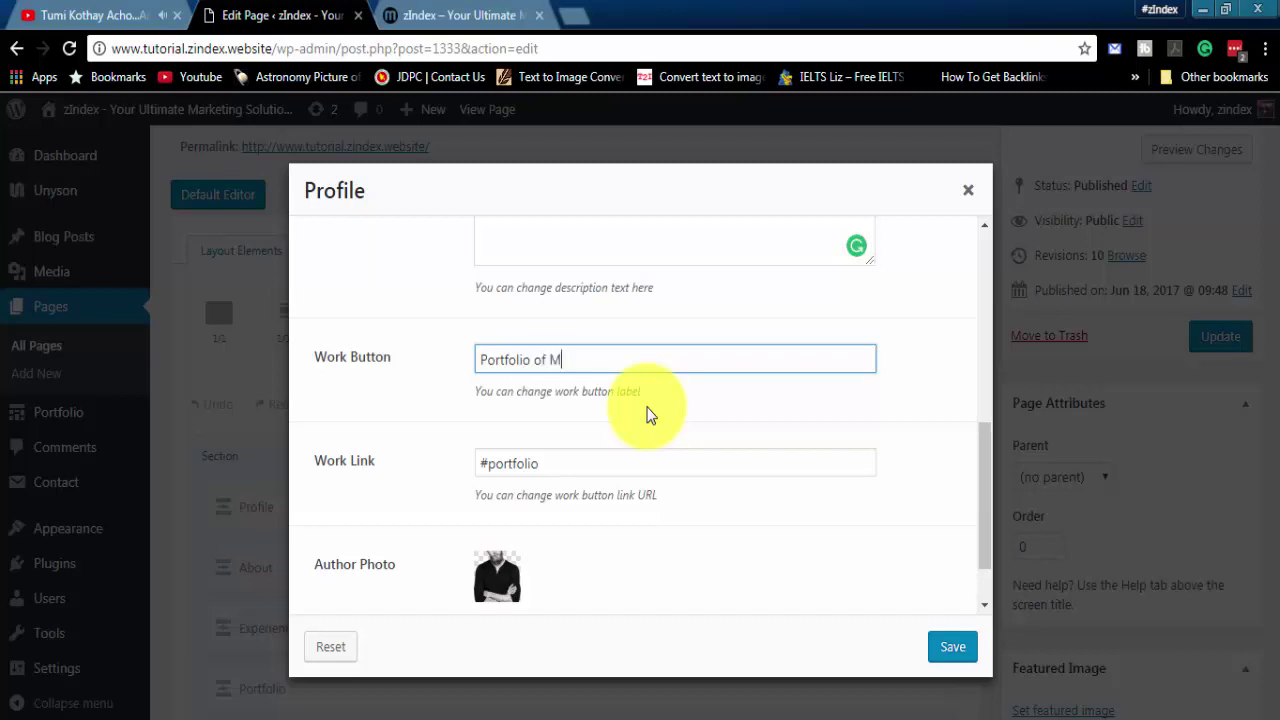
scroll(634, 434, down, 1)
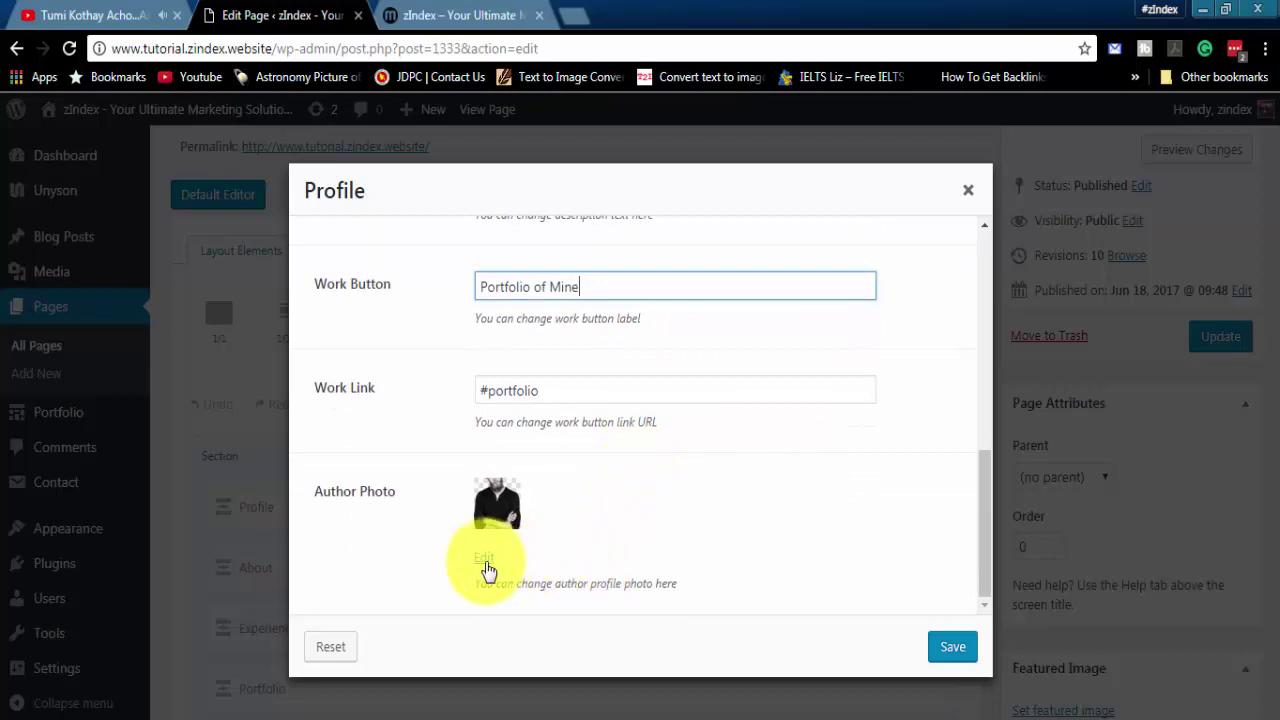
click(954, 650)
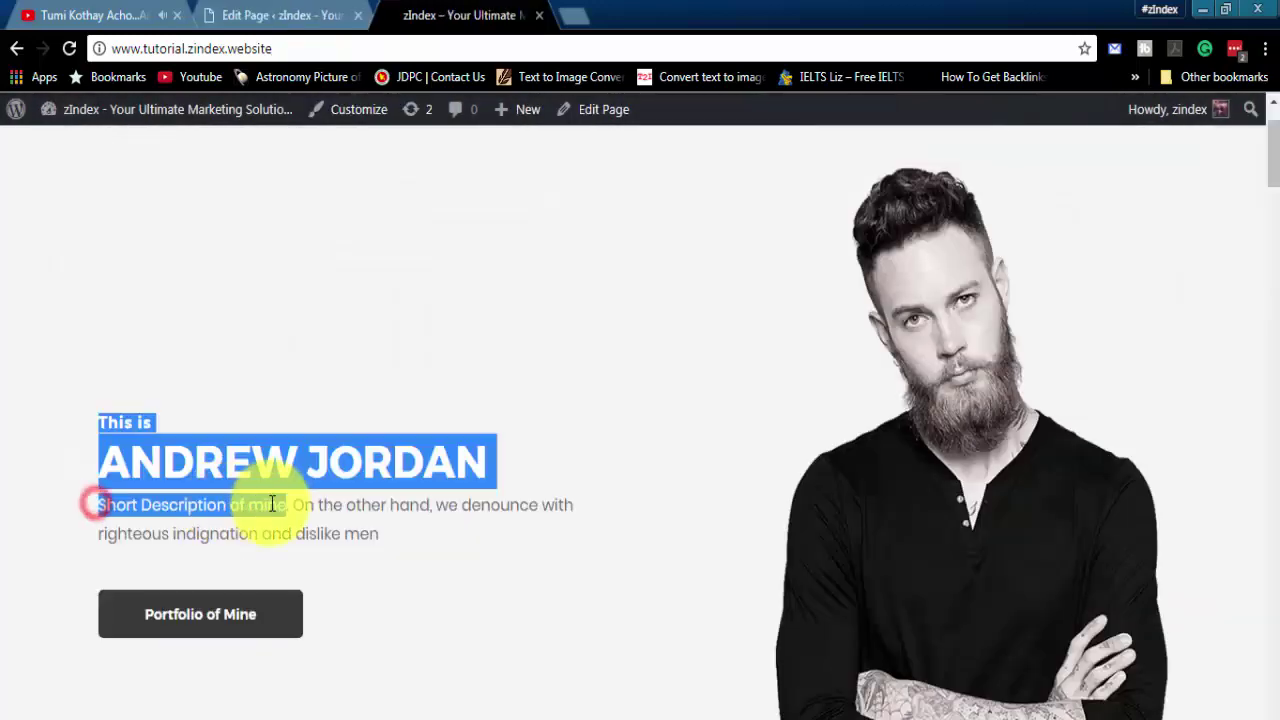
- Examine the updated home page from the intro section down to the portfolio gallery
click(284, 500)
scroll(213, 590, down, 2)
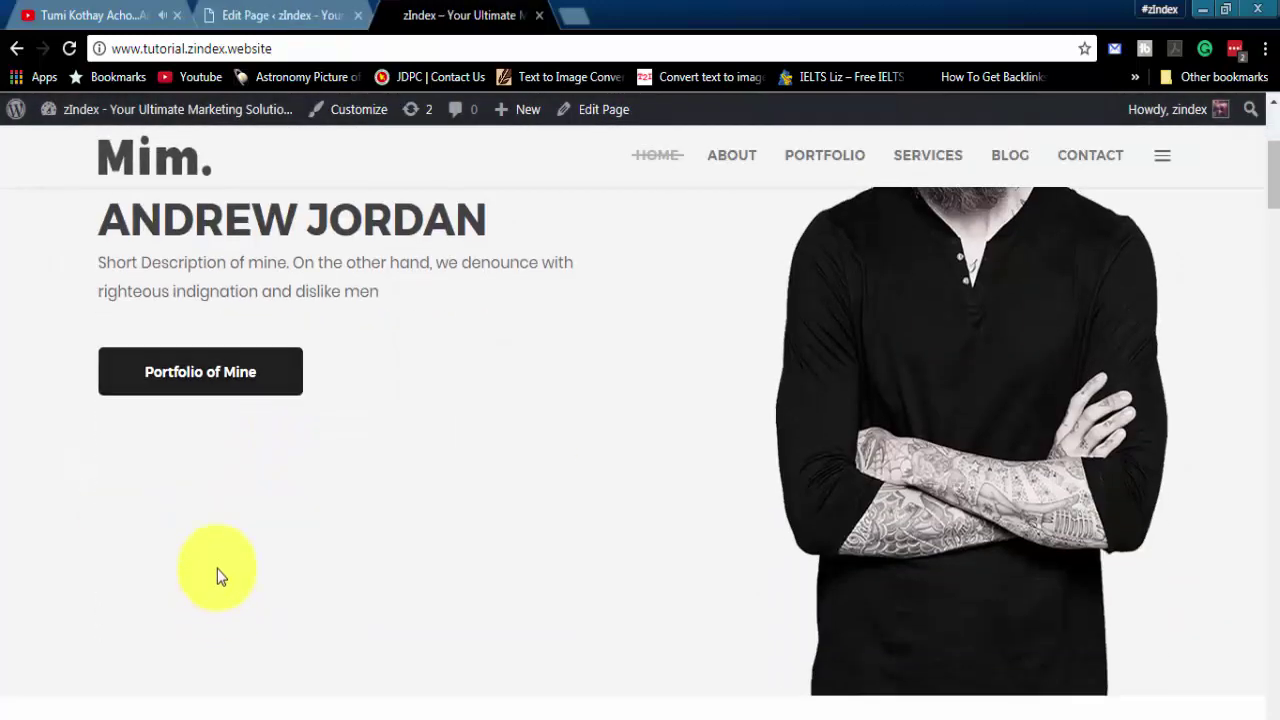
scroll(225, 405, down, 3)
scroll(254, 451, down, 12)
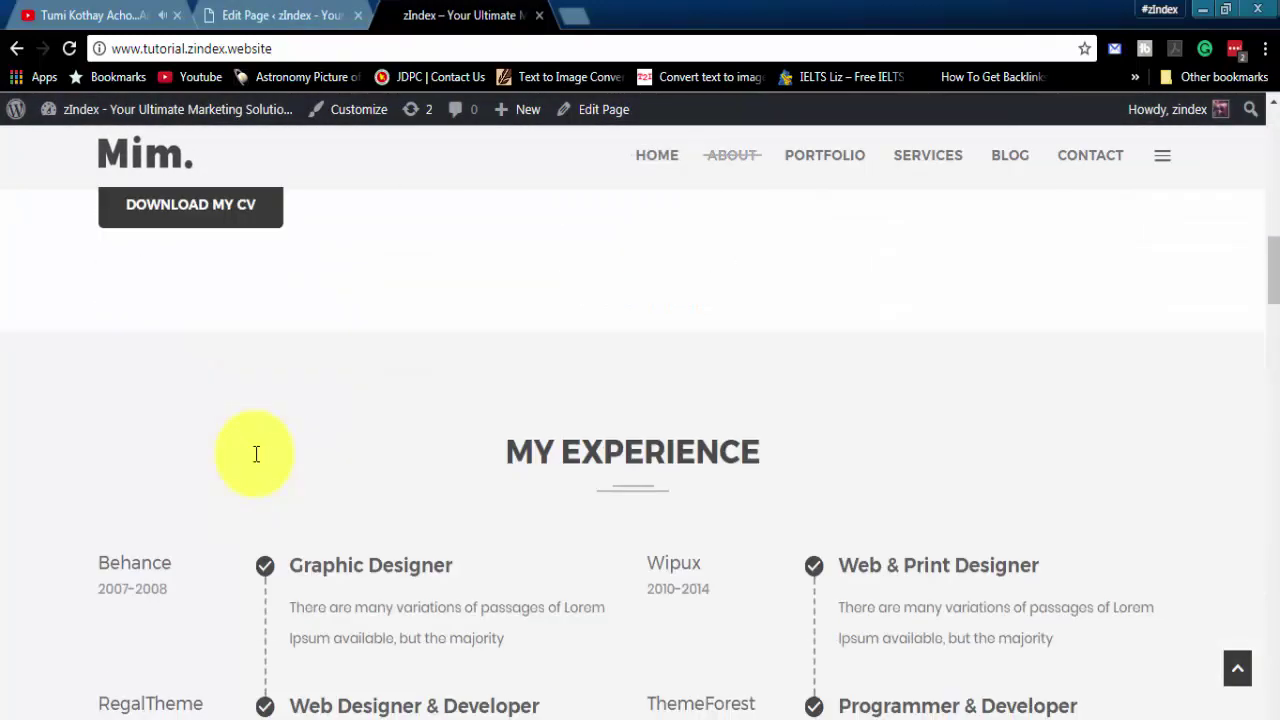
scroll(340, 450, down, 3)
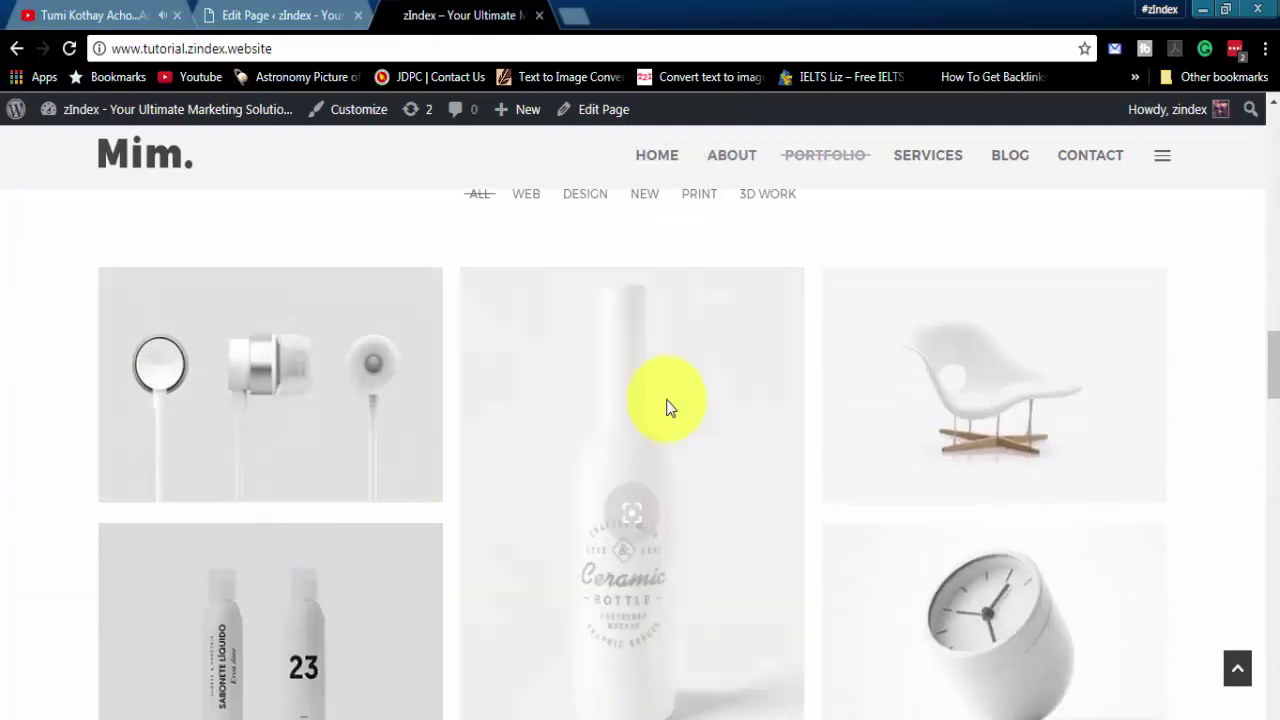
- Return to the WordPress admin and open the list of all portfolio items to review their titles and categories
click(274, 13)
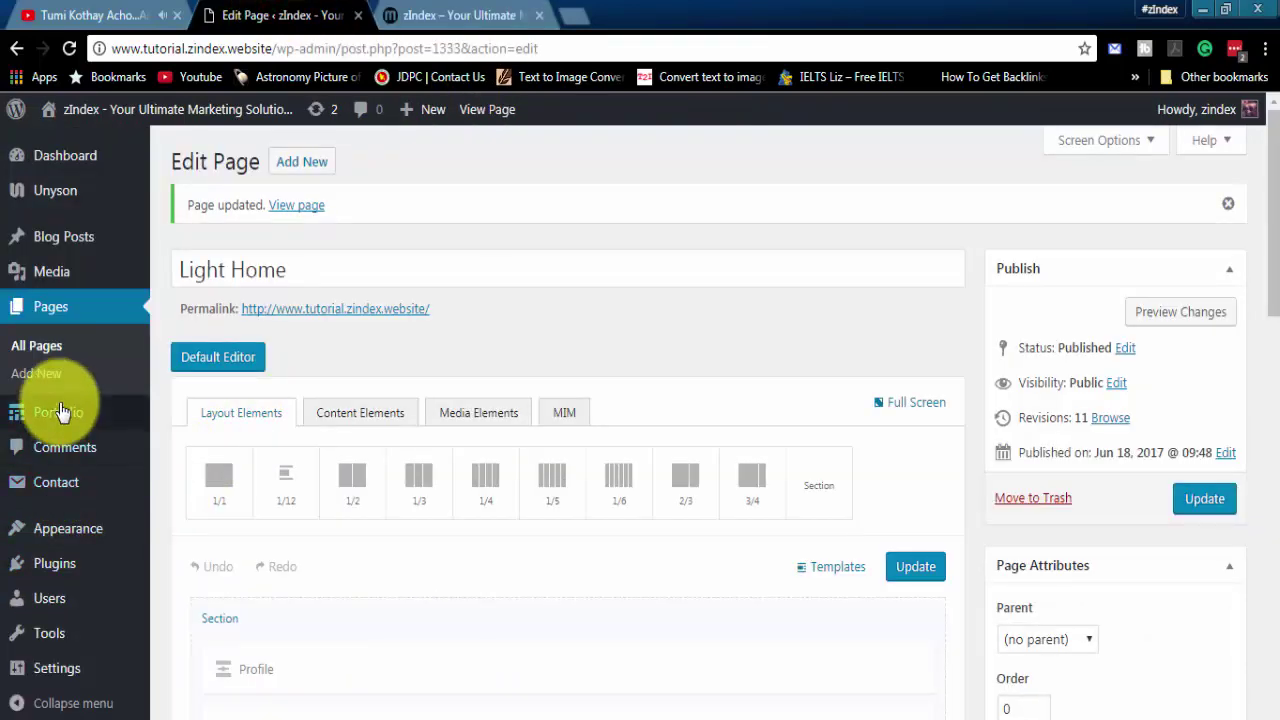
mouse_move(63, 414)
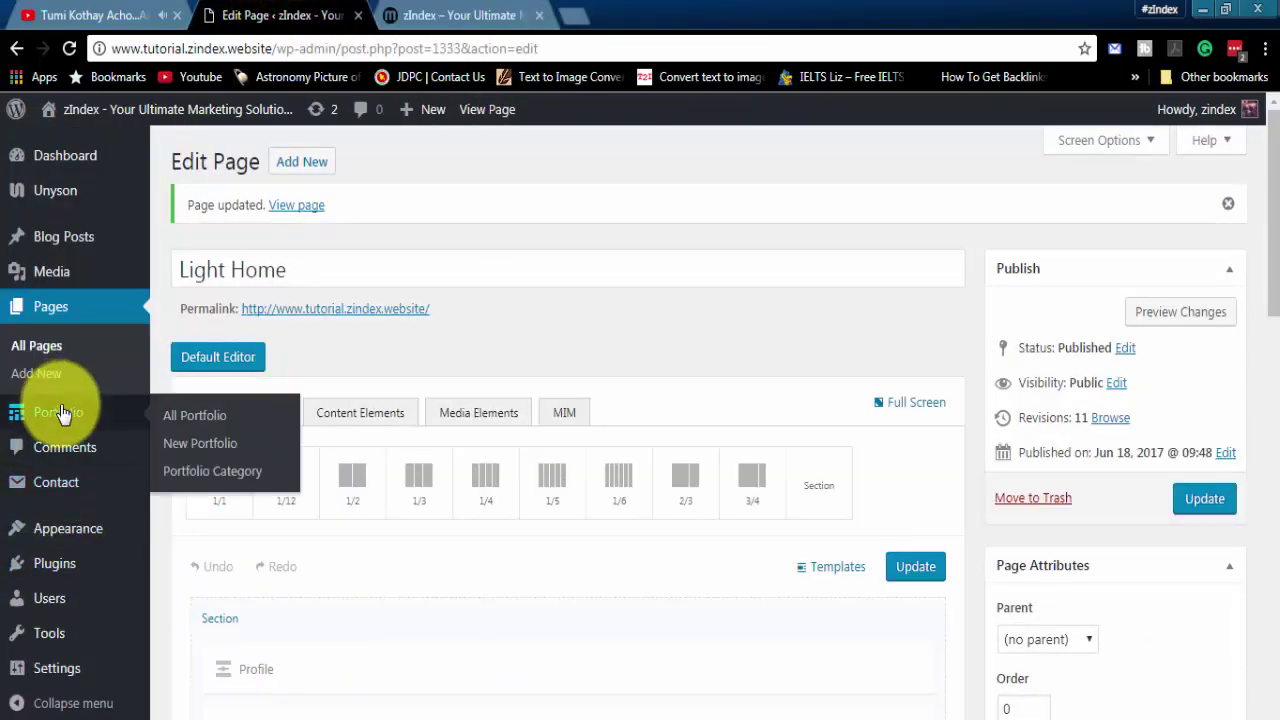
click(190, 418)
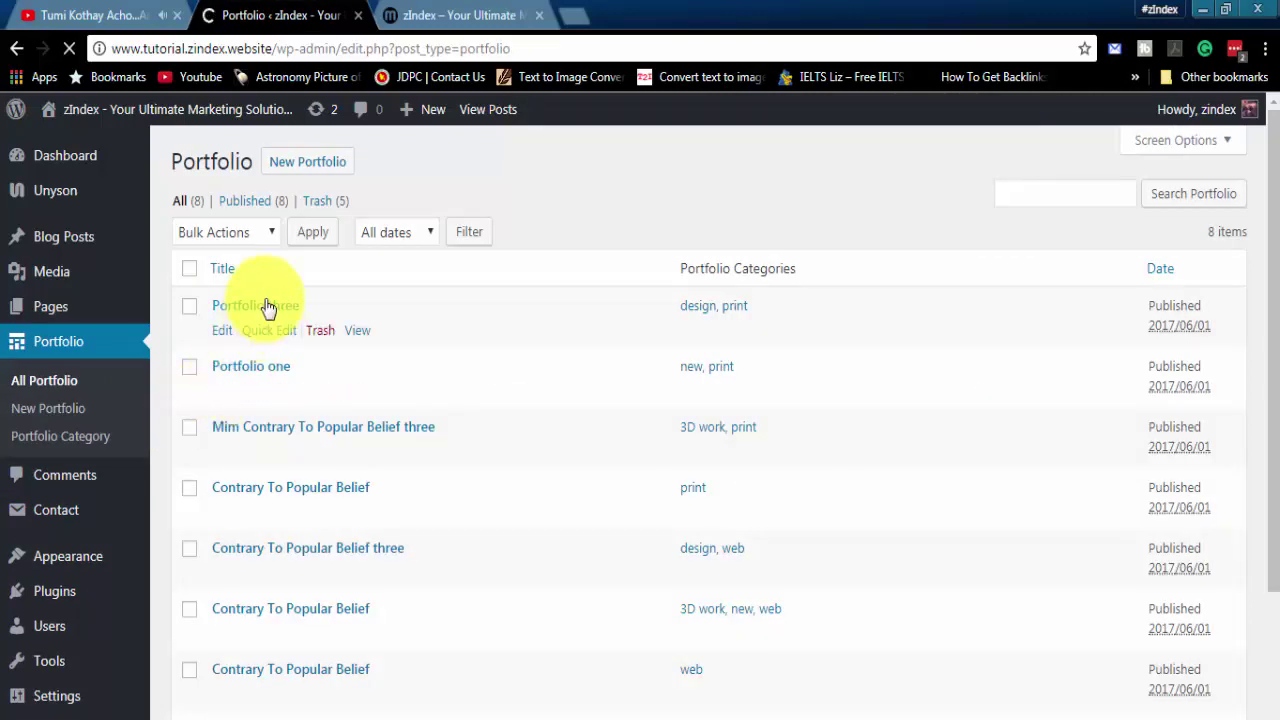
scroll(300, 458, down, 3)
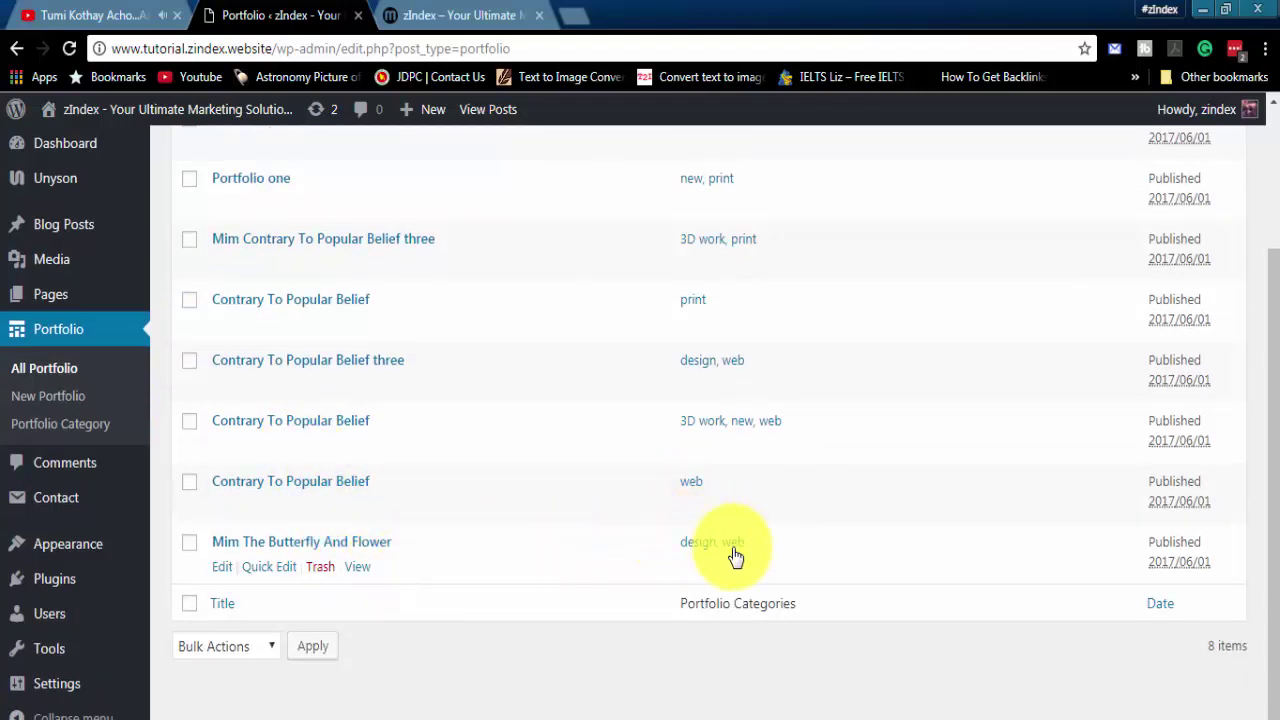
- Add a new portfolio category named "Another portfolio" with the slug "another"
scroll(710, 520, up, 1)
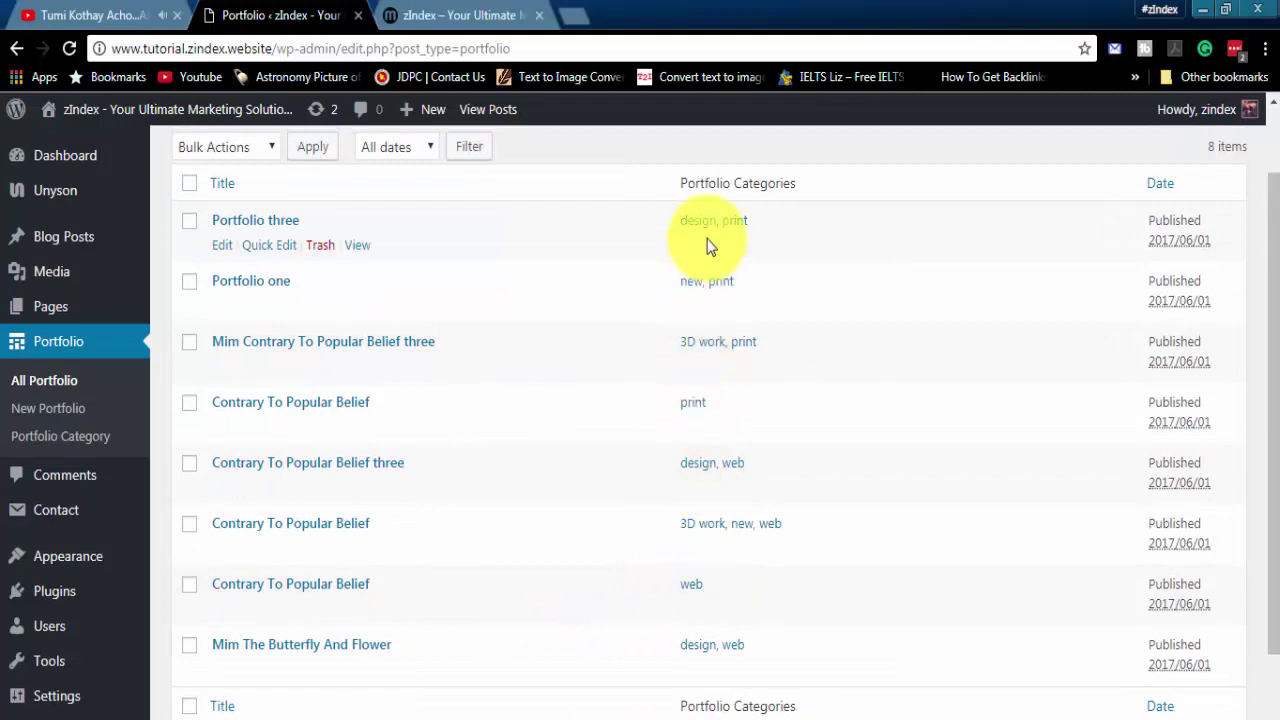
click(58, 446)
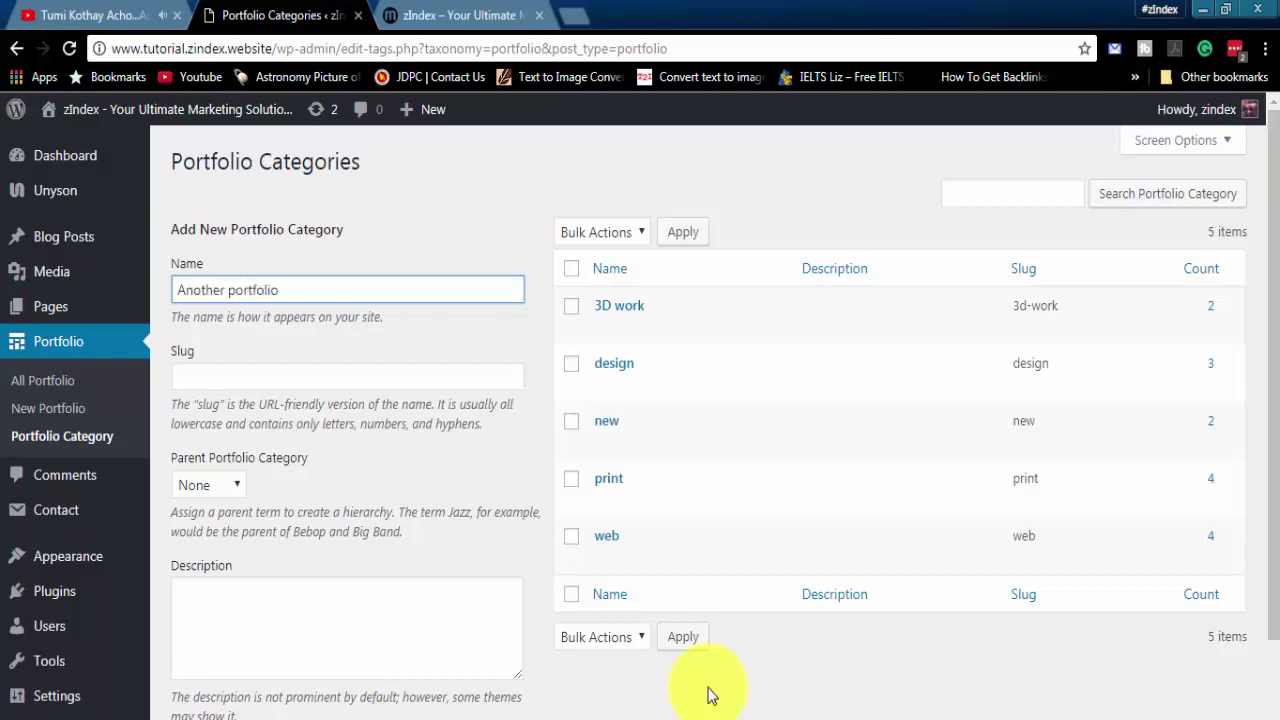
click(320, 375)
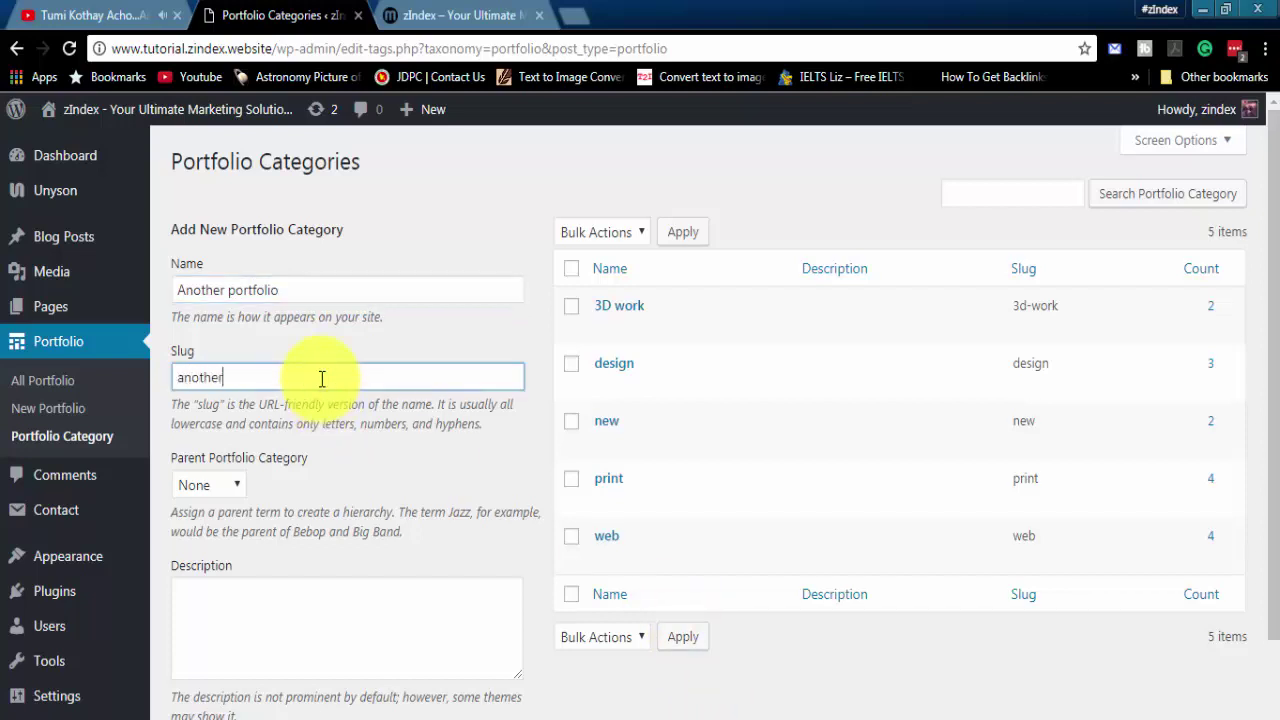
scroll(340, 480, down, 1)
click(290, 645)
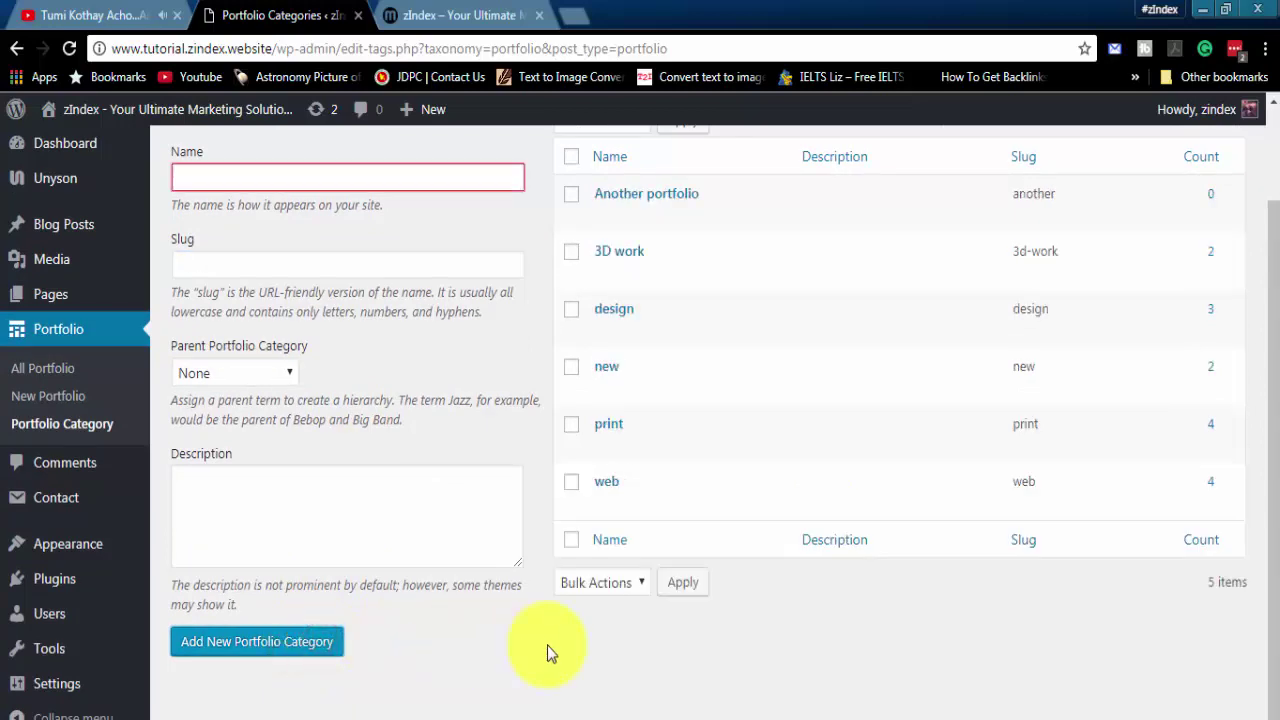
scroll(610, 586, up, 1)
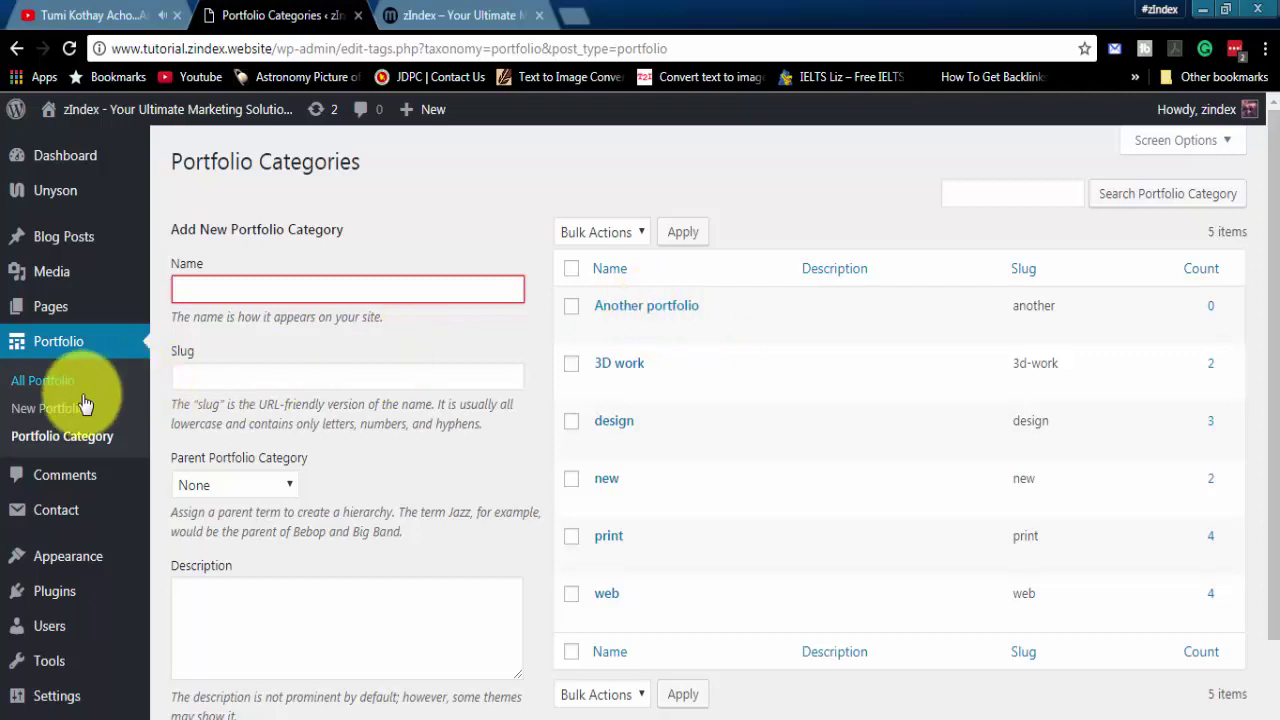
- Start a new portfolio item titled "Another New Portfolio" and copy the title into its content as the body text
click(48, 408)
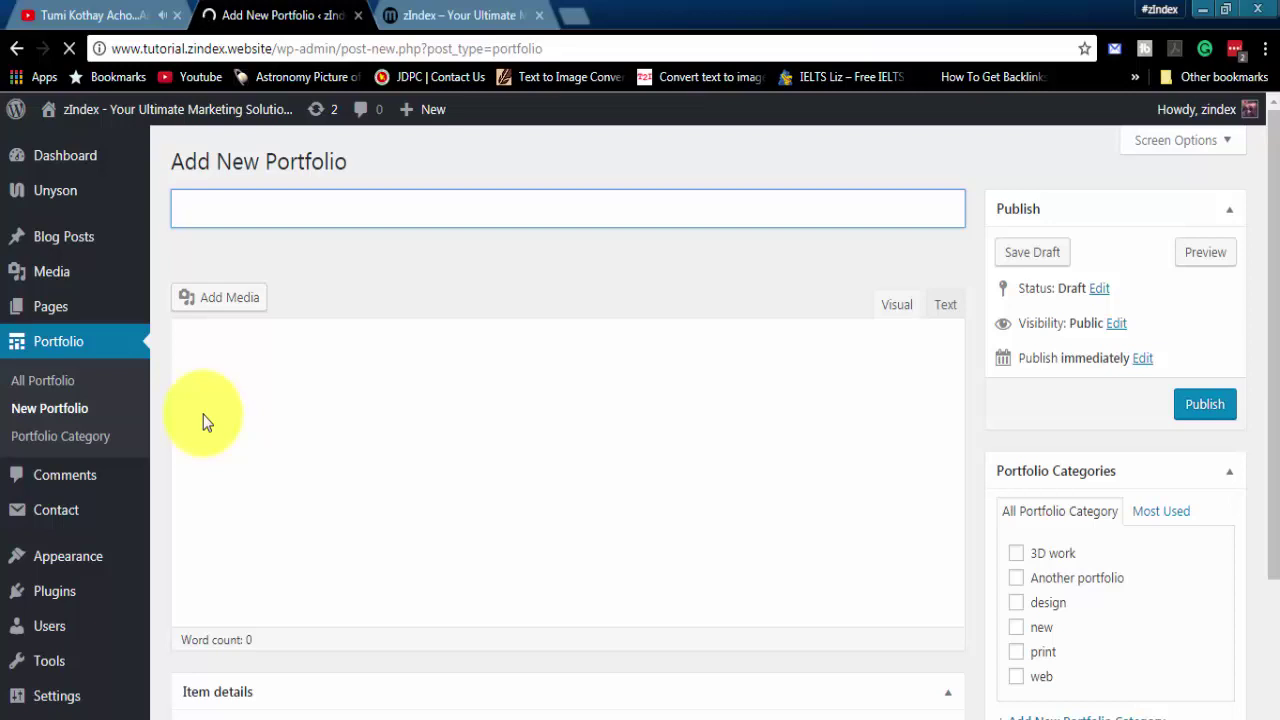
text(a)
key(BackSpace)
text(Another n)
key(BackSpace)
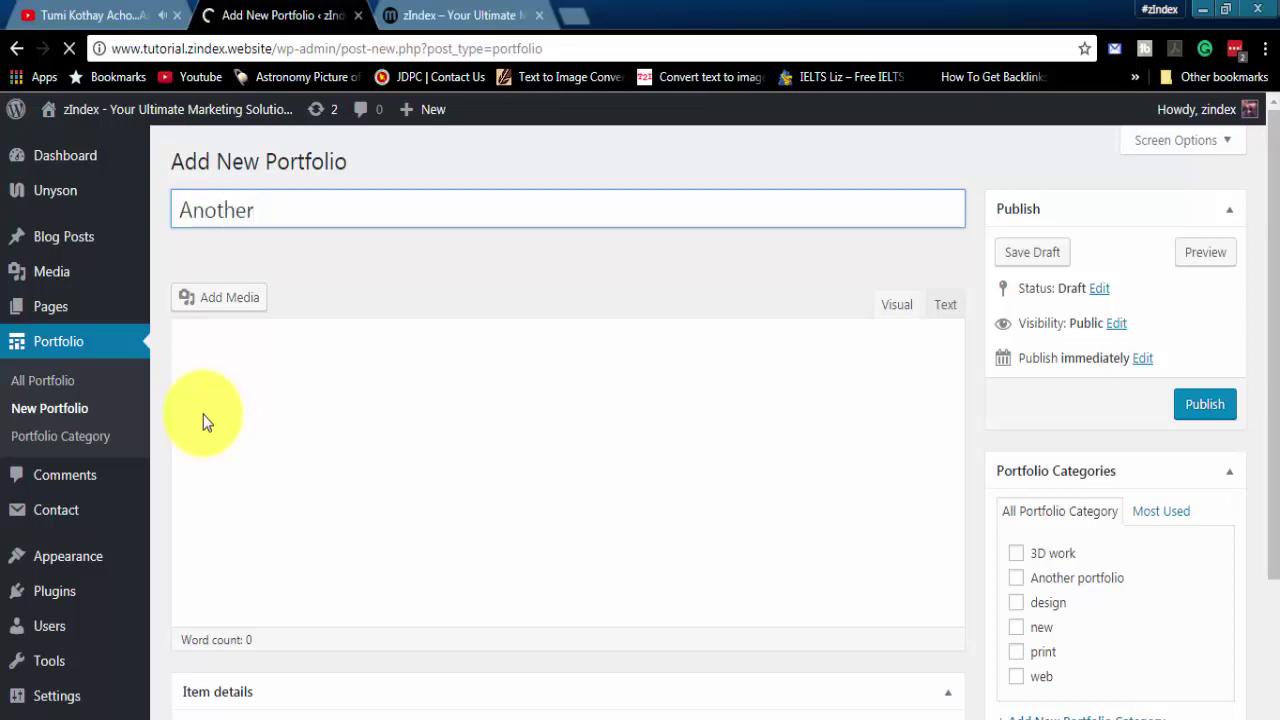
text(New Portfolio)
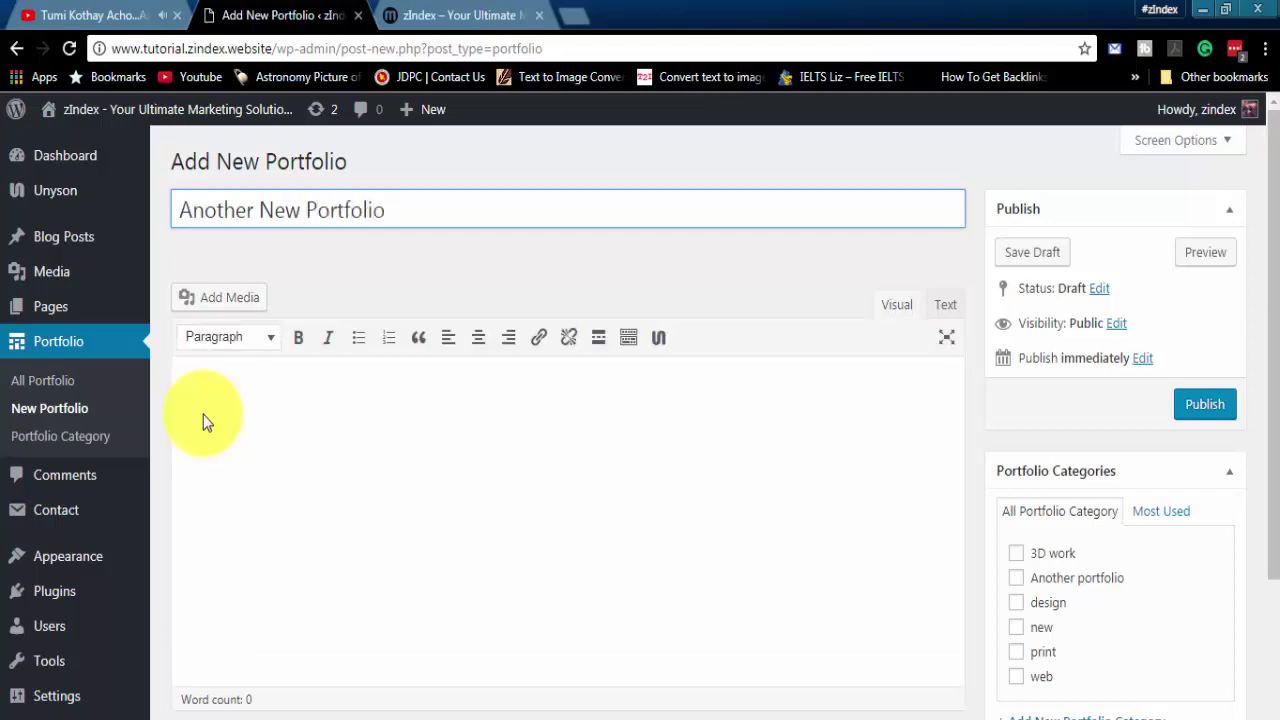
key(ctrl+a)
key(ctrl+c)
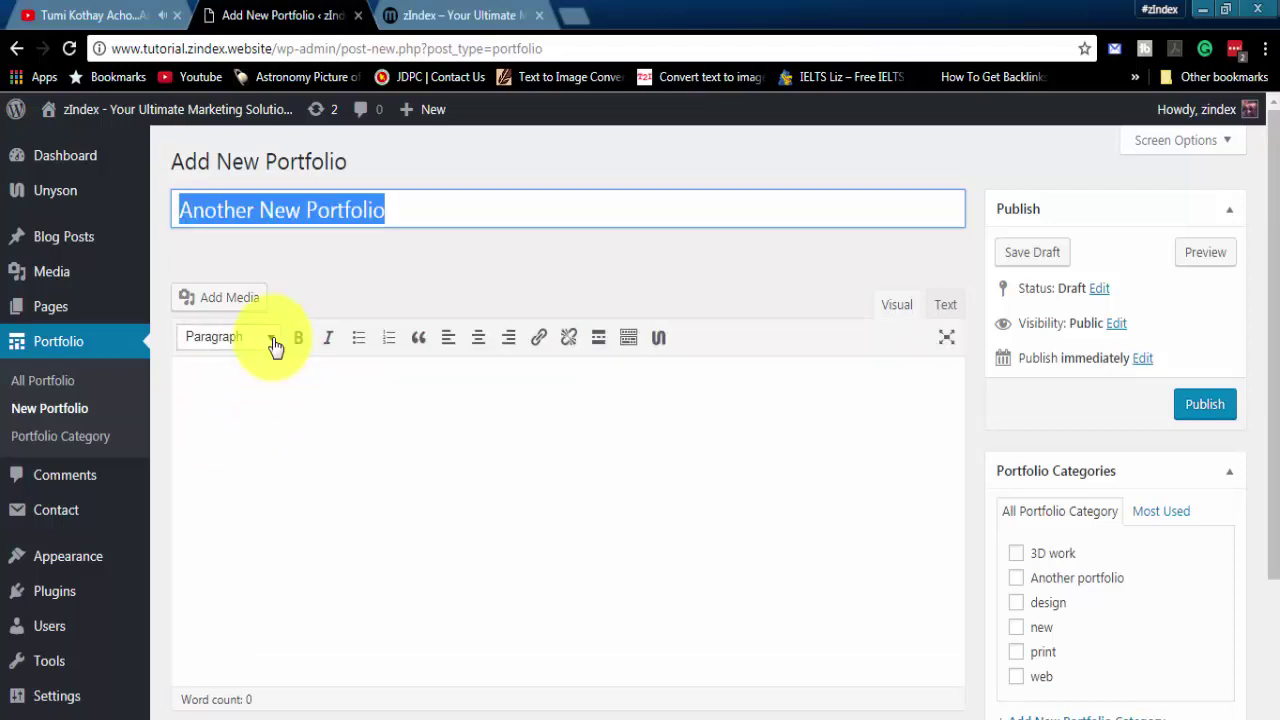
click(278, 429)
key(ctrl+v)
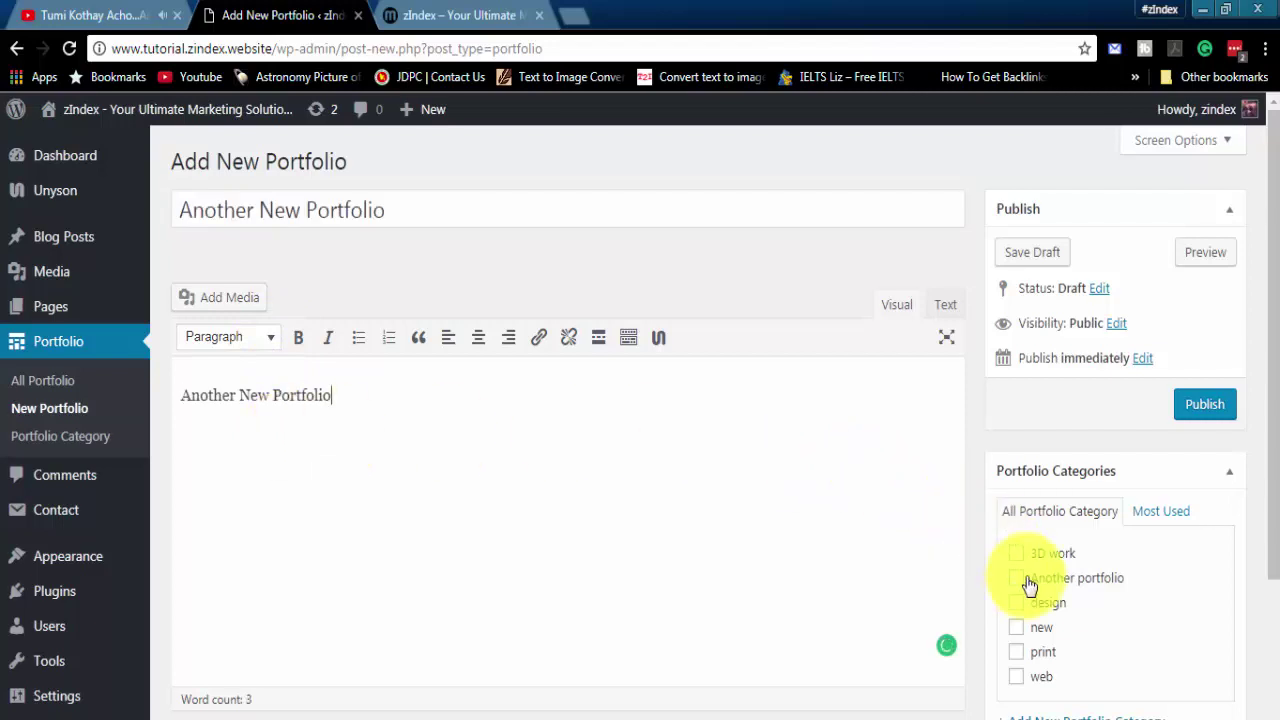
- Assign the new item to the Another portfolio category and set its Portfolio Type to "New Portfolio"
click(1017, 581)
scroll(1043, 580, down, 2)
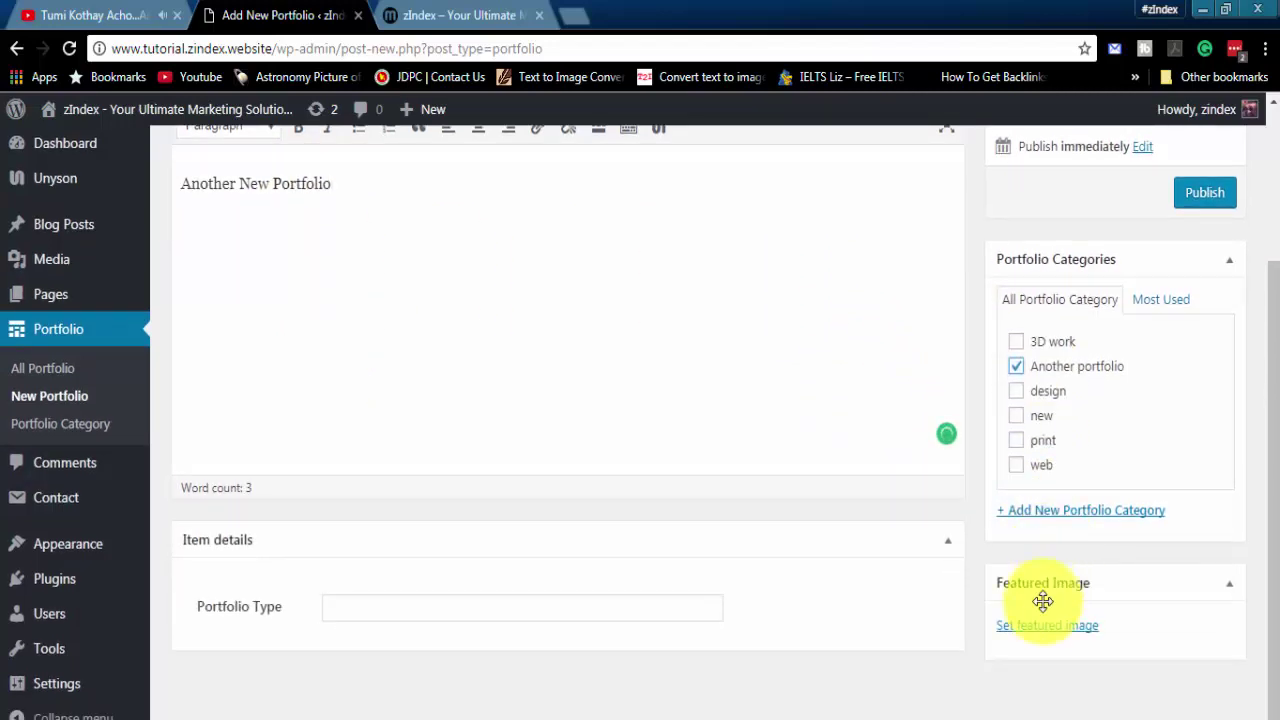
click(437, 603)
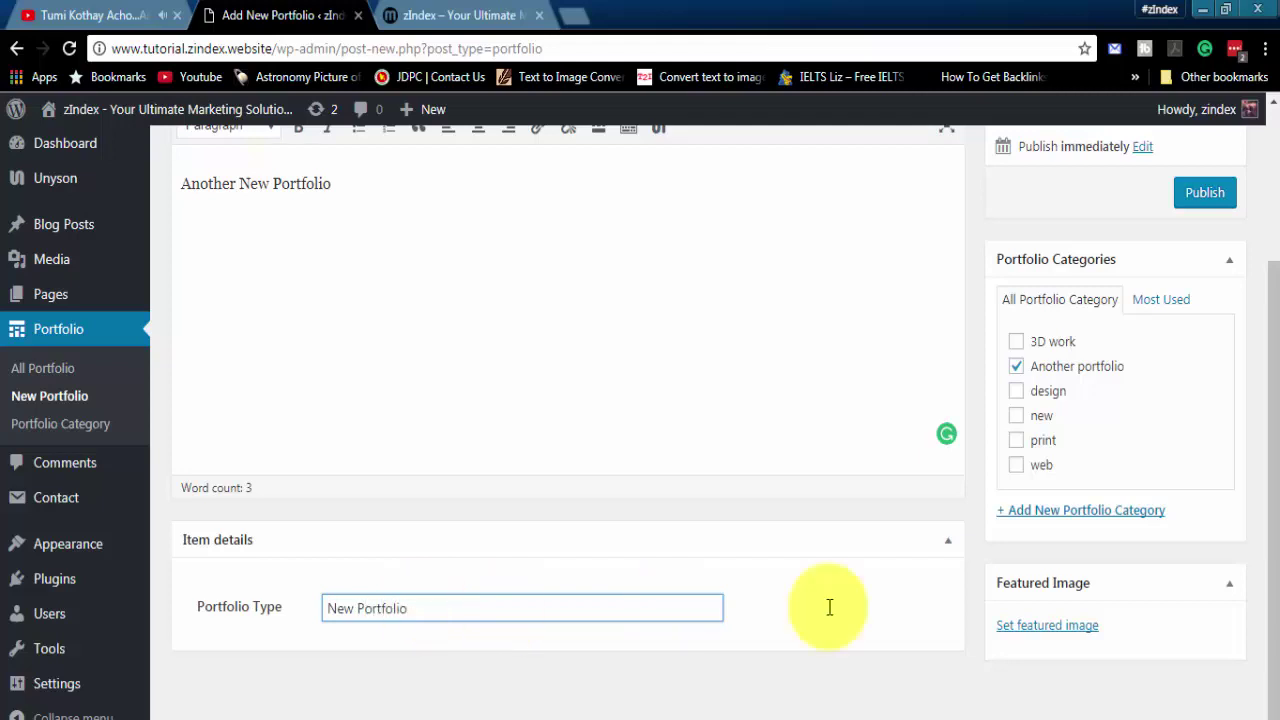
- Upload Natural-Home-Remedies-for-Acne.jpg from the youtube folder in Downloads as the featured image and publish the portfolio item
click(1020, 627)
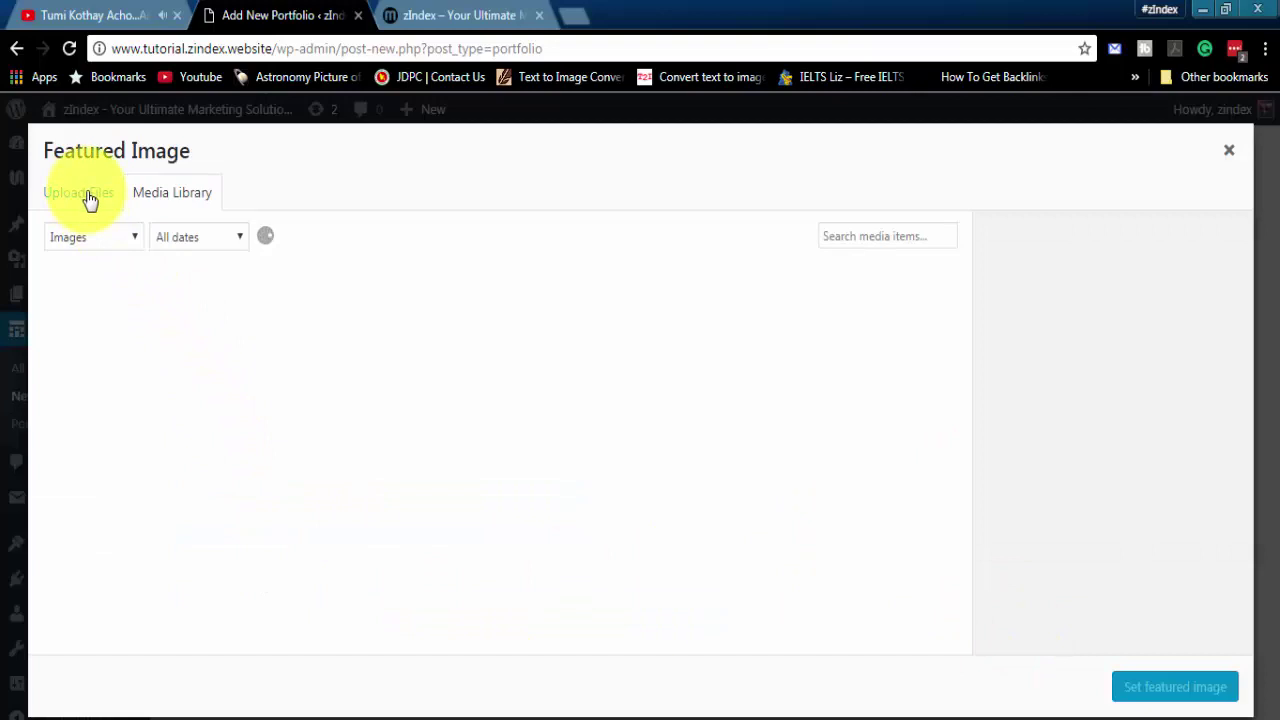
click(89, 200)
click(646, 464)
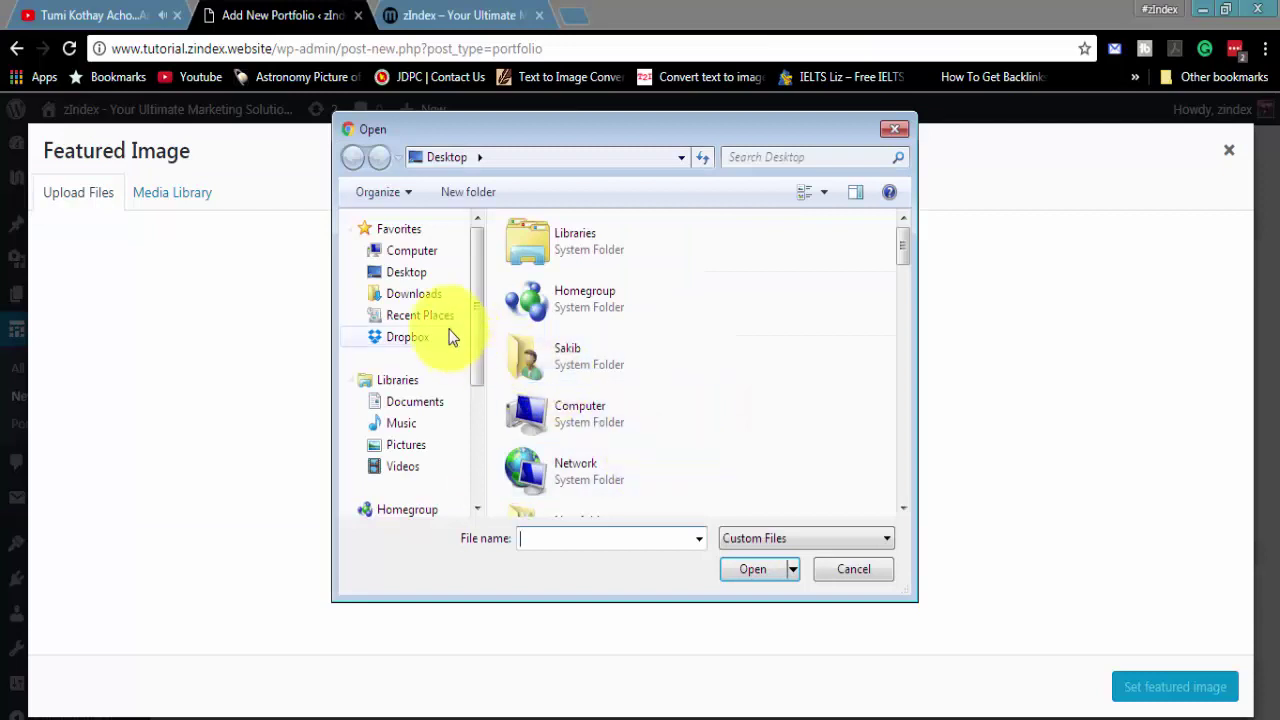
click(432, 302)
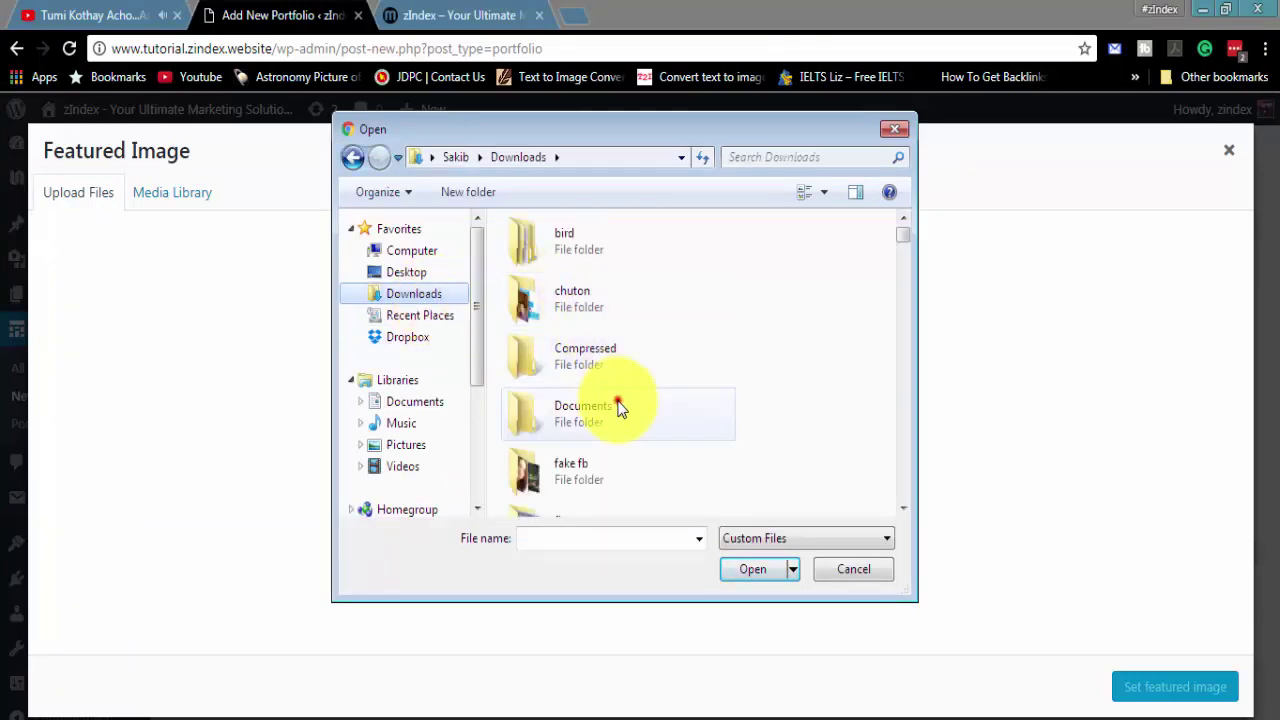
scroll(614, 402, down, 5)
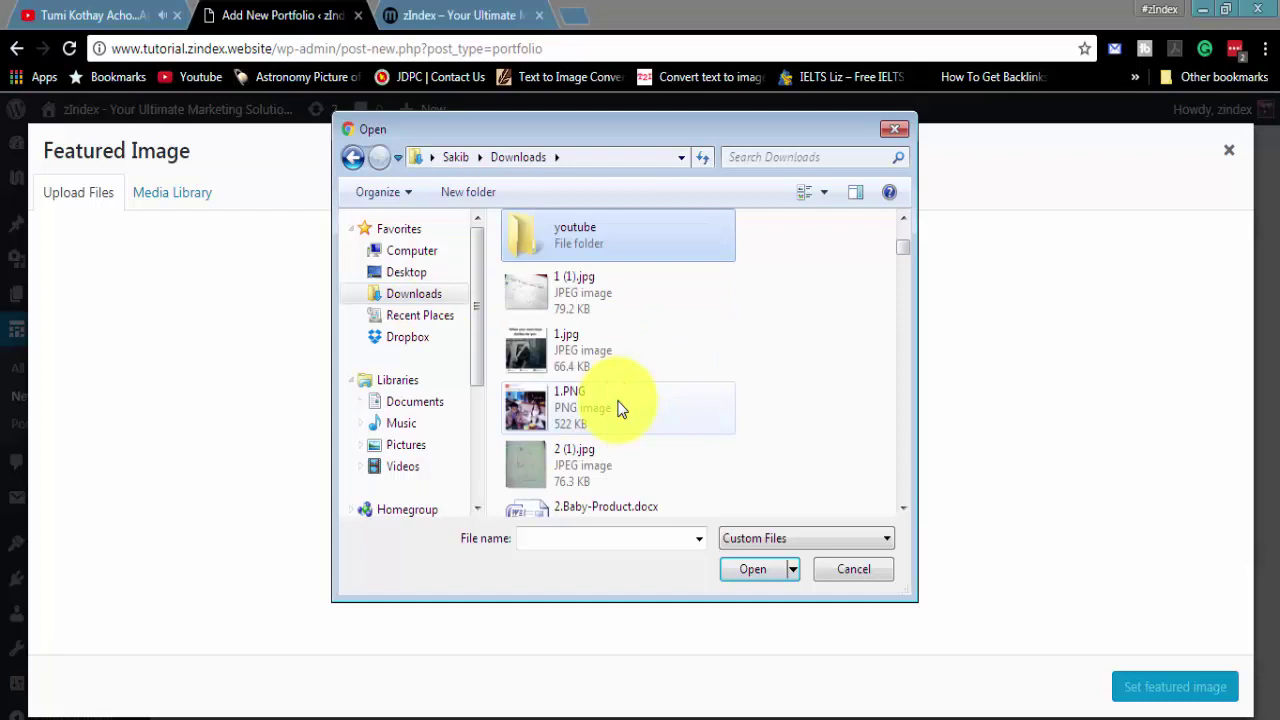
double_click(607, 250)
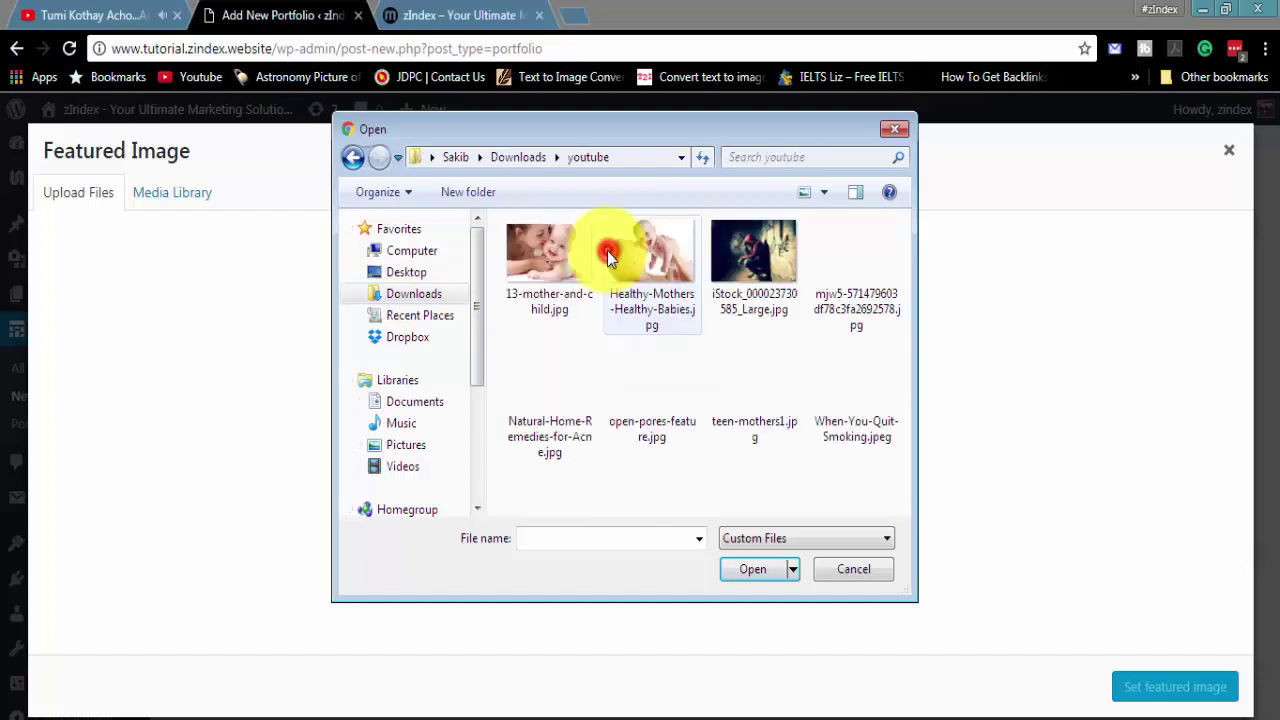
click(569, 397)
click(740, 568)
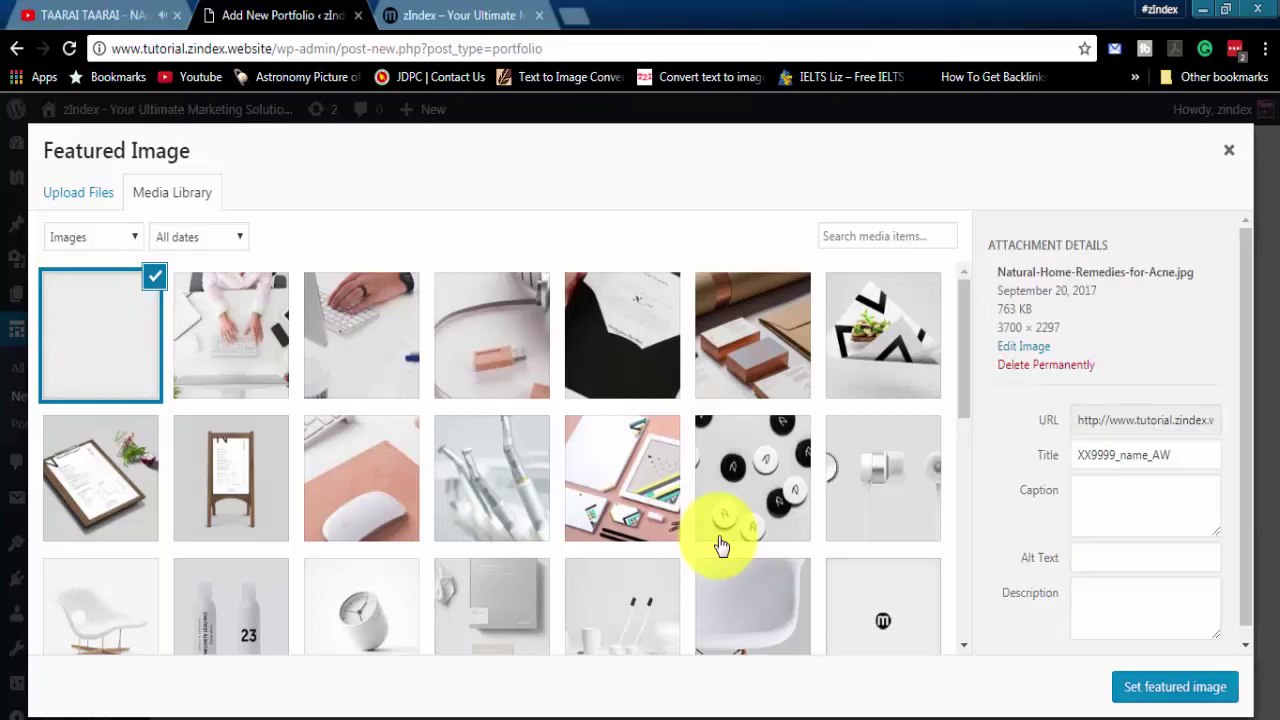
click(1160, 687)
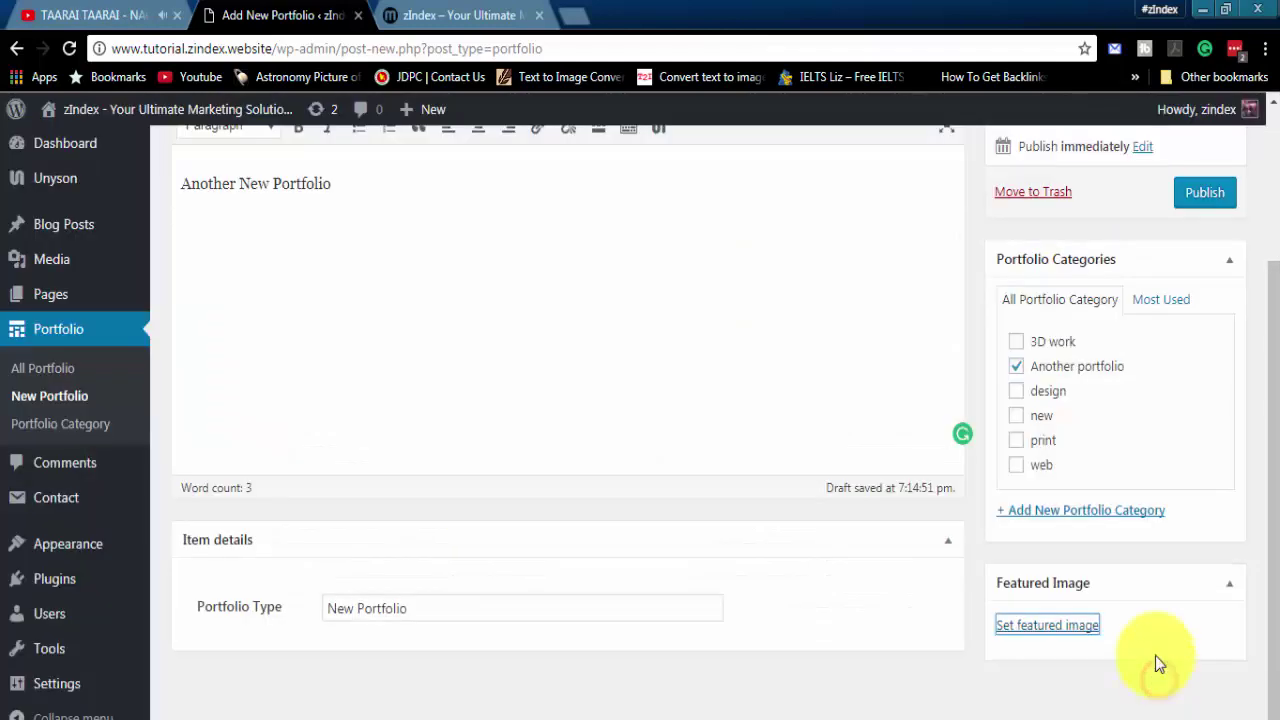
scroll(1147, 572, up, 3)
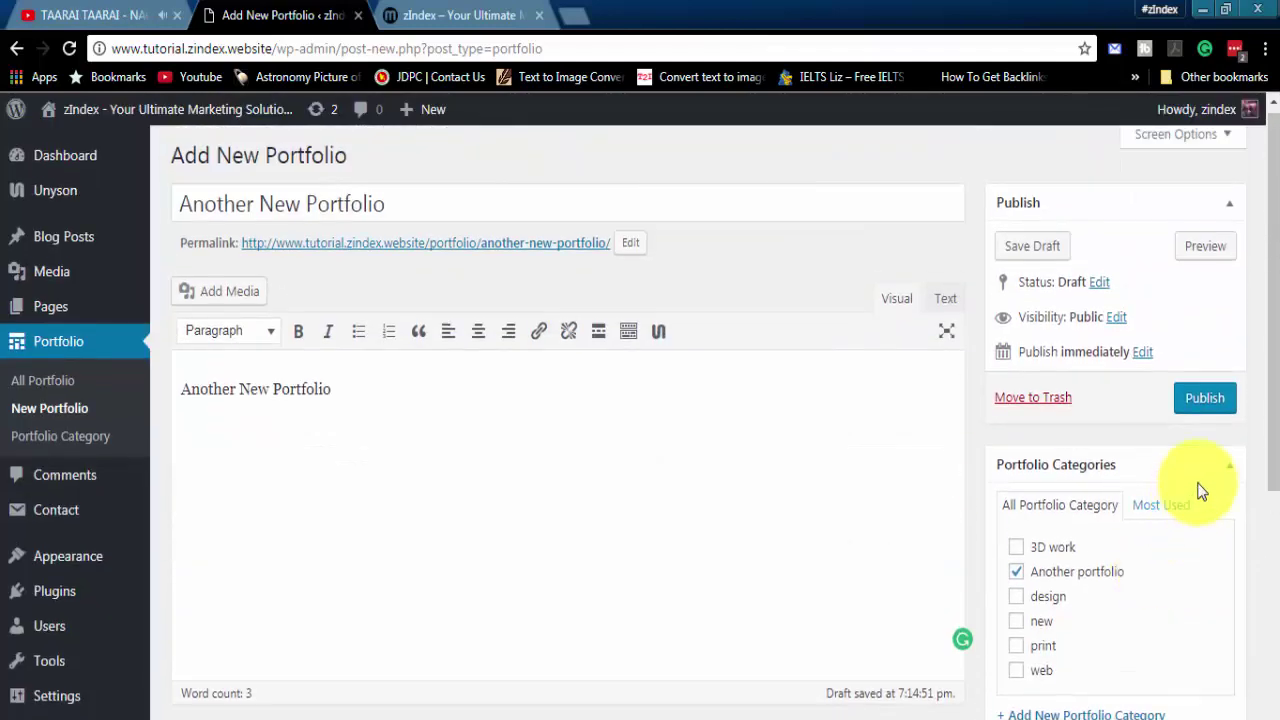
click(1208, 402)
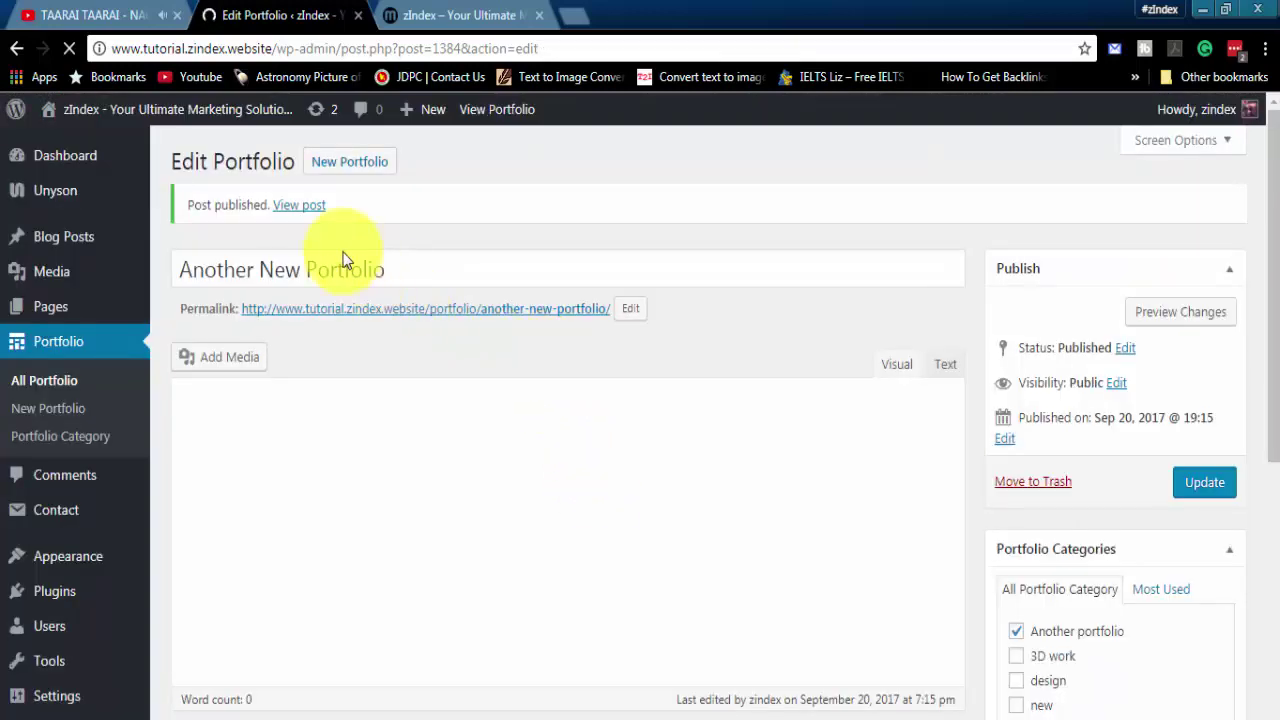
- Open the Light Home page for editing and bring up the settings of its Portfolio element
mouse_move(232, 127)
mouse_move(106, 312)
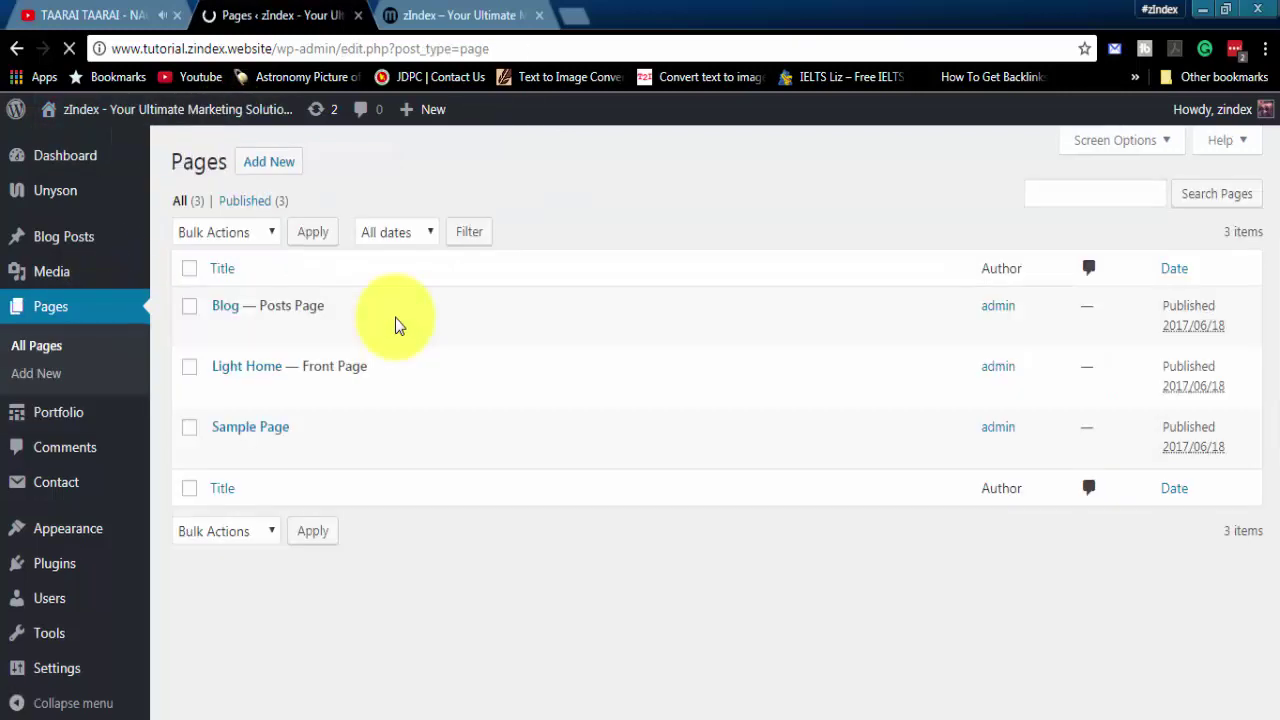
mouse_move(251, 391)
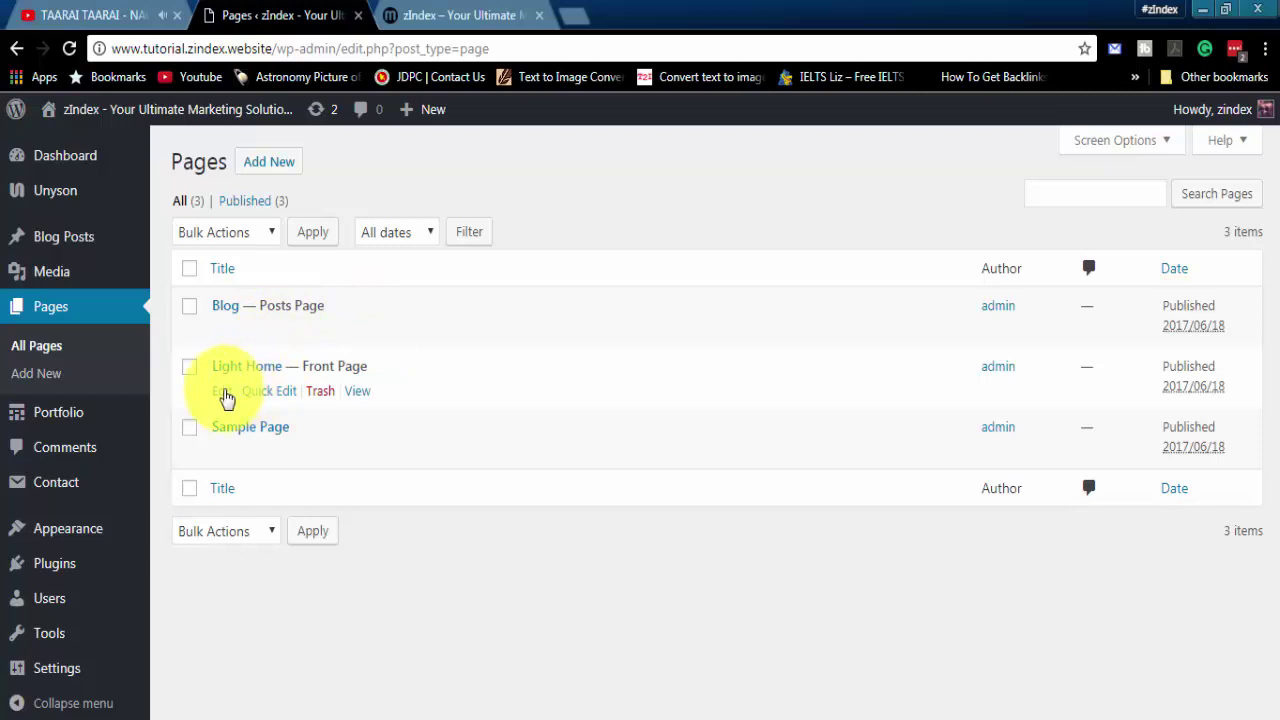
click(224, 396)
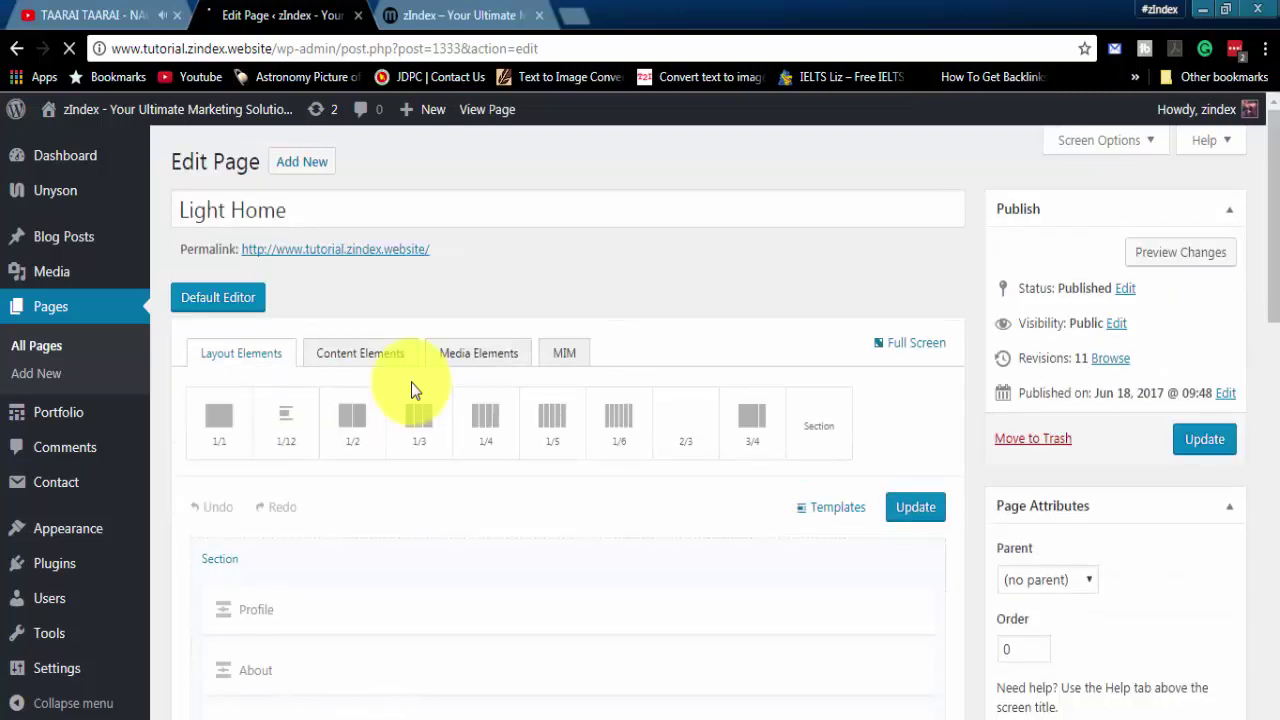
scroll(429, 514, down, 2)
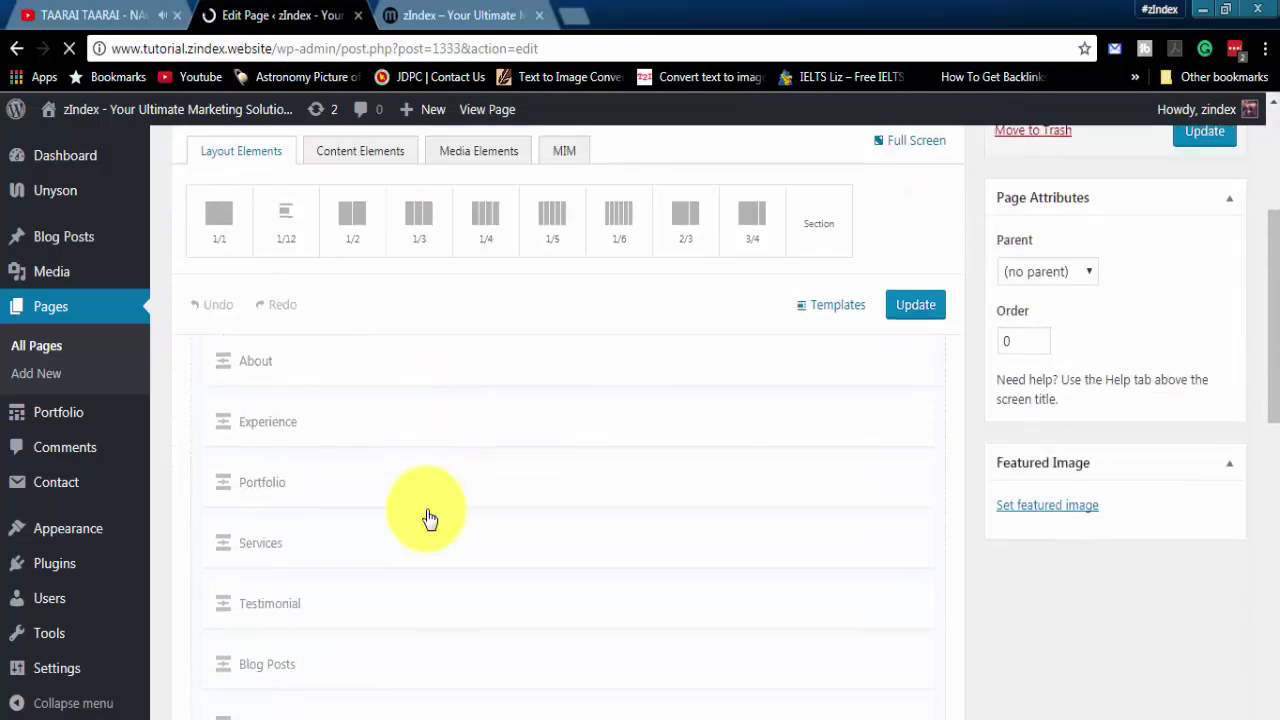
double_click(283, 490)
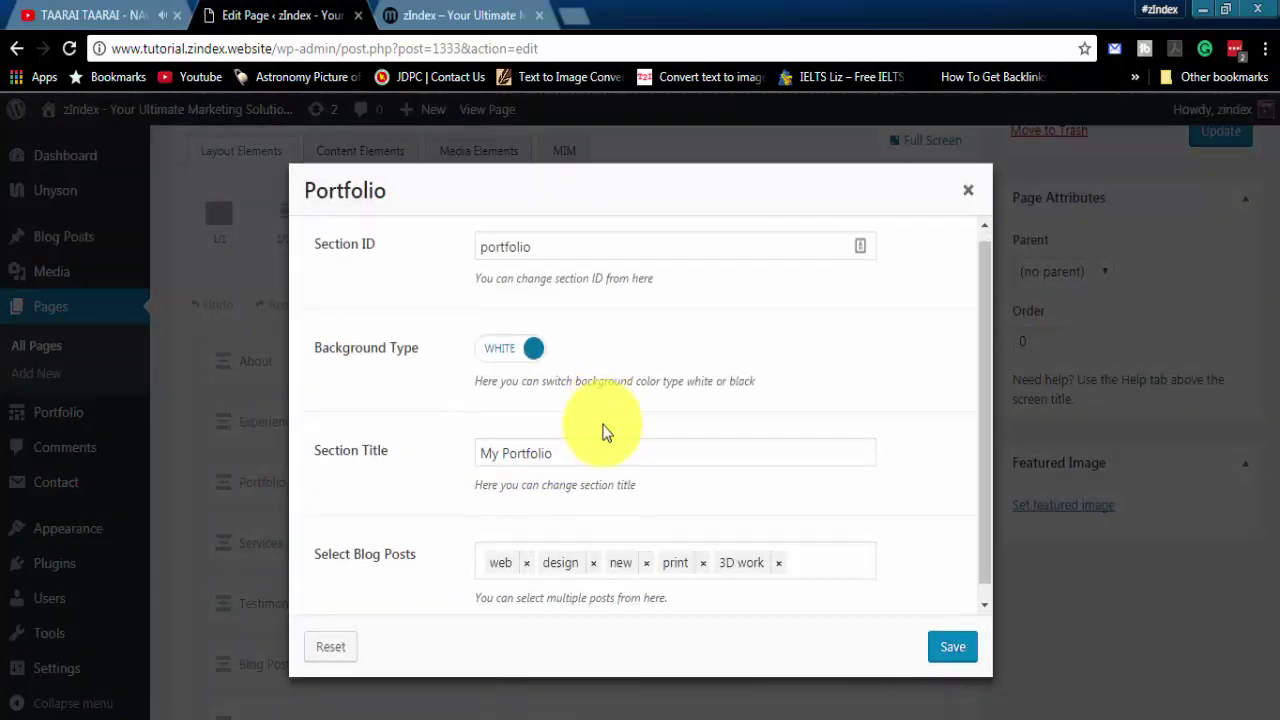
- Add Another portfolio to the Portfolio element's Select Blog Posts field, save the settings and update the page
scroll(620, 445, down, 1)
click(808, 548)
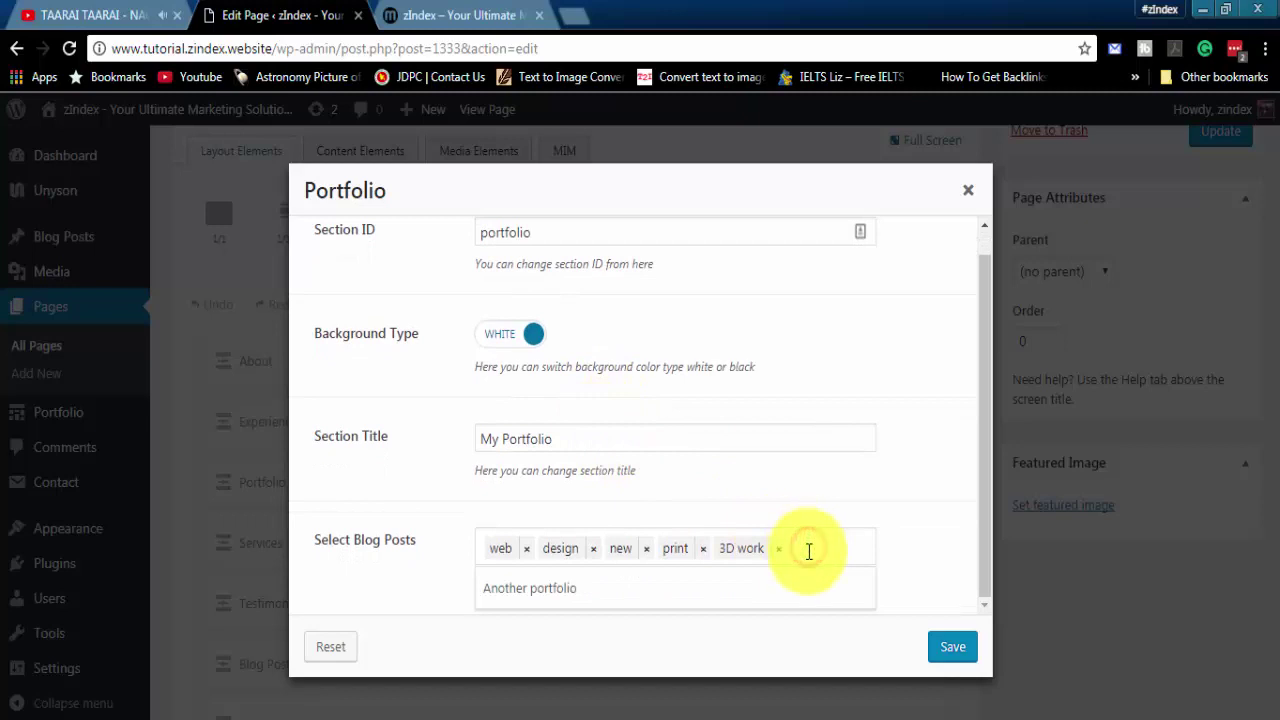
click(594, 600)
double_click(603, 583)
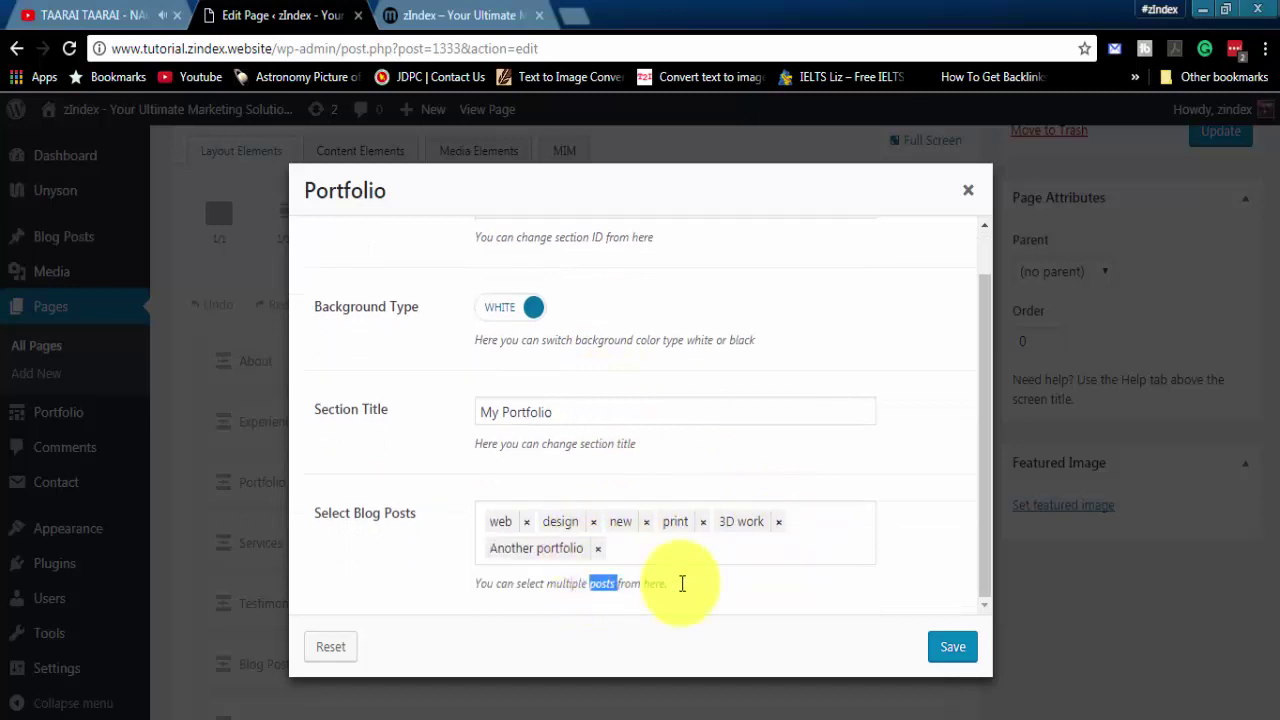
click(941, 646)
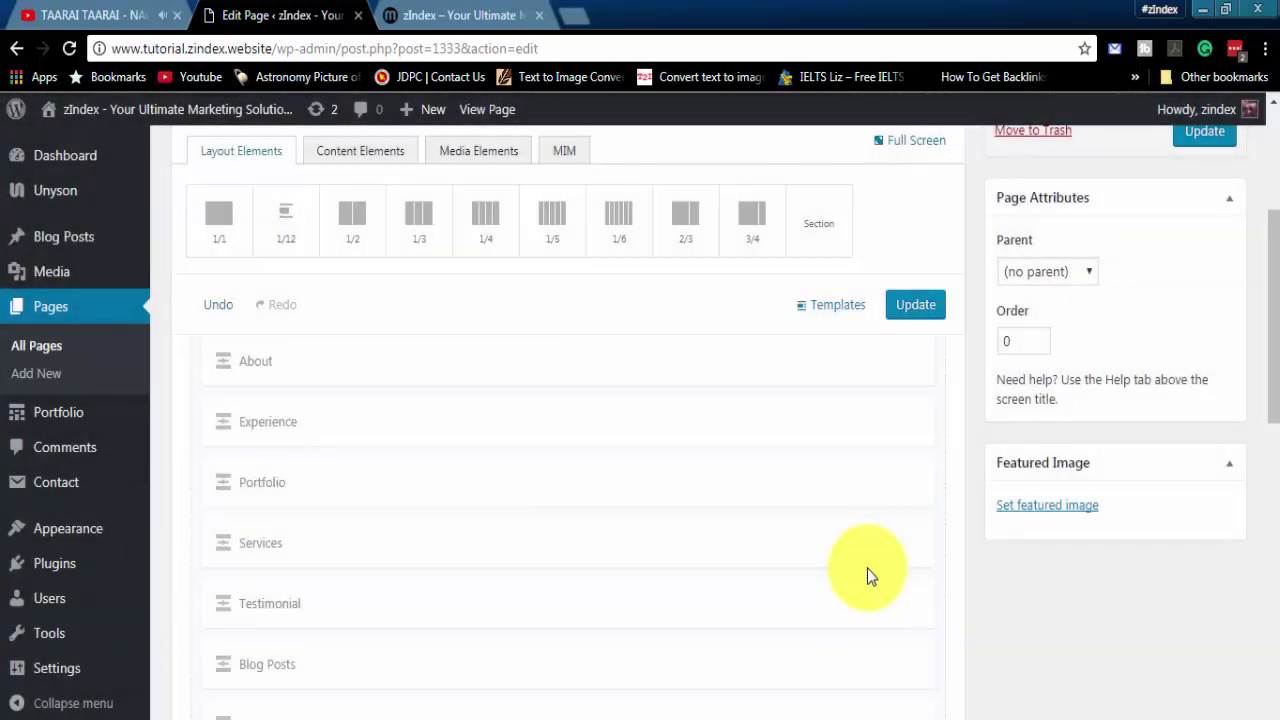
click(916, 305)
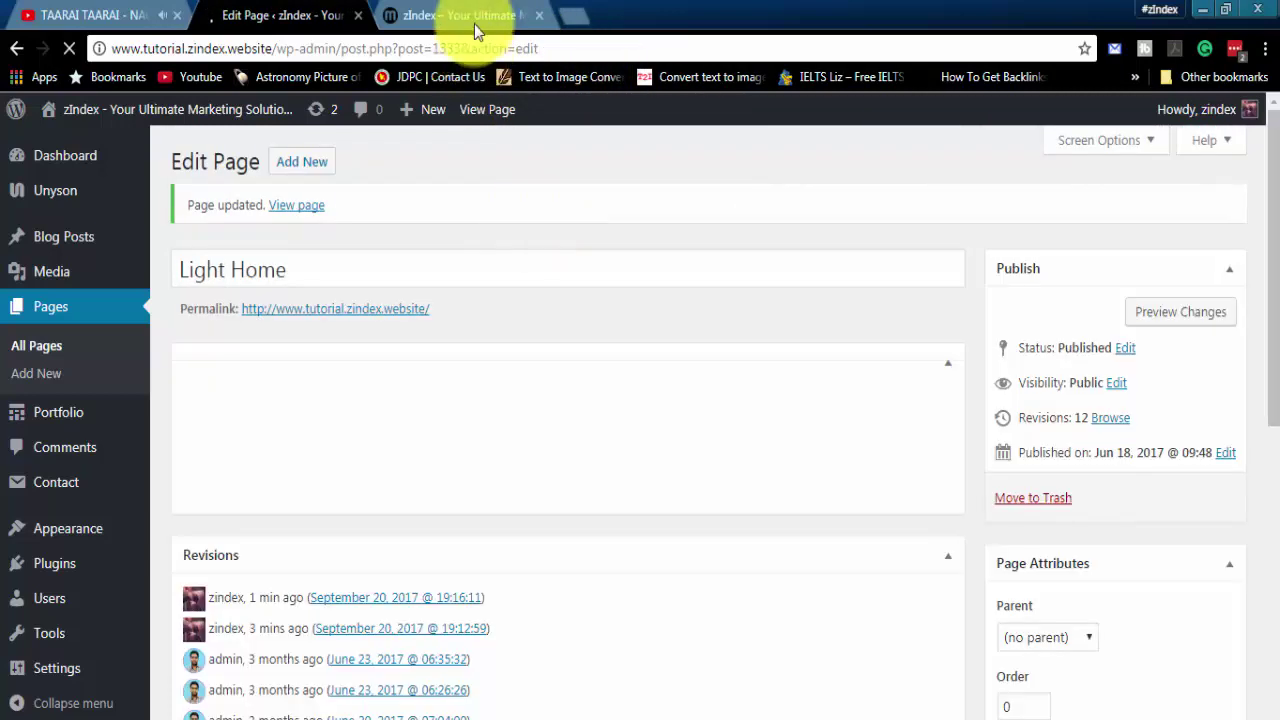
- Reload the live home page to show the updated My Portfolio section
click(474, 16)
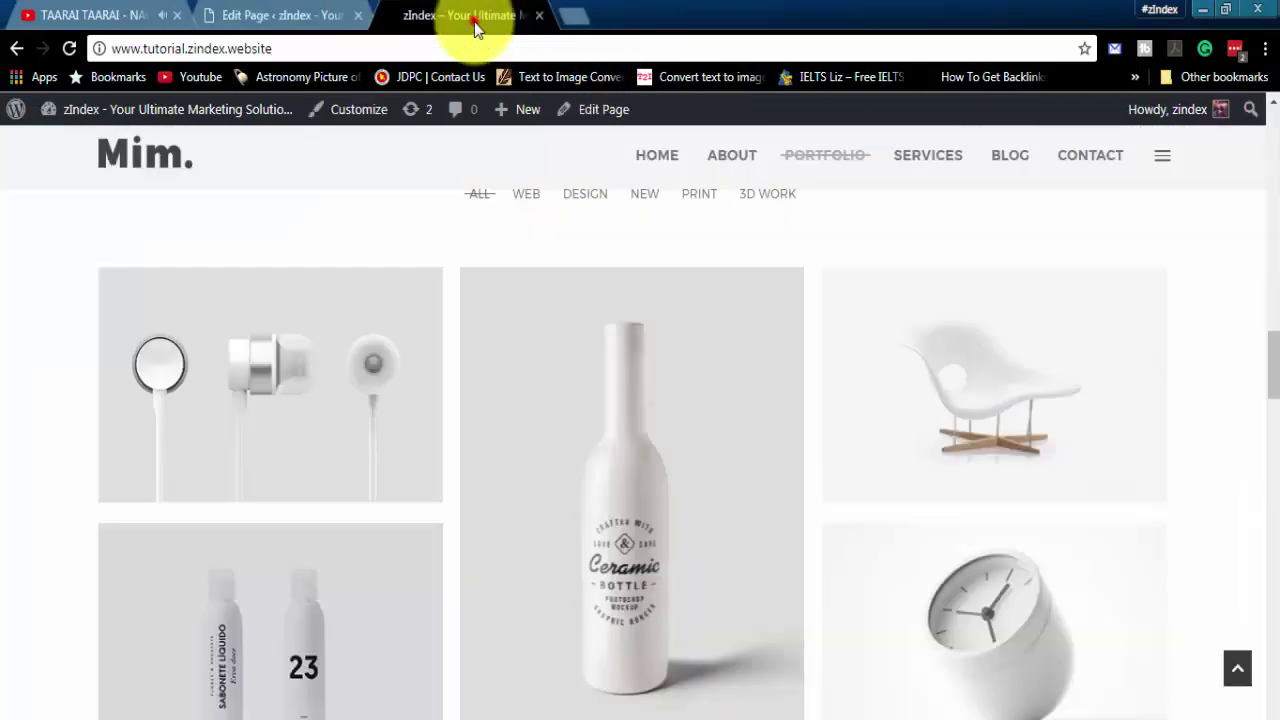
scroll(786, 491, down, 6)
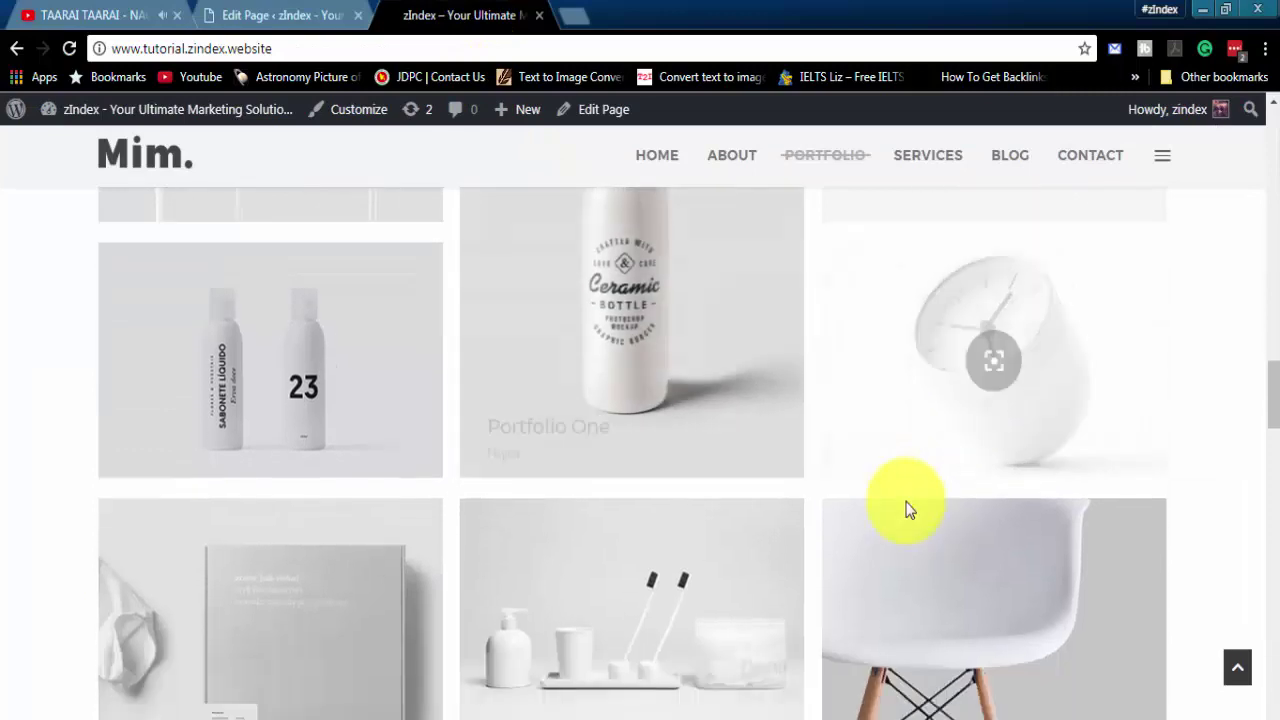
scroll(860, 512, up, 5)
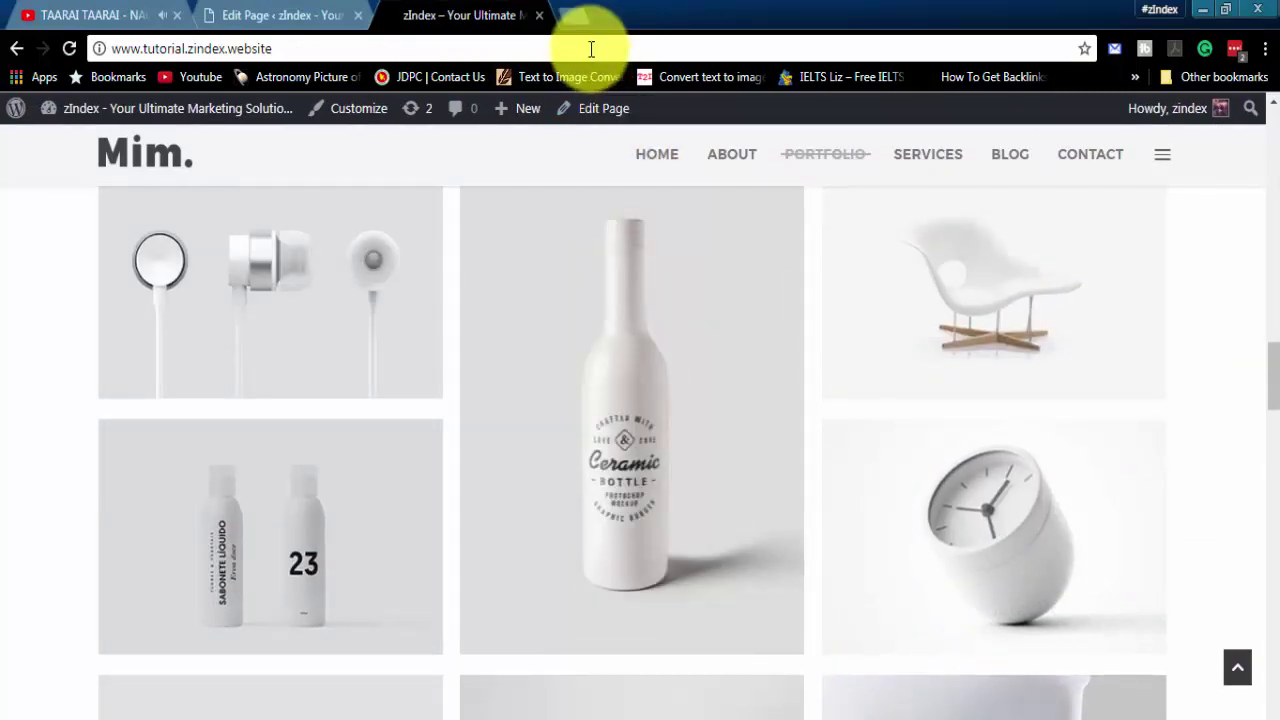
click(591, 48)
key(Return)
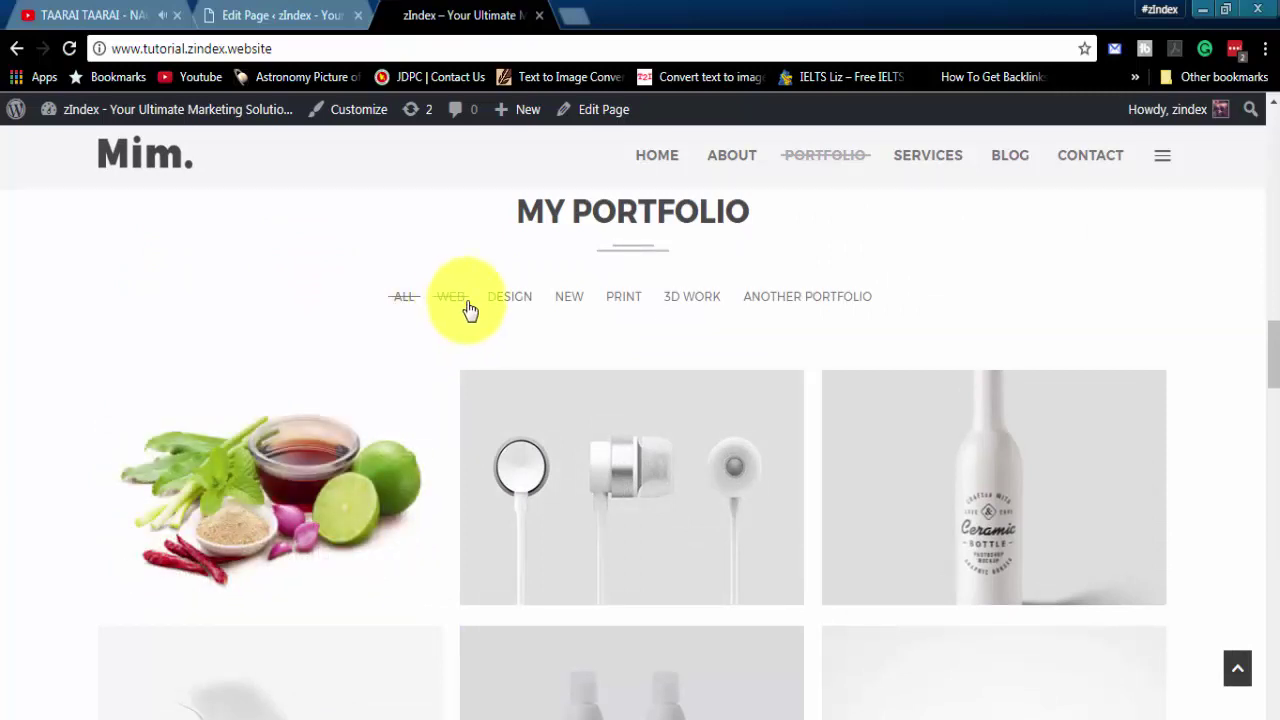
- Filter the live portfolio by Design, New and Another Portfolio in turn to check the items in each category
click(510, 300)
click(570, 300)
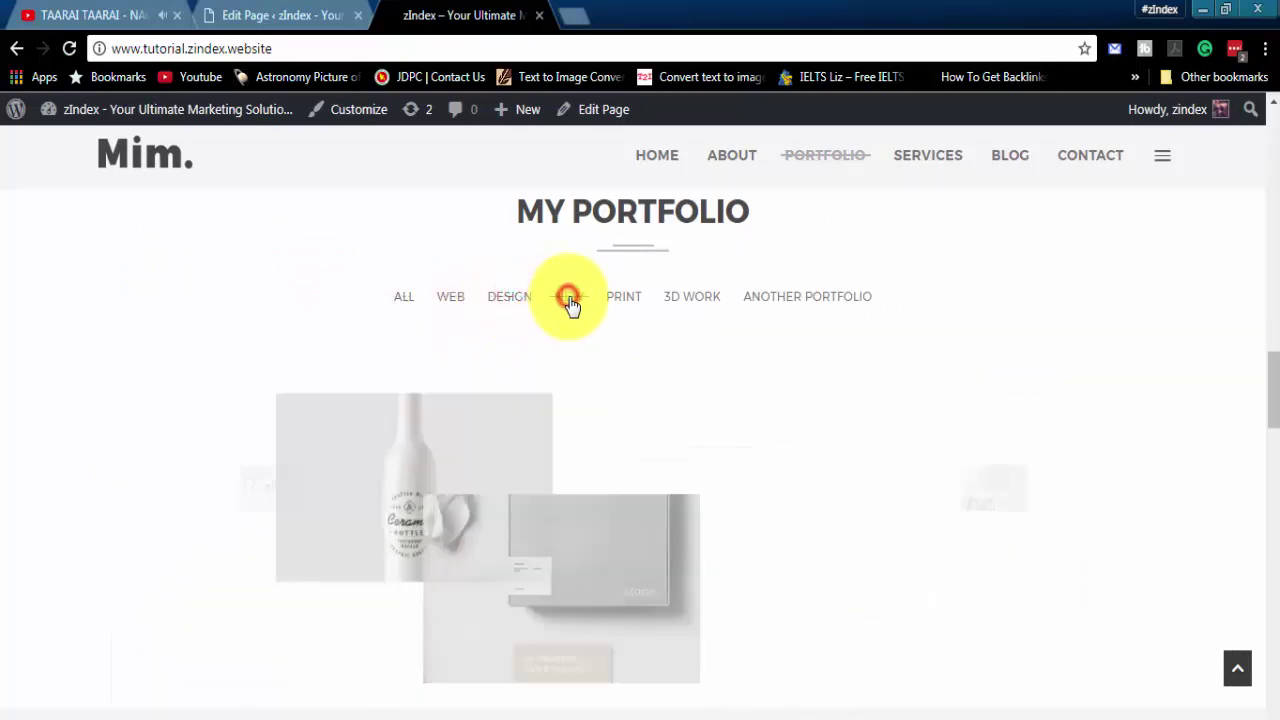
click(789, 306)
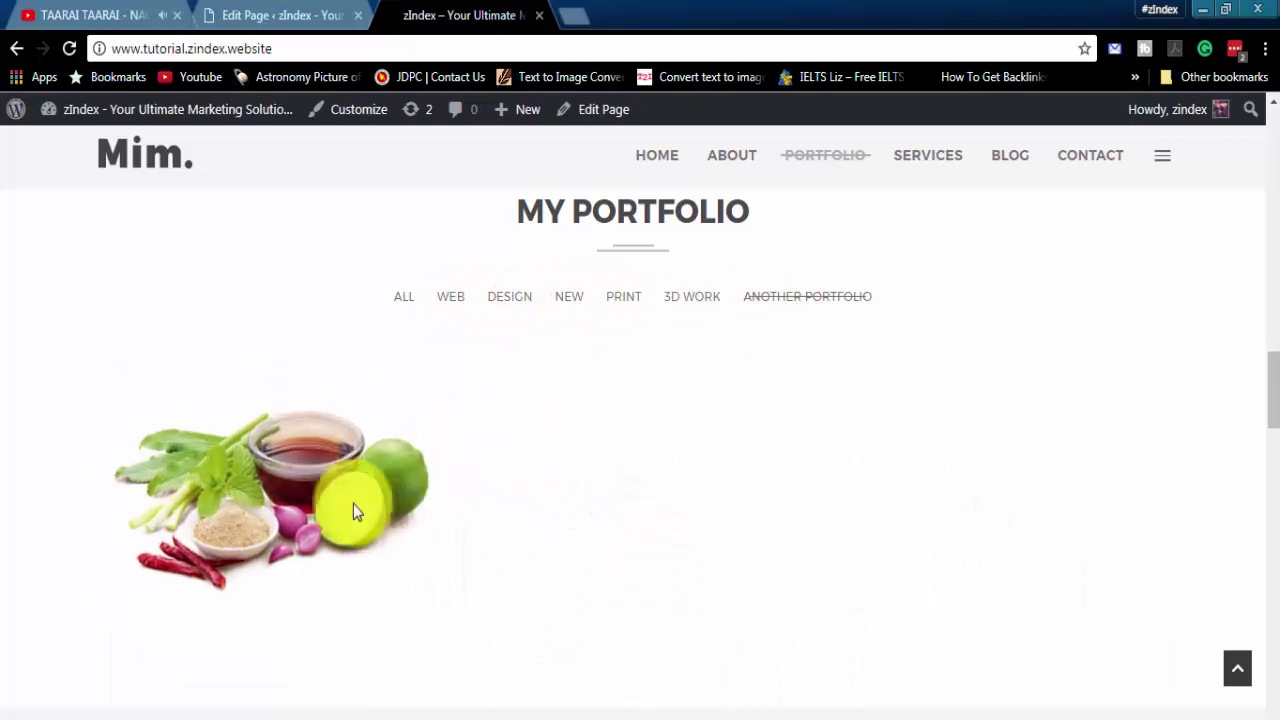
- View the live My Services section, and open the Services element's settings in the page editor at its items list
scroll(518, 489, down, 5)
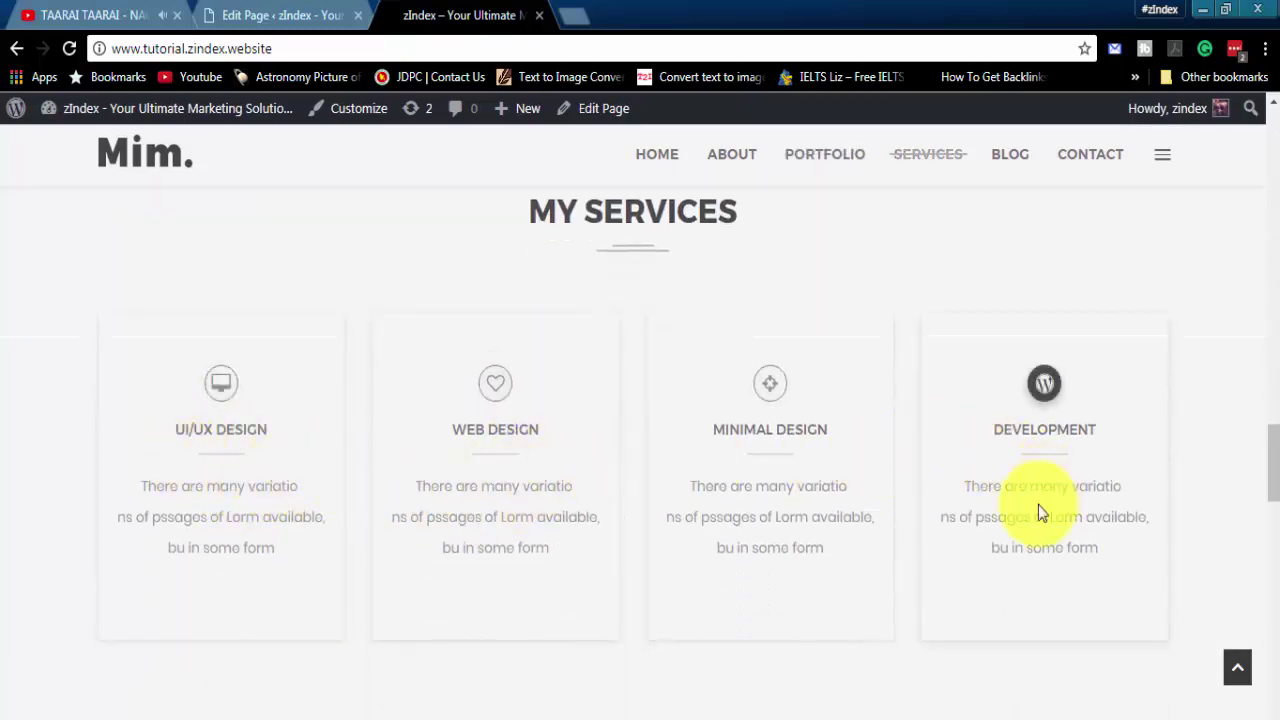
click(229, 18)
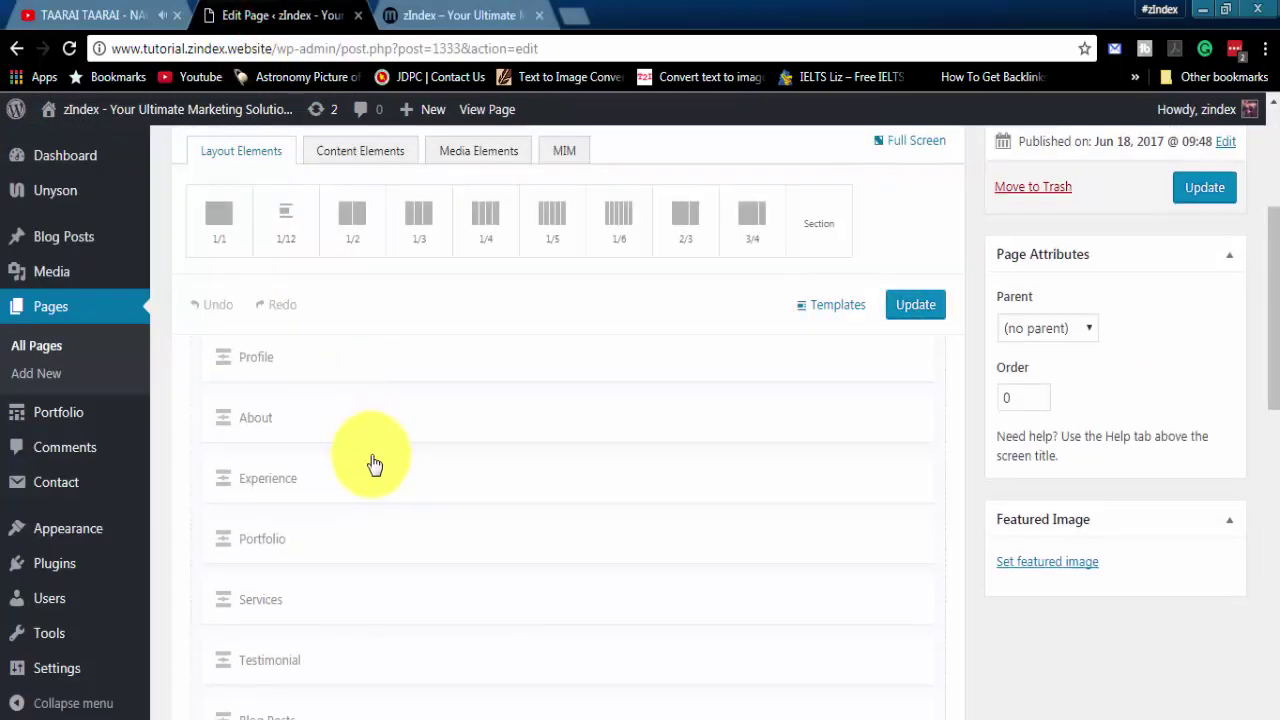
scroll(371, 457, down, 2)
click(262, 400)
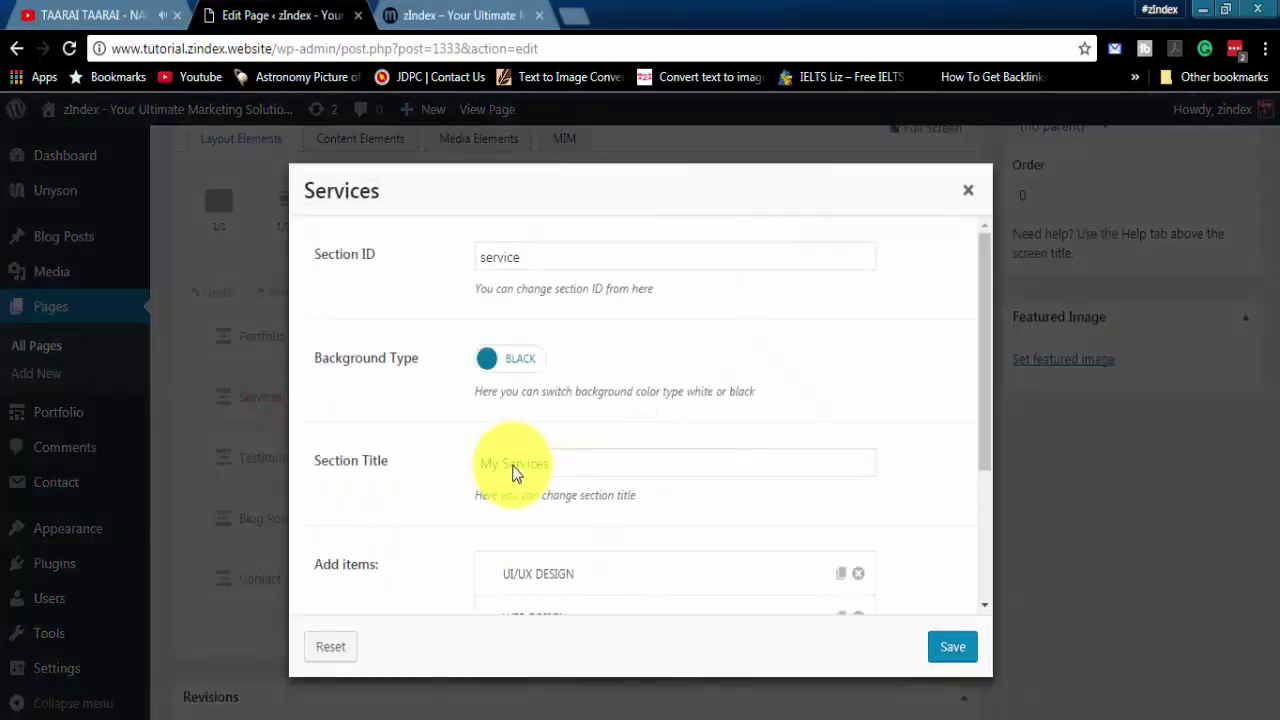
scroll(617, 465, down, 1)
scroll(619, 467, down, 1)
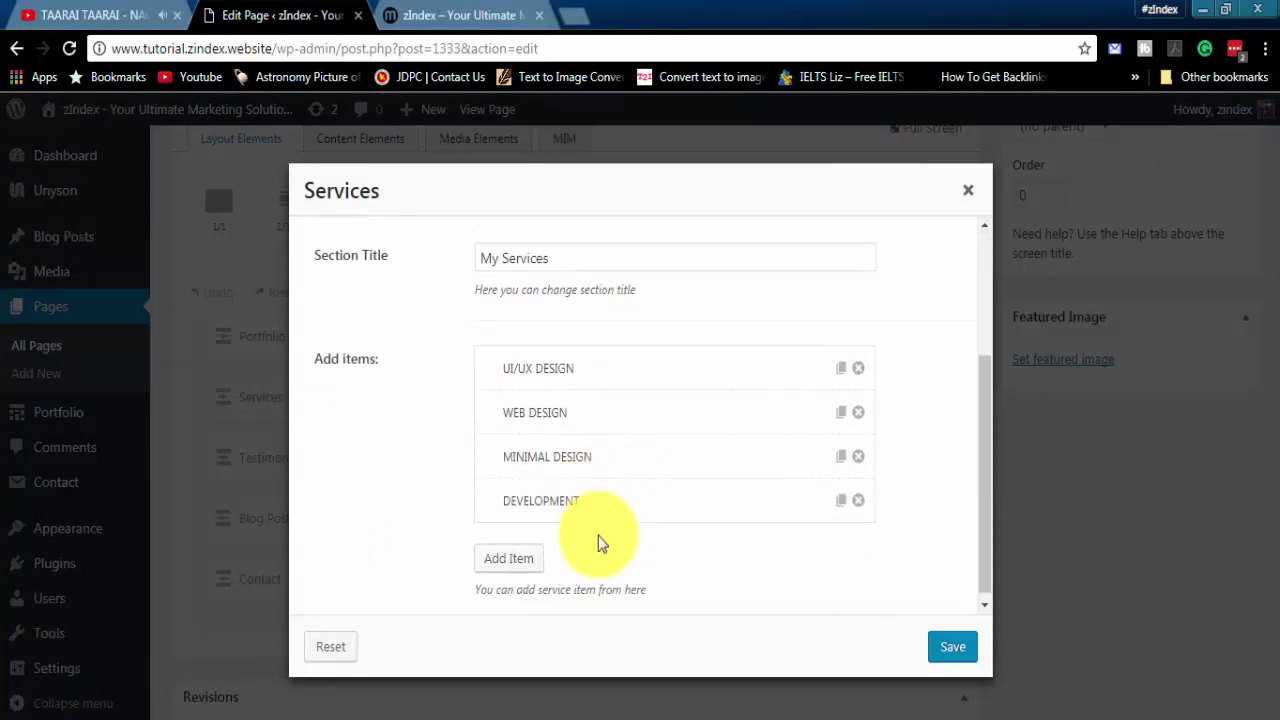
- Start a new service item with the victory-hand icon and title it "YoYo"
click(509, 559)
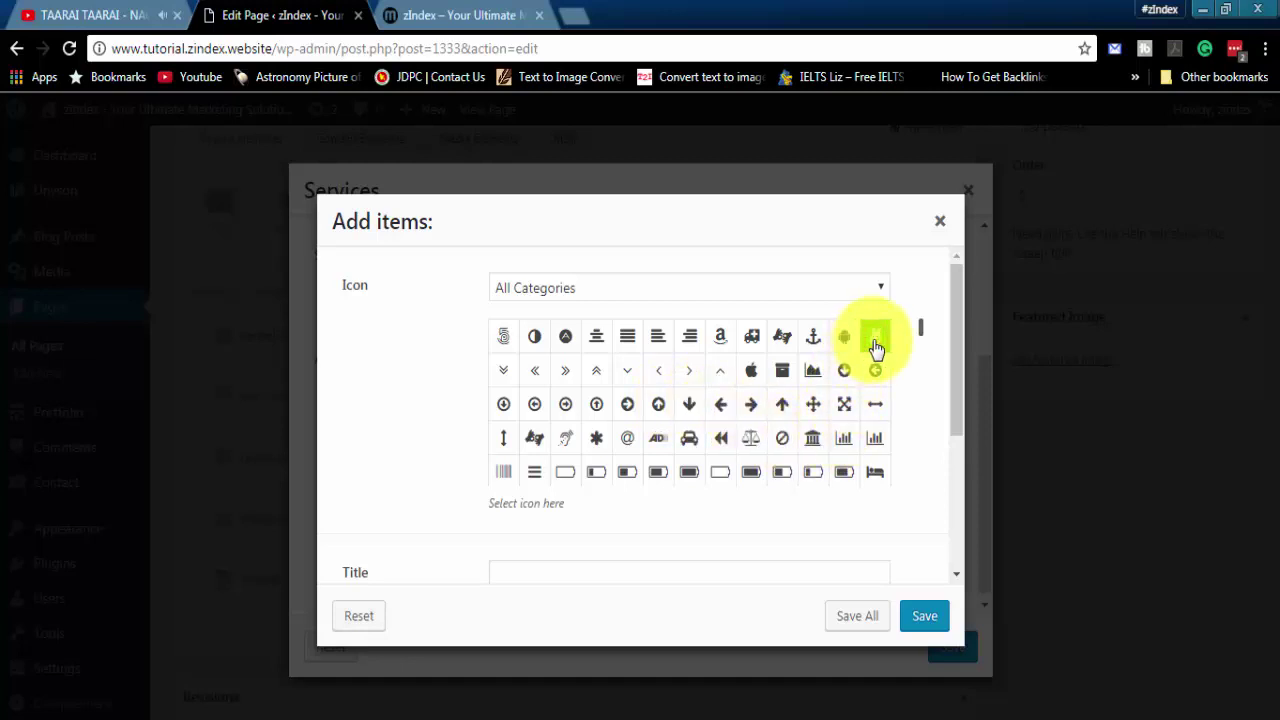
scroll(723, 449, down, 5)
click(611, 569)
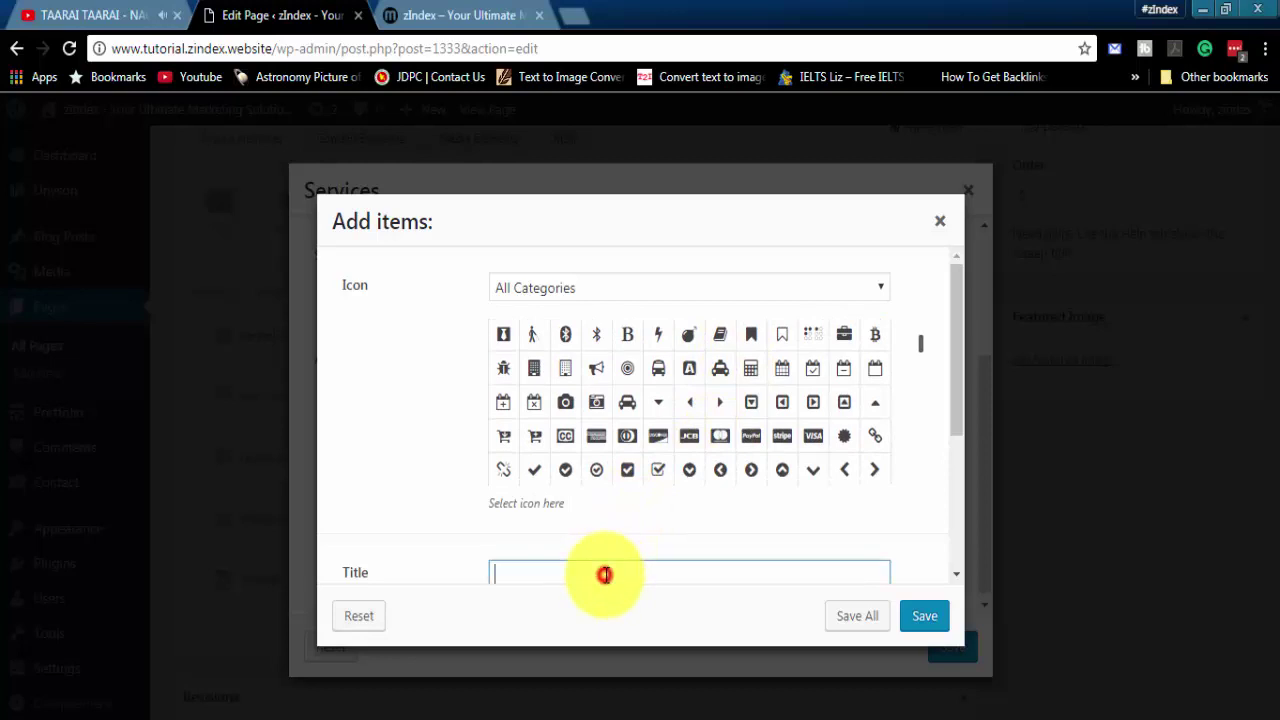
text(YoYo)
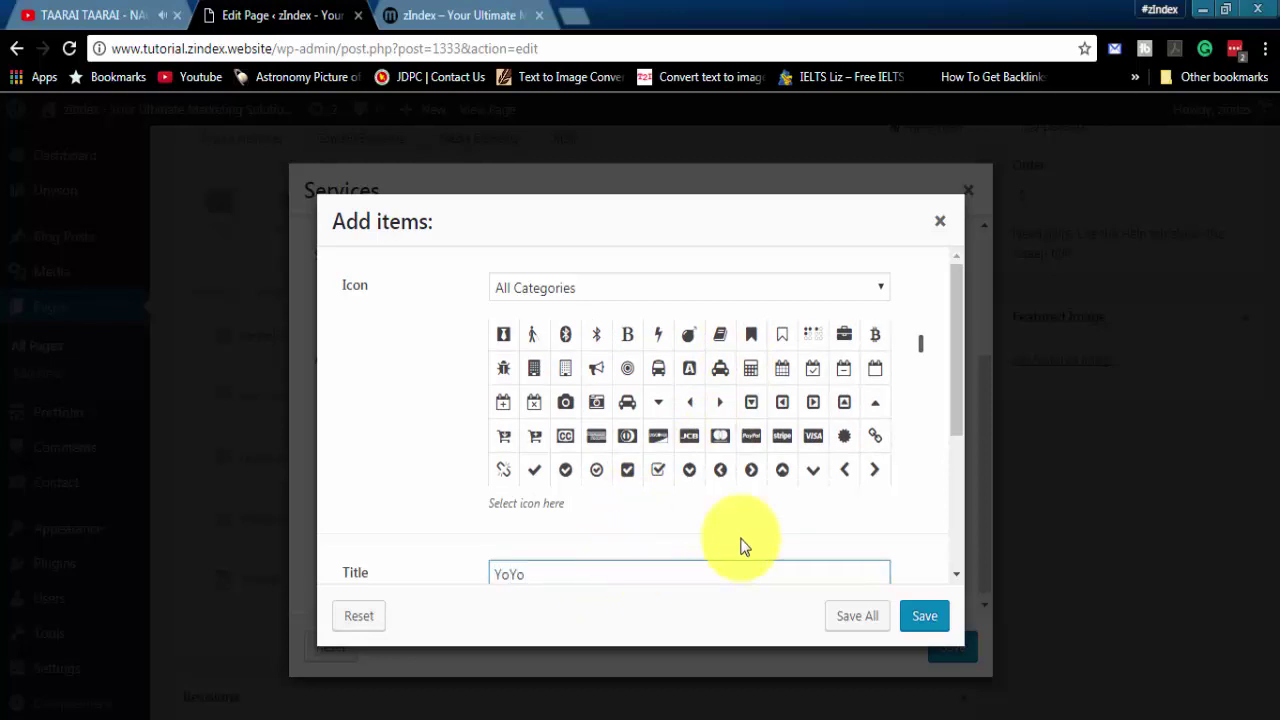
- Enter the short description "Another Service of mine", save the item and the Services settings, and update the page
scroll(851, 486, down, 2)
click(598, 501)
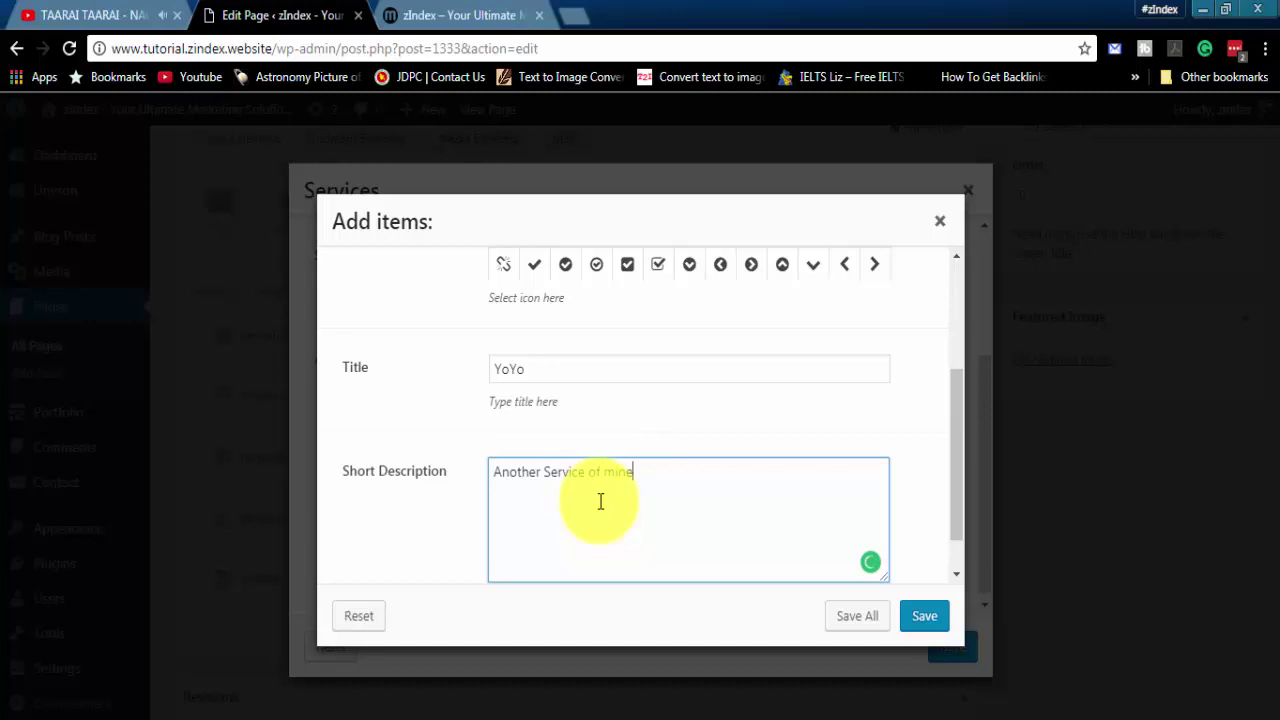
click(935, 614)
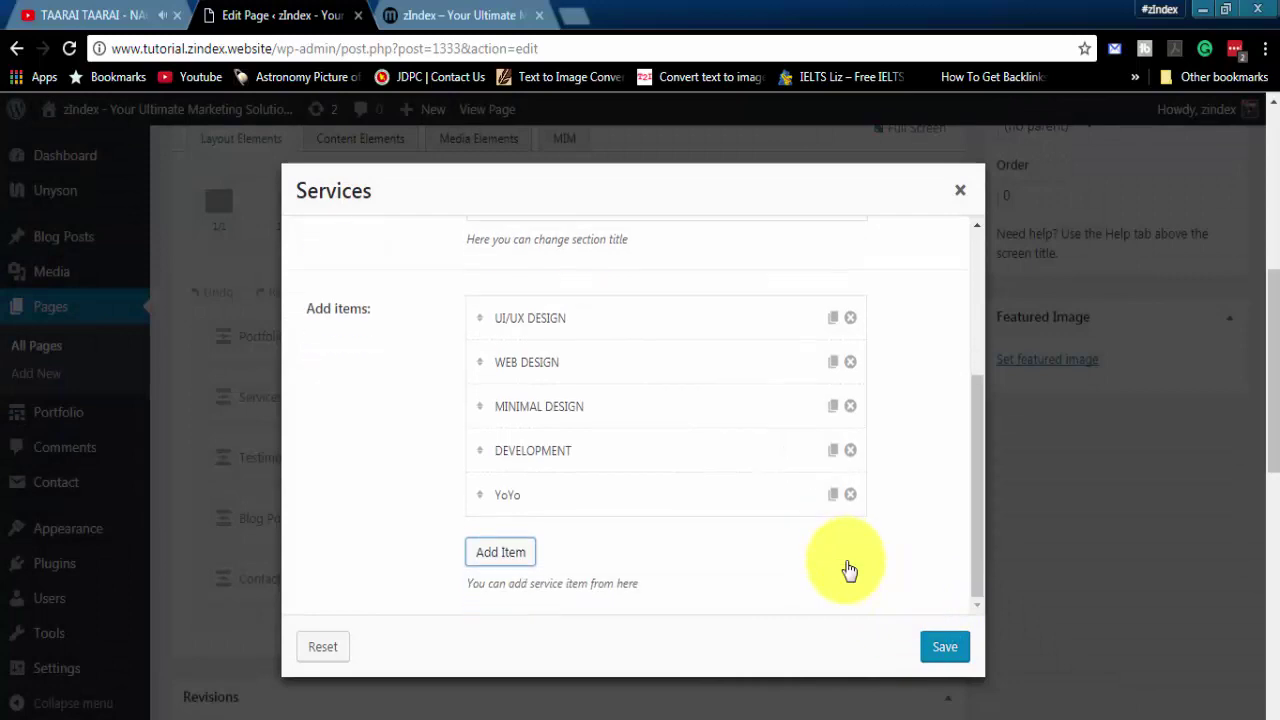
click(955, 648)
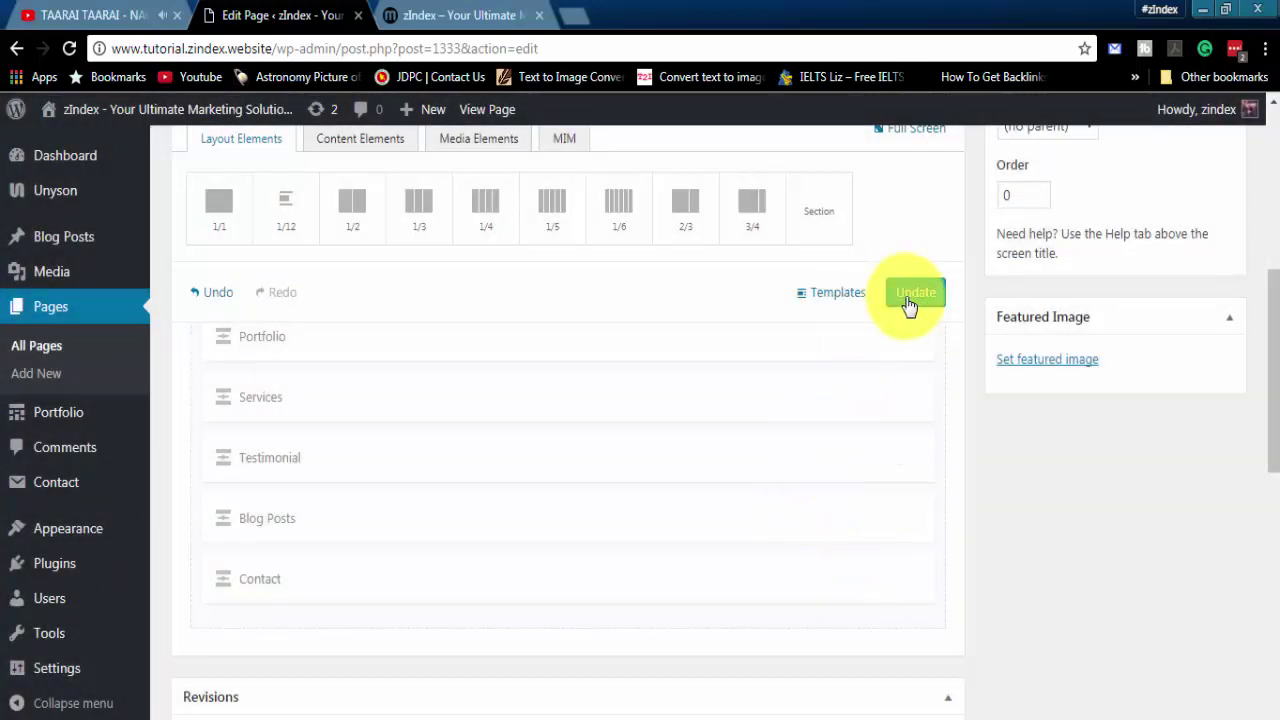
click(908, 300)
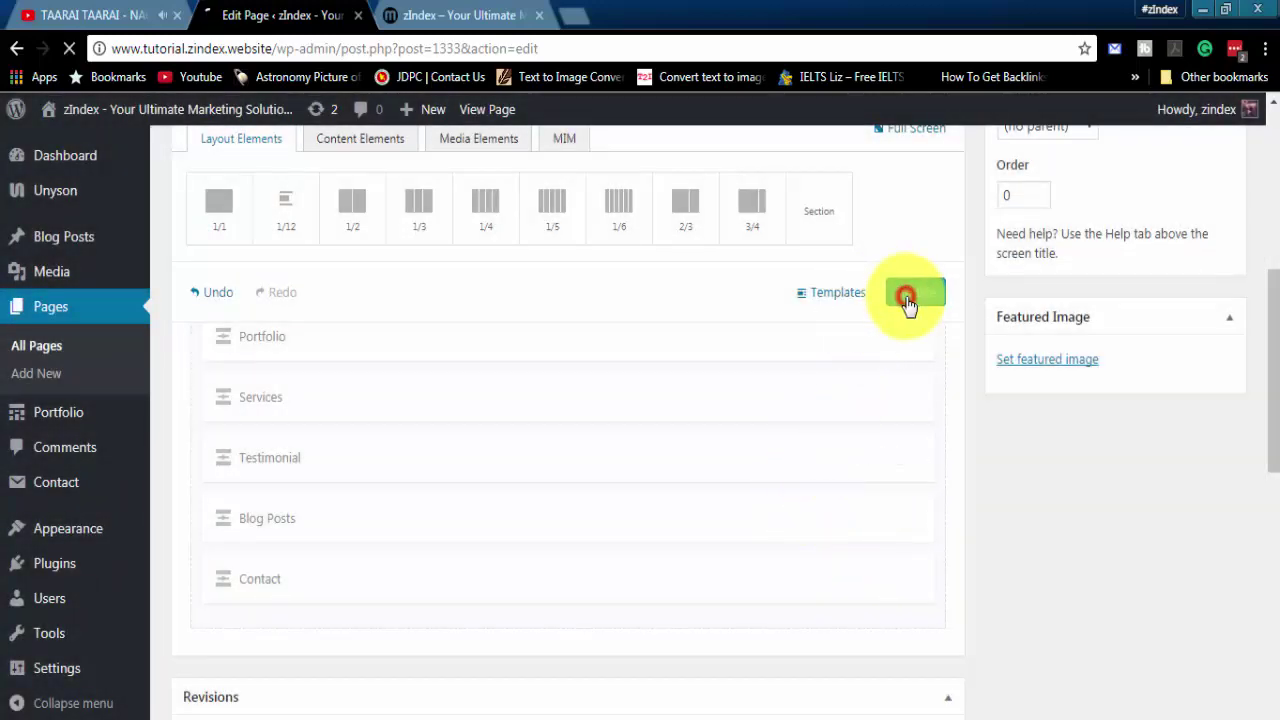
- Reload the live home page and check the YoYo item in the My Services section
click(445, 15)
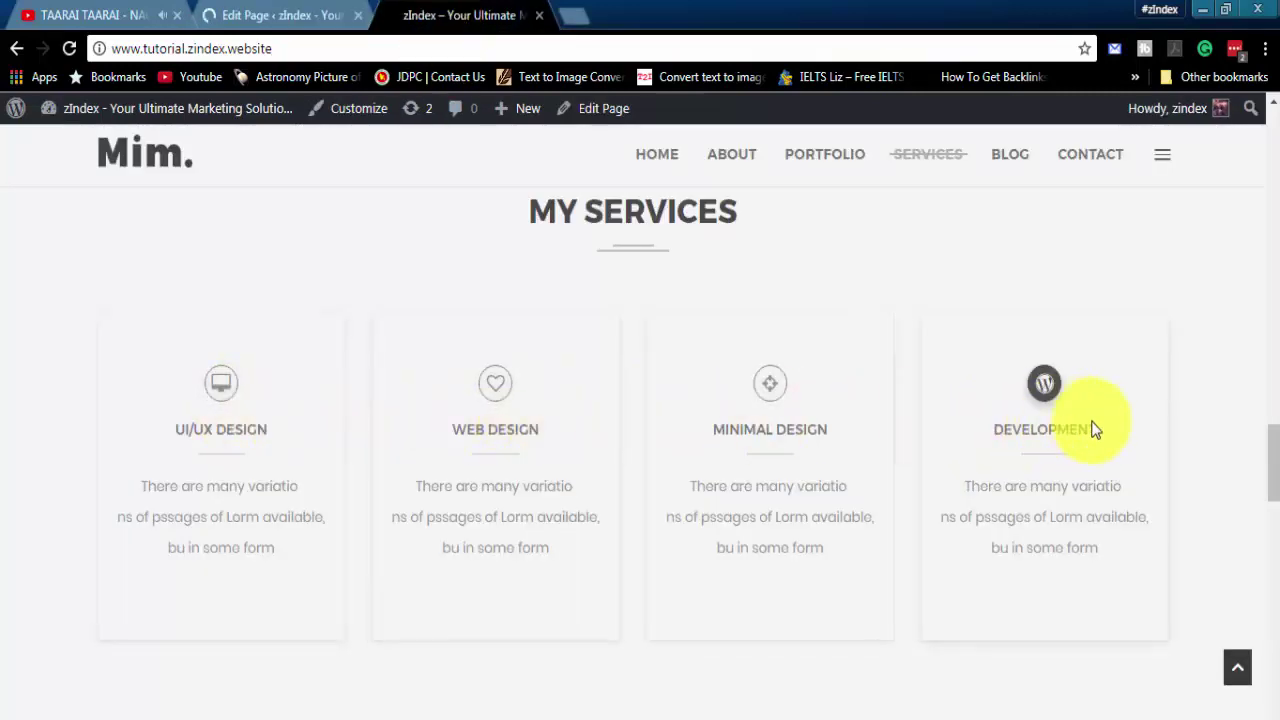
click(467, 44)
key(Return)
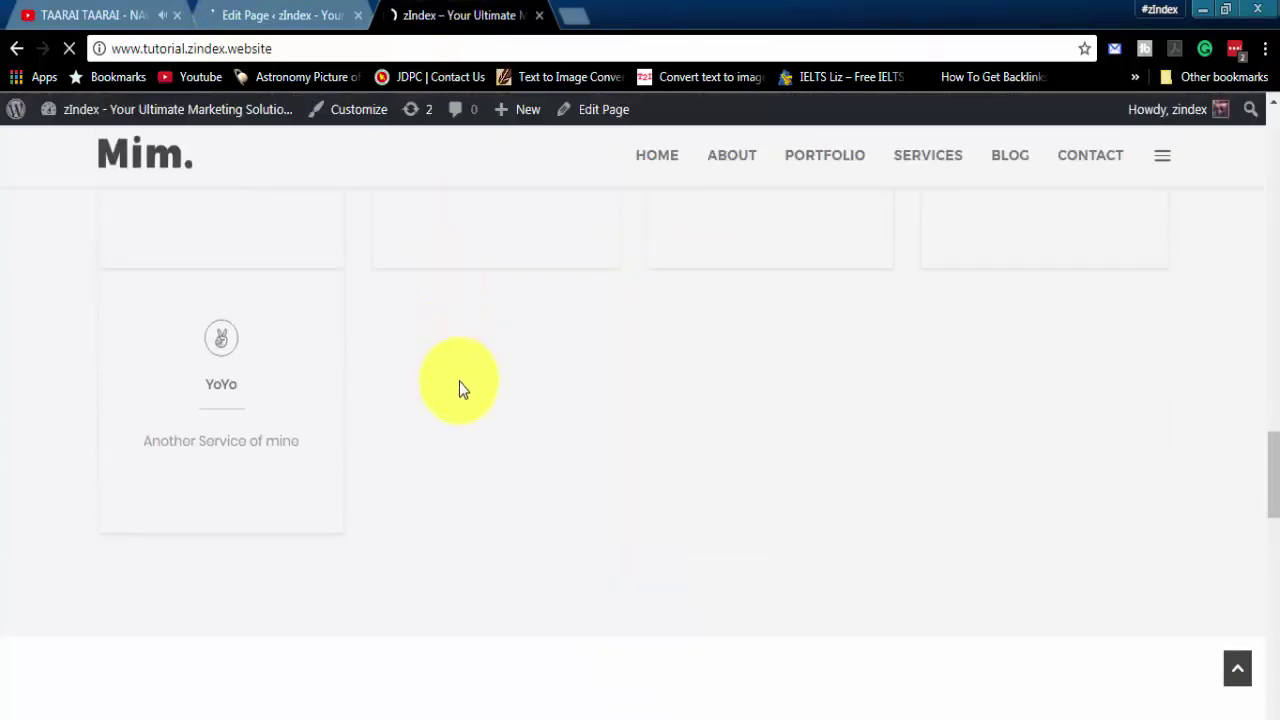
scroll(606, 429, down, 5)
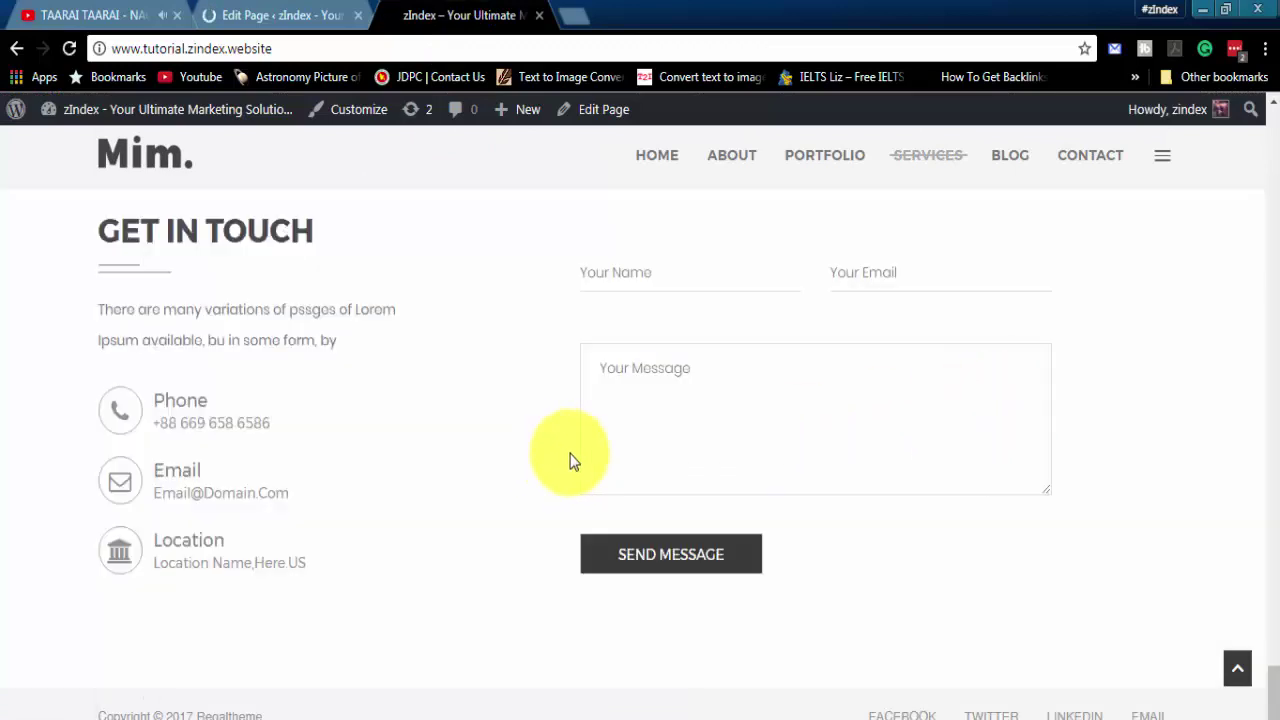
scroll(572, 460, up, 10)
scroll(580, 458, up, 10)
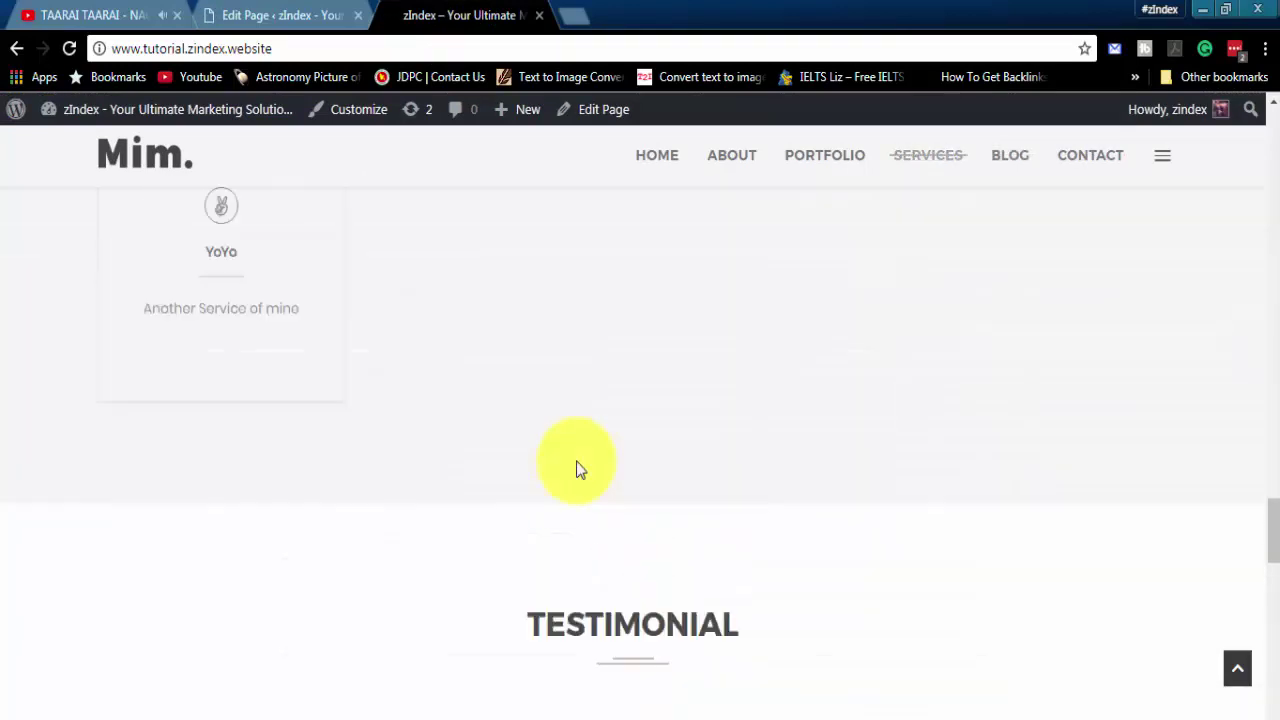
scroll(225, 489, up, 1)
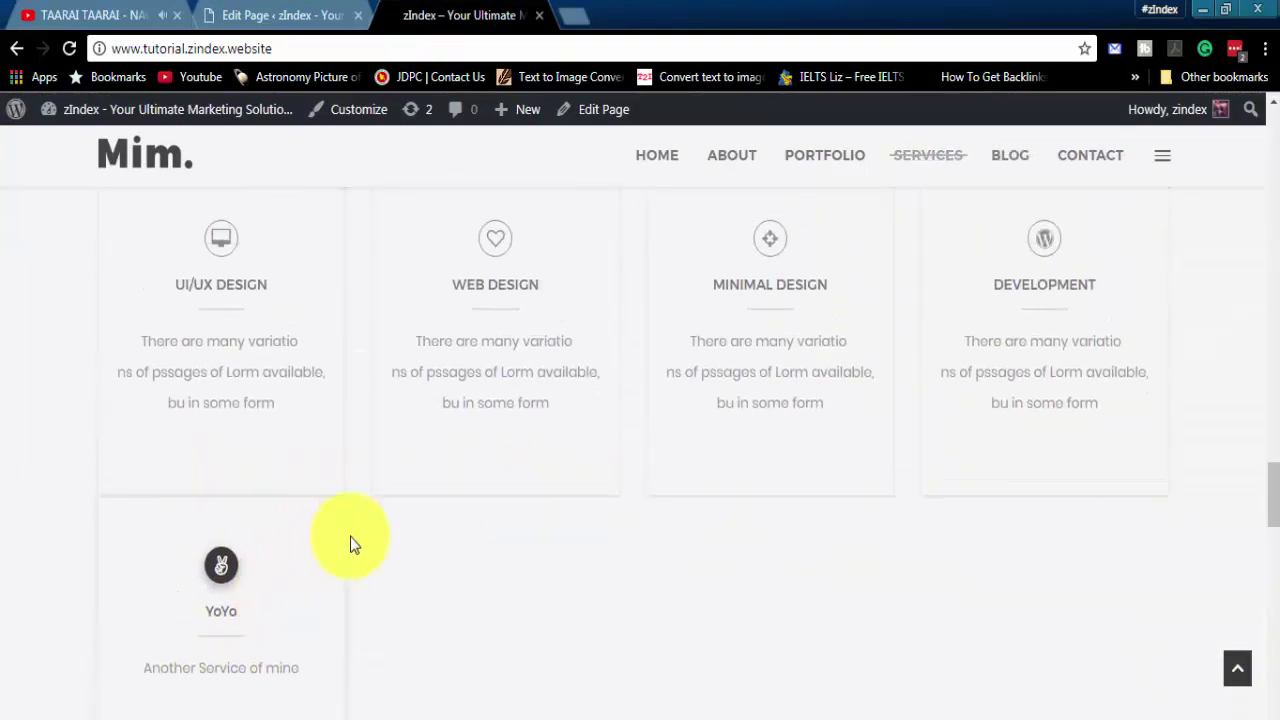
- Remove the DEVELOPMENT item from the Services element's items and close its settings
click(275, 10)
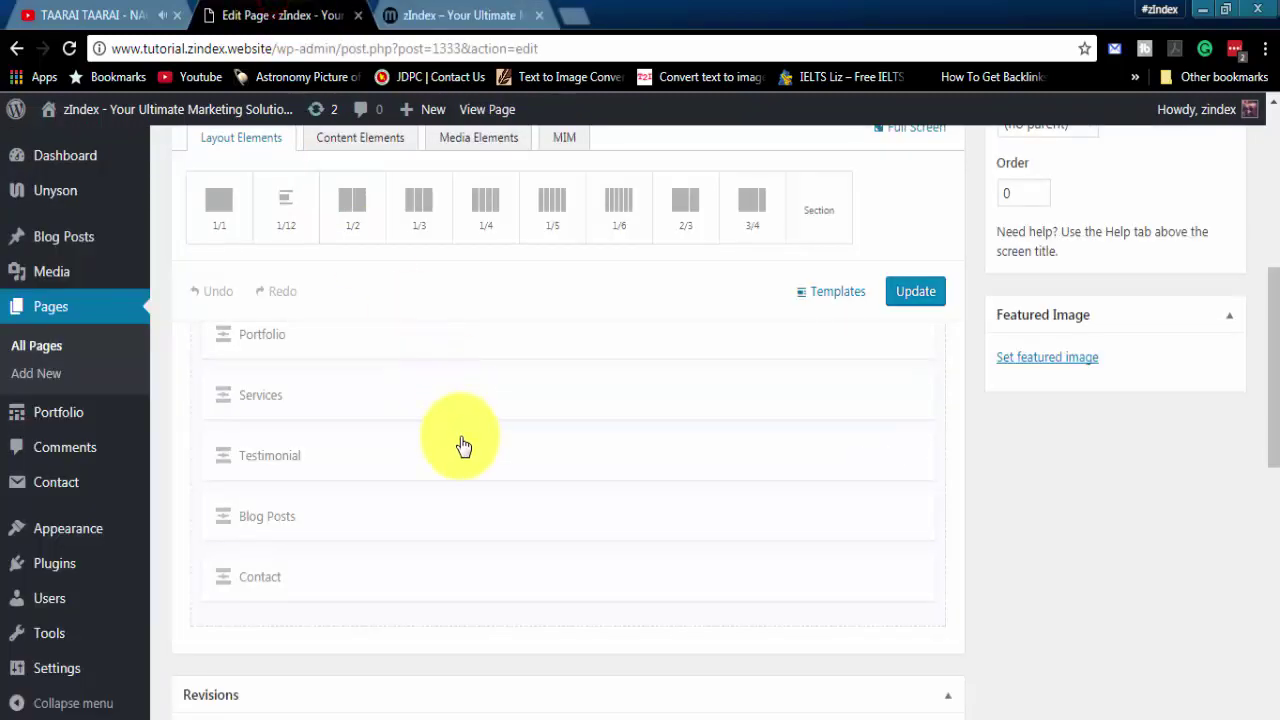
scroll(591, 548, up, 1)
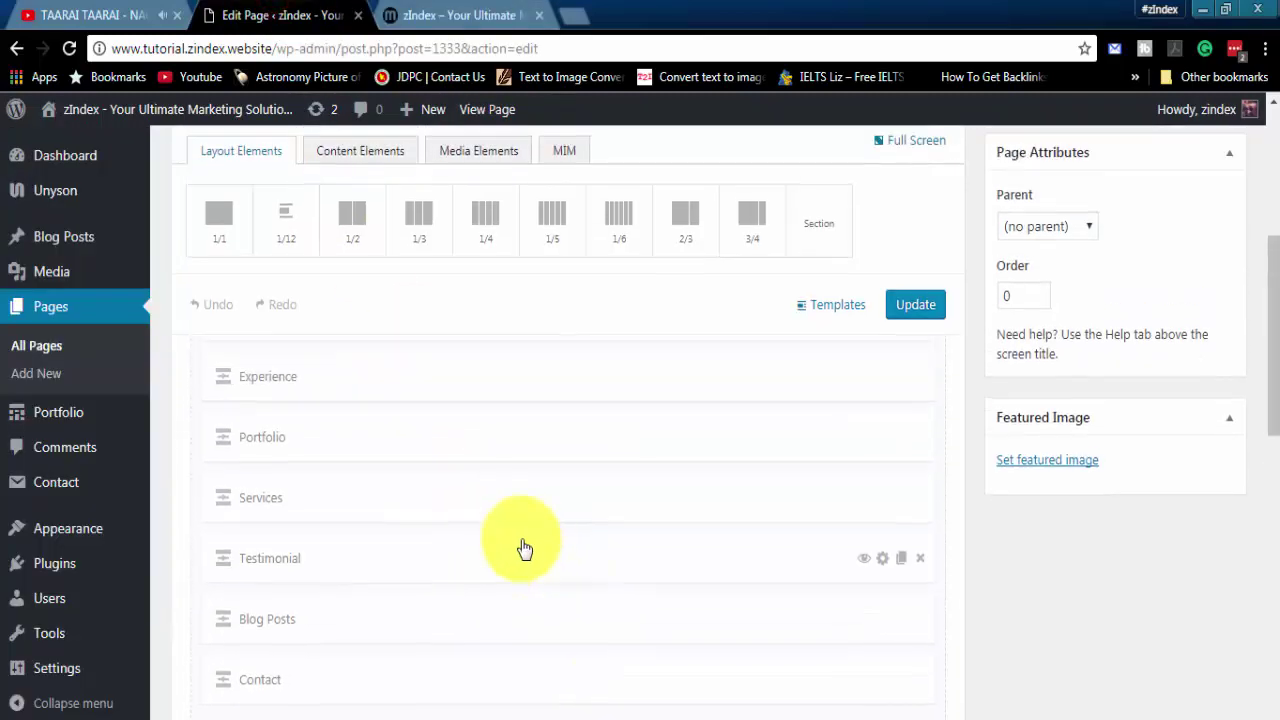
click(369, 510)
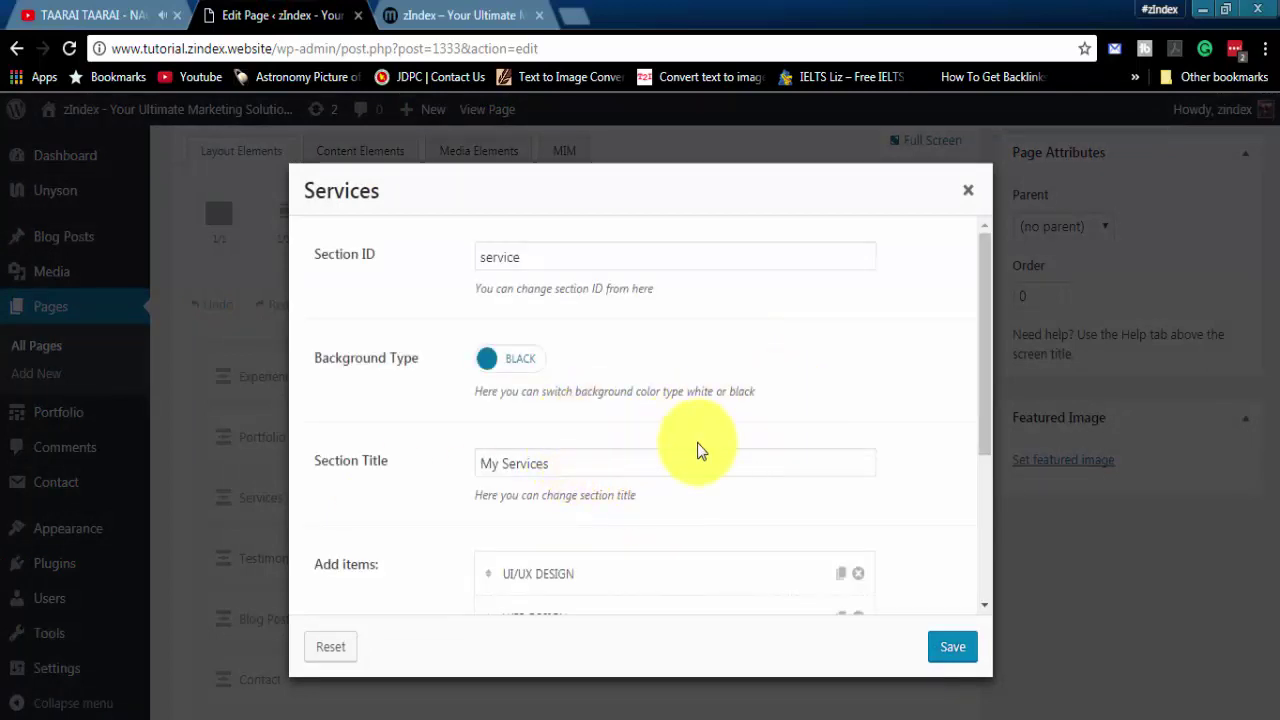
scroll(698, 450, down, 3)
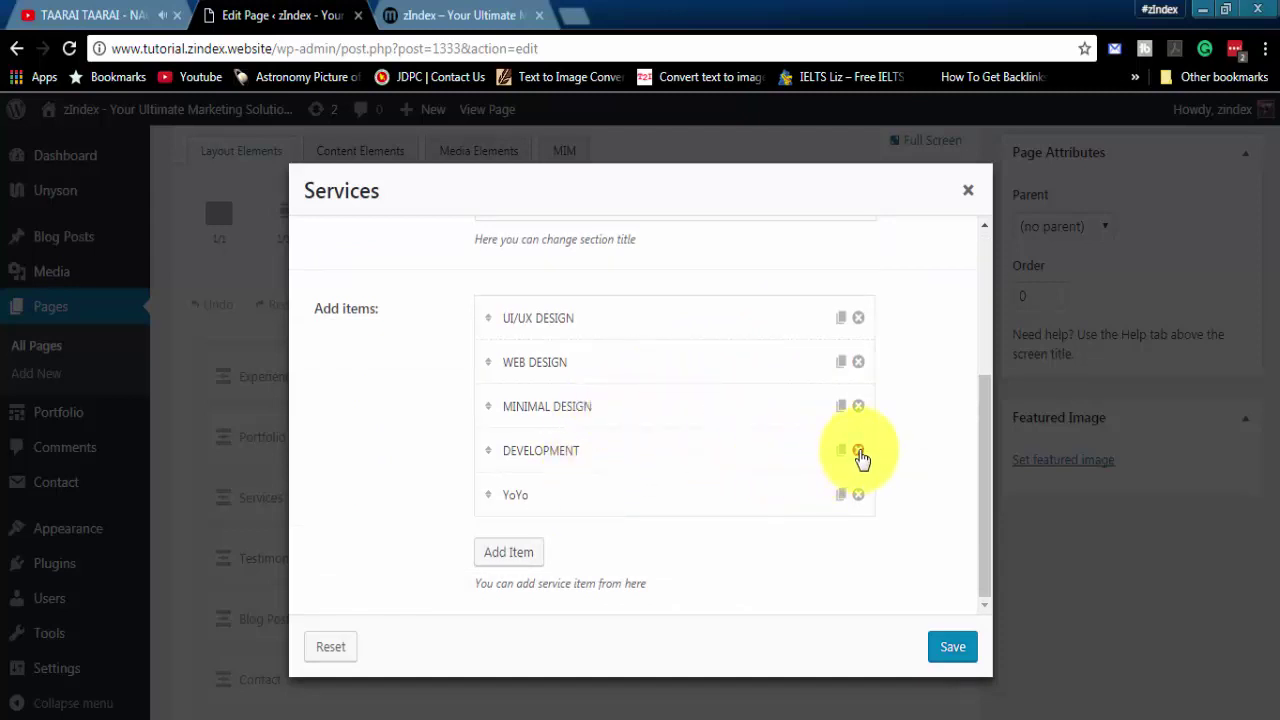
click(858, 450)
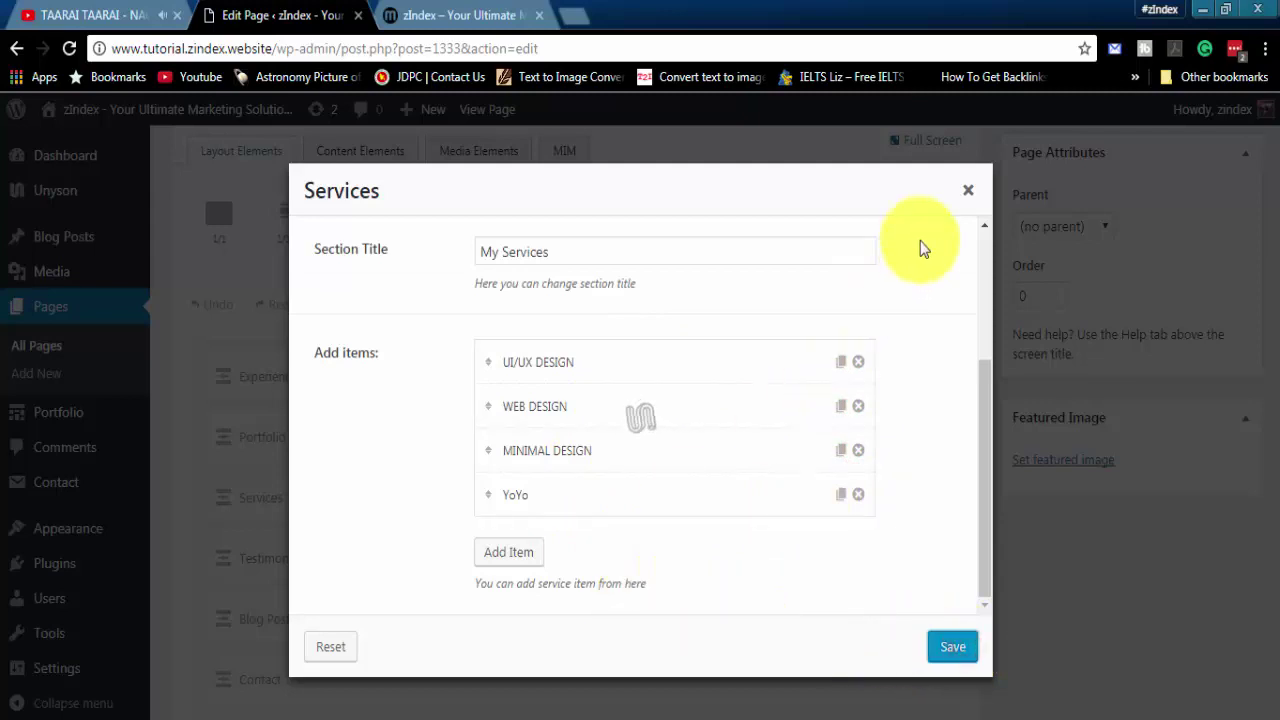
click(968, 190)
- Open the Testimonial element's settings and browse the testimonial slides on the live home page
scroll(560, 500, down, 1)
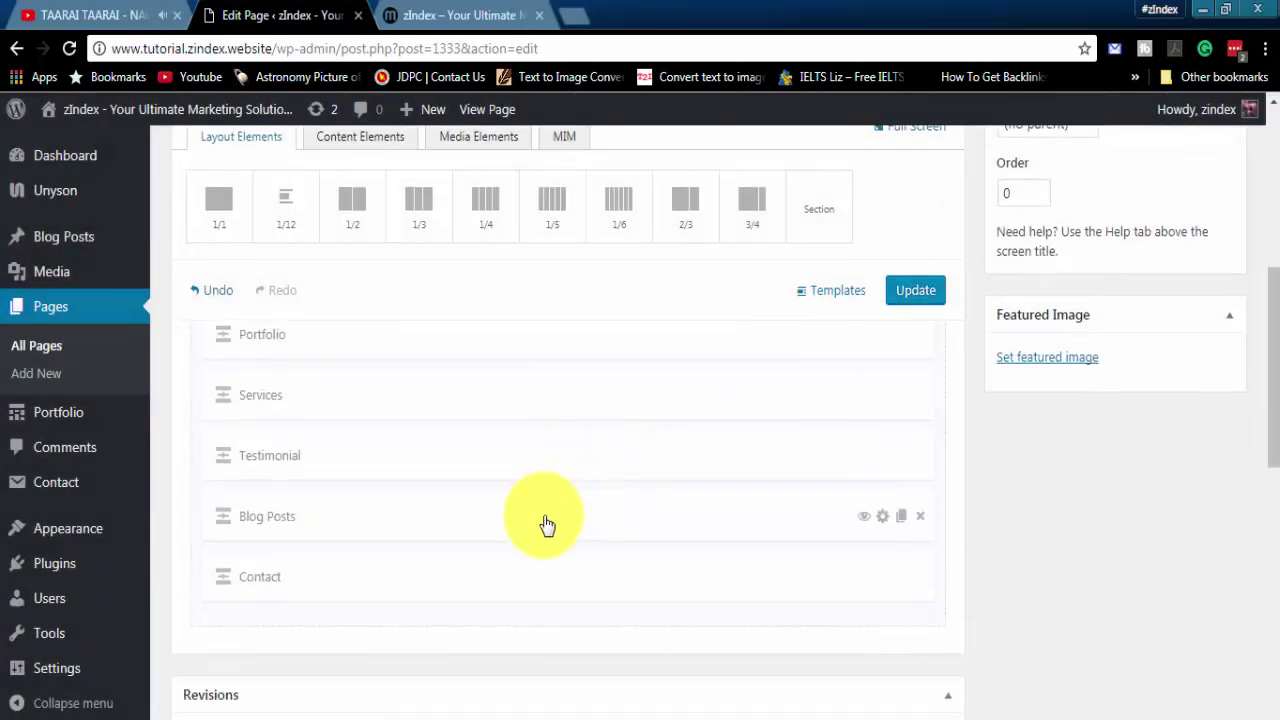
click(335, 470)
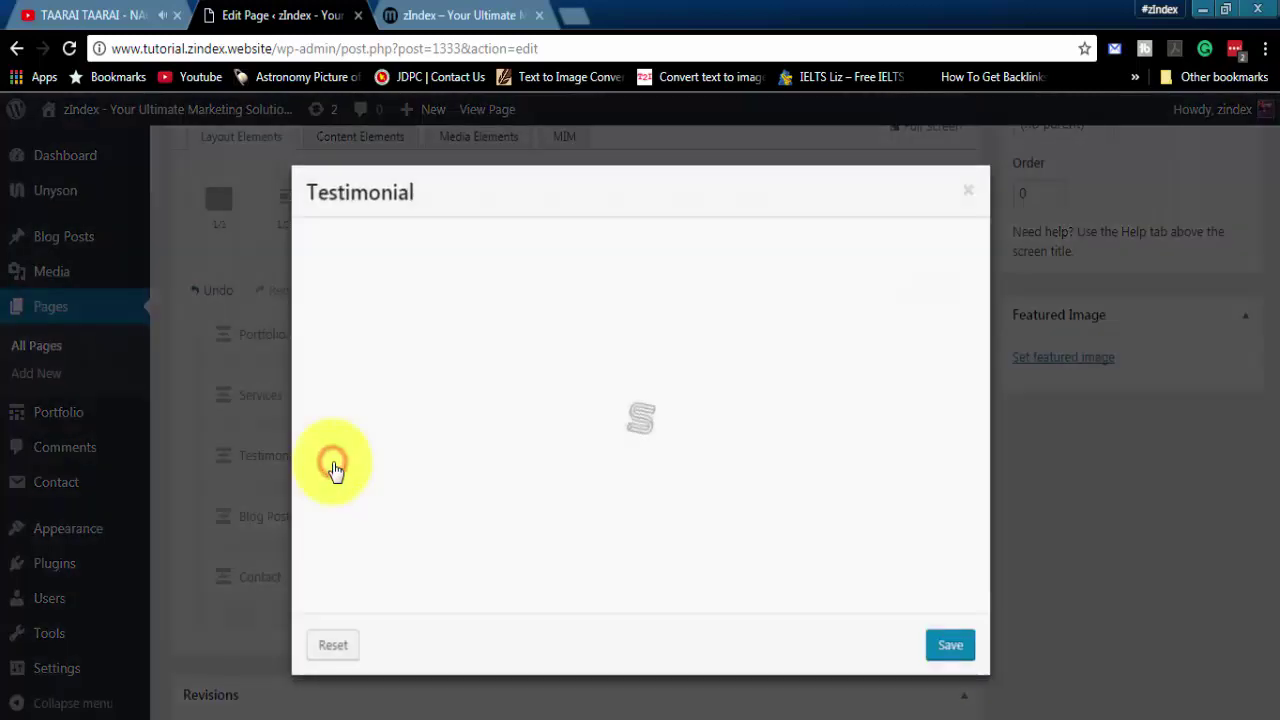
click(443, 15)
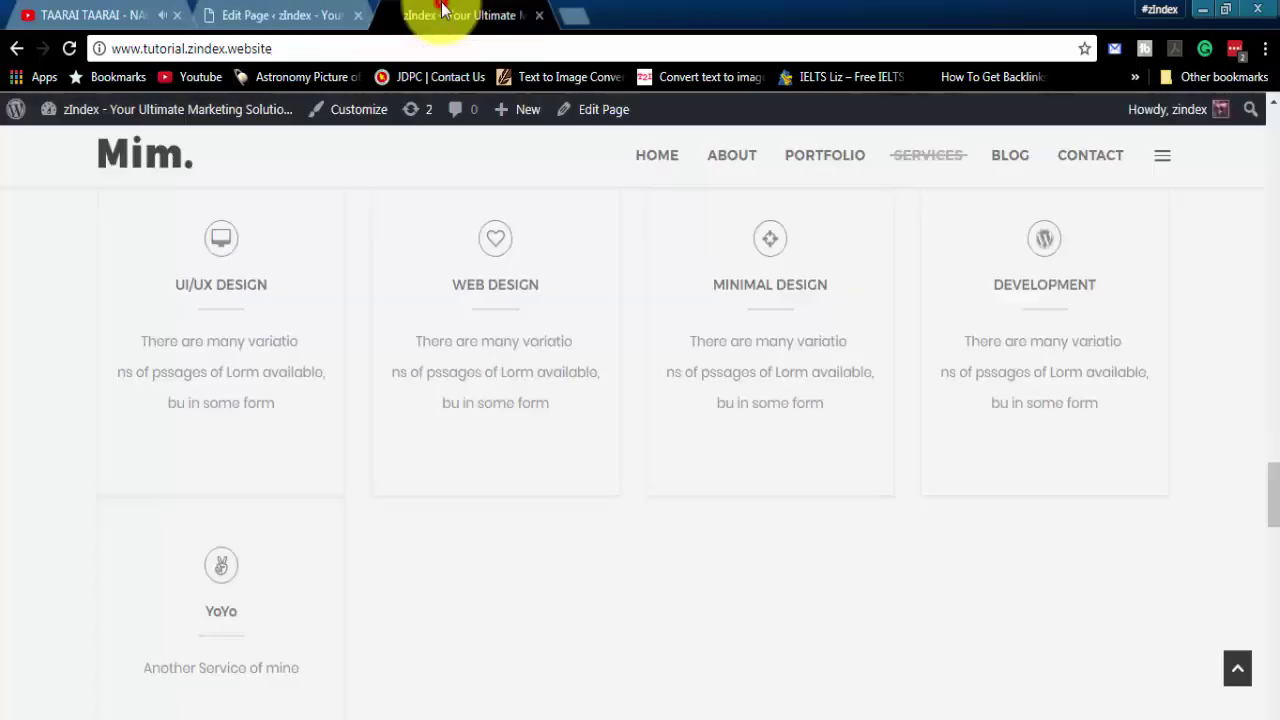
scroll(468, 420, down, 5)
scroll(608, 434, down, 2)
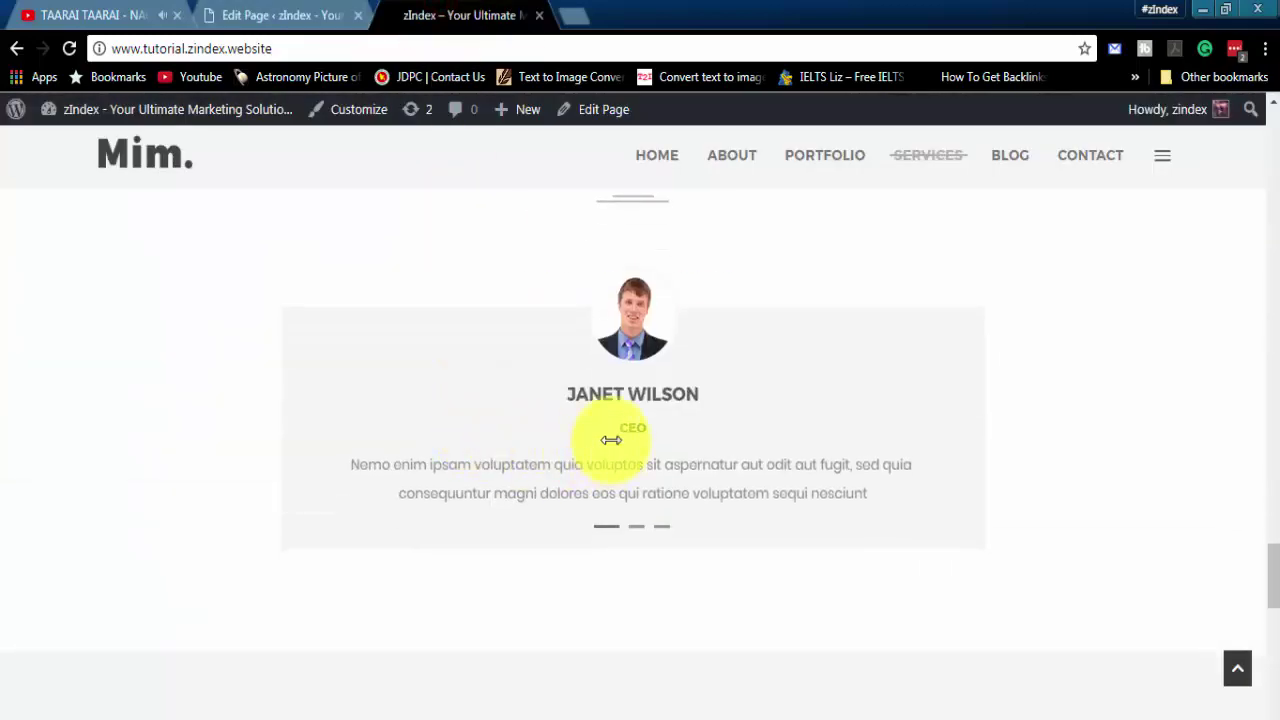
scroll(640, 450, down, 1)
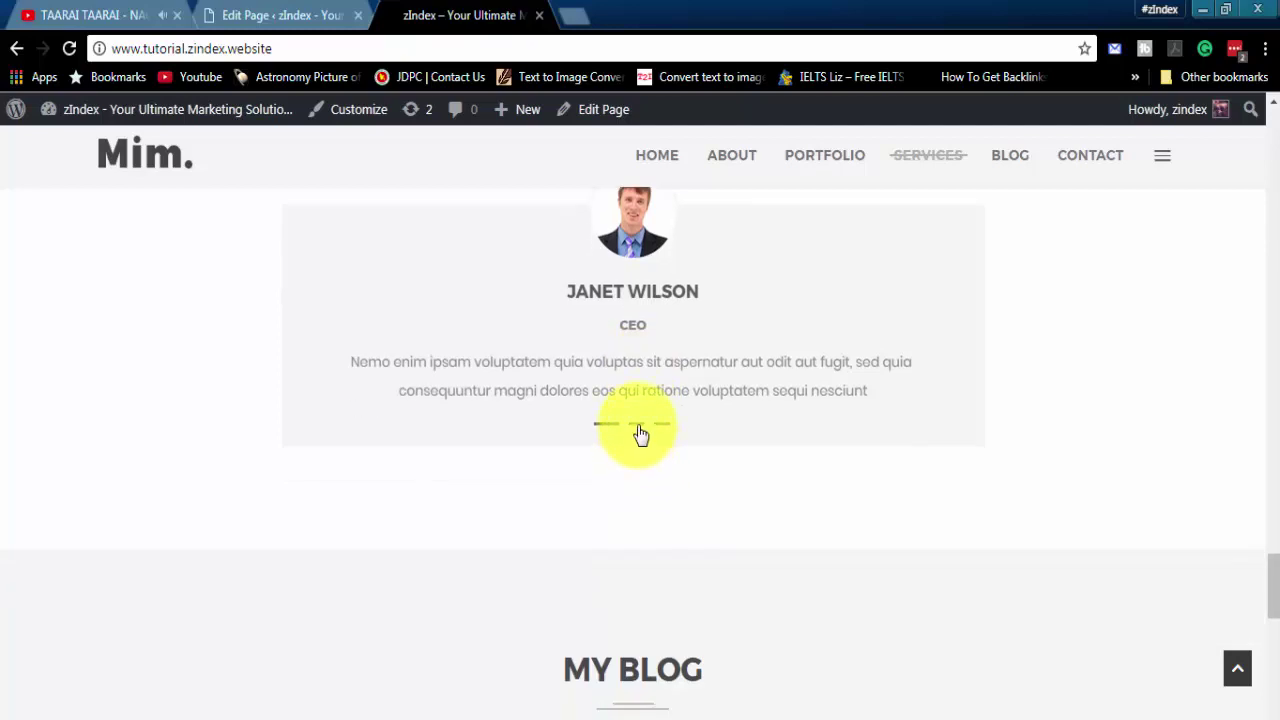
click(639, 426)
click(663, 430)
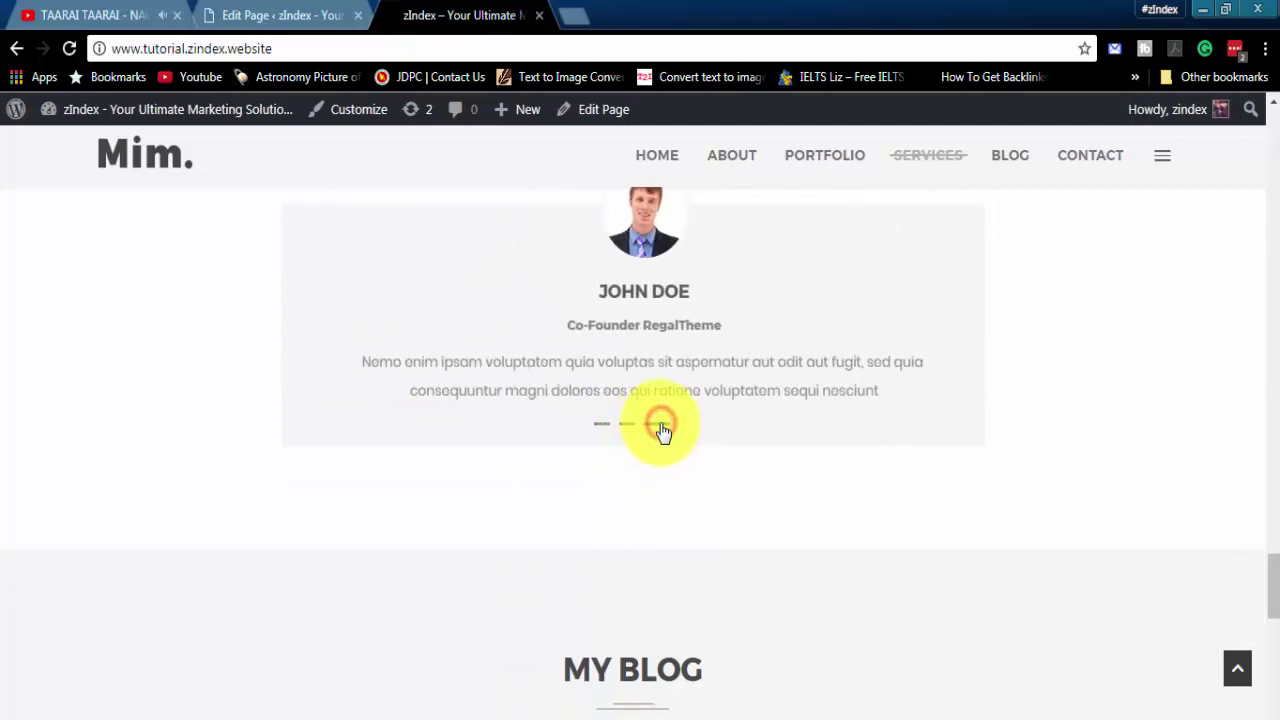
- Add a new item to the Testimonial element with the person's full name as title and "Manager" as user position
click(329, 15)
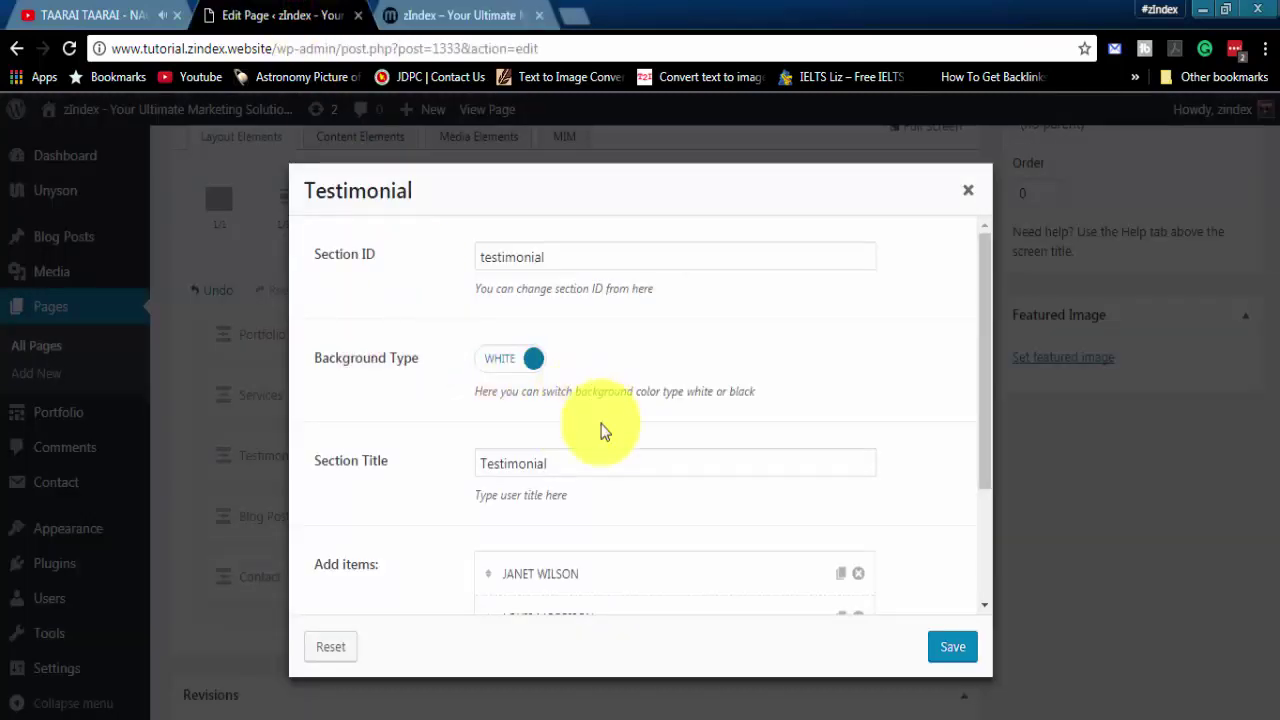
scroll(600, 450, down, 3)
click(525, 554)
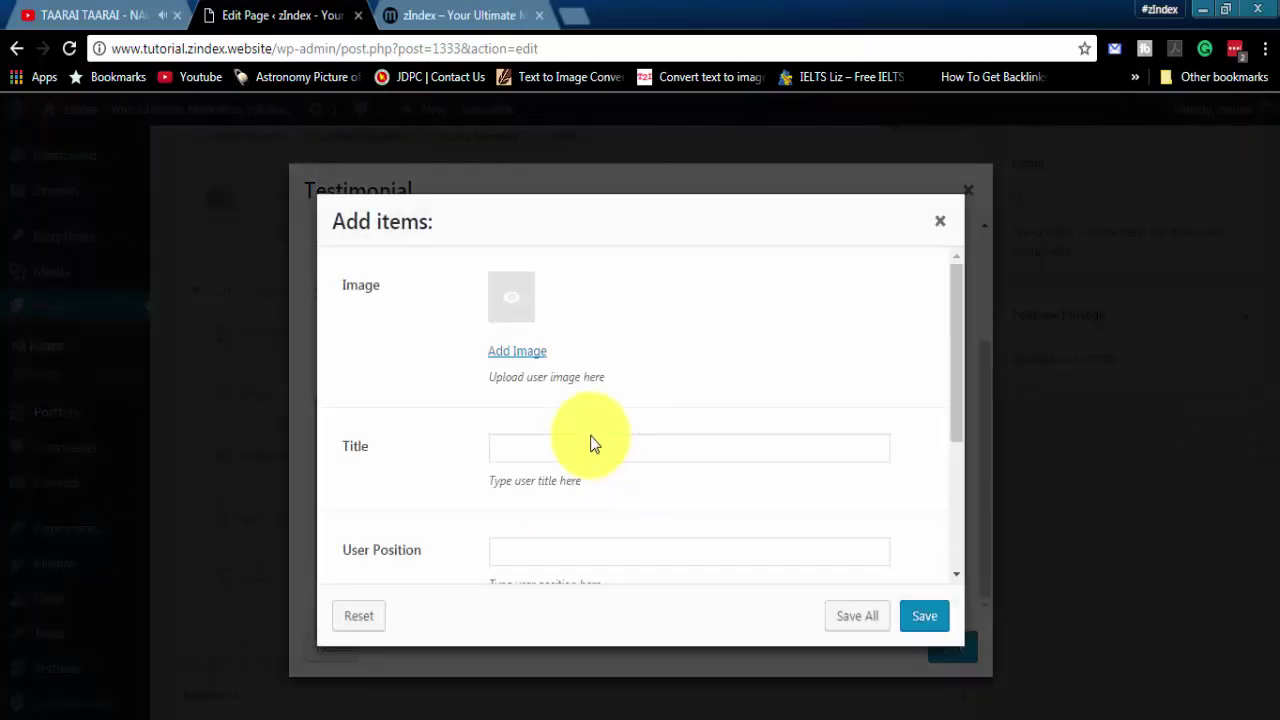
click(558, 445)
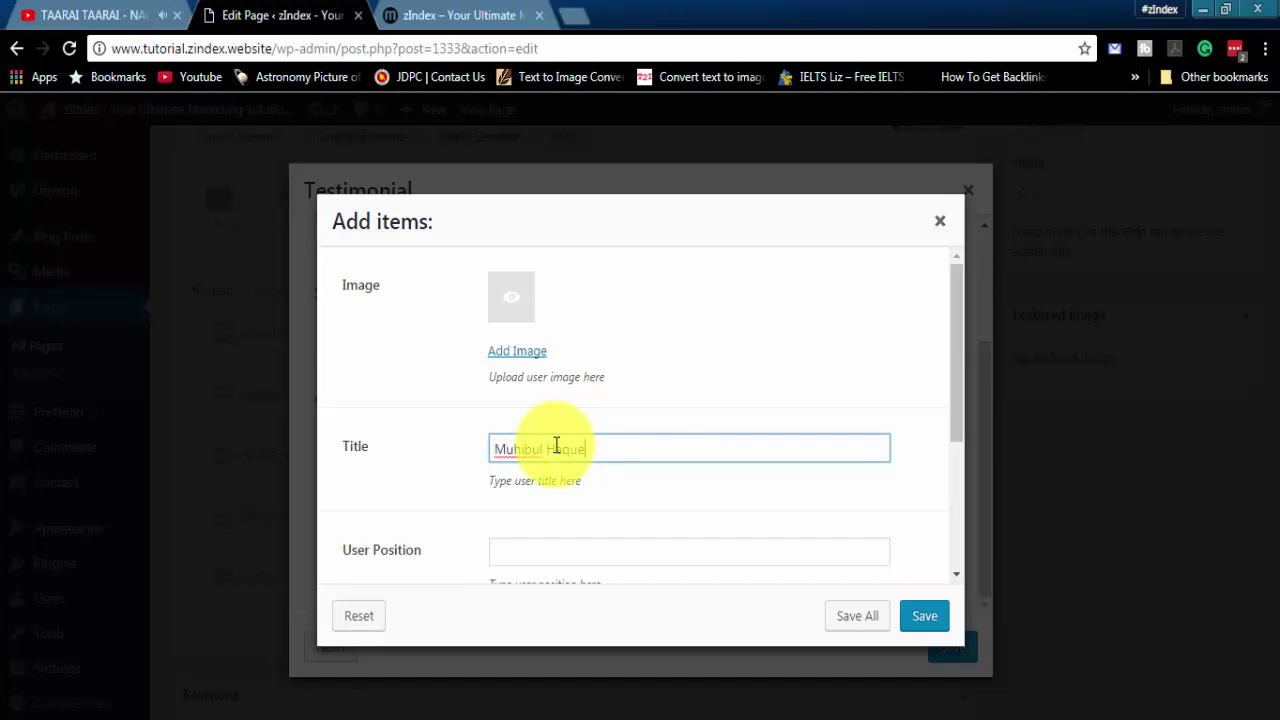
key(Tab)
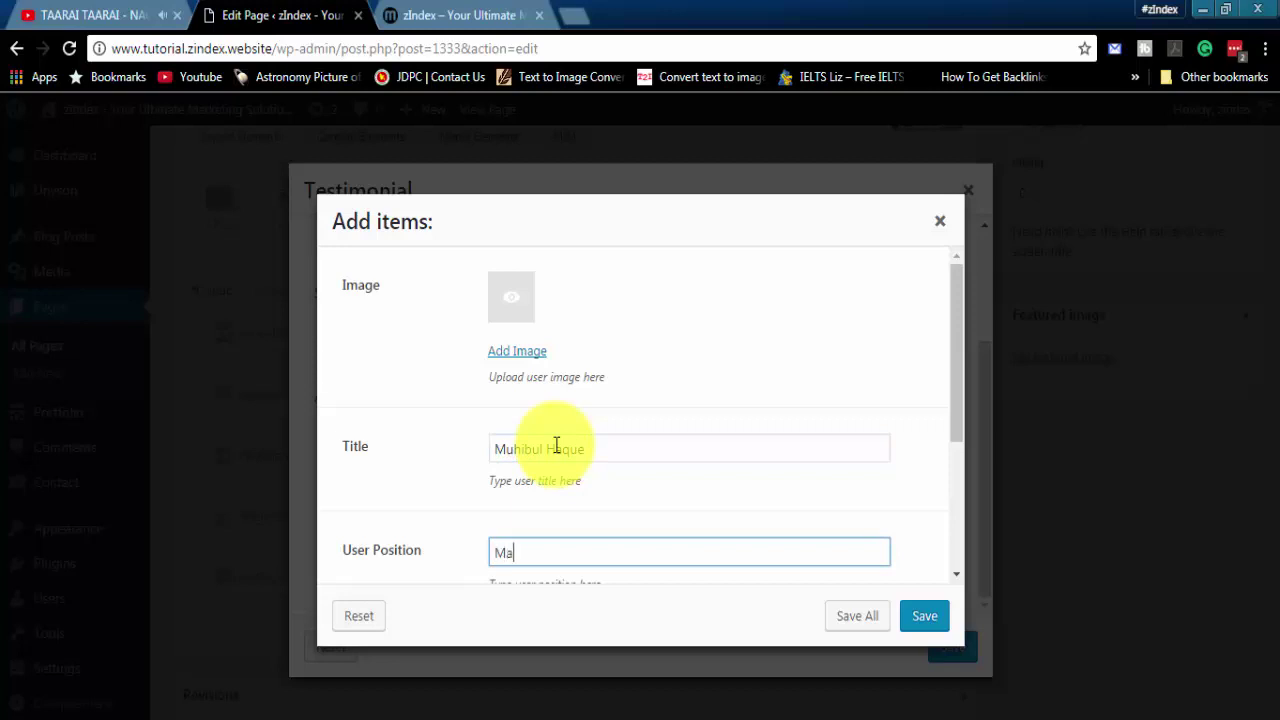
- Upload the person's portrait PNG from the Downloads folder as the image for the new testimonial item
click(525, 352)
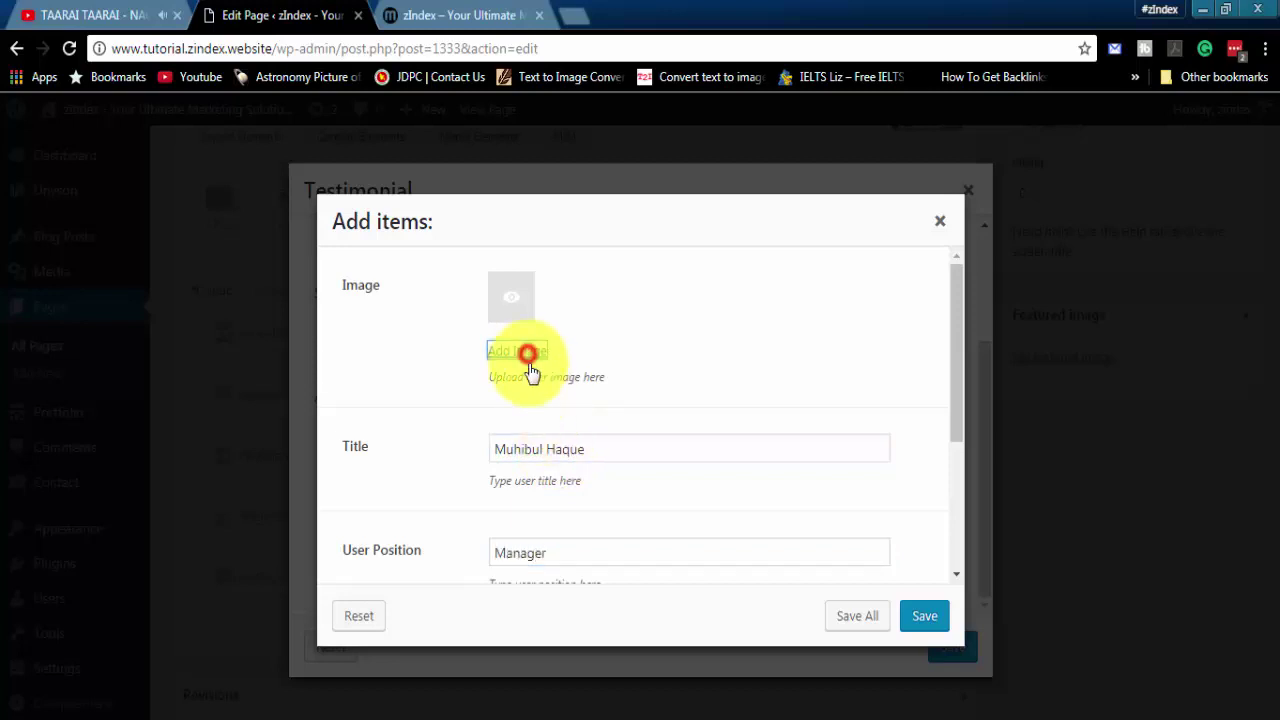
click(95, 195)
click(635, 445)
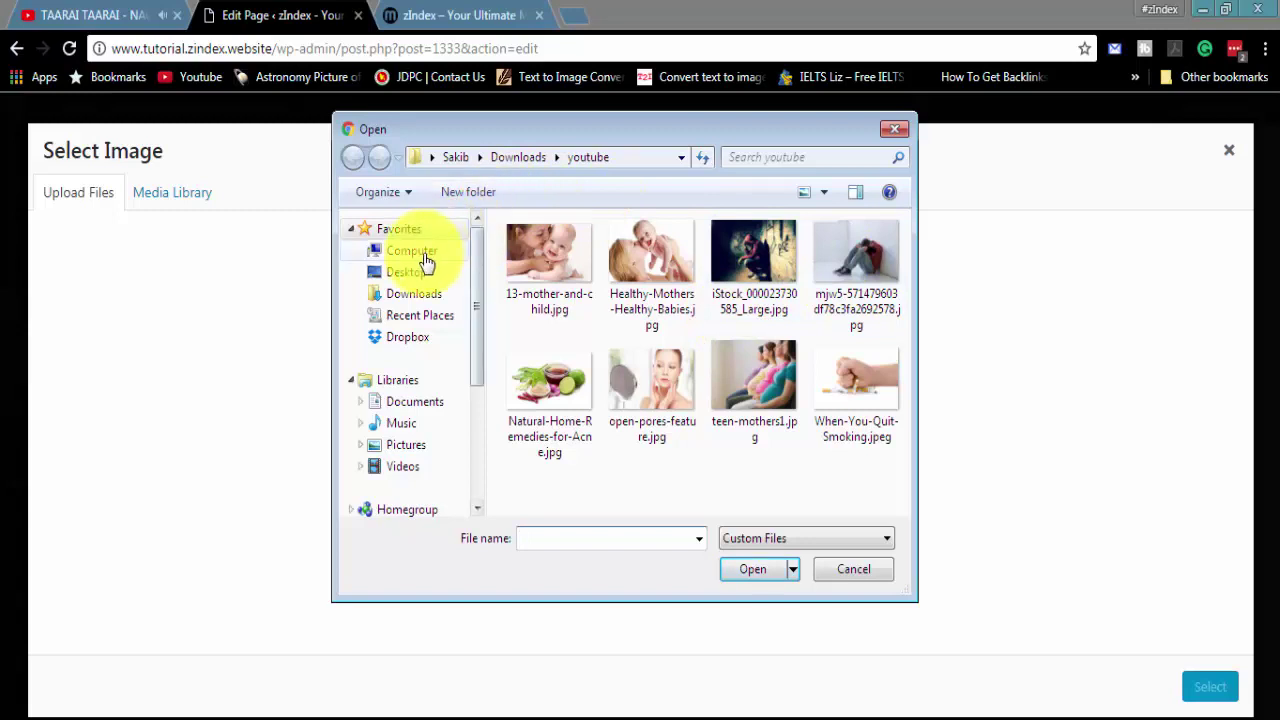
click(520, 157)
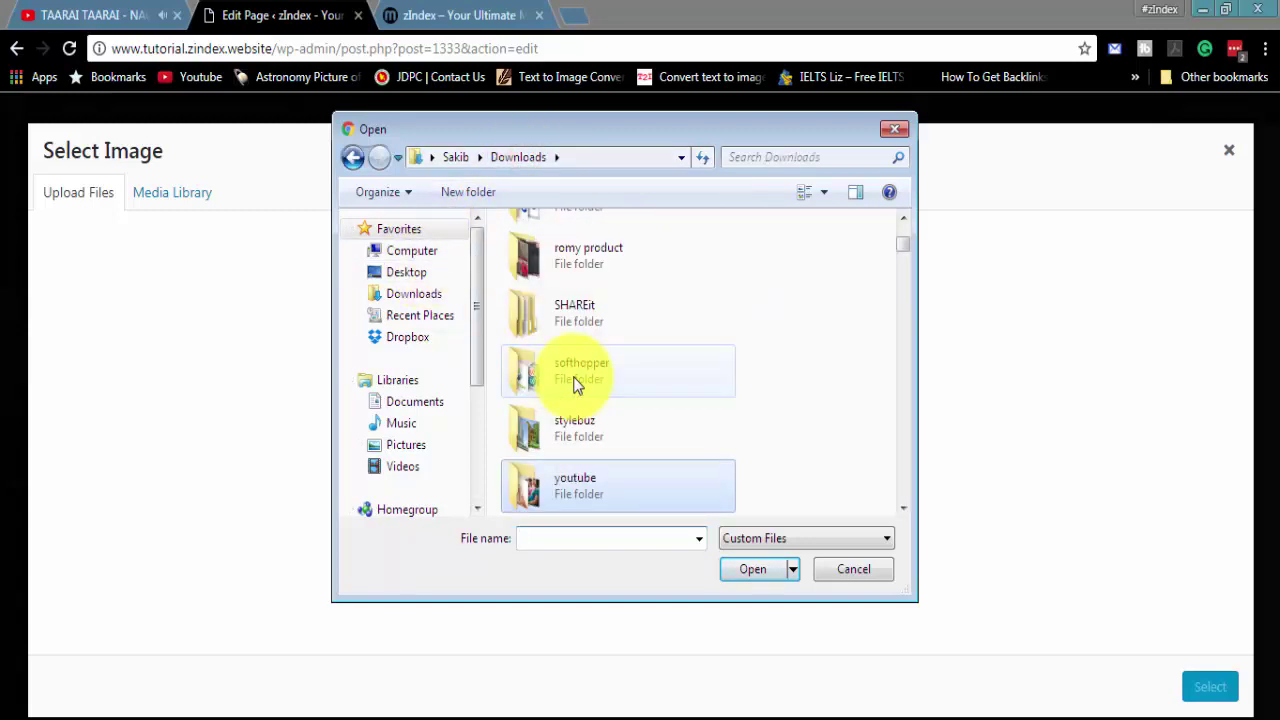
text(m)
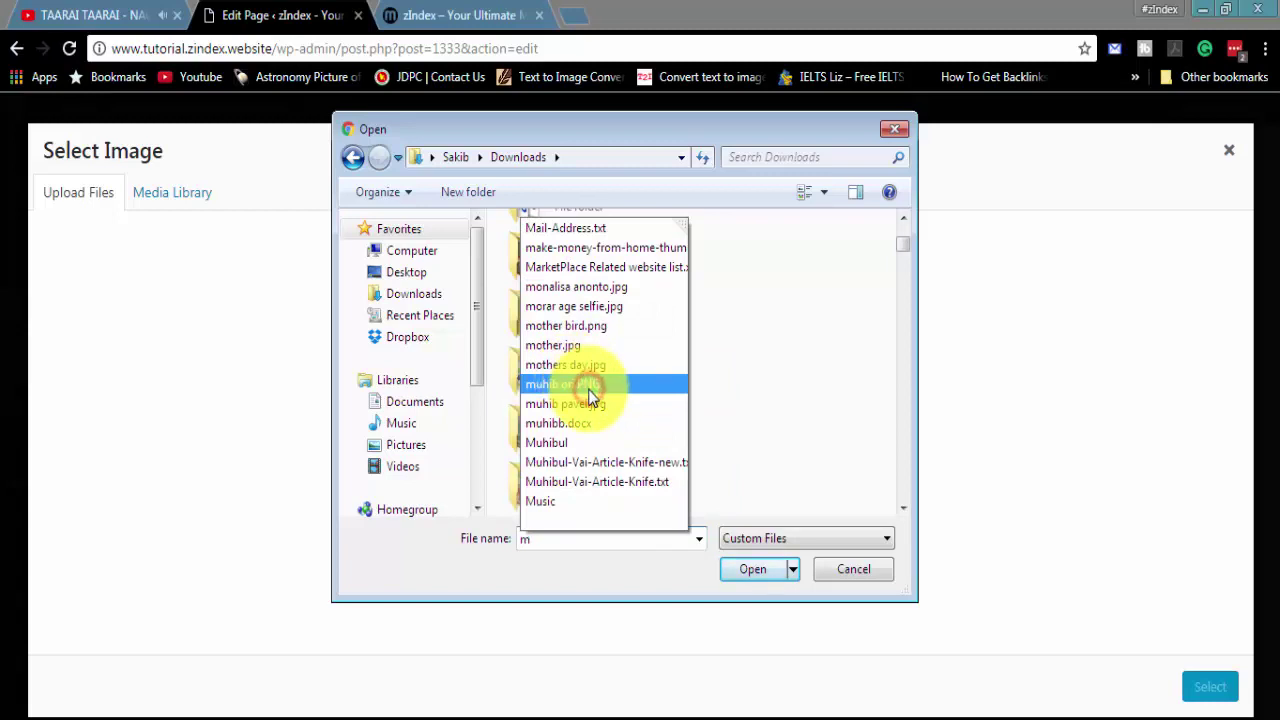
click(588, 388)
click(740, 569)
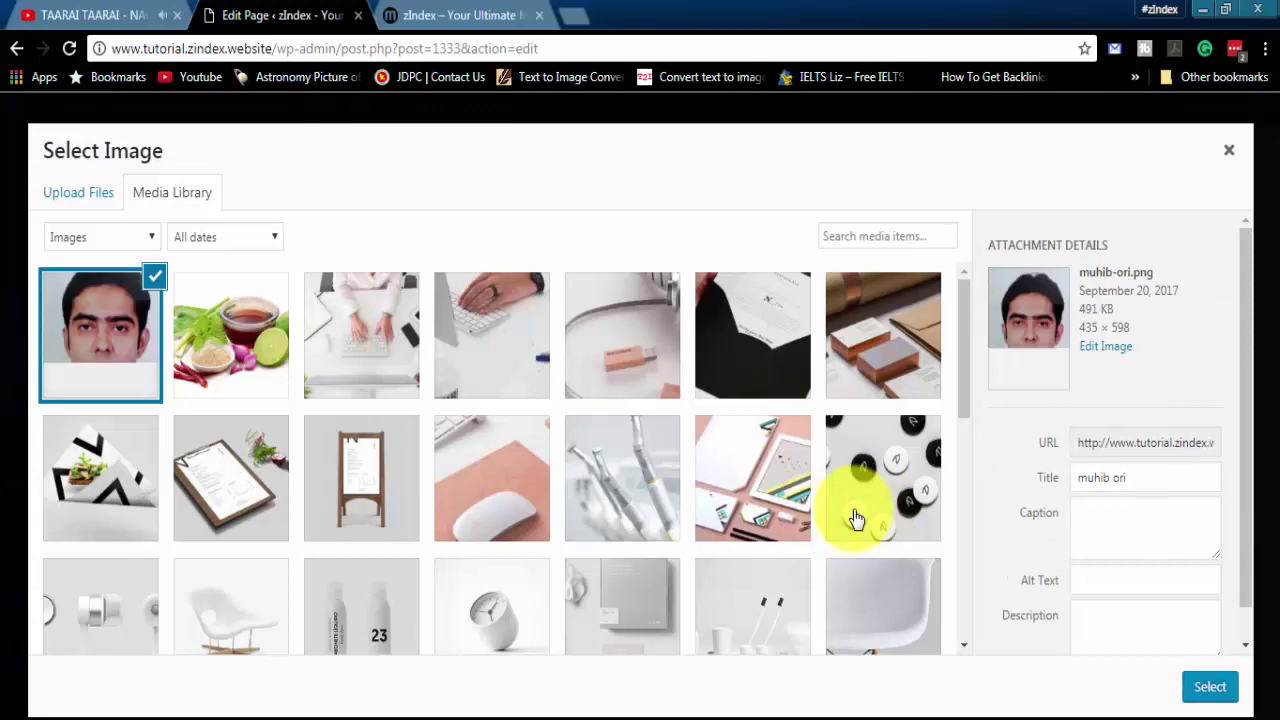
- Insert the uploaded portrait into the testimonial item, save the item and the Testimonial settings, and update the page
click(1209, 688)
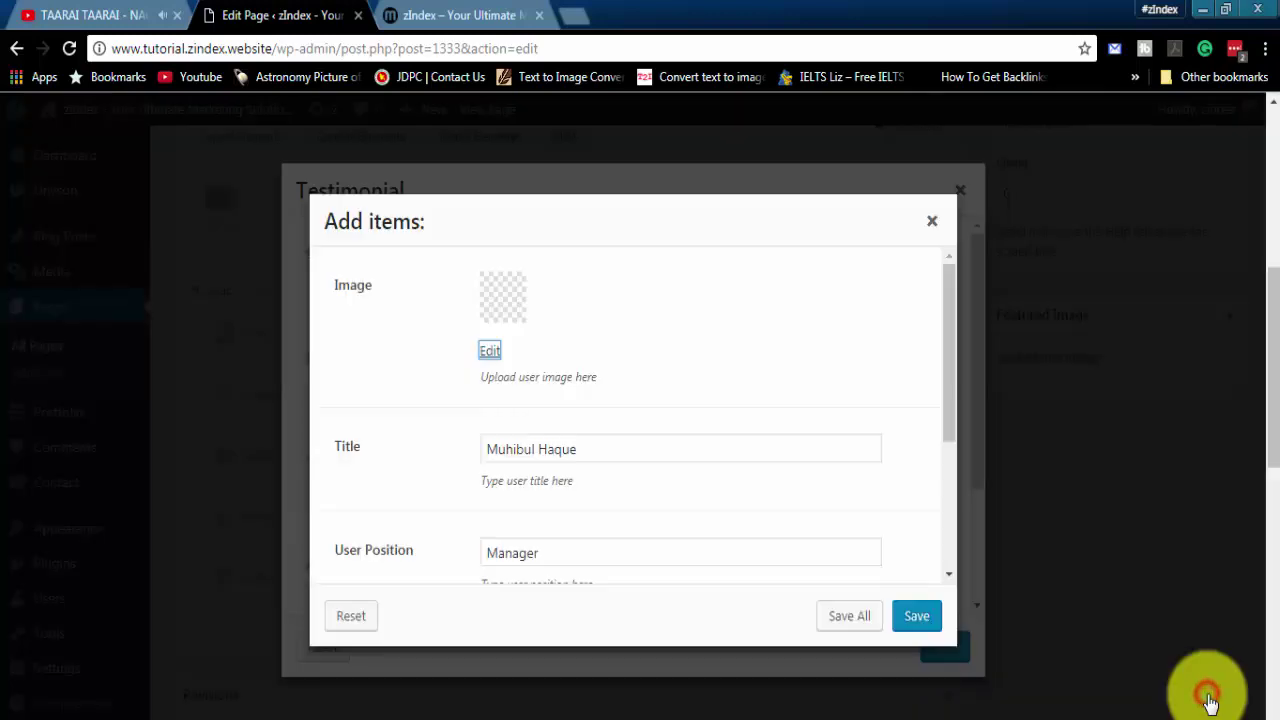
click(905, 620)
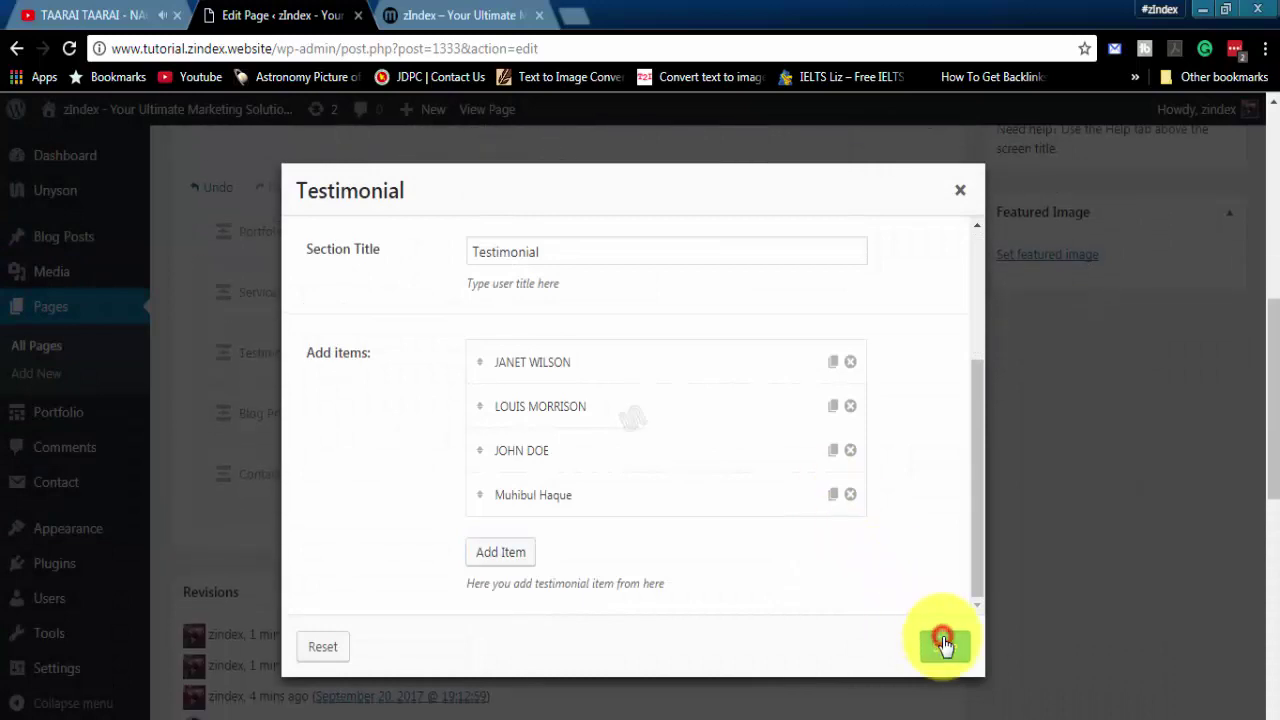
click(944, 646)
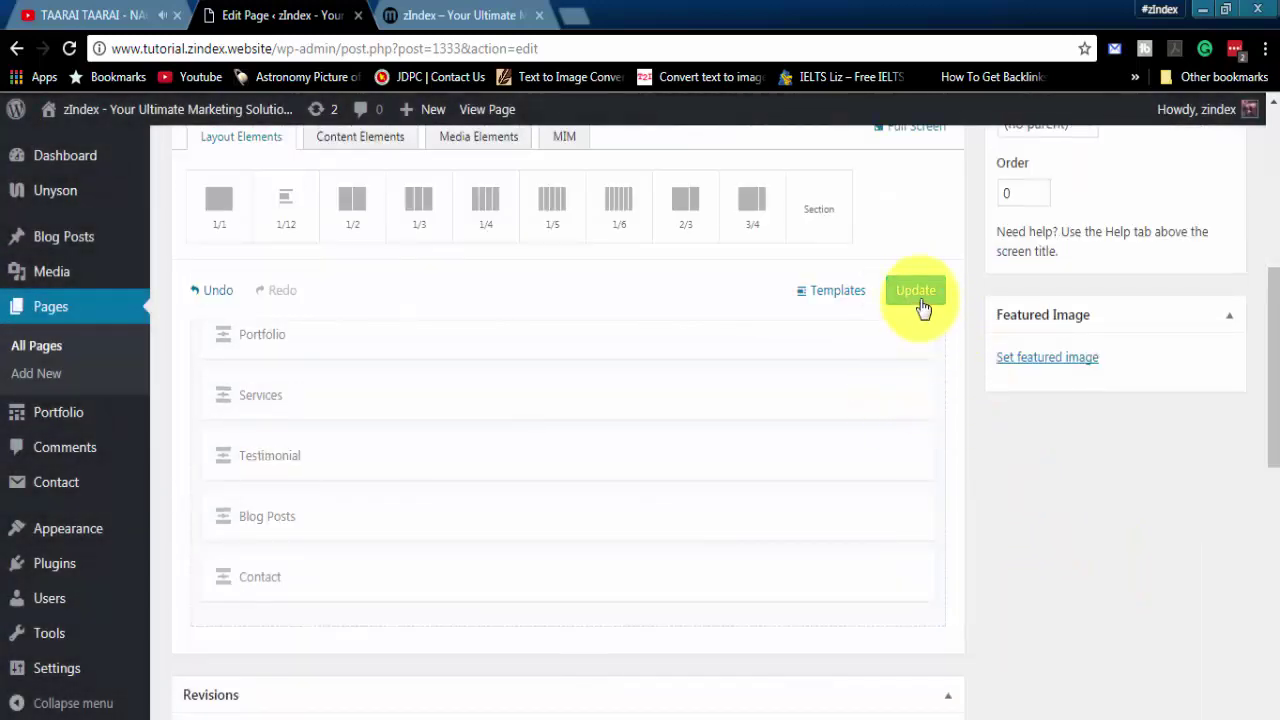
- Reload the live home page and browse the Testimonial slides to check the new Manager entry
click(530, 14)
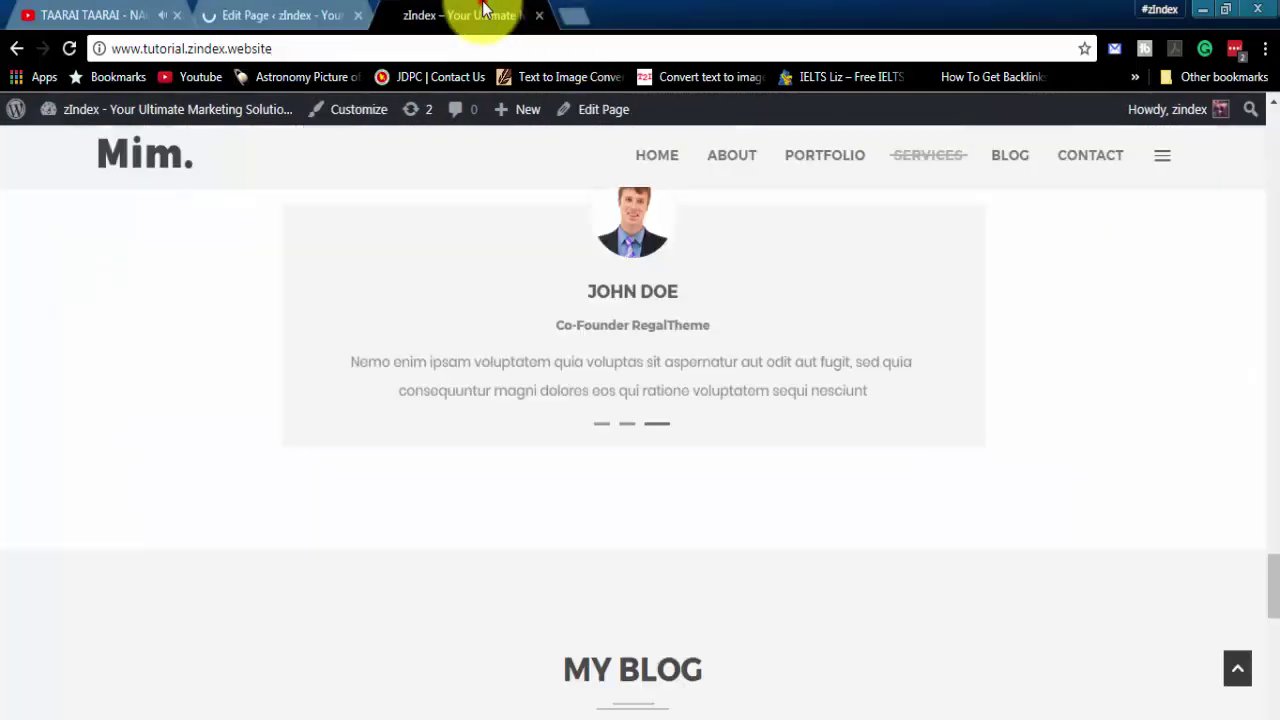
click(483, 45)
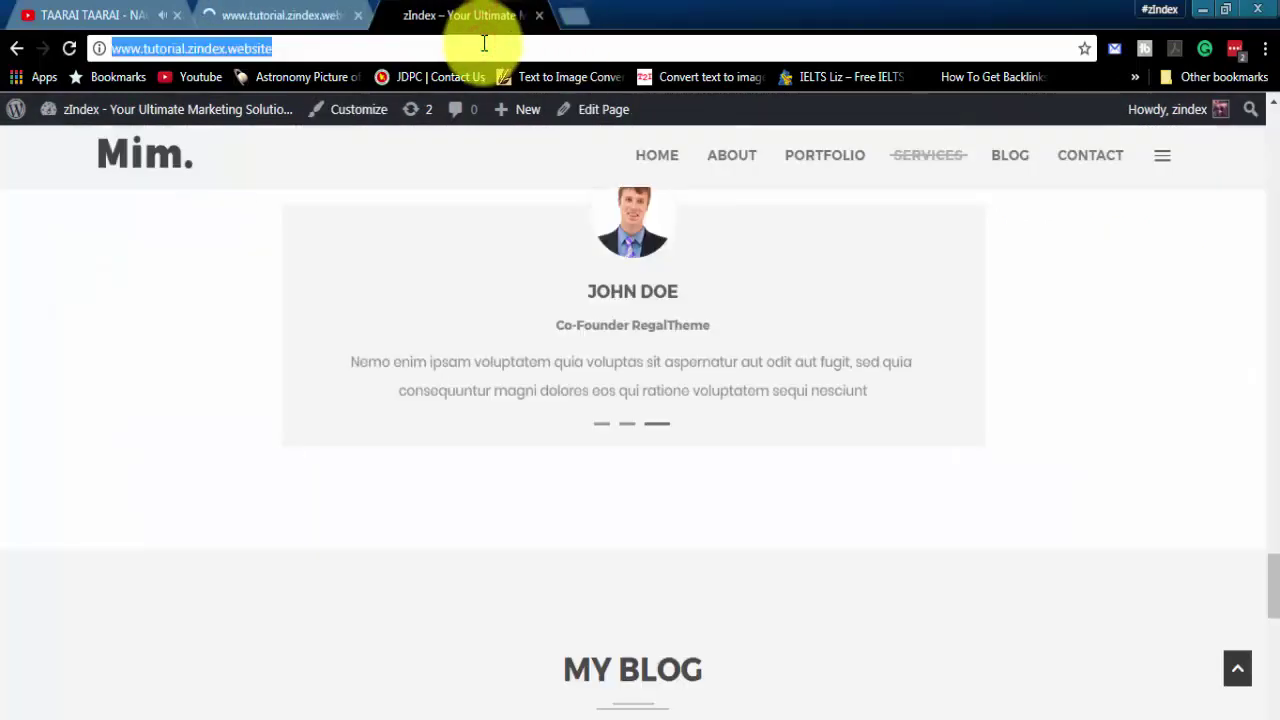
key(Return)
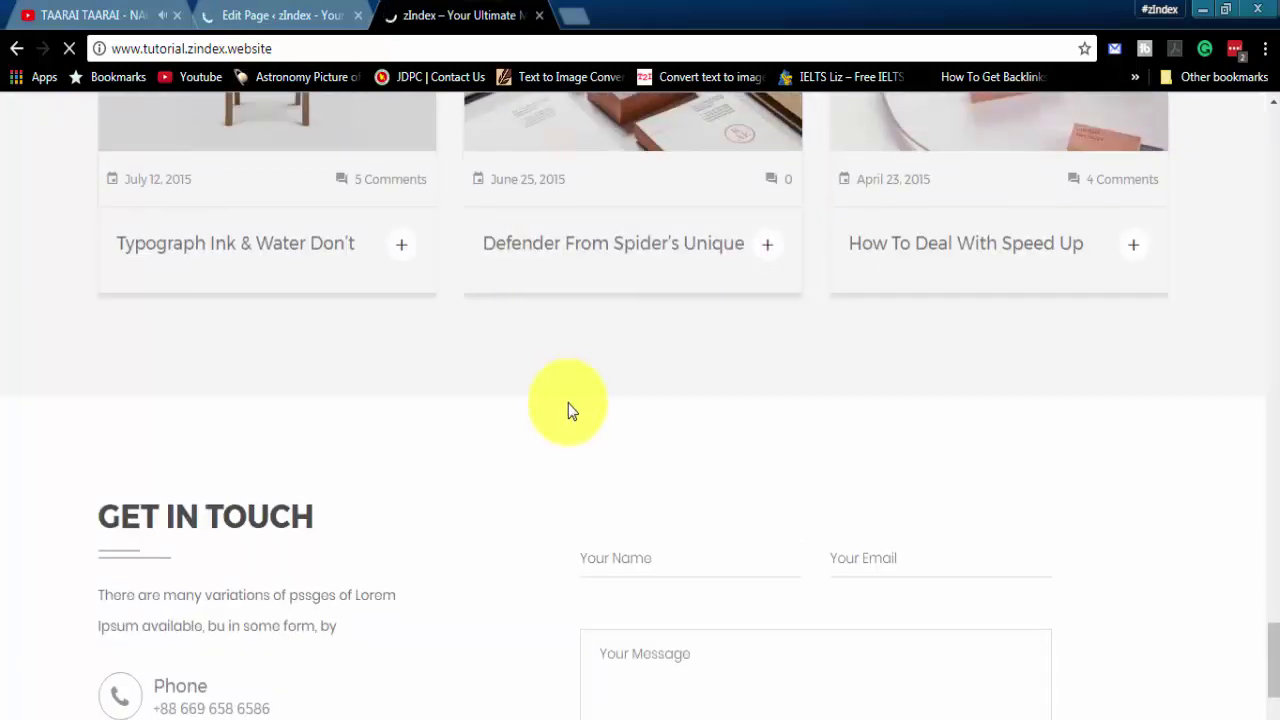
scroll(568, 403, up, 10)
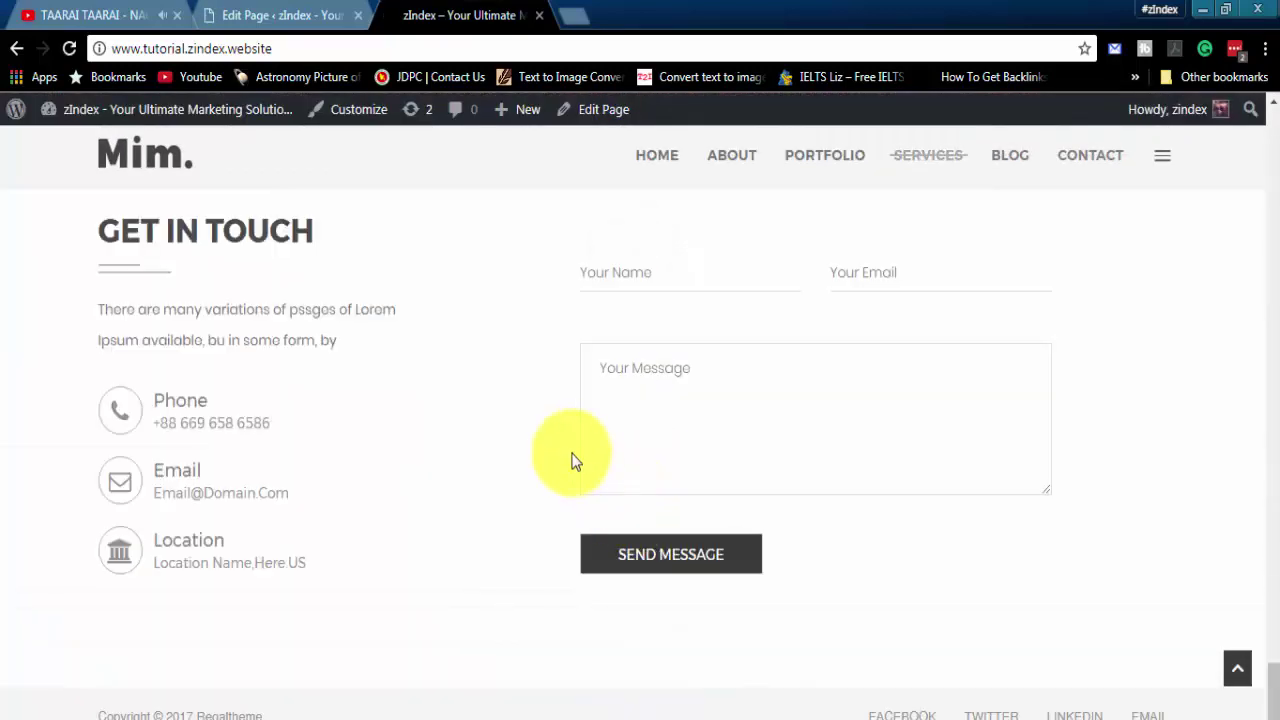
scroll(569, 457, up, 10)
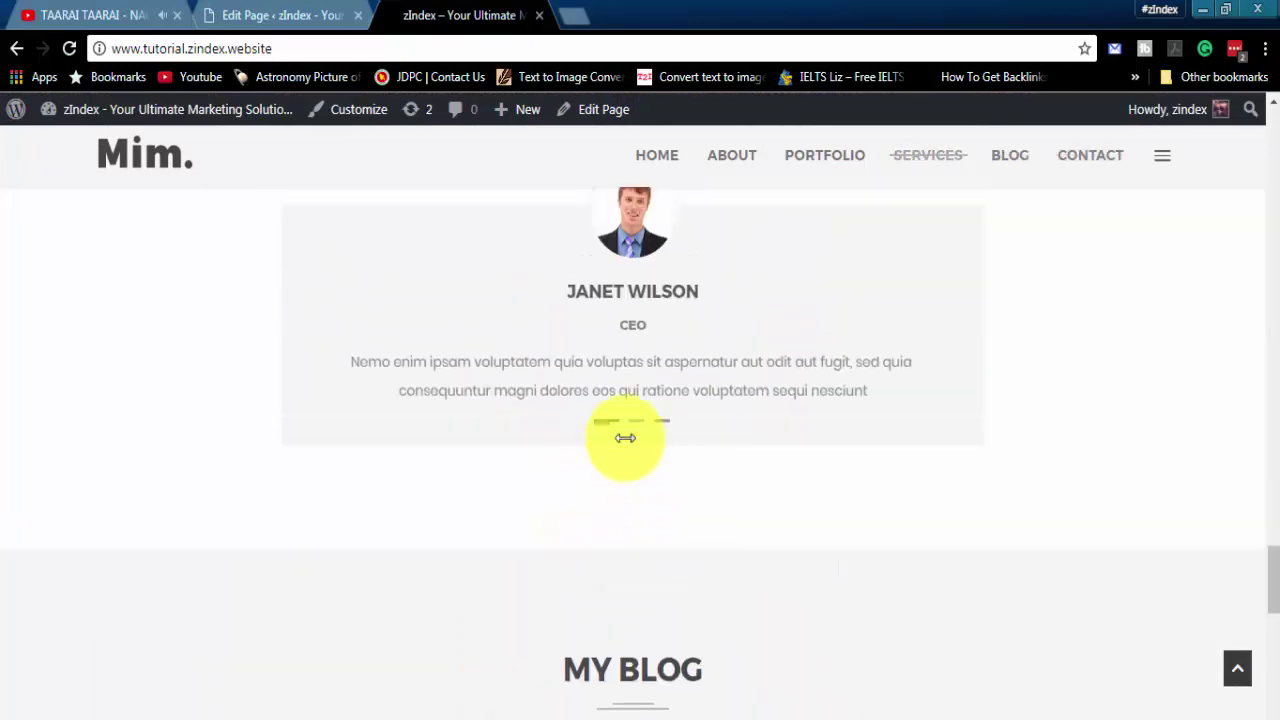
click(641, 424)
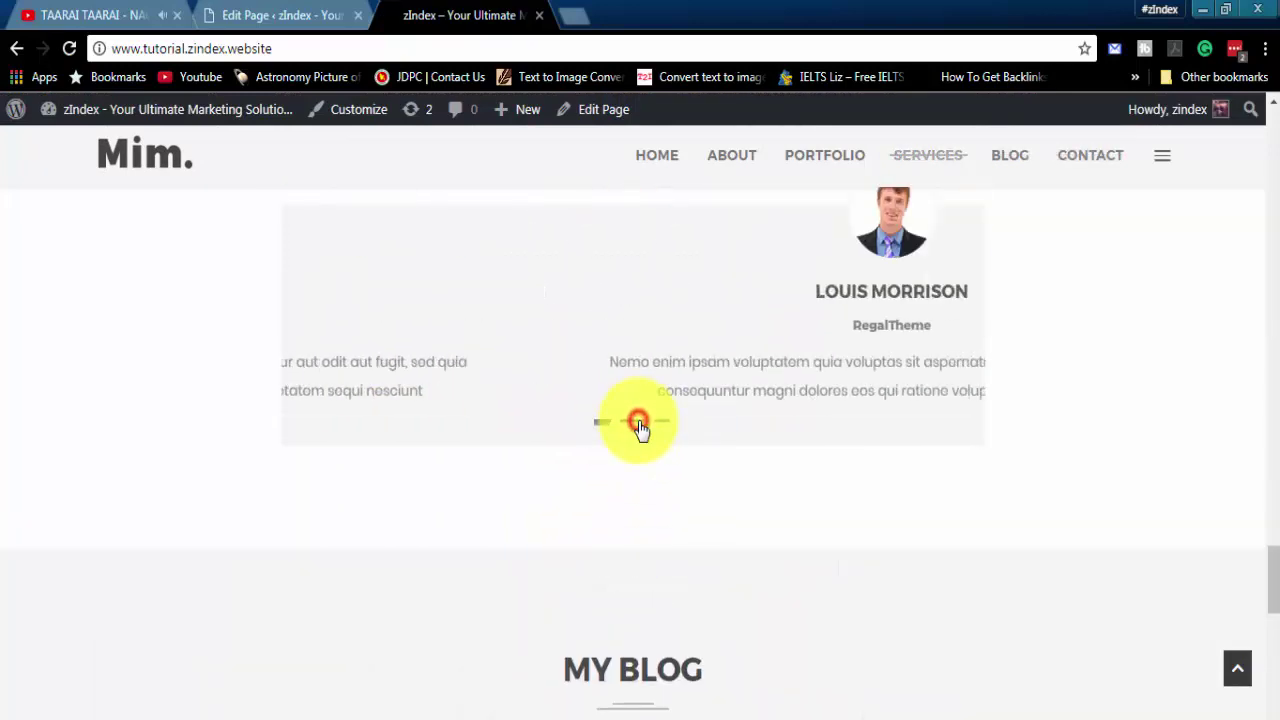
click(660, 424)
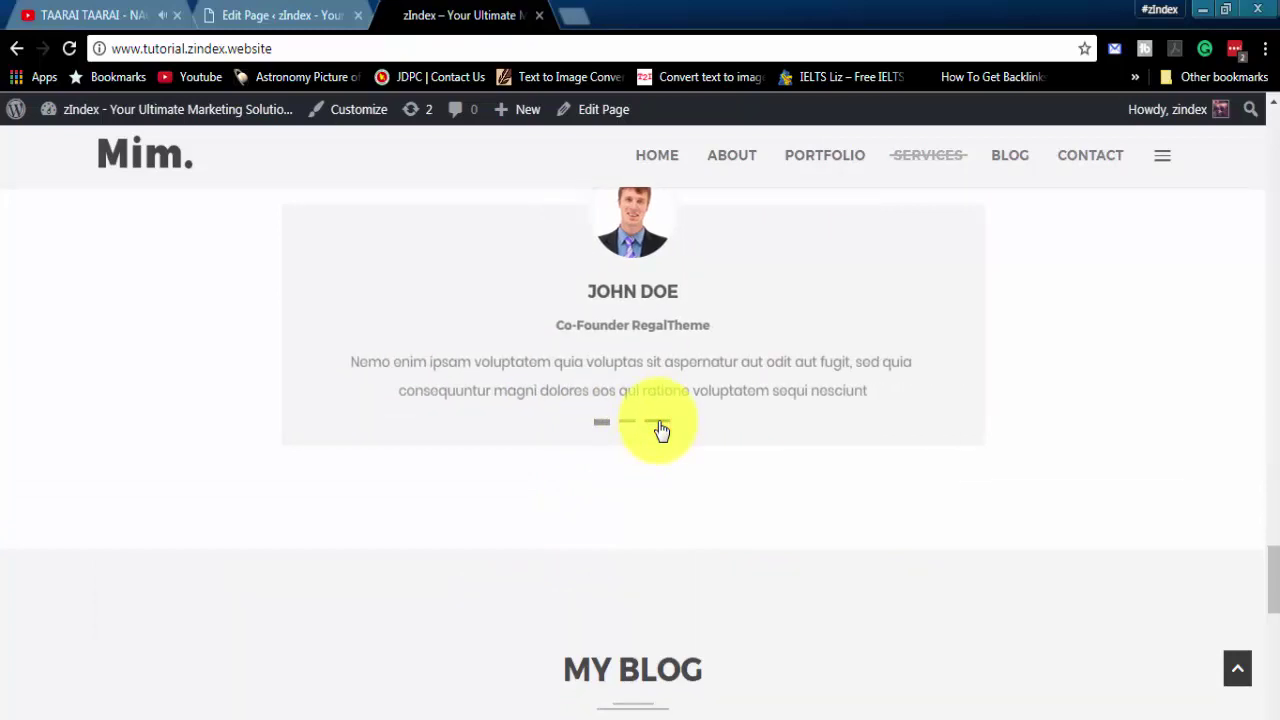
click(603, 424)
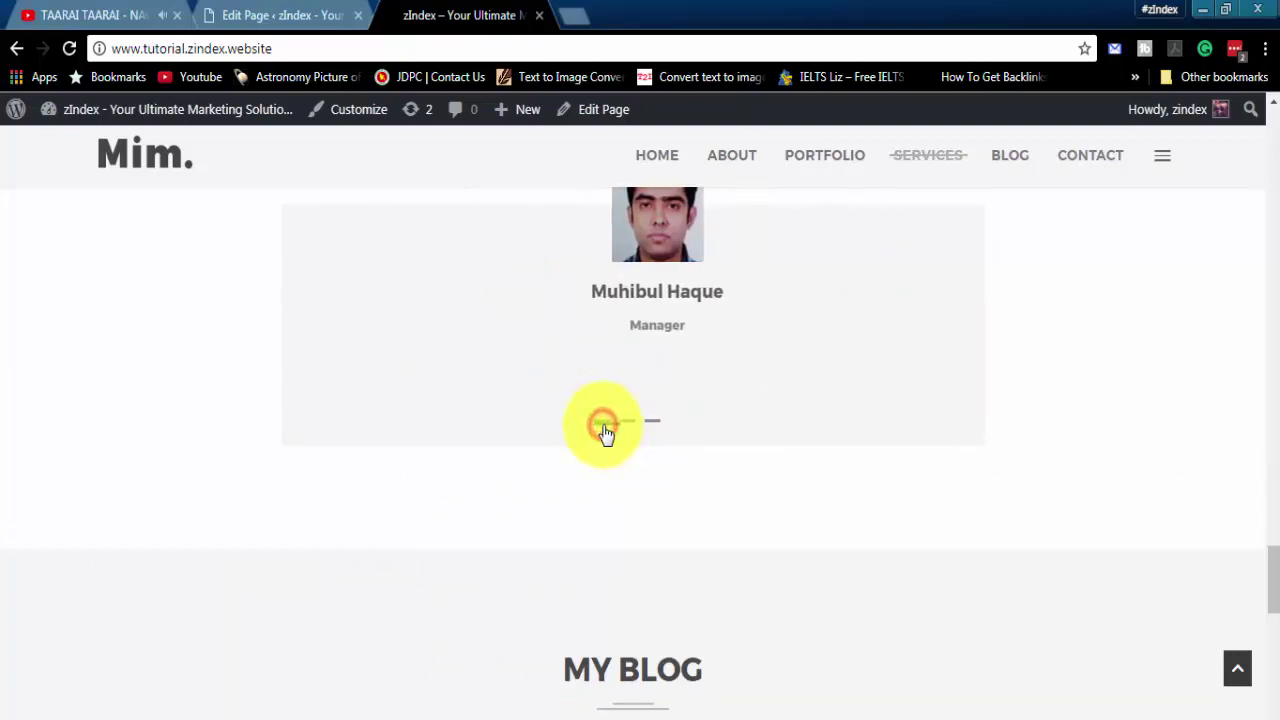
scroll(690, 420, up, 2)
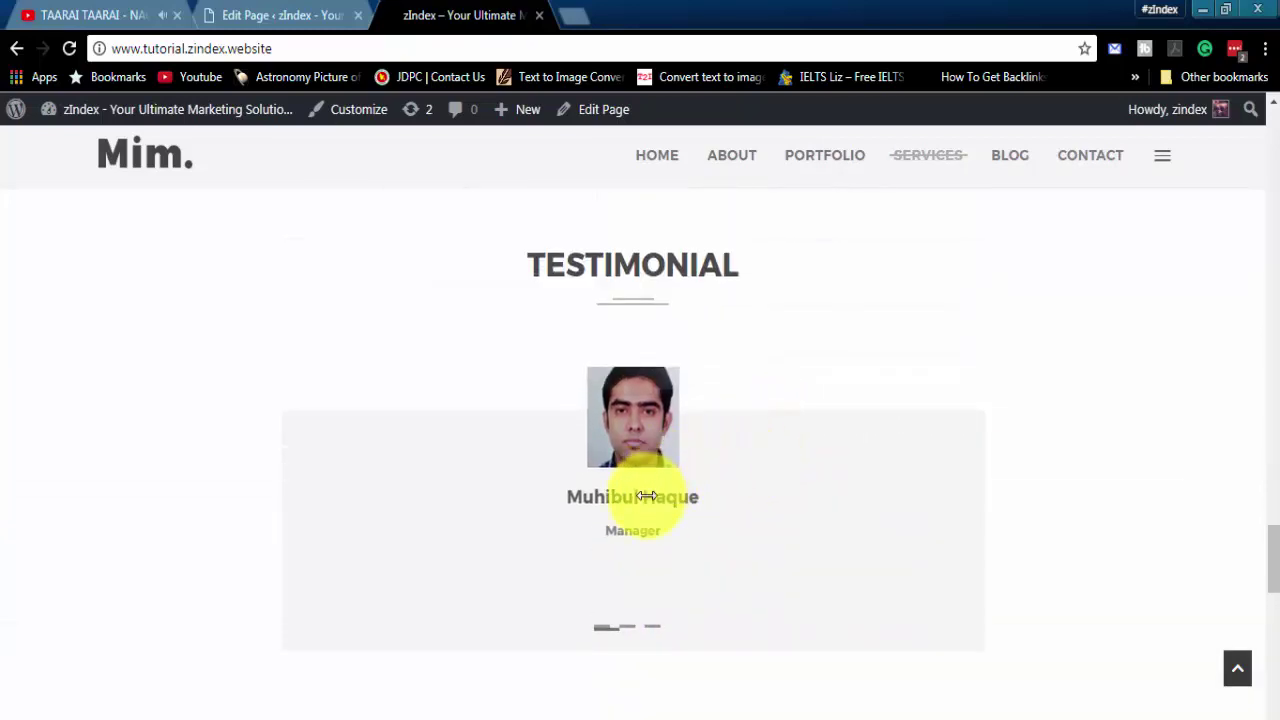
click(652, 628)
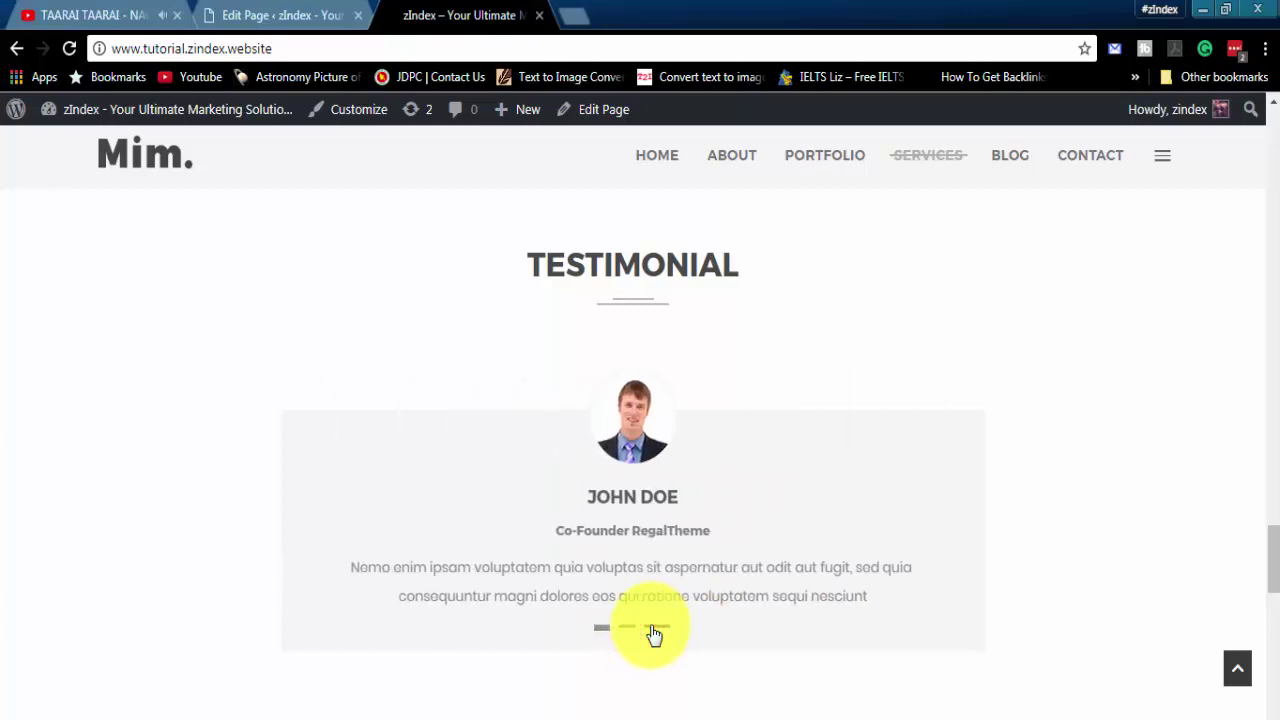
- Reopen the Manager item in the Testimonial element's settings and enter the description "This is the description of mine."
click(283, 15)
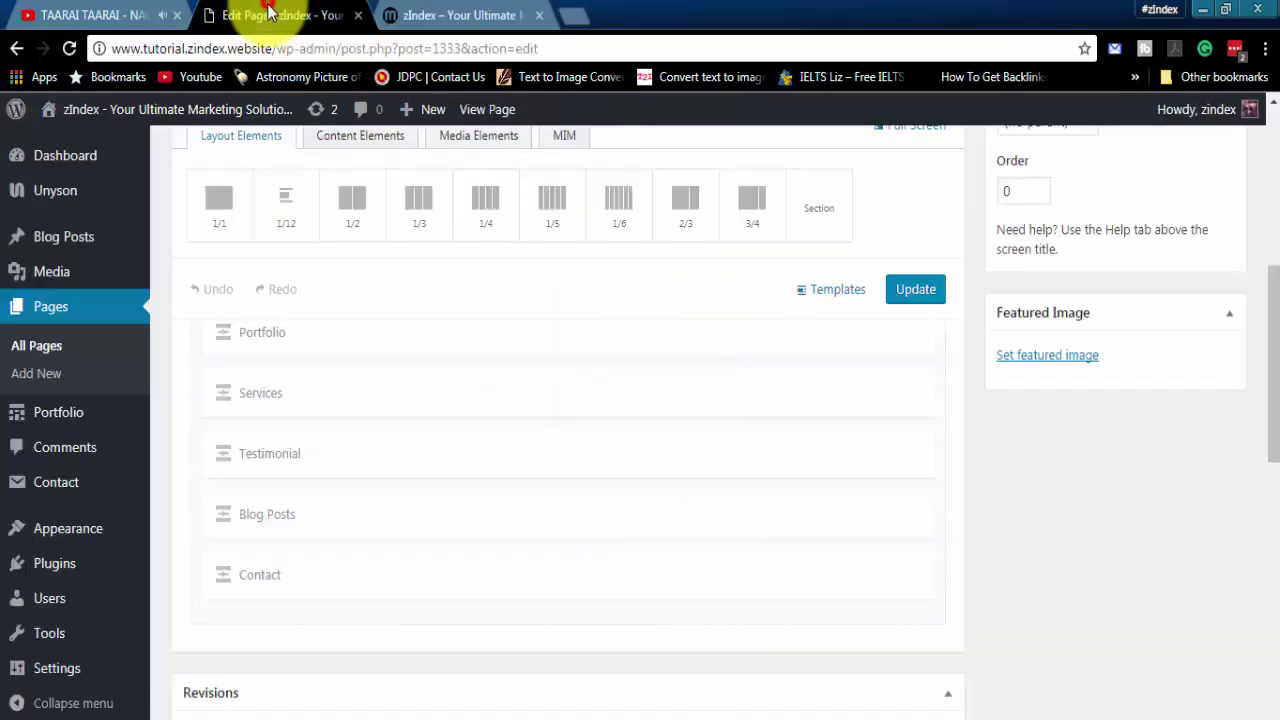
click(350, 450)
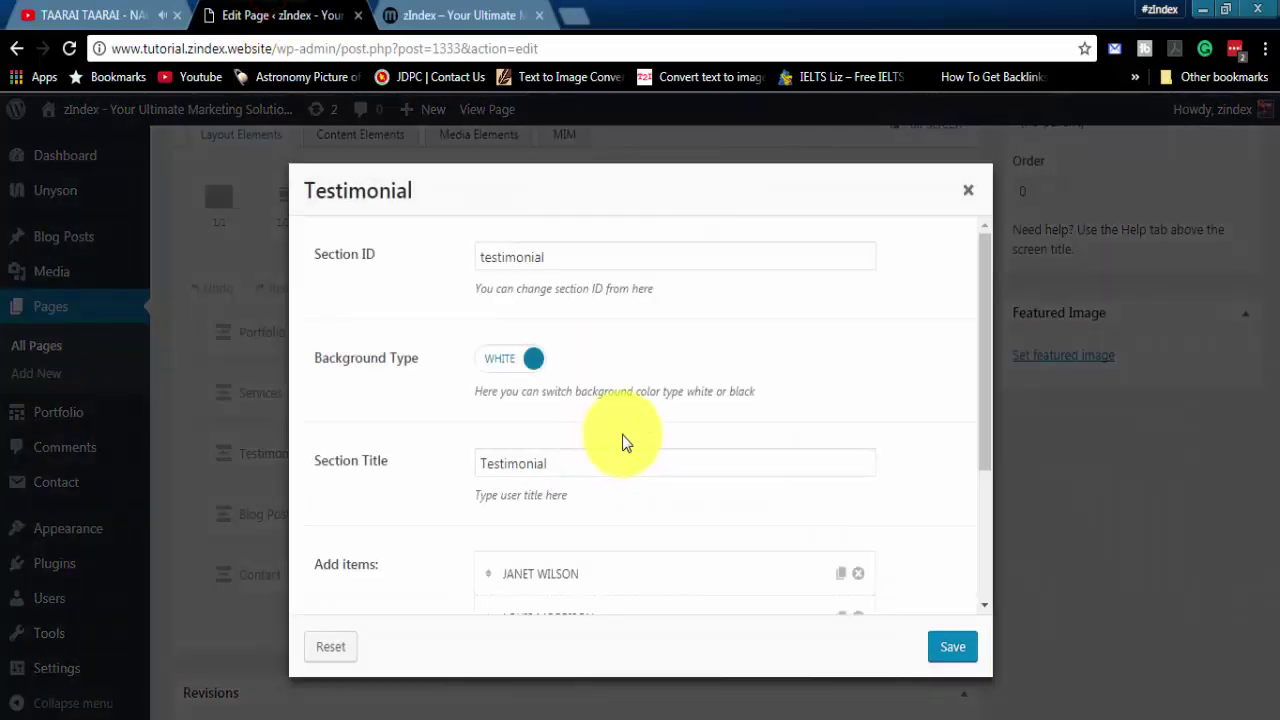
scroll(624, 443, down, 2)
click(594, 500)
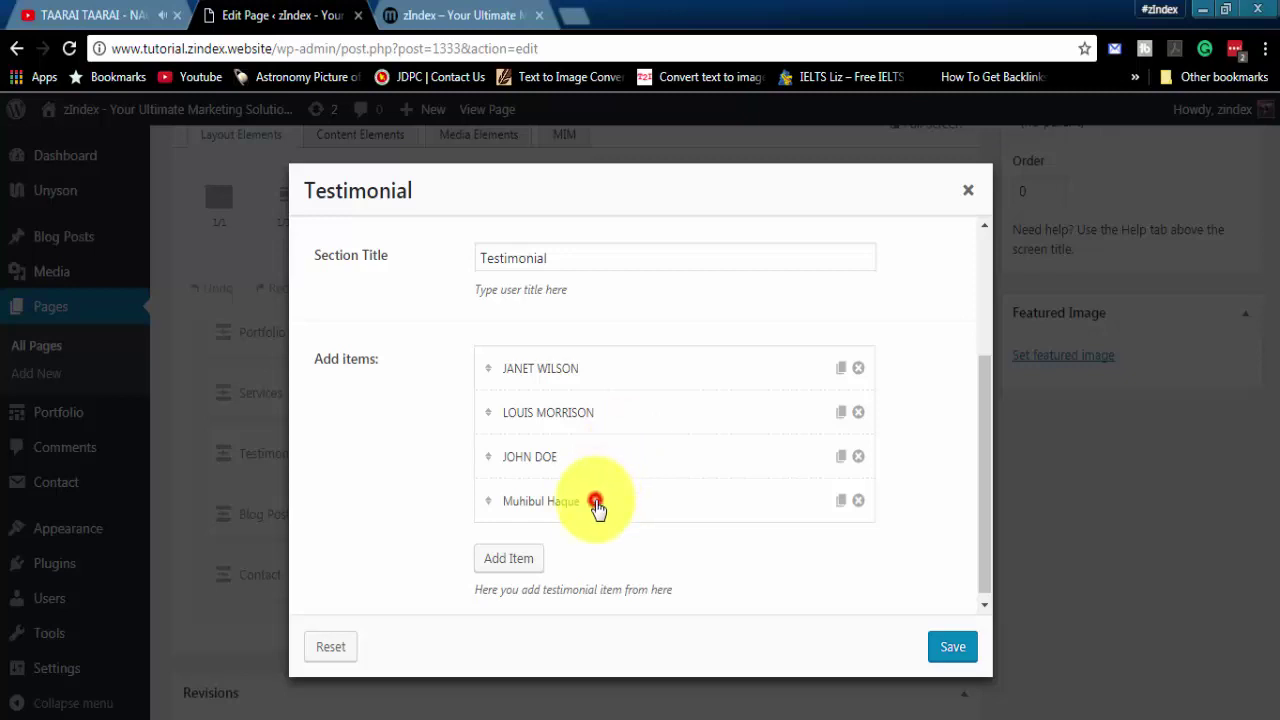
scroll(664, 450, down, 3)
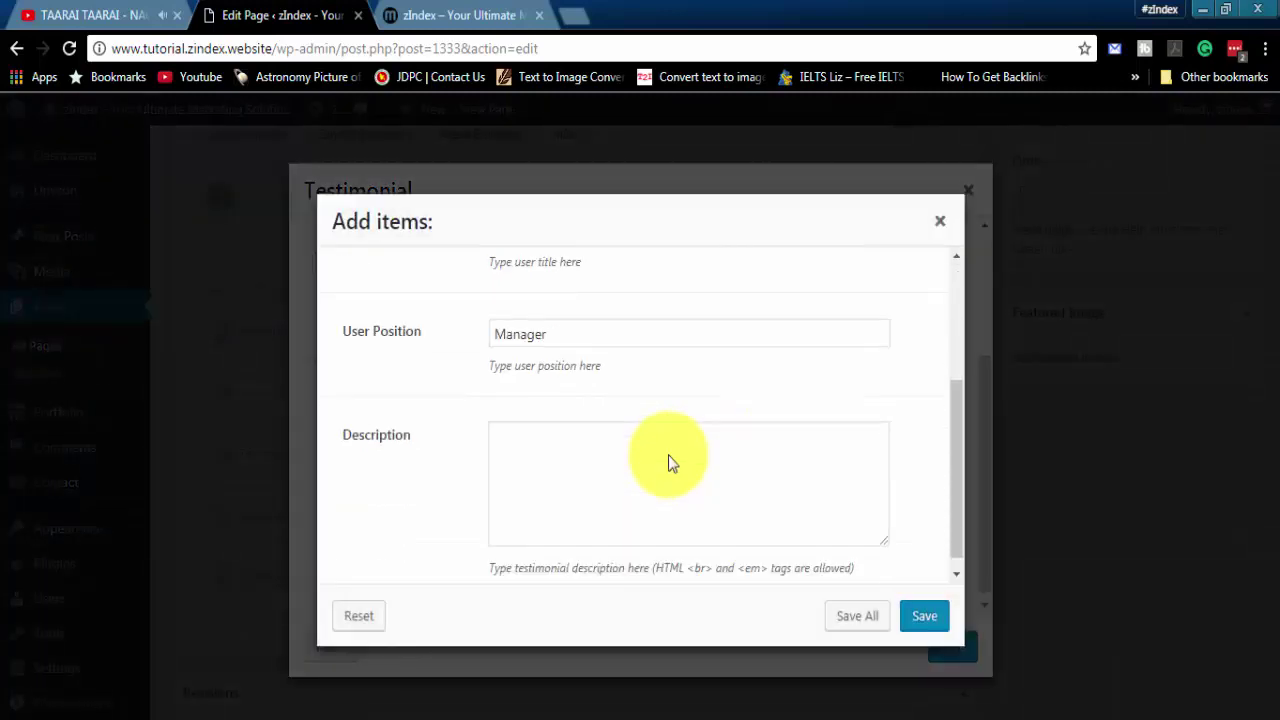
click(600, 455)
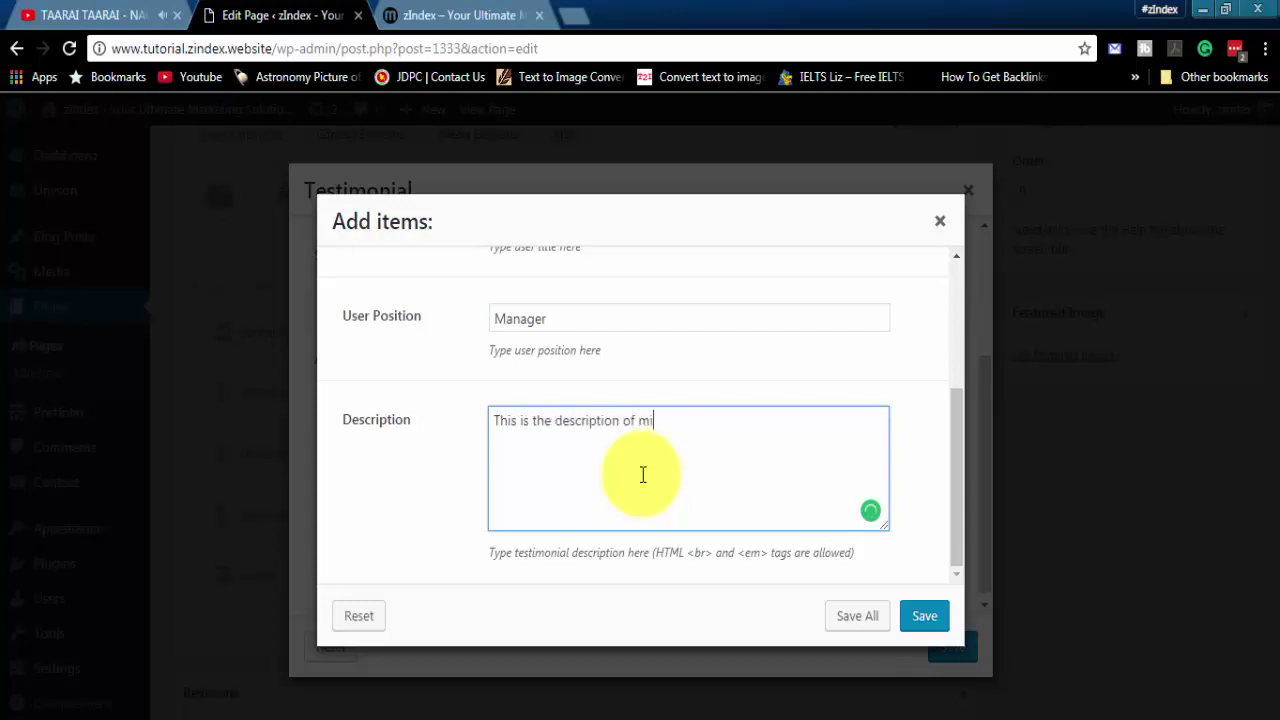
- Copy the description sentence and paste it after itself until the sentence stands there three times
key(ctrl+a)
key(ctrl+c)
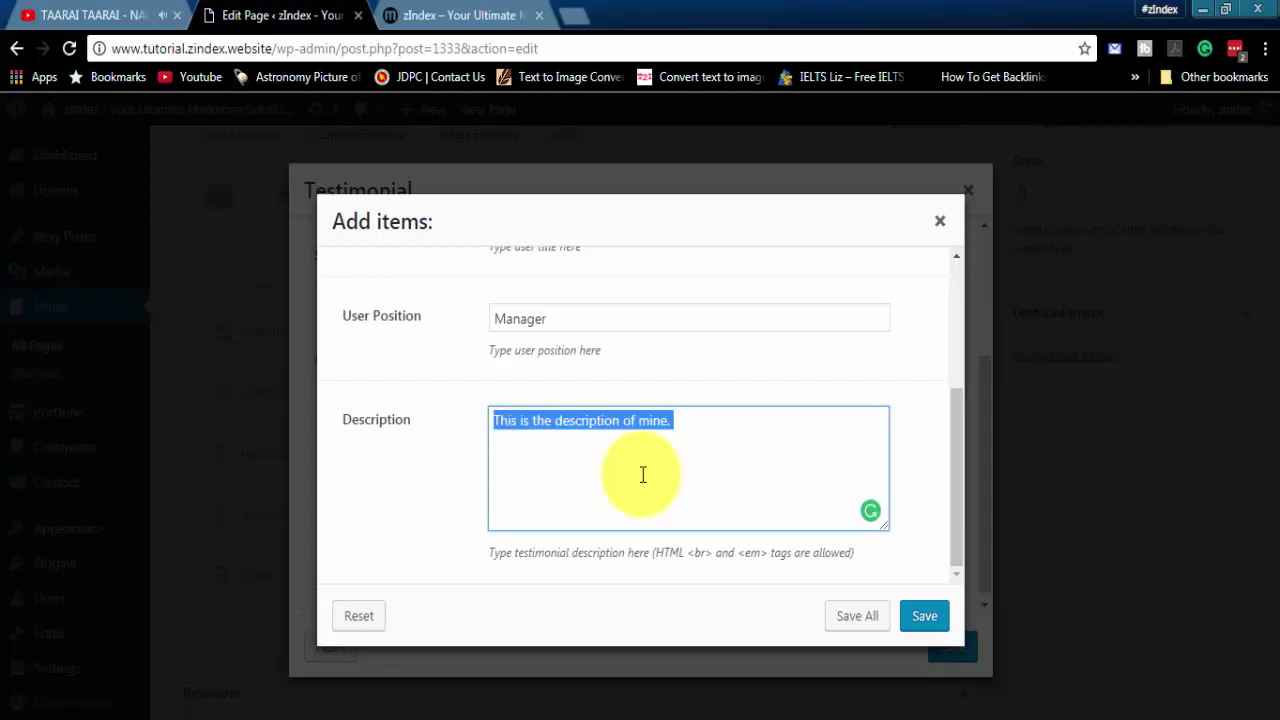
key(Right)
key(ctrl+v)
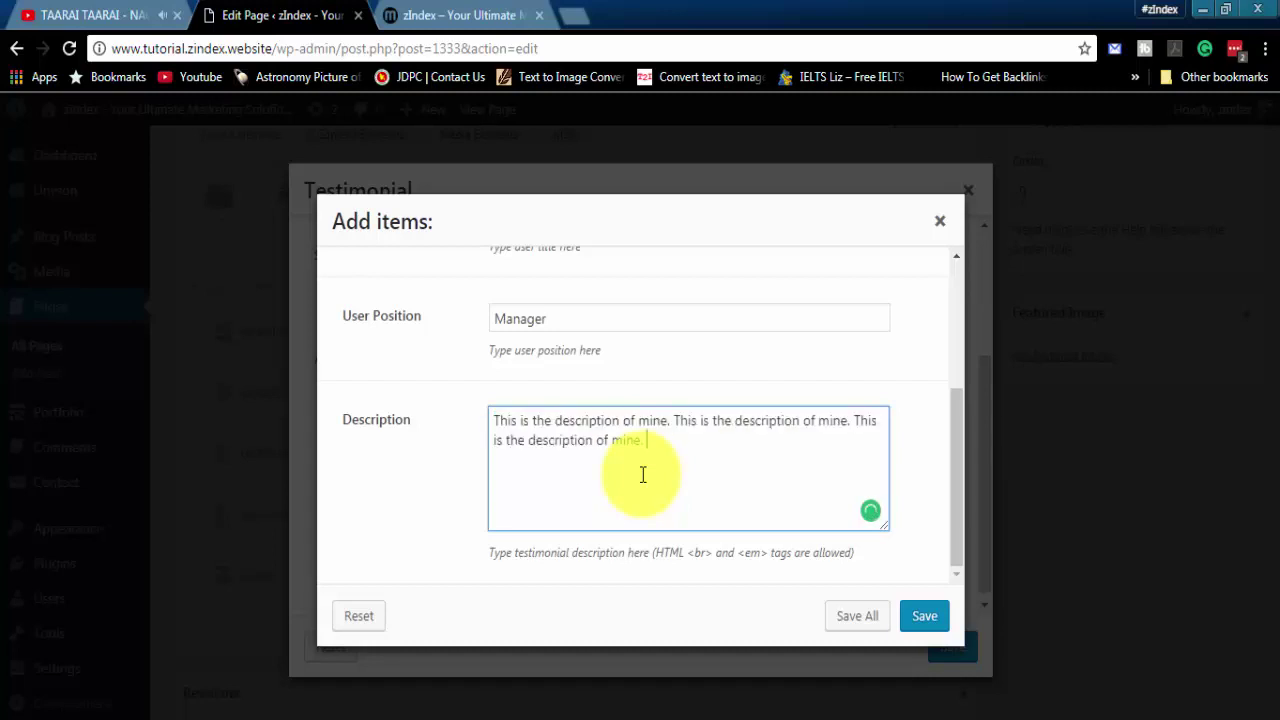
- Save the edited testimonial item and the Testimonial settings, and update the page
click(926, 614)
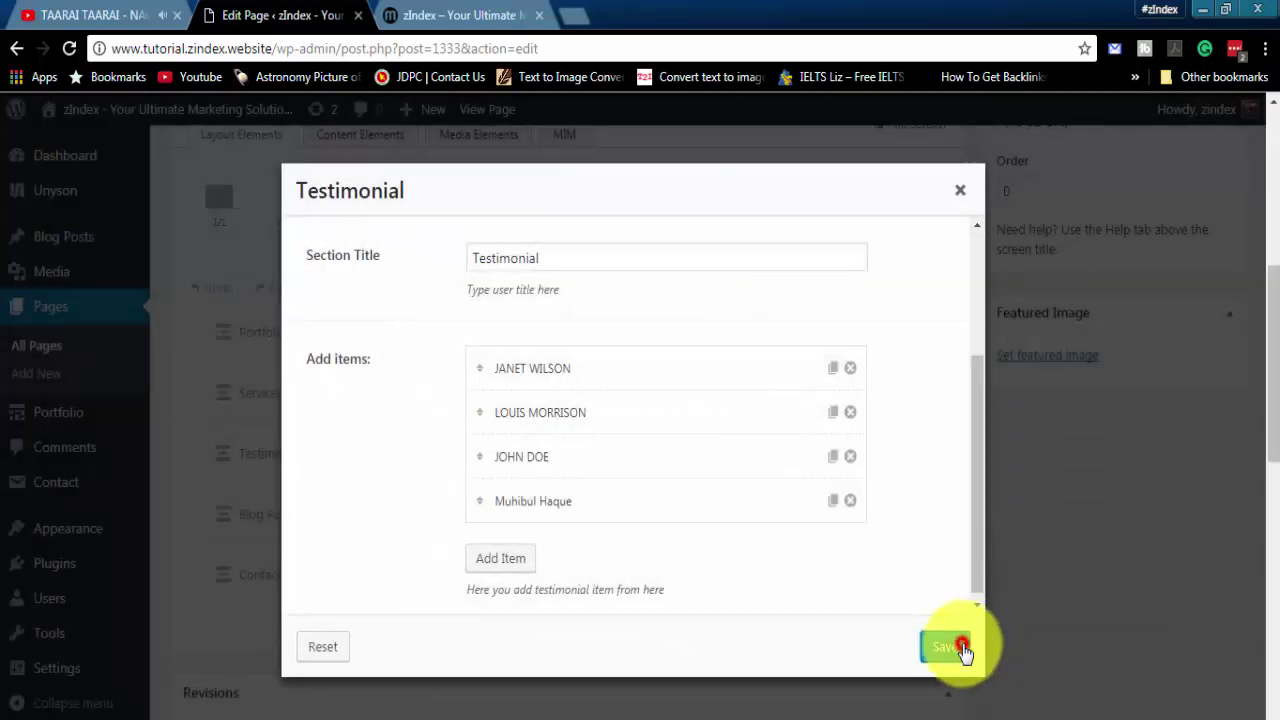
click(957, 648)
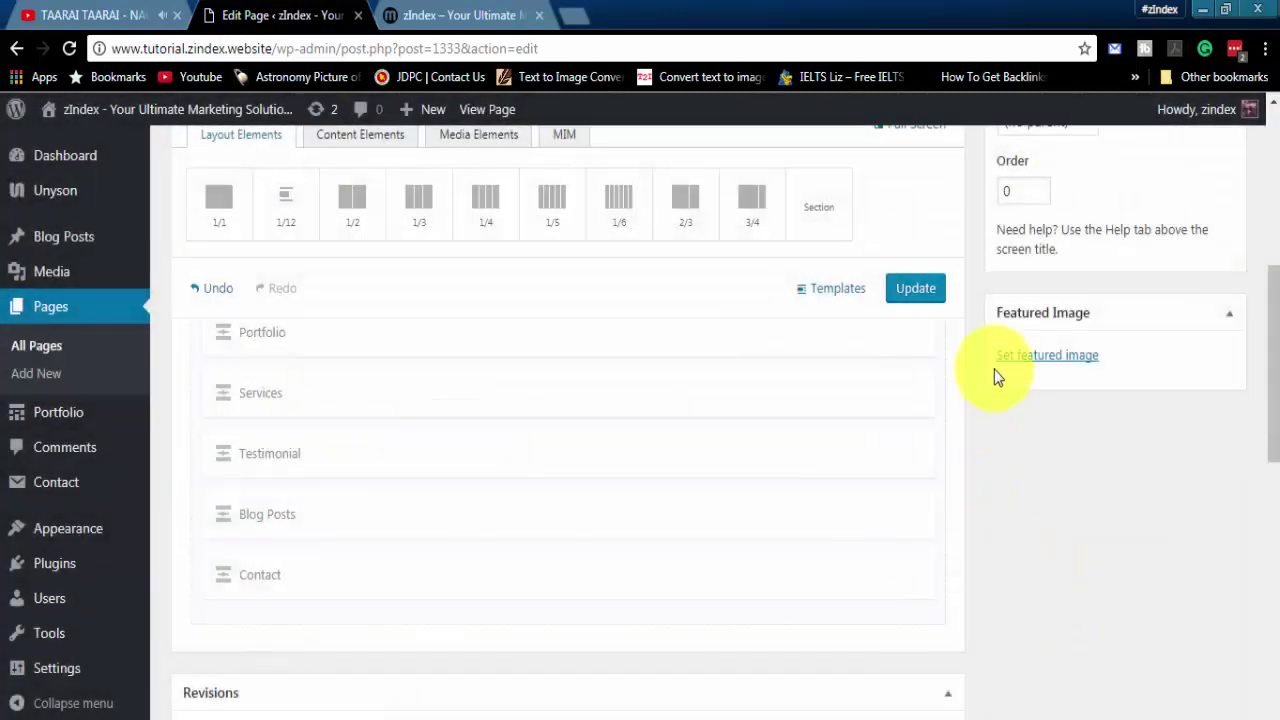
click(928, 288)
- Reload the live home page to check the Testimonial section with the added description
click(462, 15)
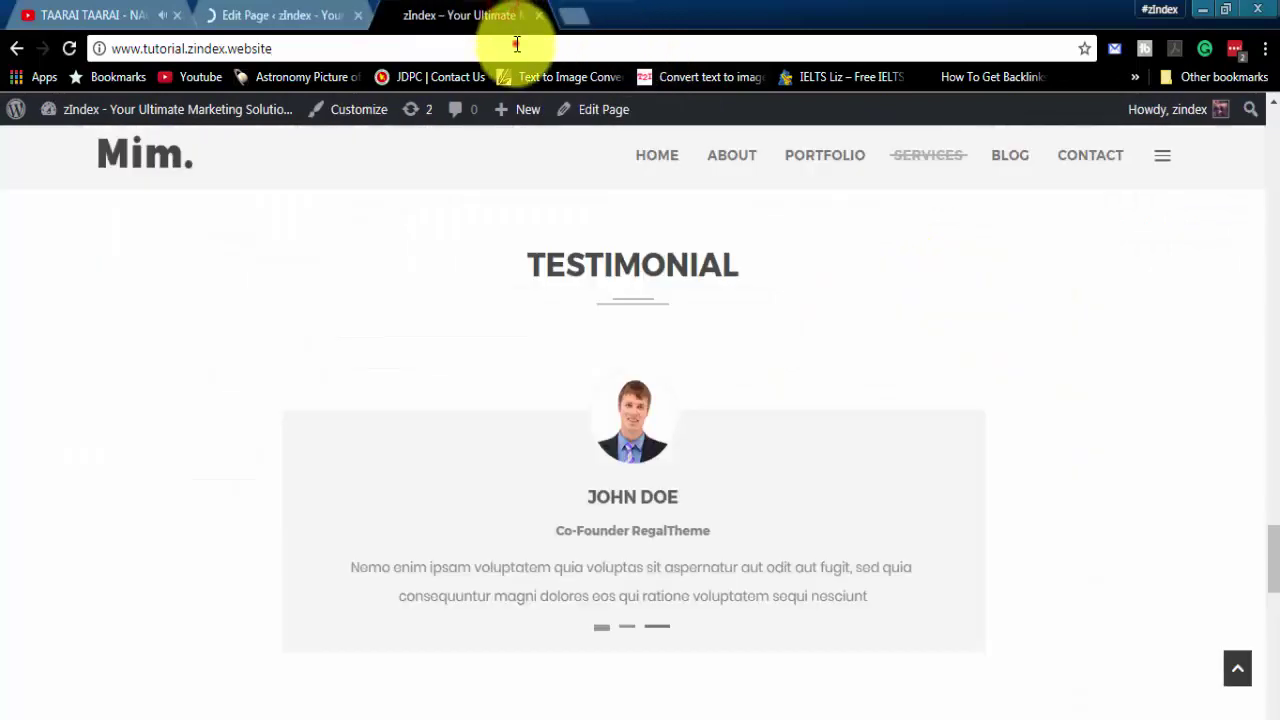
click(517, 46)
key(Return)
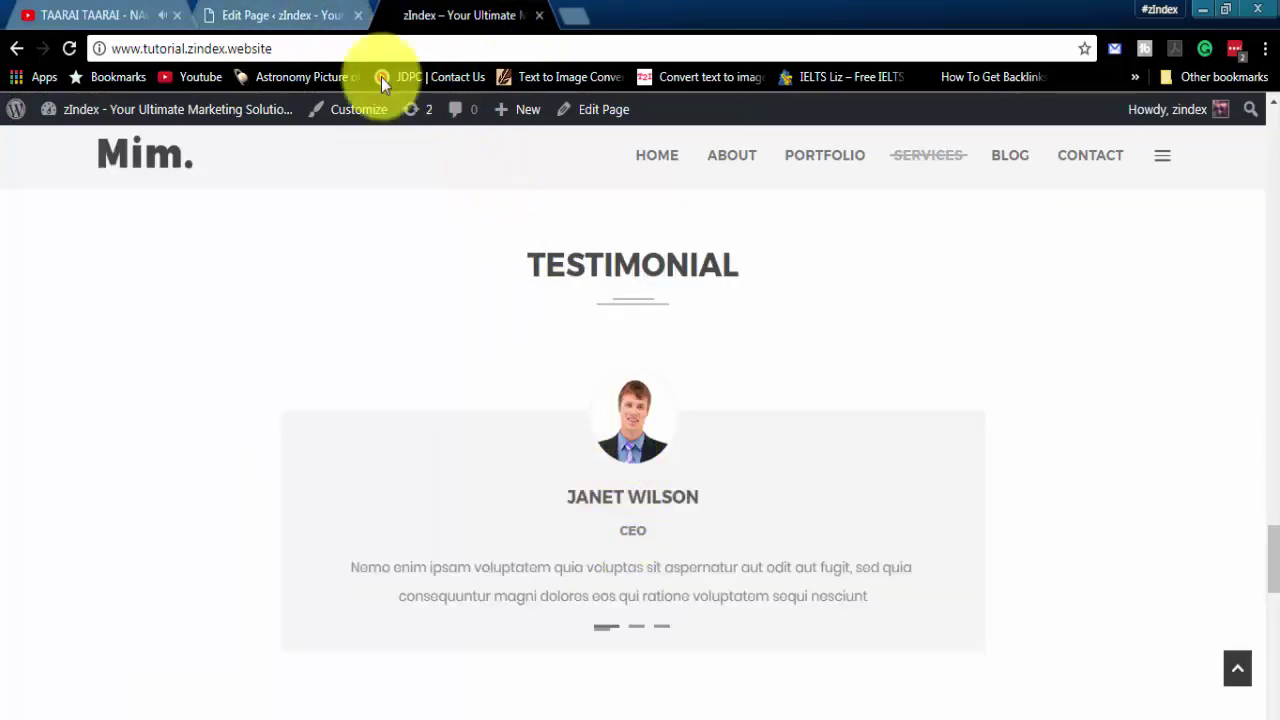
- Remove the first item from the Testimonial element, save the element's settings and update the page
click(255, 15)
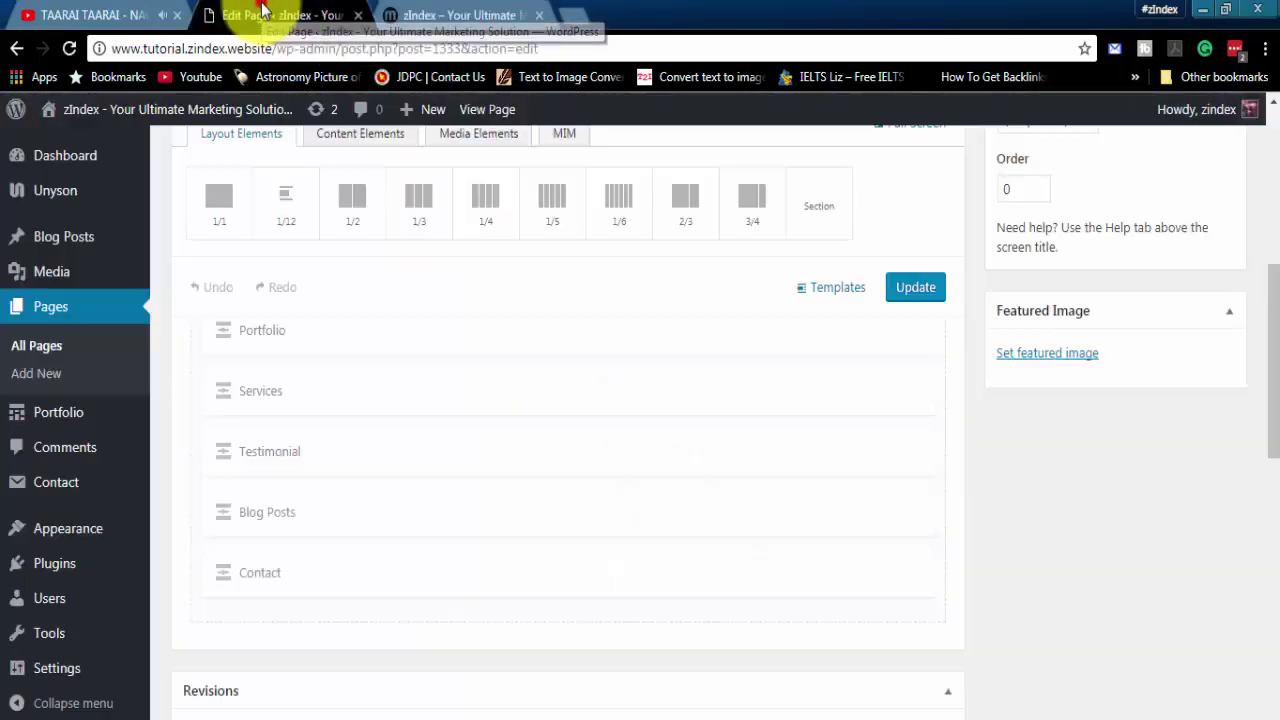
click(316, 458)
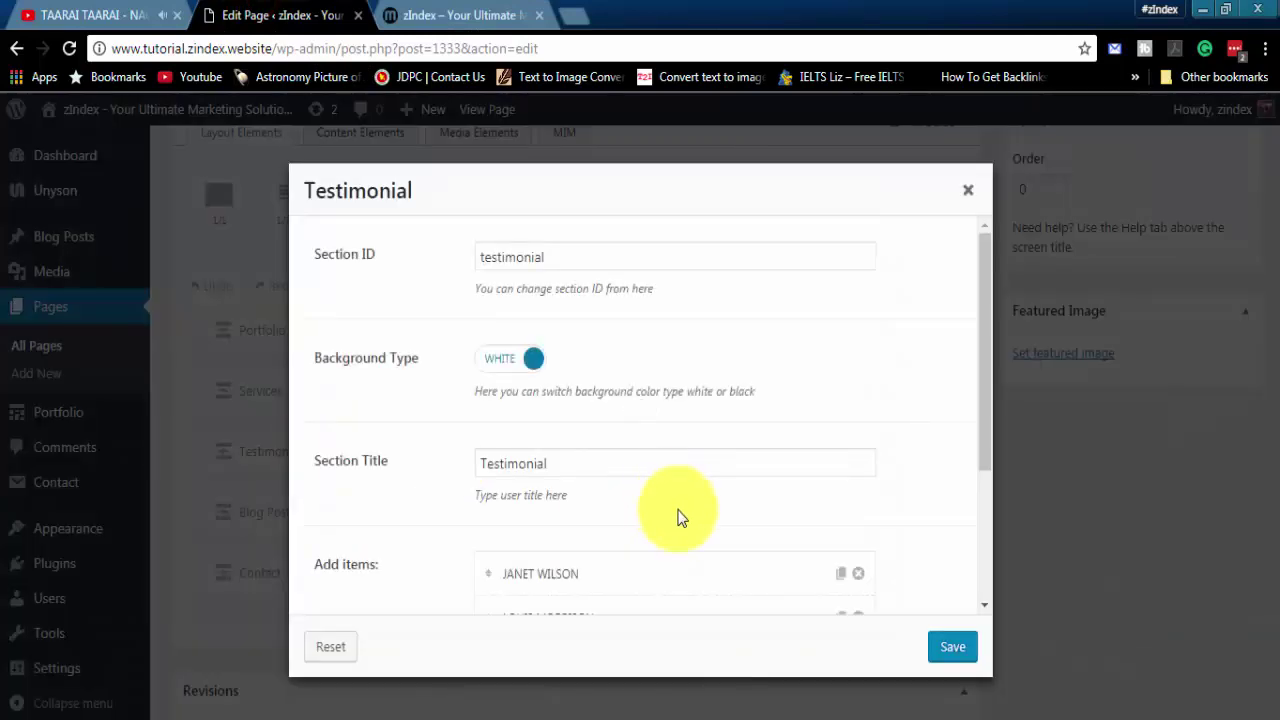
scroll(680, 514, down, 2)
click(858, 363)
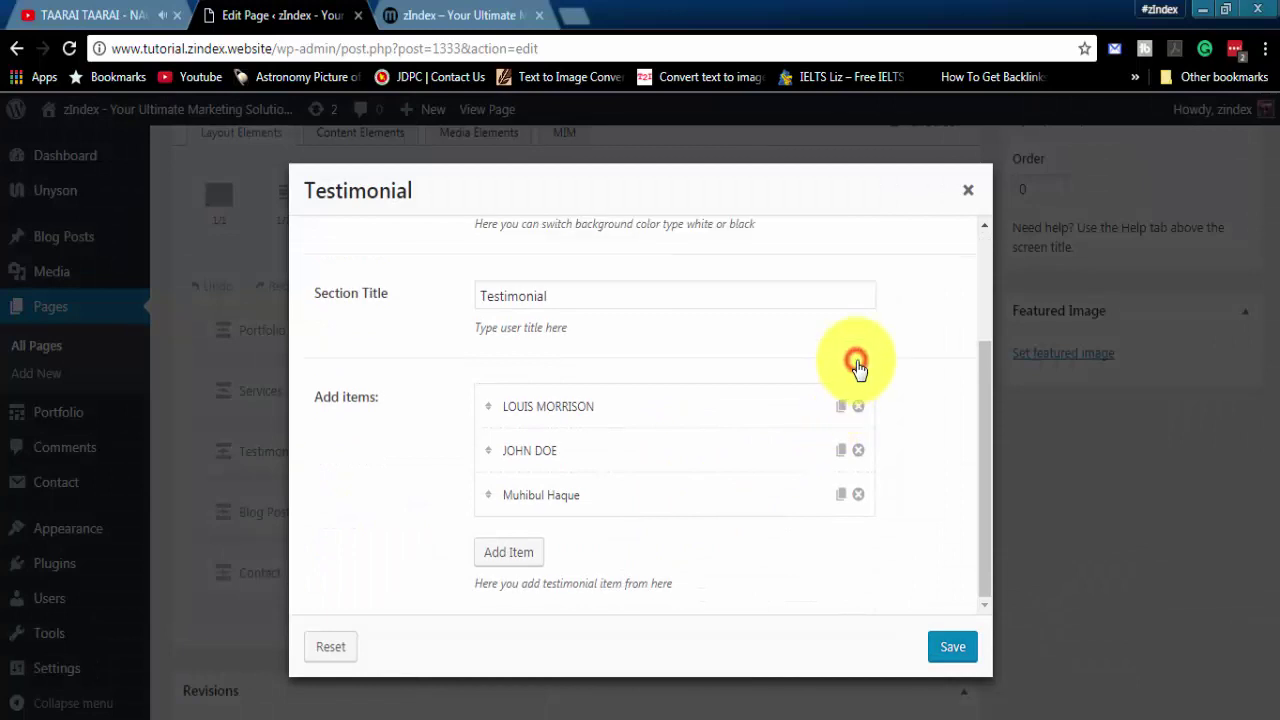
click(949, 648)
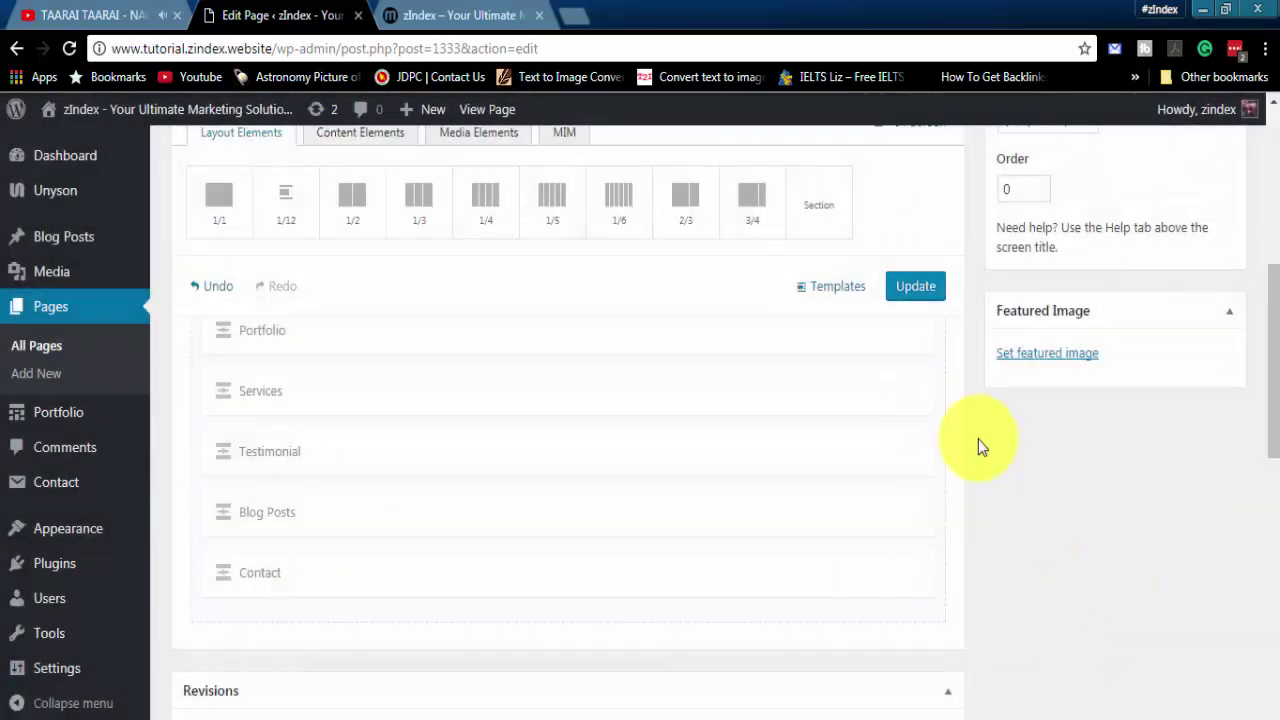
click(916, 289)
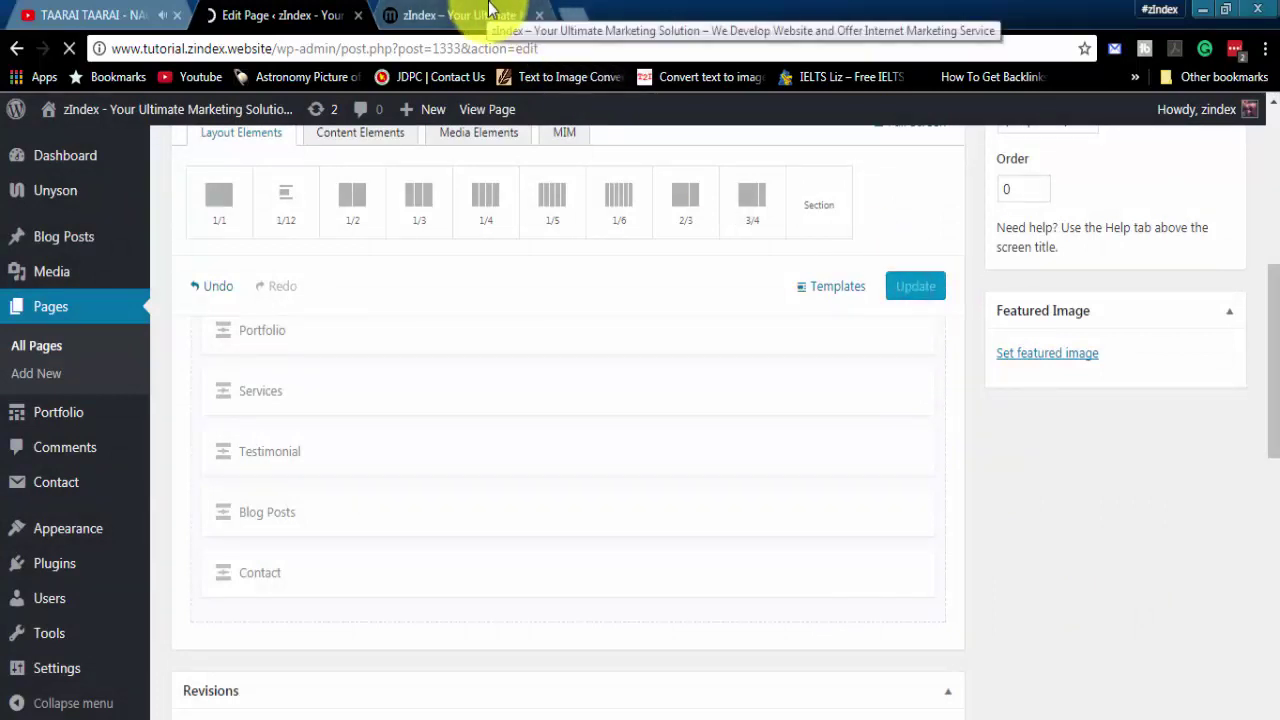
- Reload the live home page and go through the slides of its Testimonial section
click(489, 15)
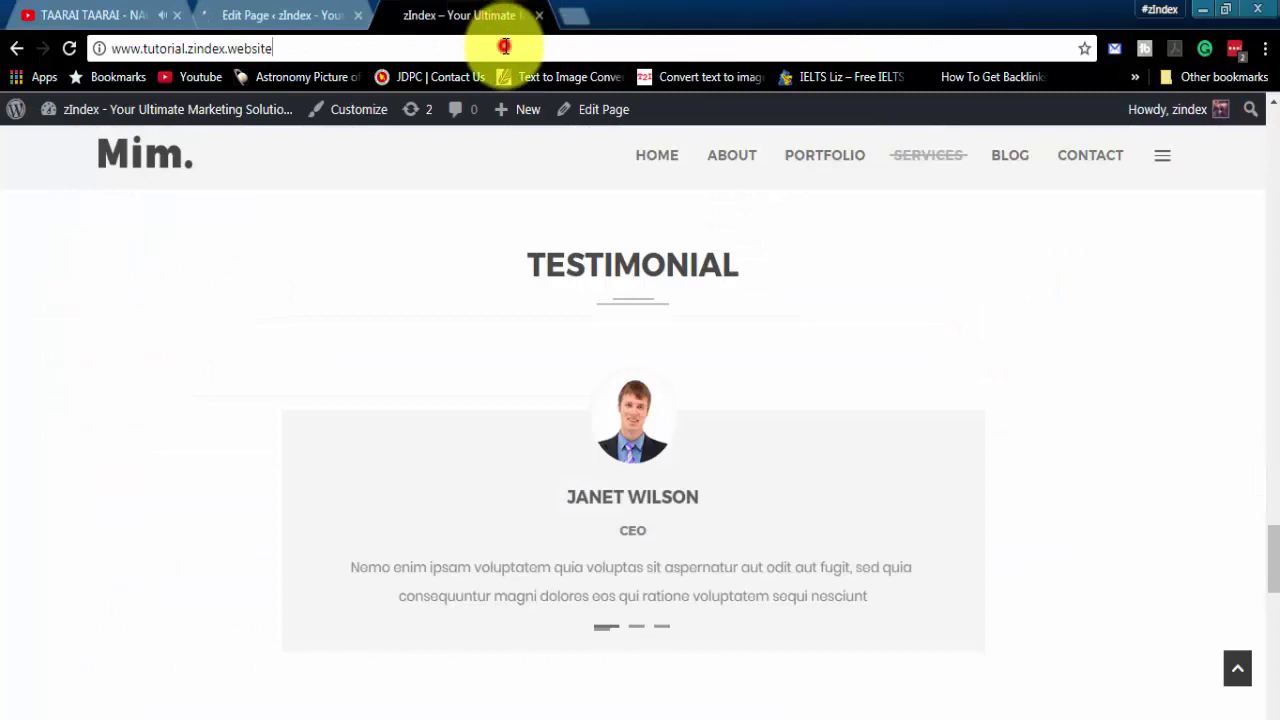
click(506, 47)
key(Return)
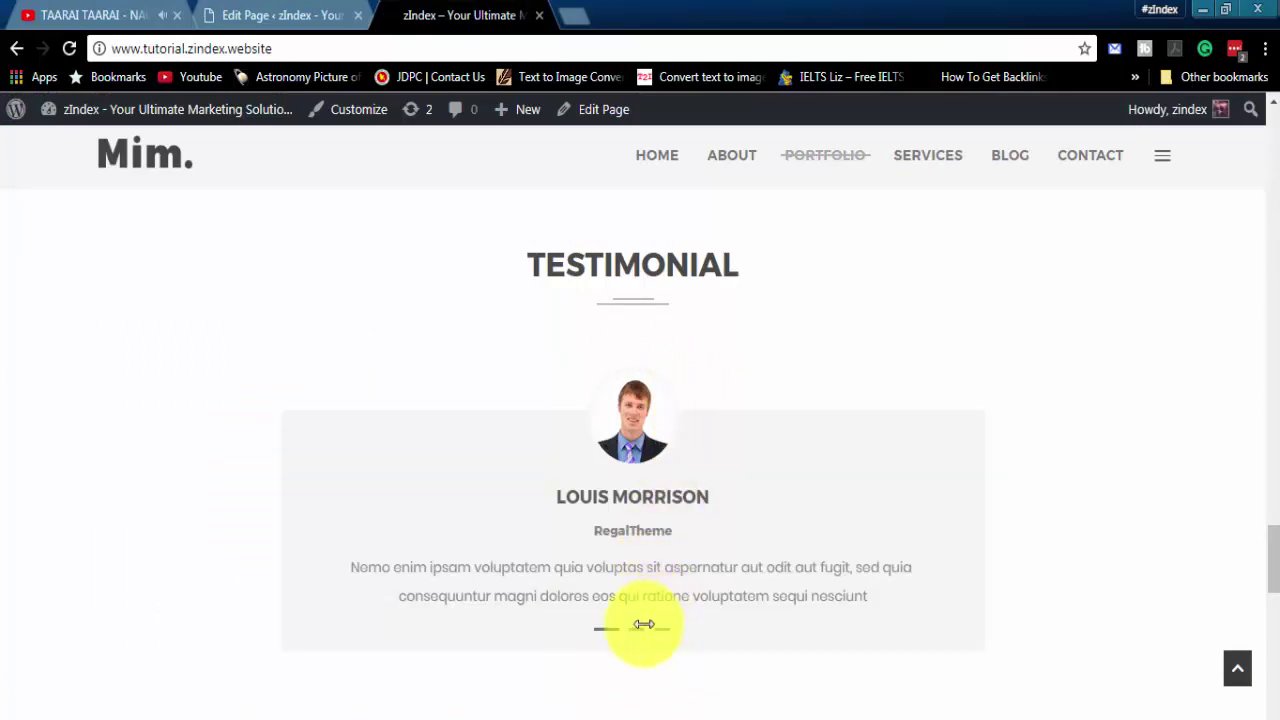
click(639, 637)
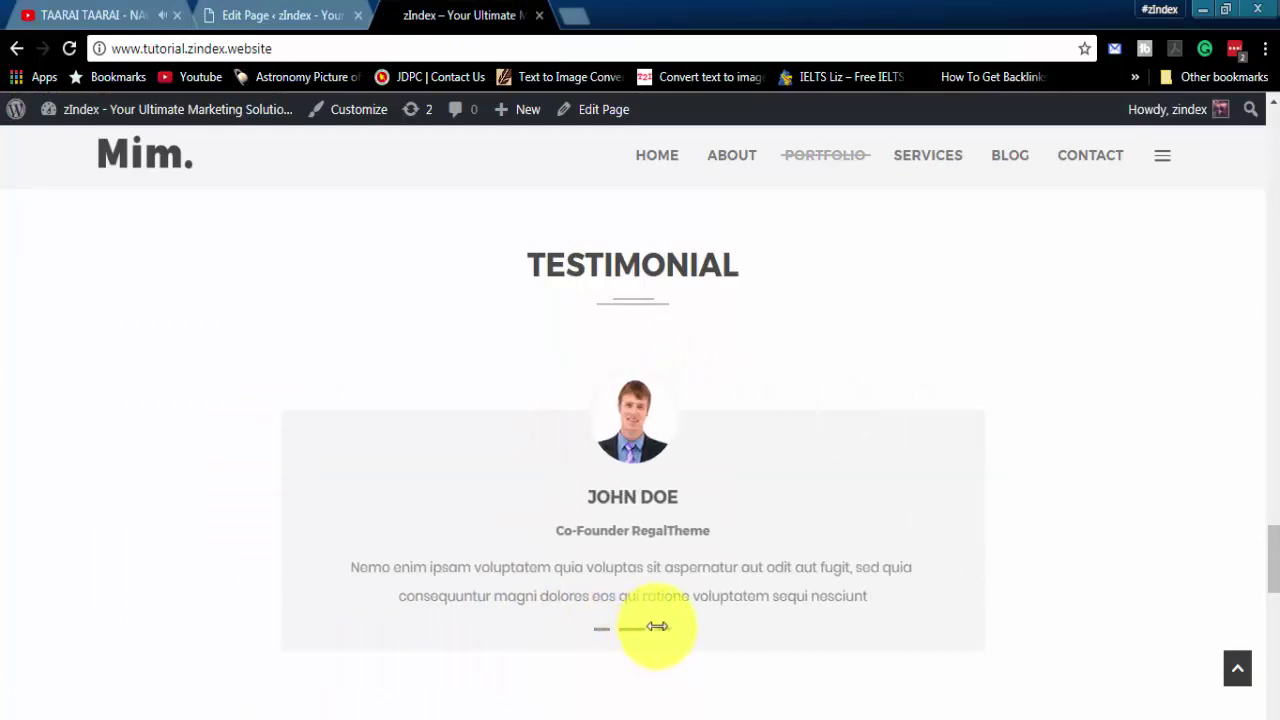
click(664, 640)
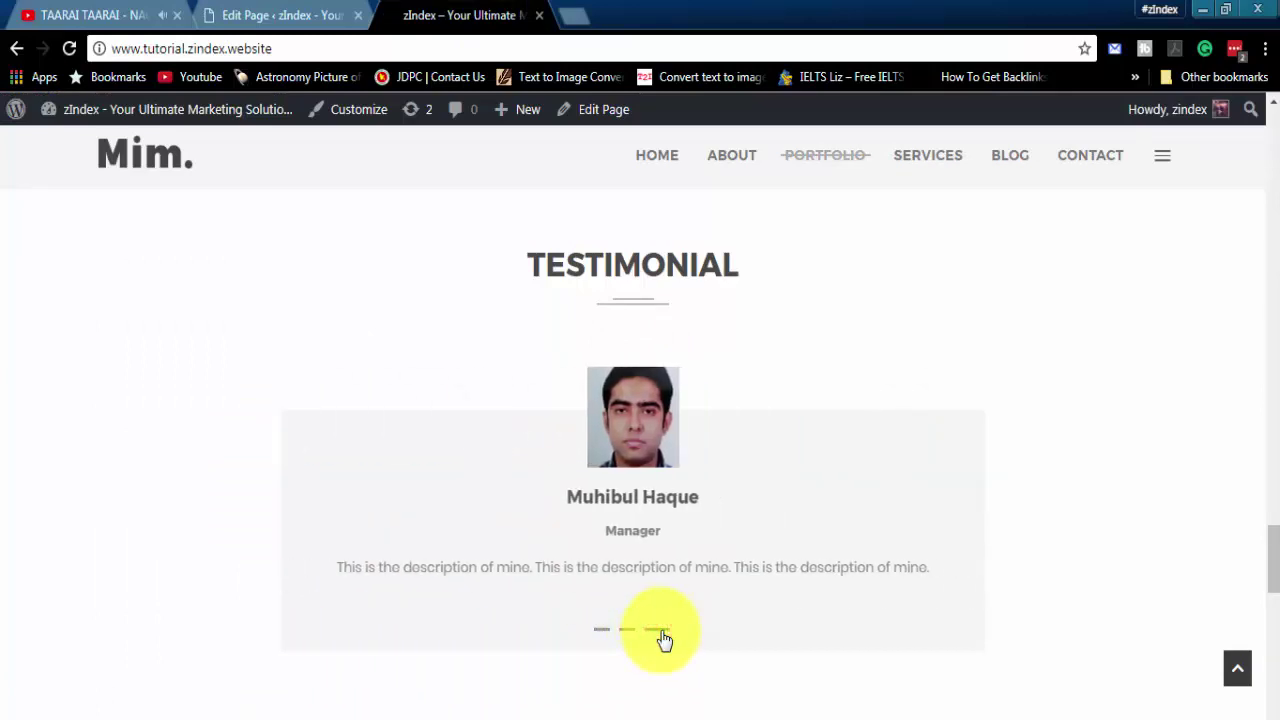
- View the blog section of the live home page and open the list of all blog posts in a new tab
scroll(816, 583, down, 7)
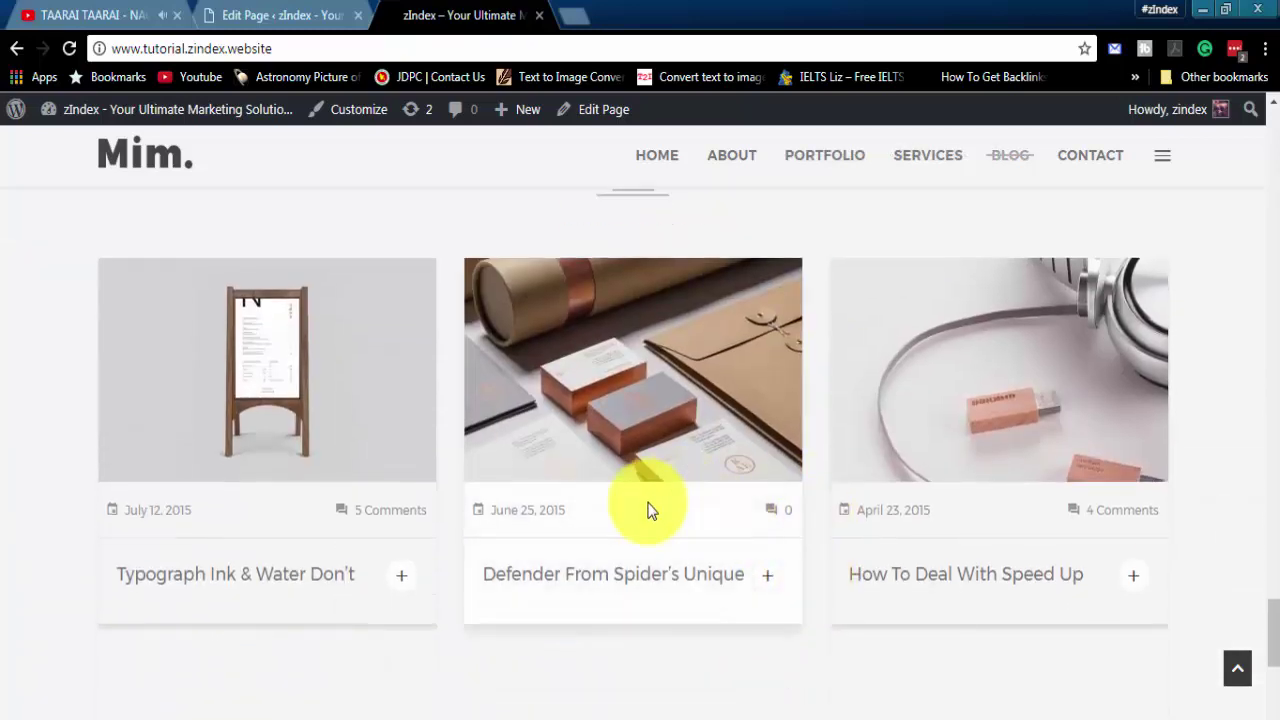
scroll(645, 510, down, 3)
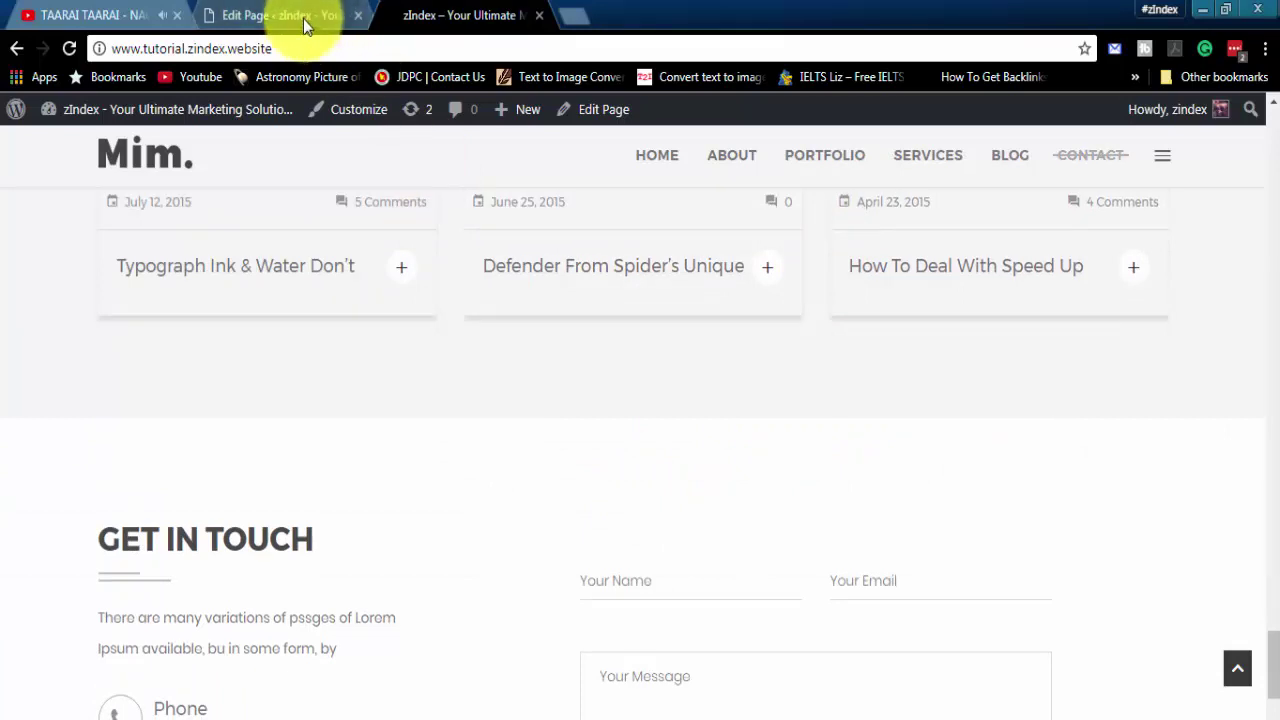
click(303, 18)
mouse_move(80, 233)
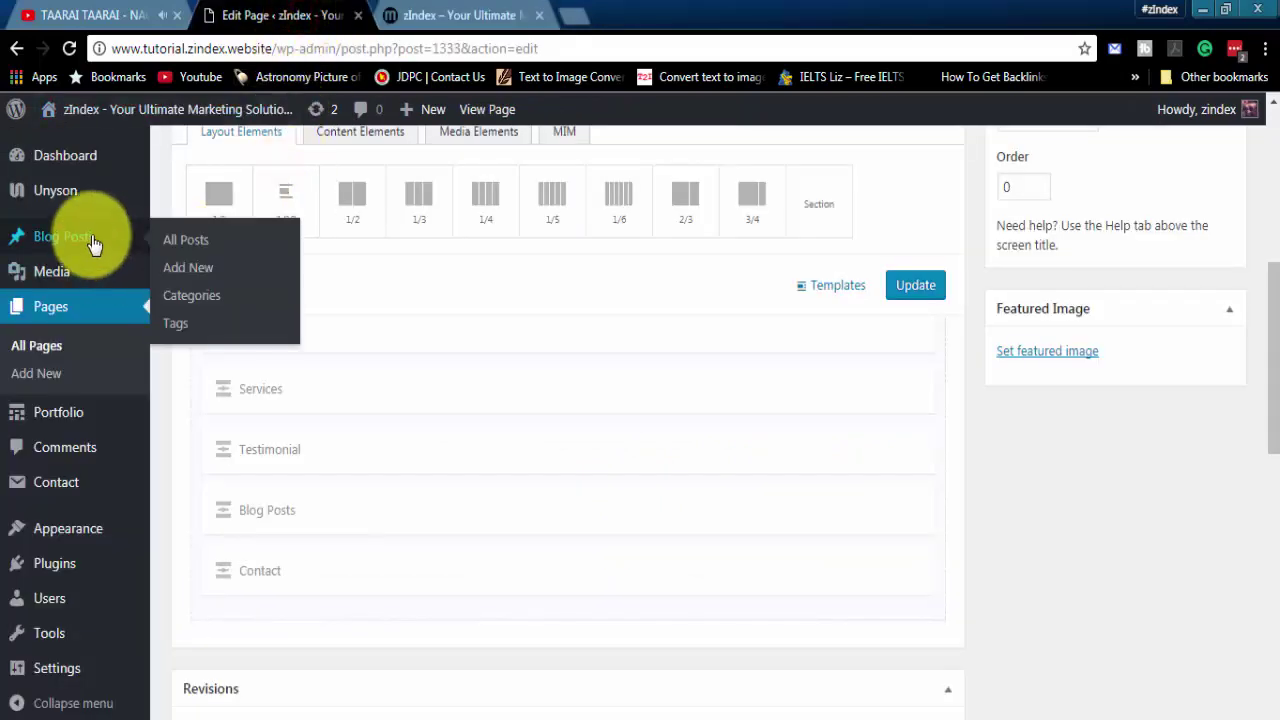
middle_click(192, 242)
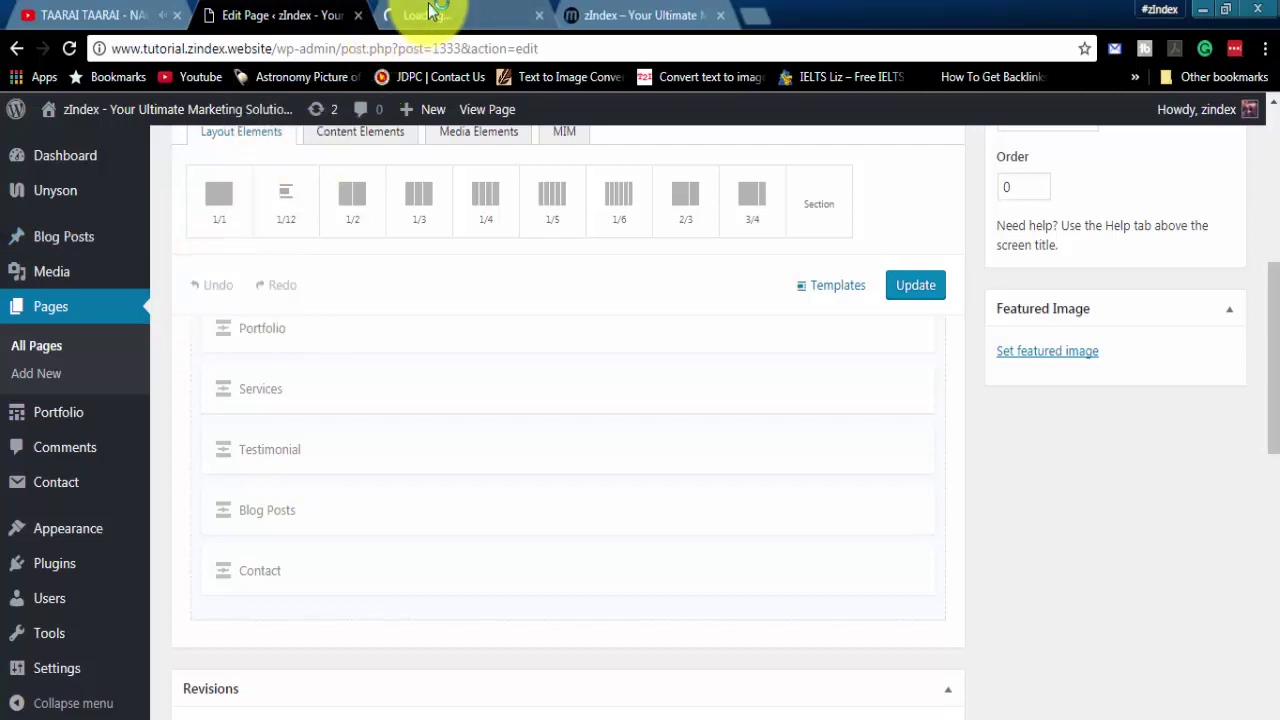
click(430, 14)
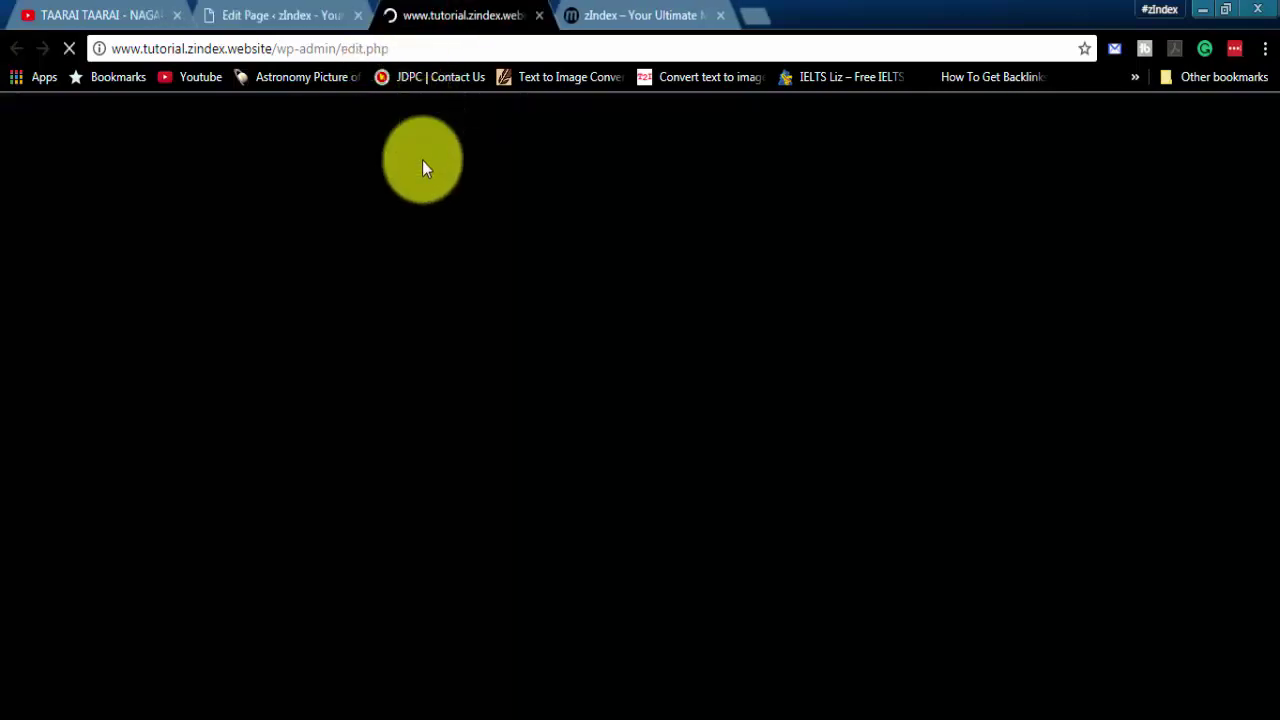
- Compare the listed blog posts with those shown in the live home page's blog section
scroll(335, 335, down, 5)
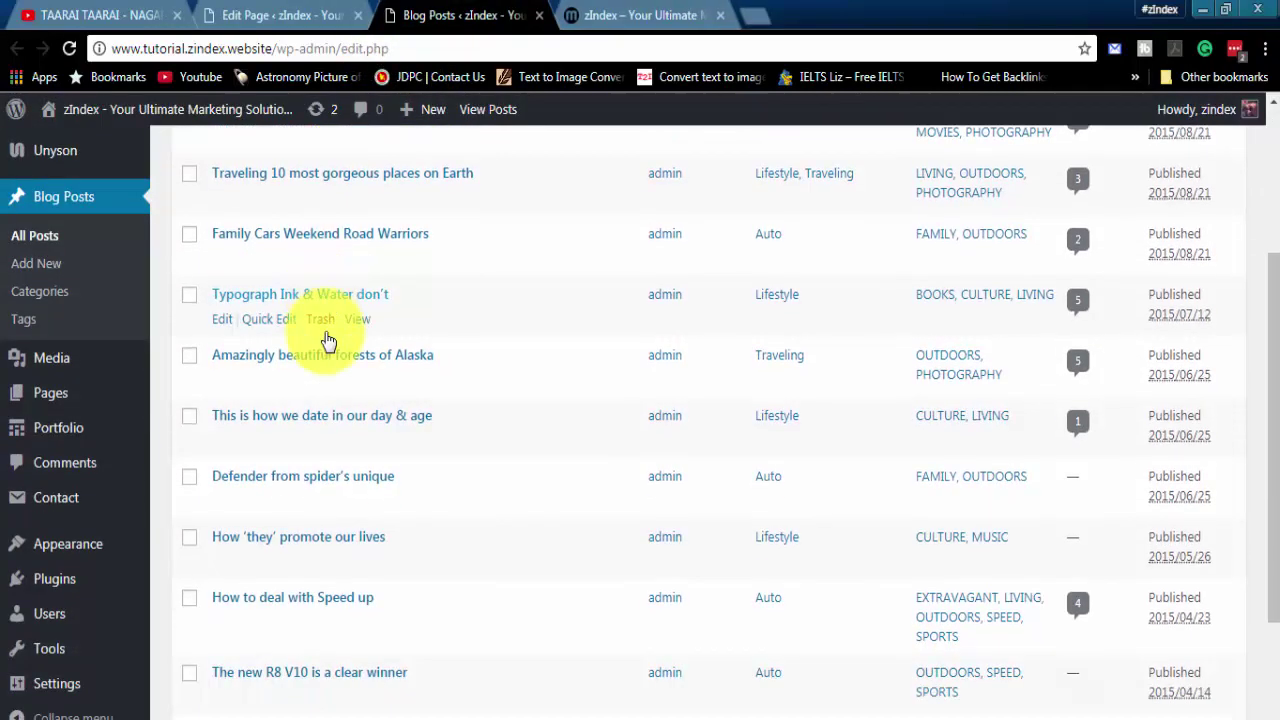
click(658, 14)
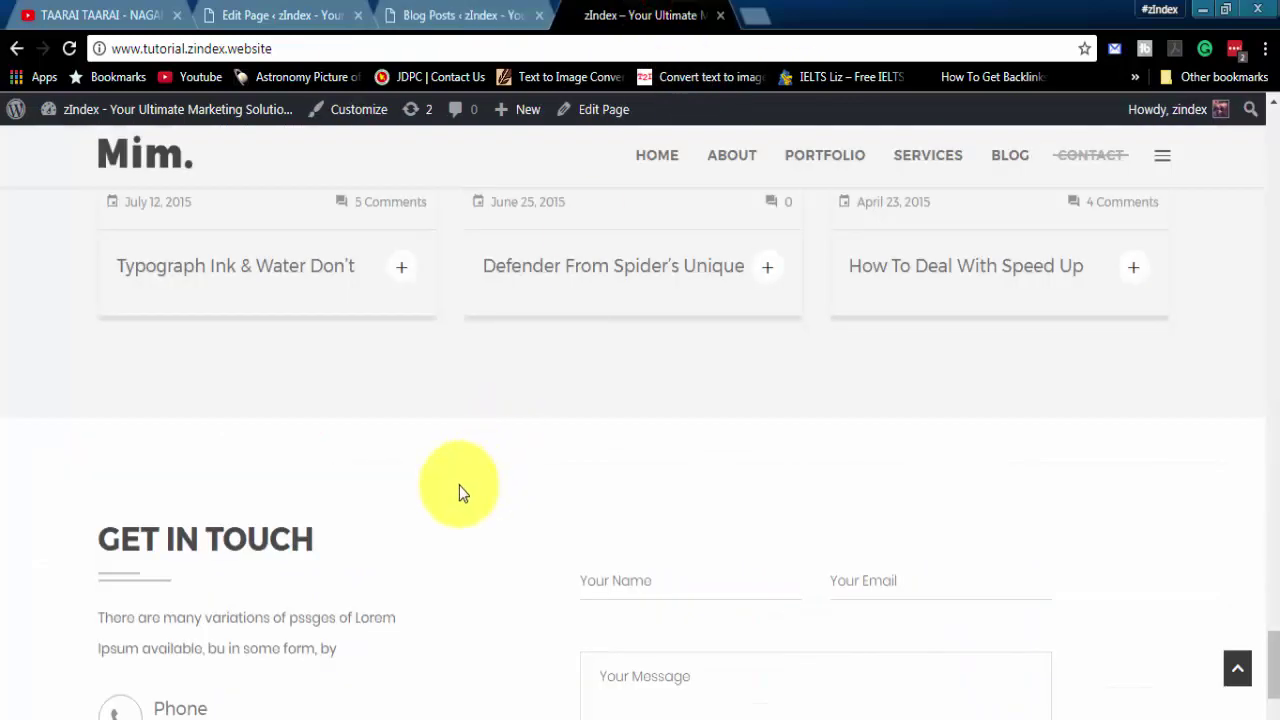
scroll(459, 485, up, 3)
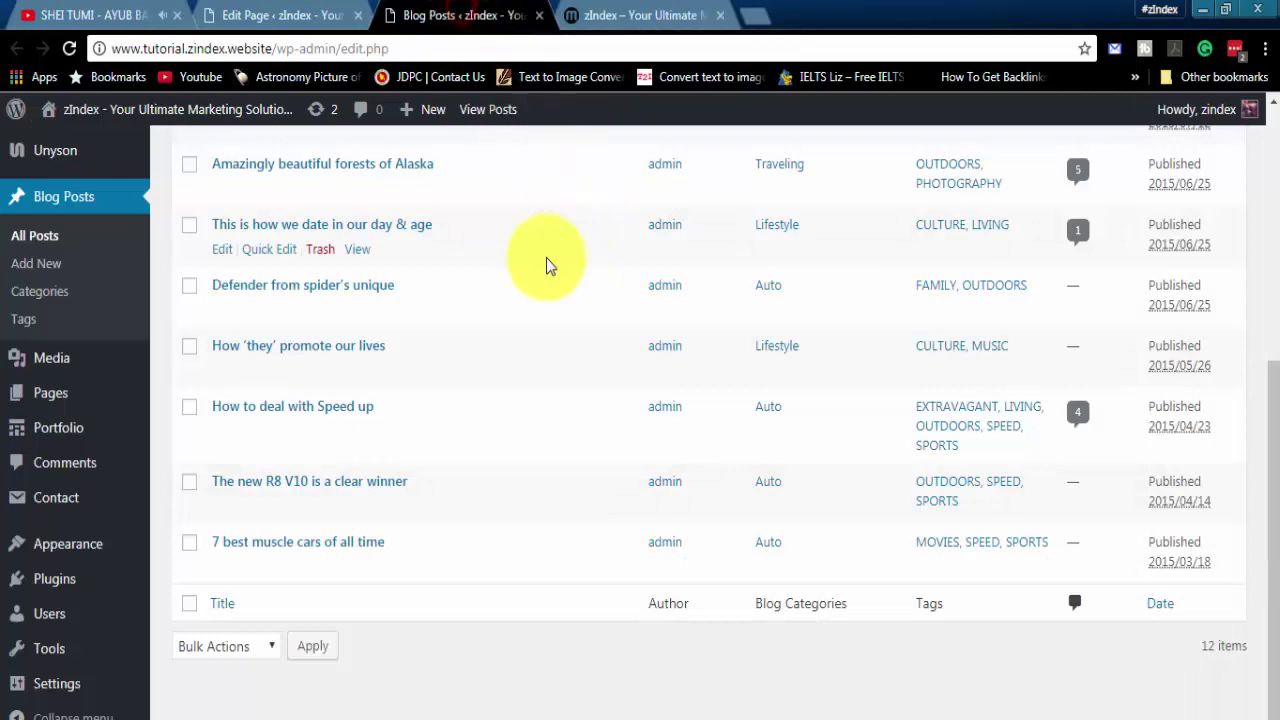
scroll(314, 251, up, 3)
- Open the post "Red Carpet the best celebrity dress of 2017" in the editor and review its content, categories, tags and featured image
click(226, 256)
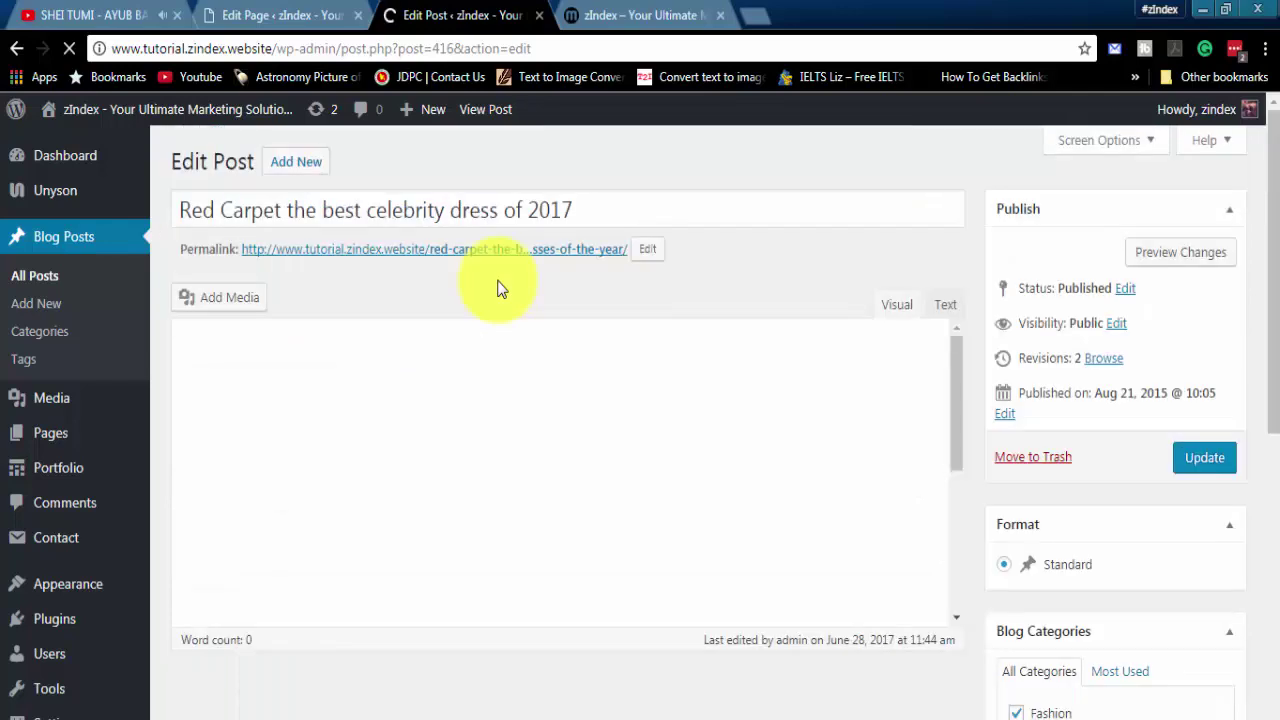
scroll(1055, 415, down, 3)
scroll(1050, 418, down, 3)
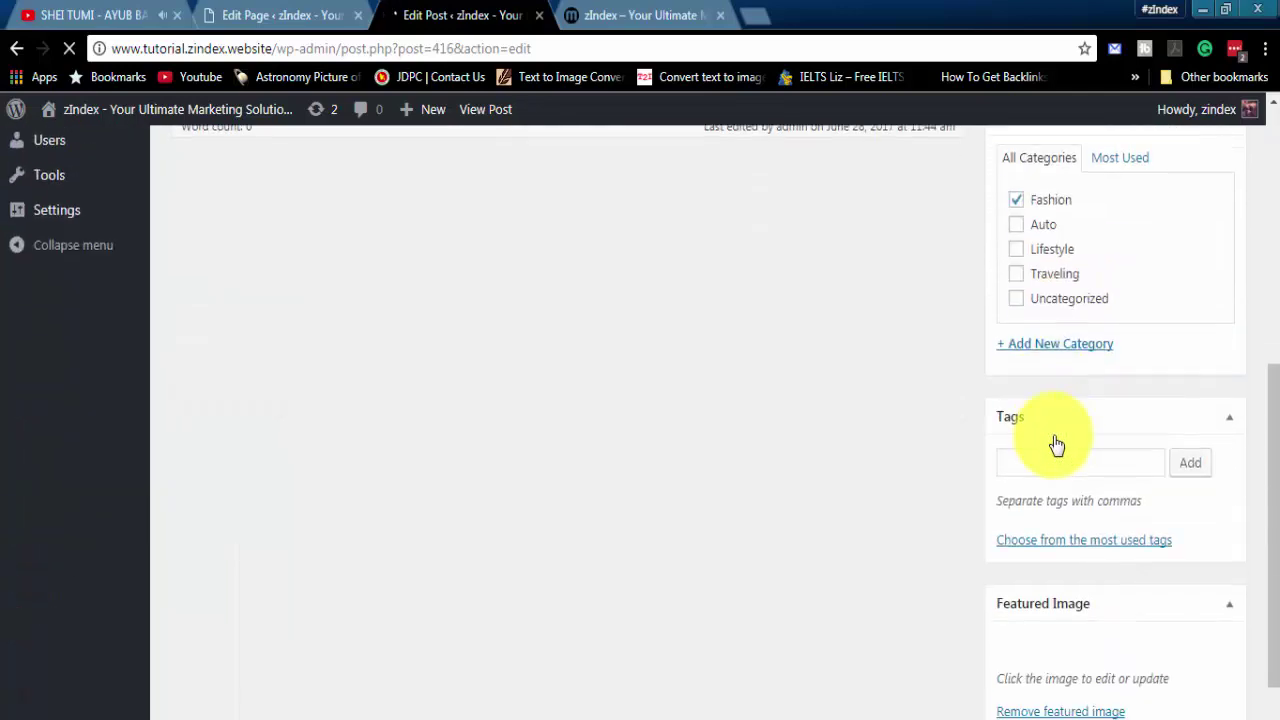
scroll(1057, 443, down, 1)
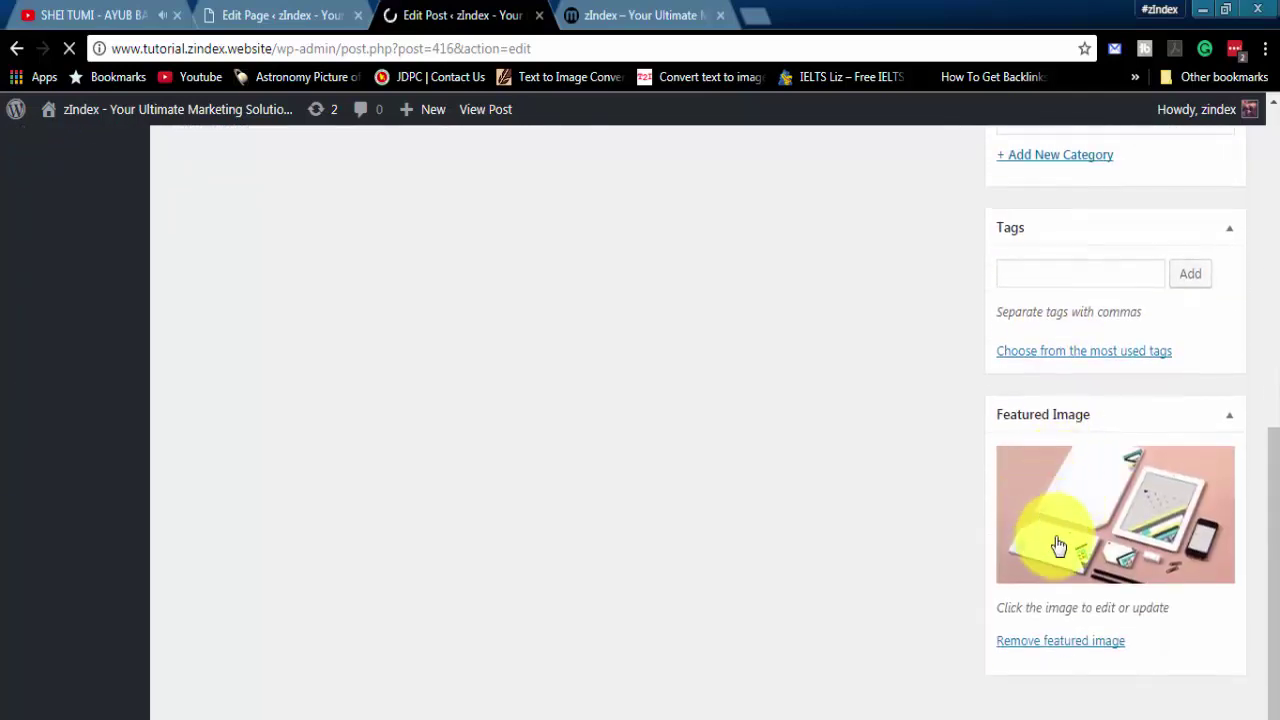
click(1062, 638)
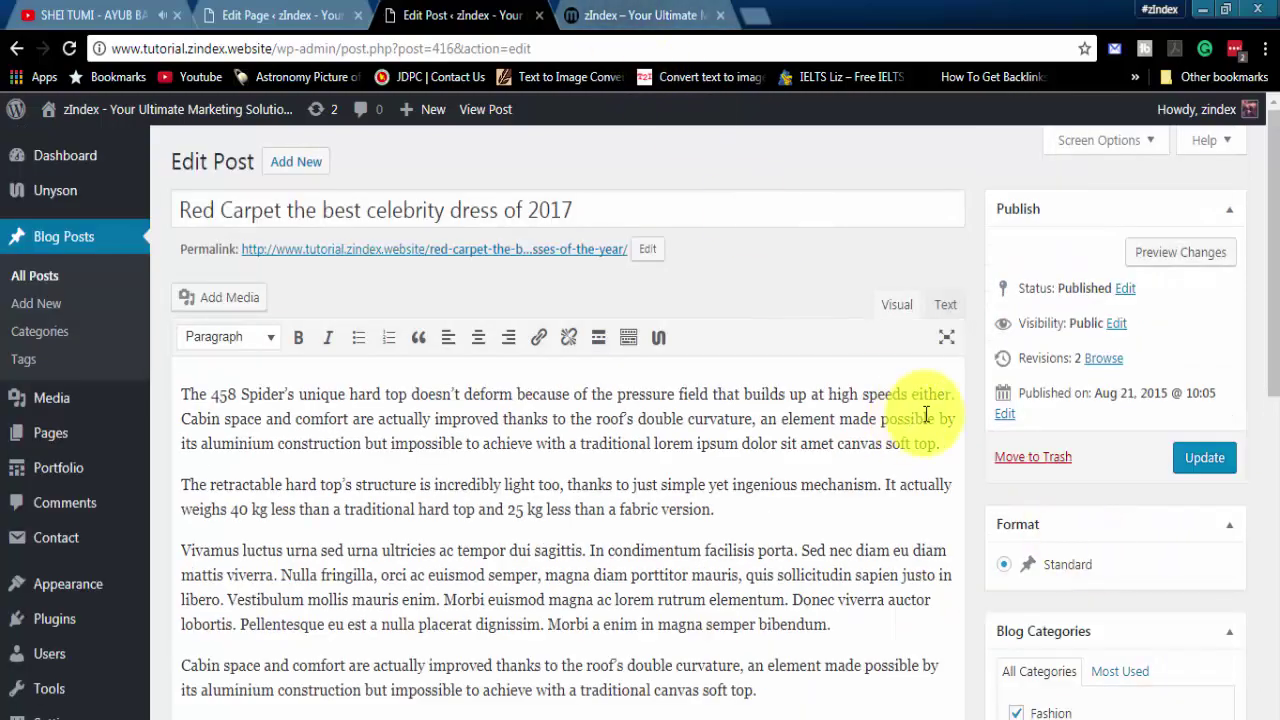
scroll(1066, 520, down, 7)
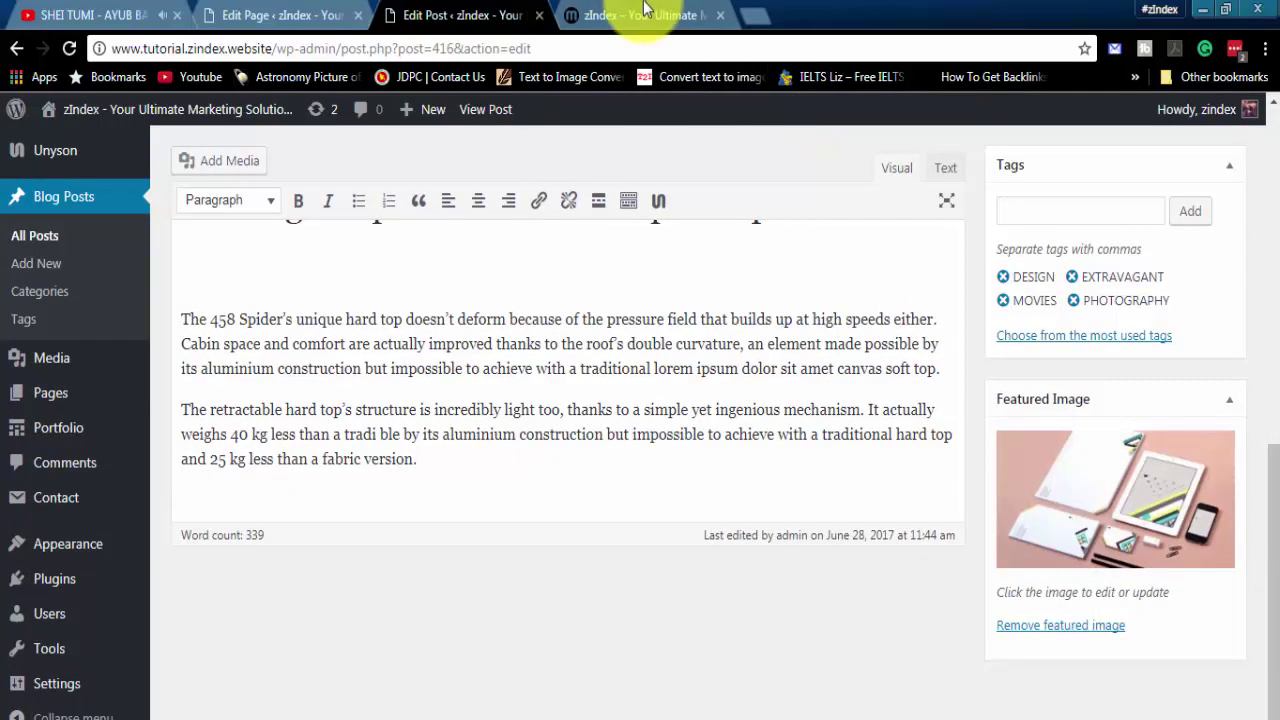
- Compare the post's title in the editor with the post titles in the live home page's blog section
click(645, 15)
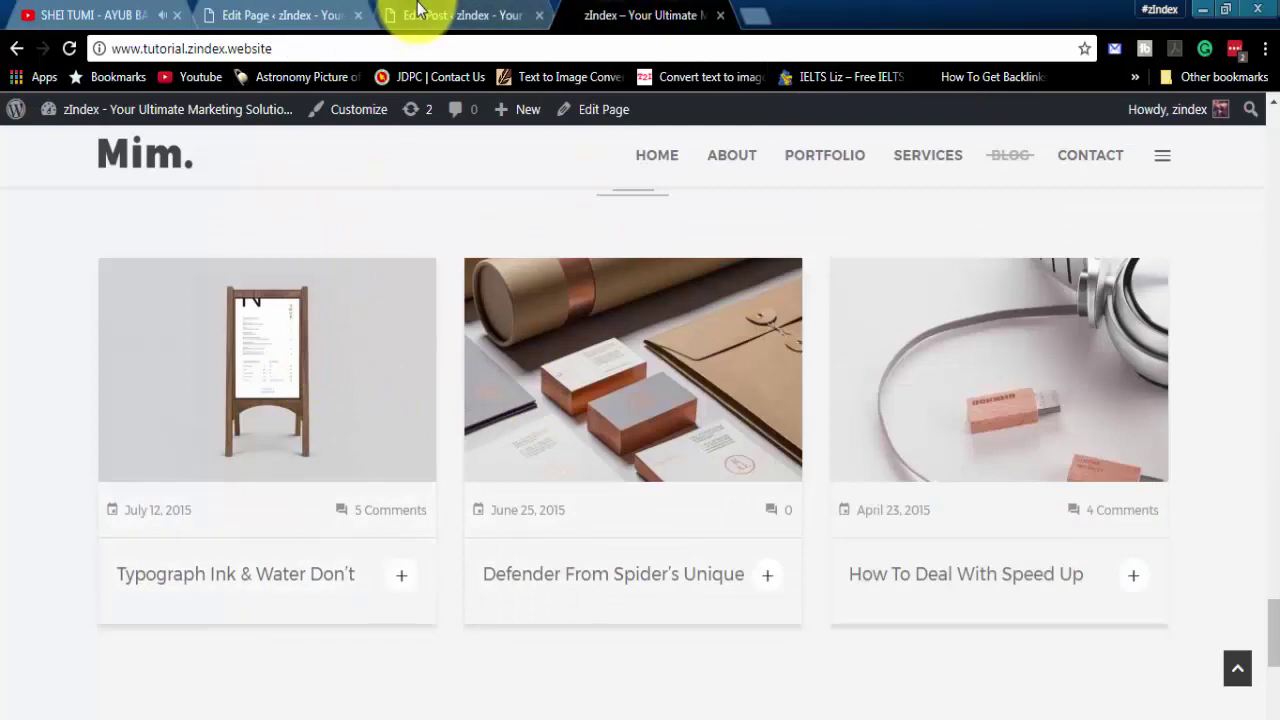
click(423, 12)
scroll(714, 420, up, 10)
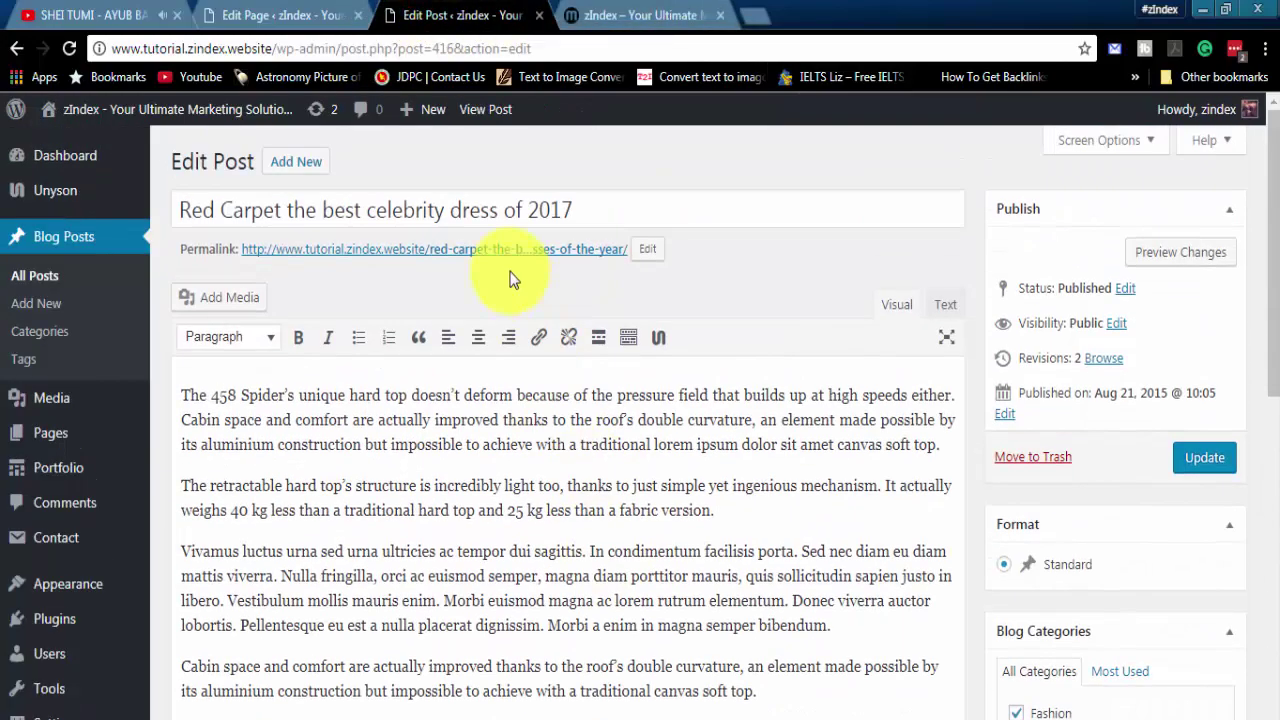
click(430, 210)
key(ctrl+a)
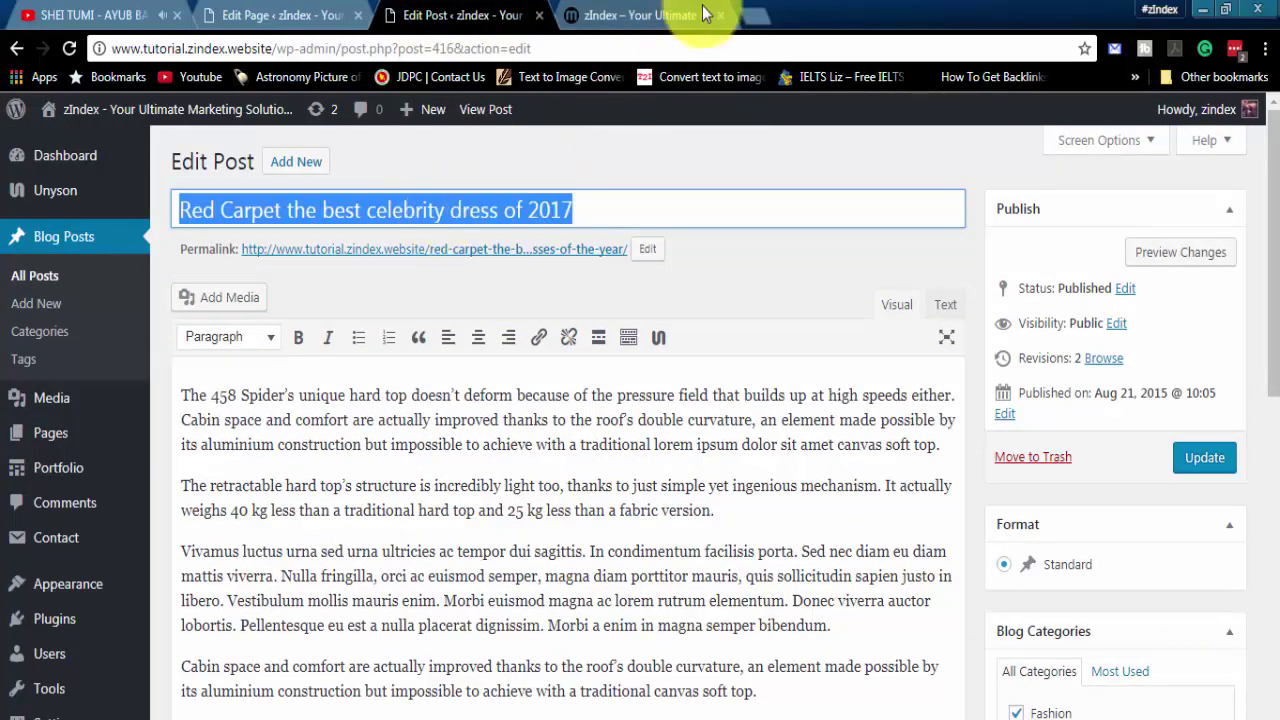
click(645, 15)
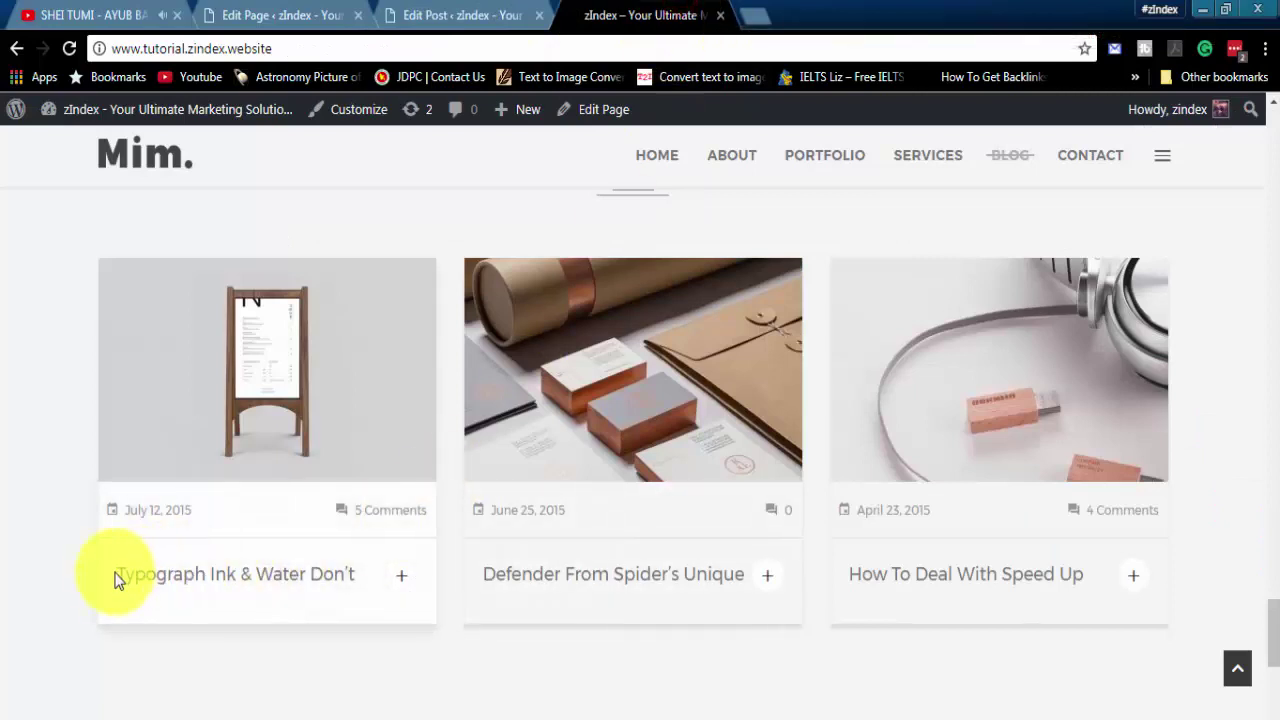
drag(96, 582, 360, 586)
scroll(669, 605, down, 3)
click(546, 437)
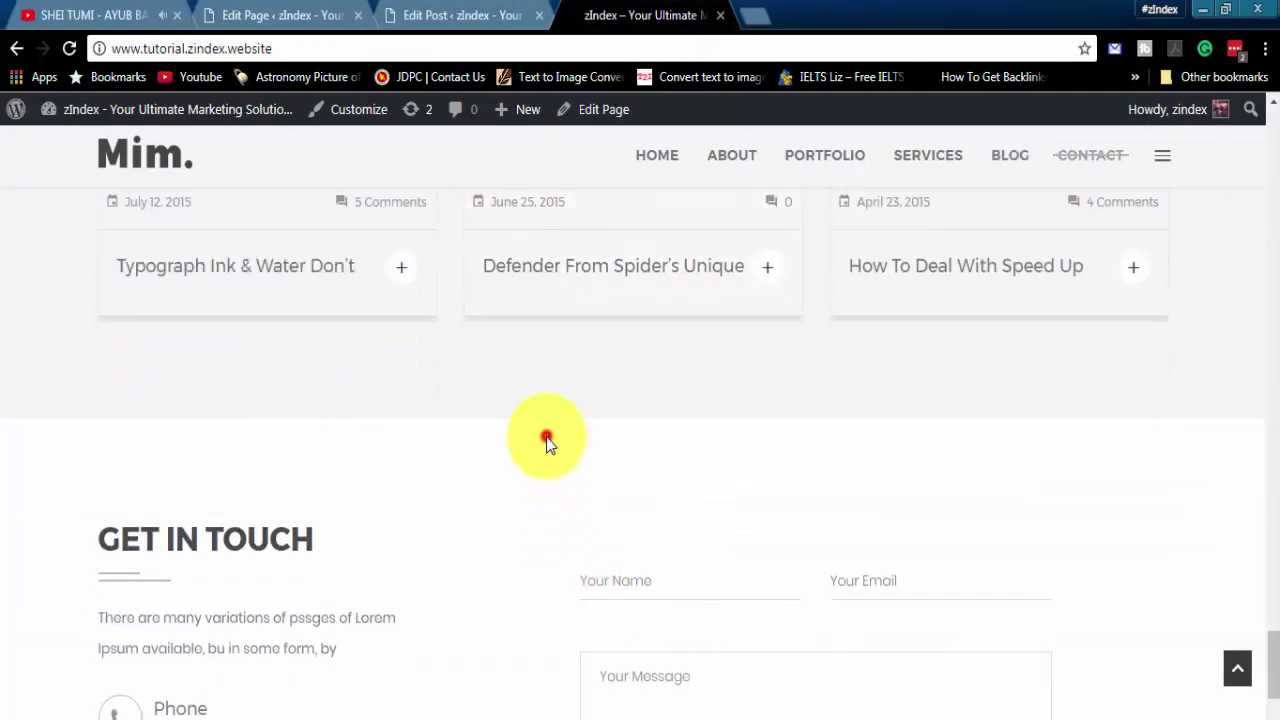
- View the live Get in Touch section, close the post editor tab and open the Contact element's settings in the page editor
scroll(540, 465, down, 3)
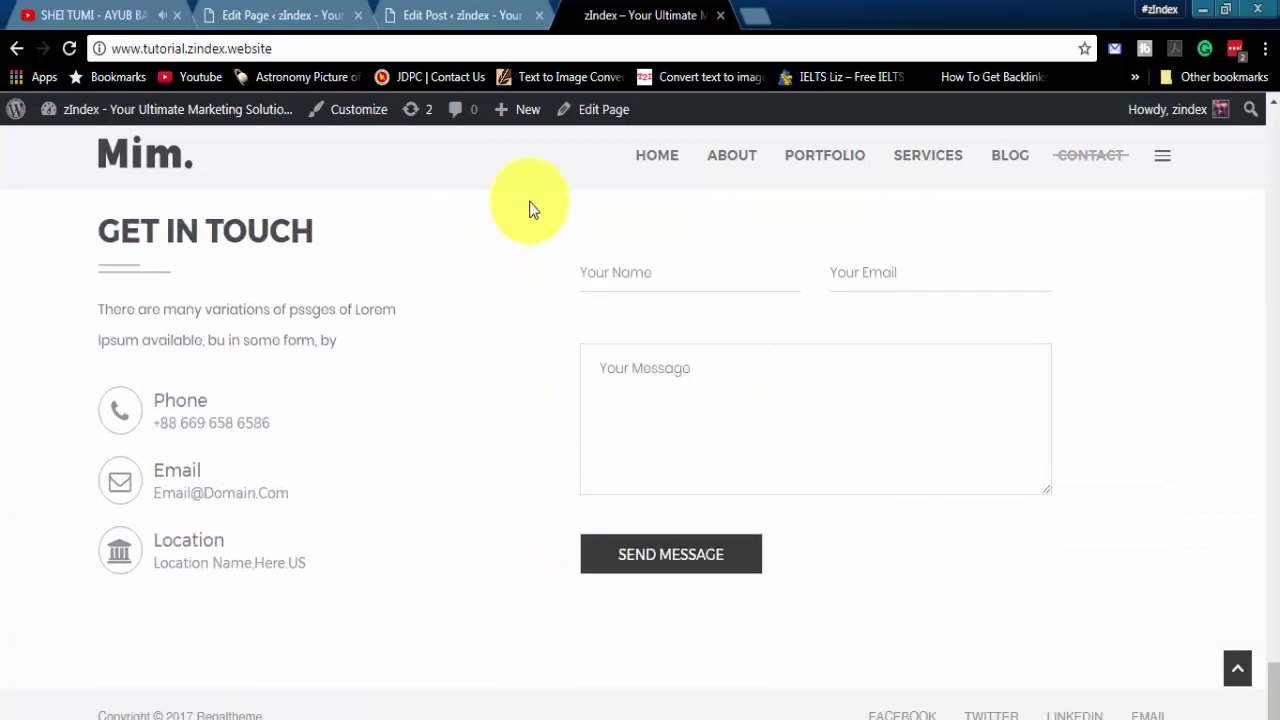
click(435, 18)
click(539, 15)
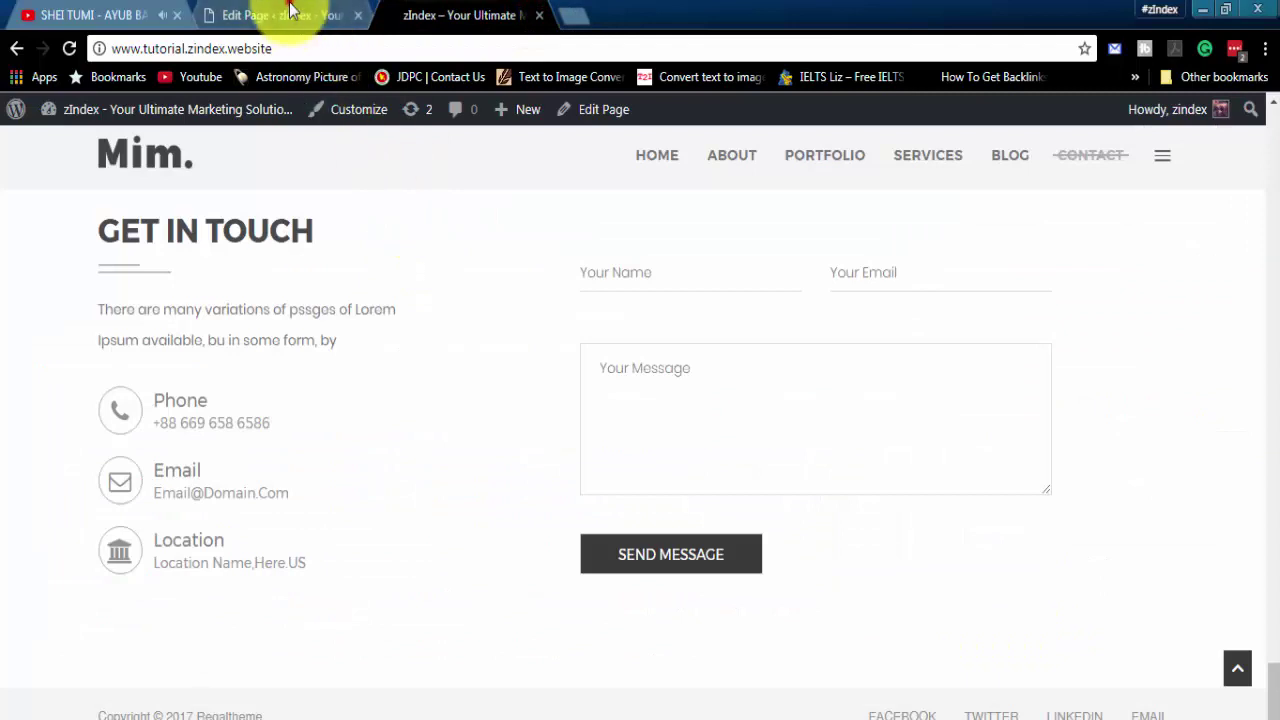
click(290, 15)
scroll(440, 420, down, 1)
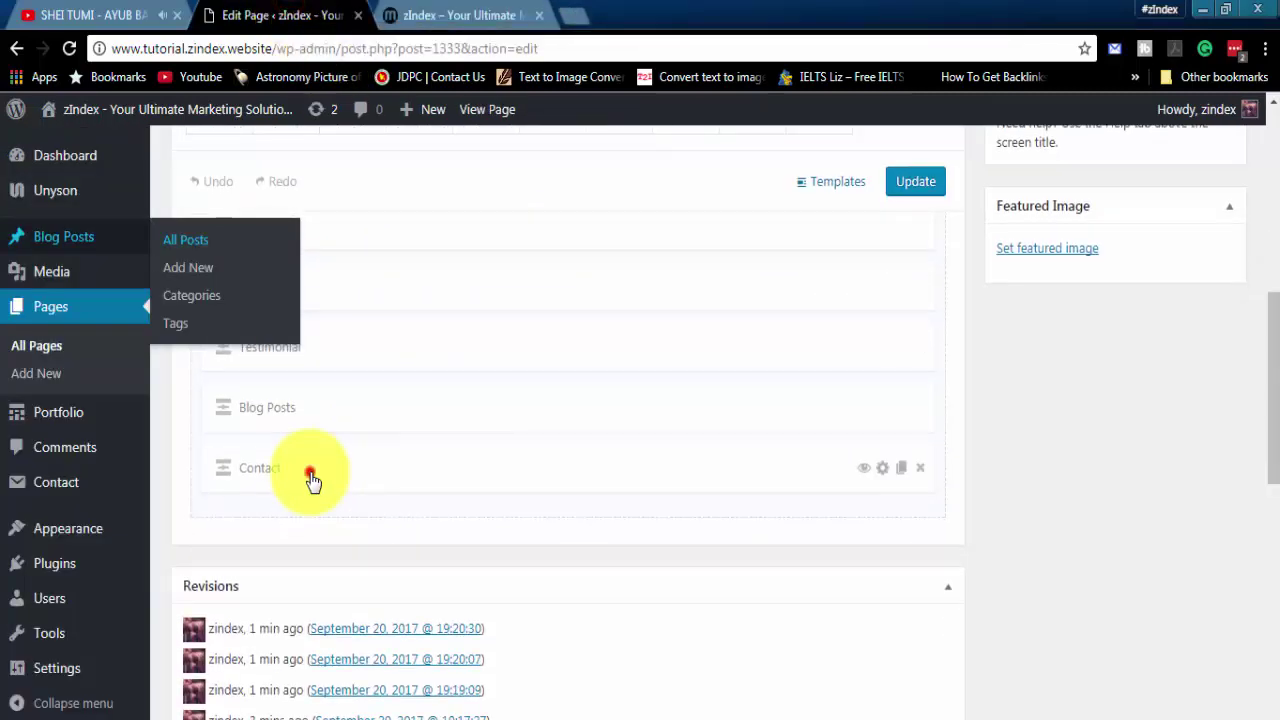
double_click(310, 472)
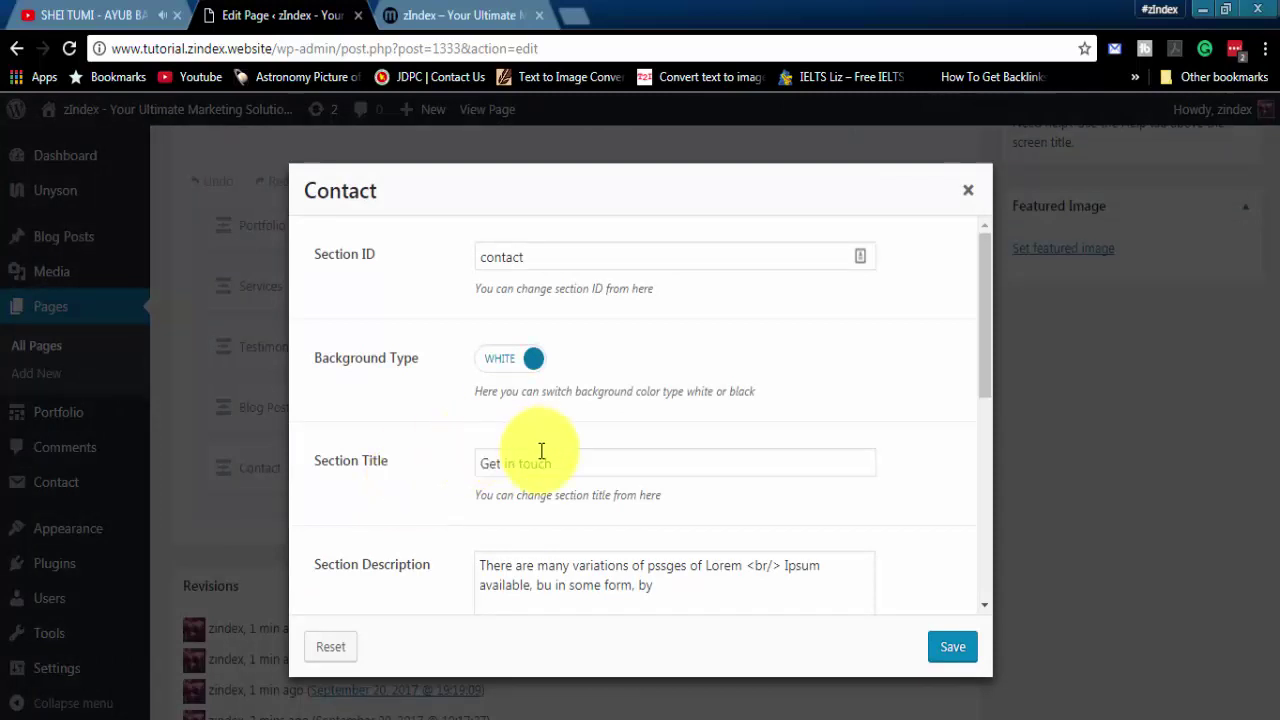
- Check the section heading on the live page and set the Contact element's section title to "Contact Me"
scroll(580, 460, down, 2)
click(440, 22)
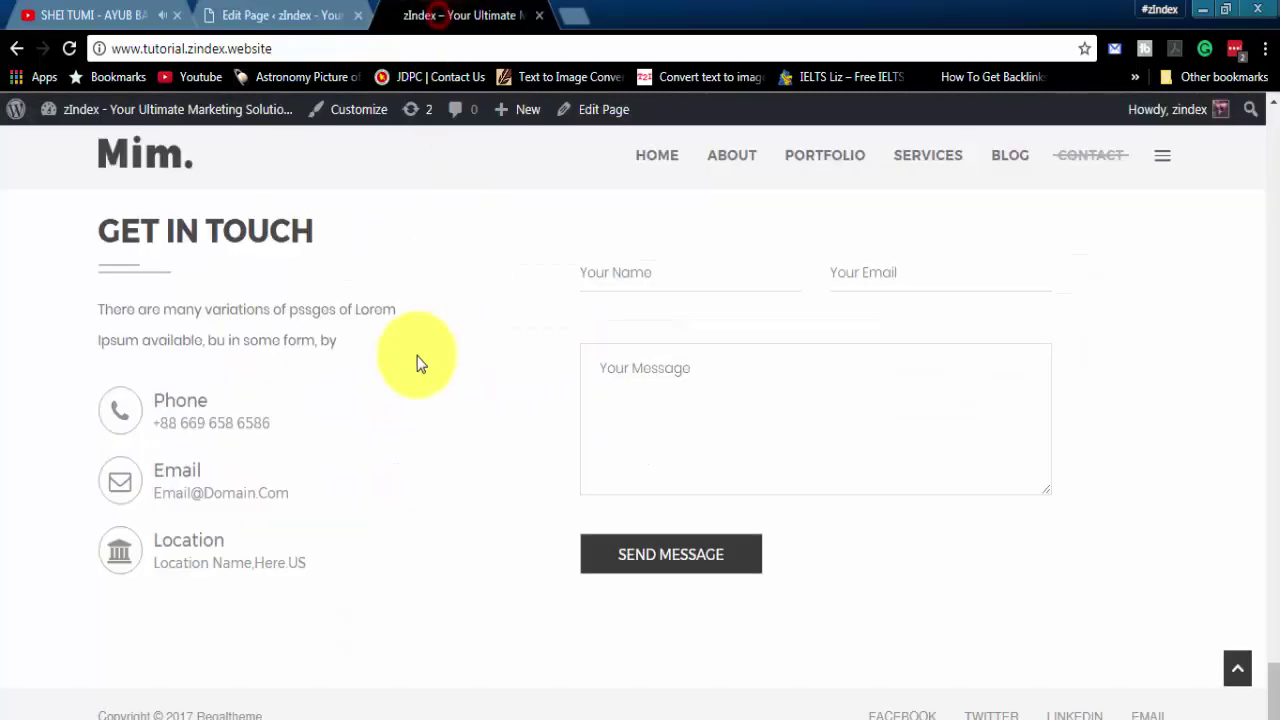
double_click(230, 231)
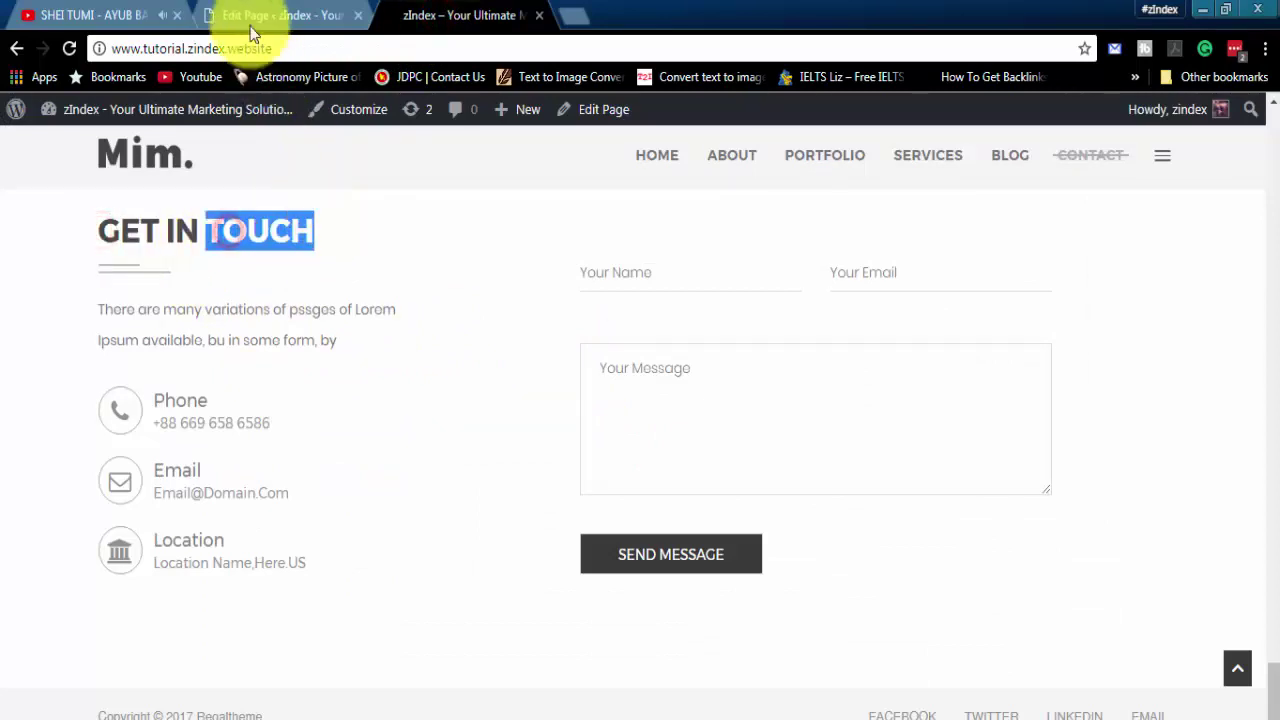
click(318, 16)
click(533, 250)
key(ctrl+a)
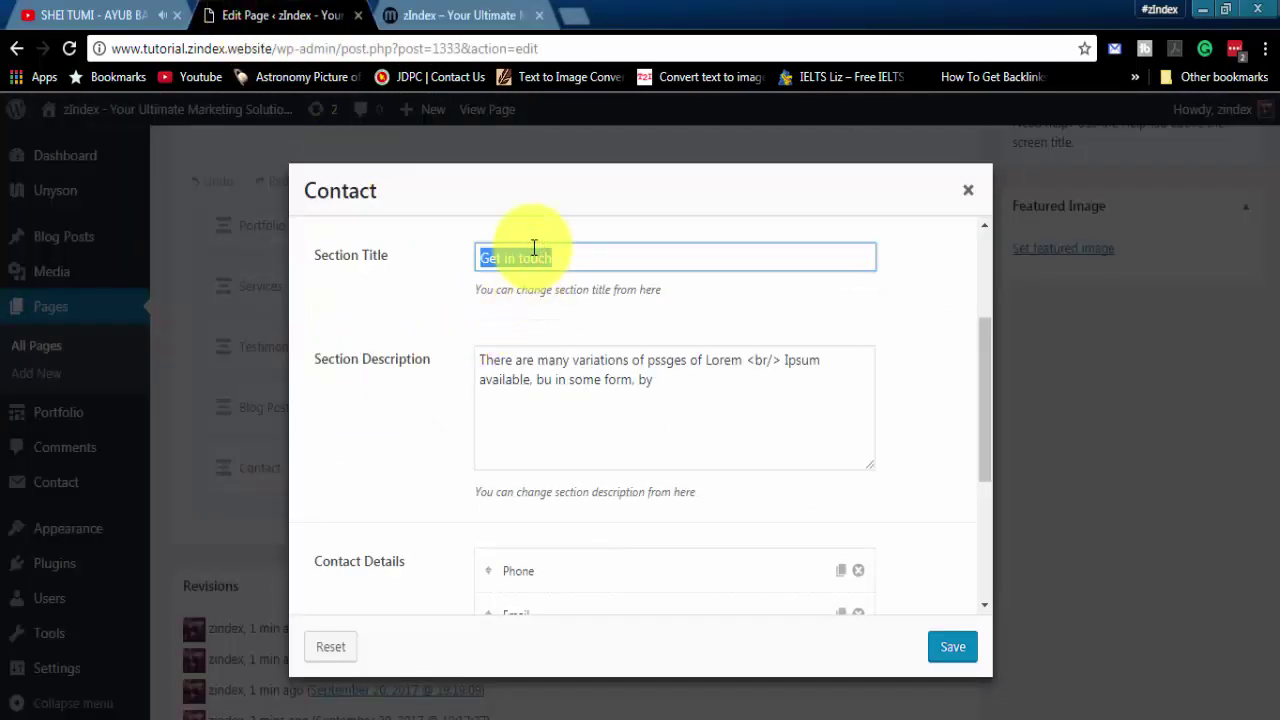
text(Contact Me)
- Replace the text before the line break in the Contact element's section description with "Please contact me using this section"
click(568, 390)
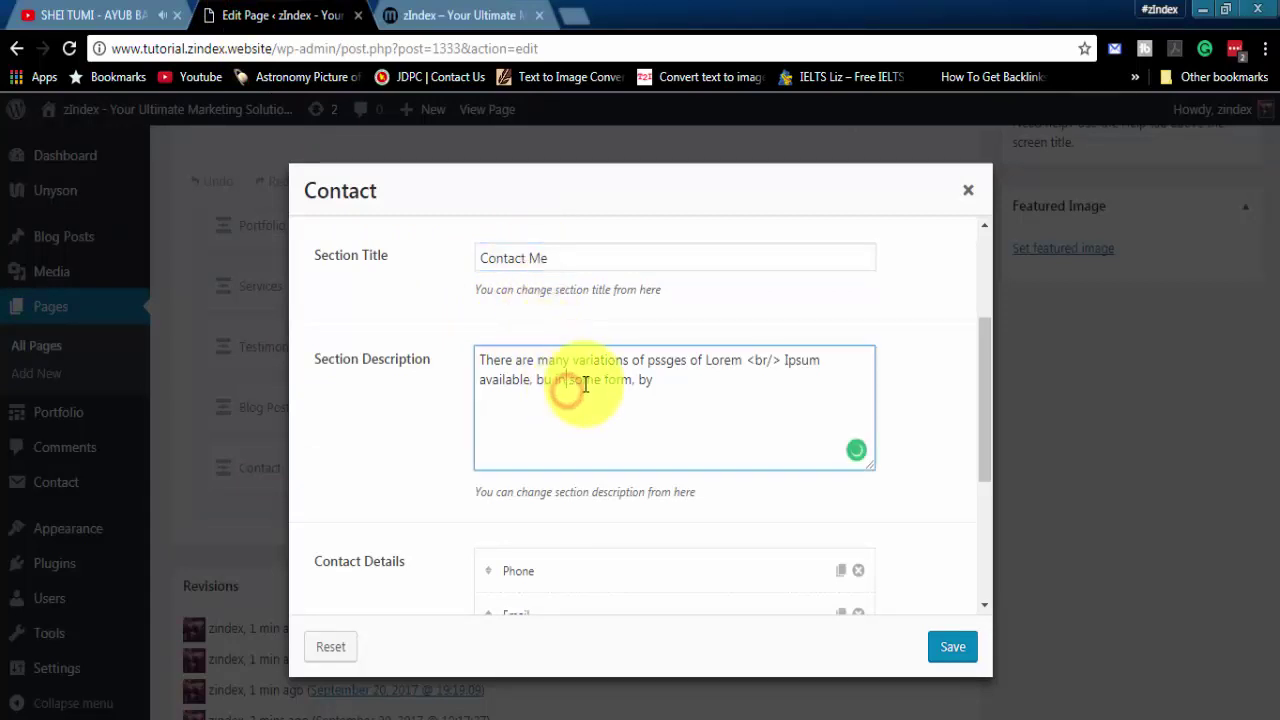
drag(749, 365, 572, 366)
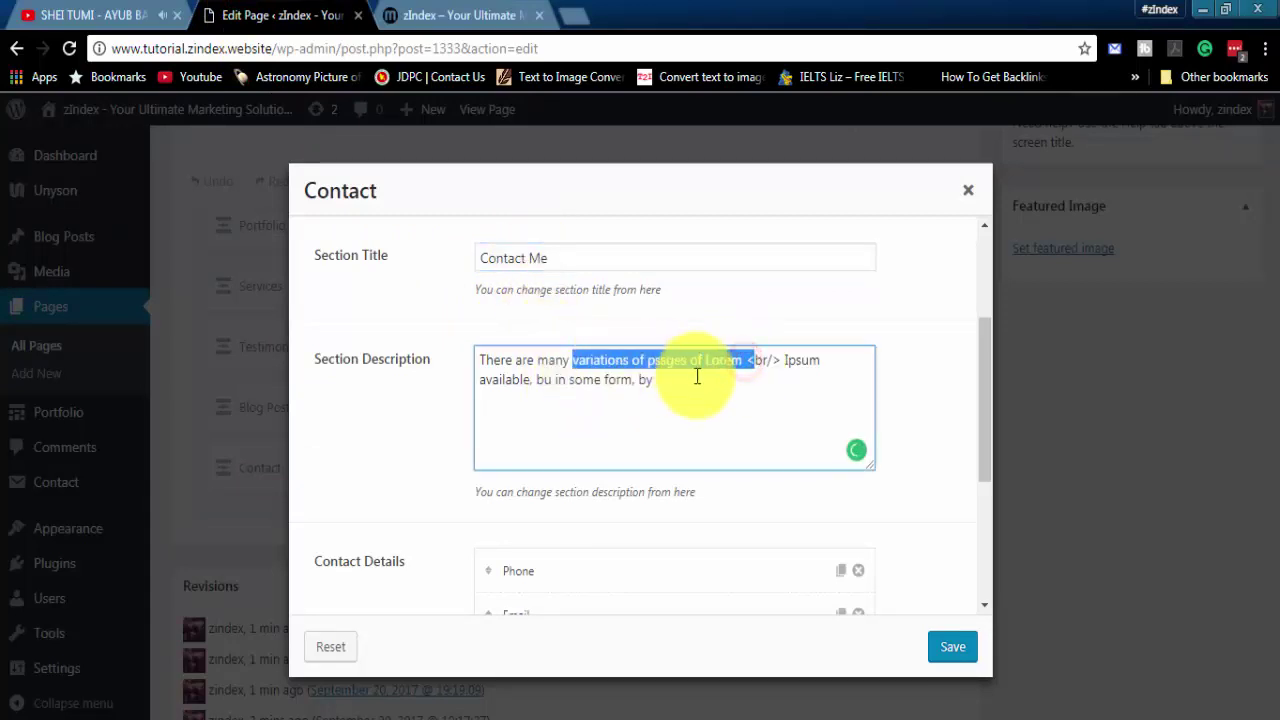
click(695, 375)
drag(745, 362, 463, 357)
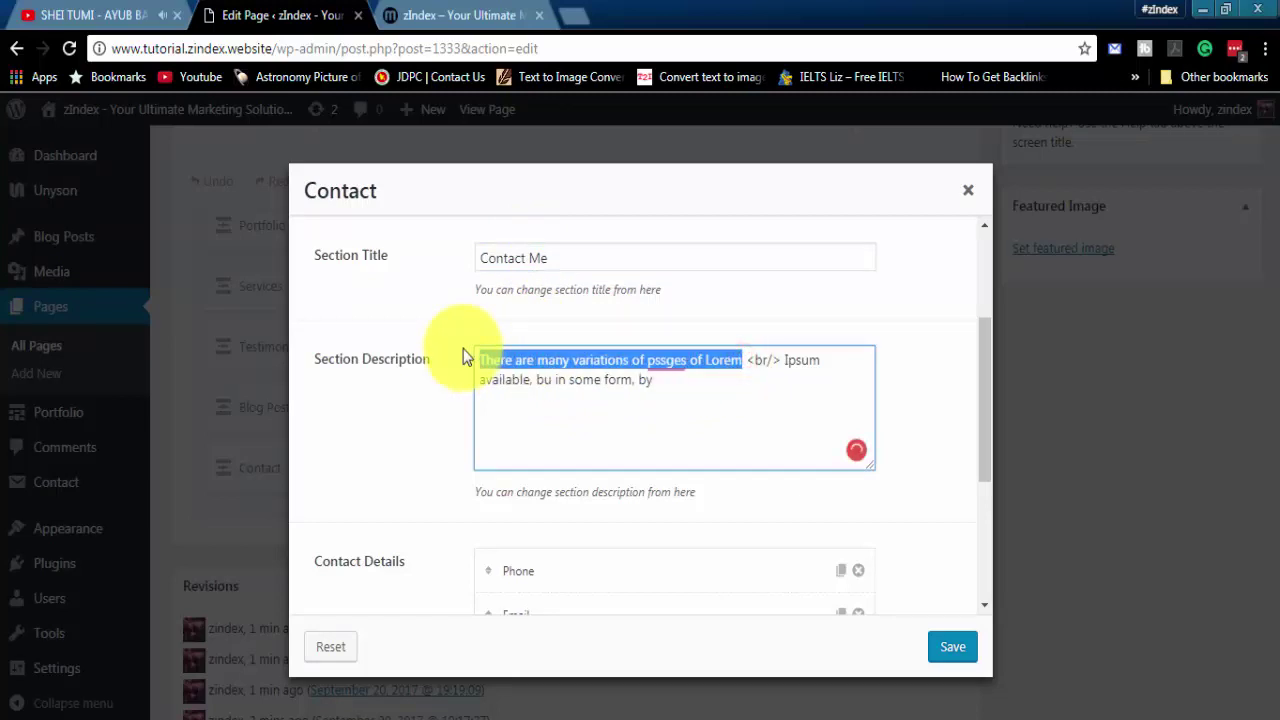
key(BackSpace)
text(Please con)
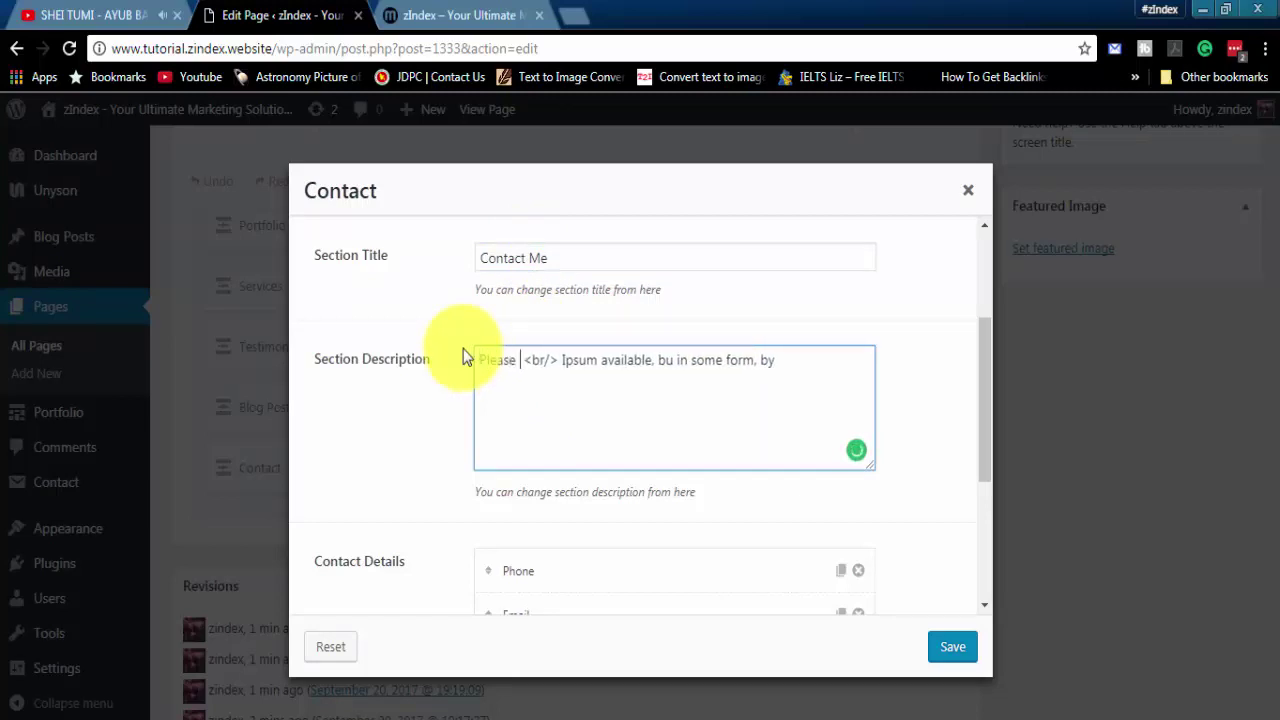
text(tact me usi)
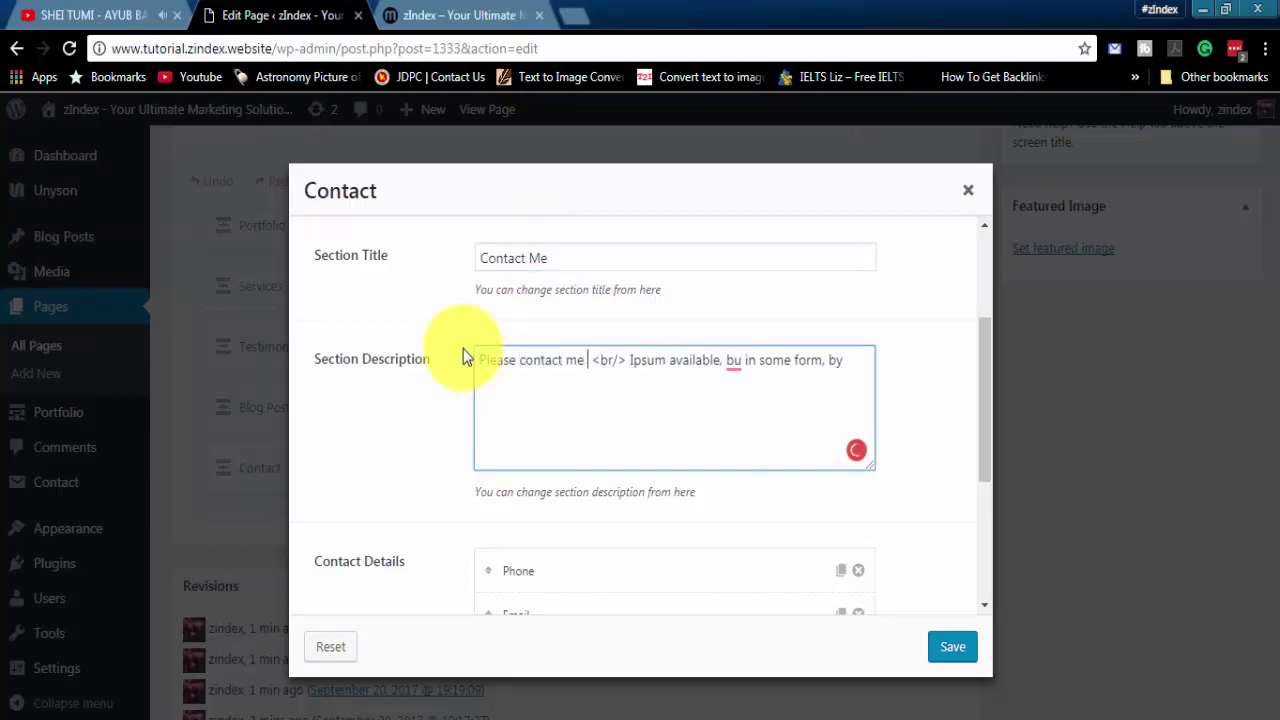
text(ng this f)
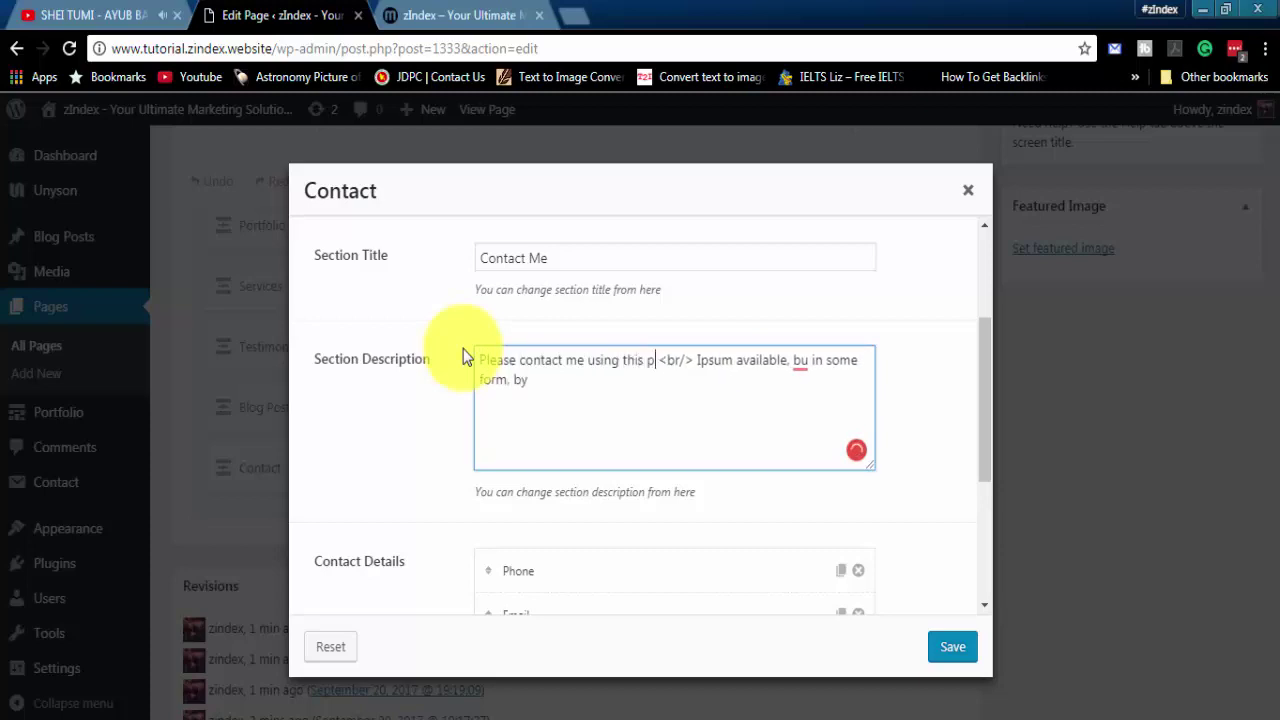
text(or)
key(BackSpace)
key(BackSpace)
key(BackSpace)
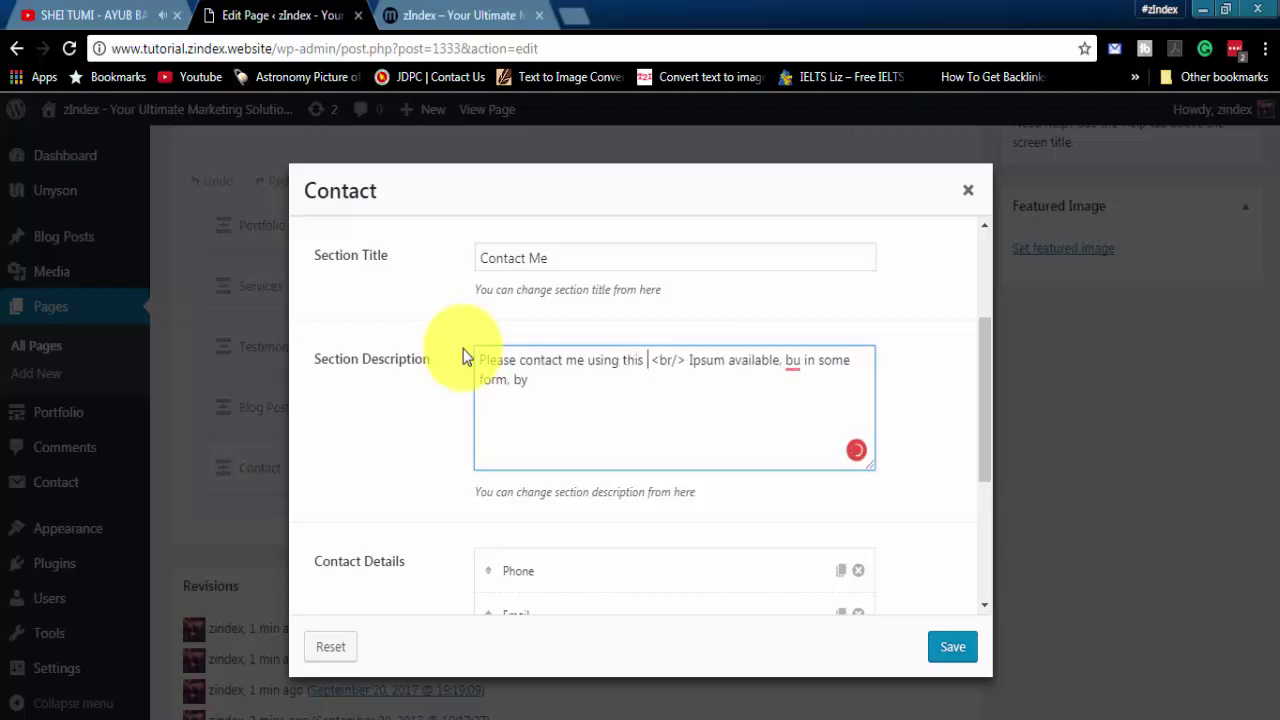
text(section)
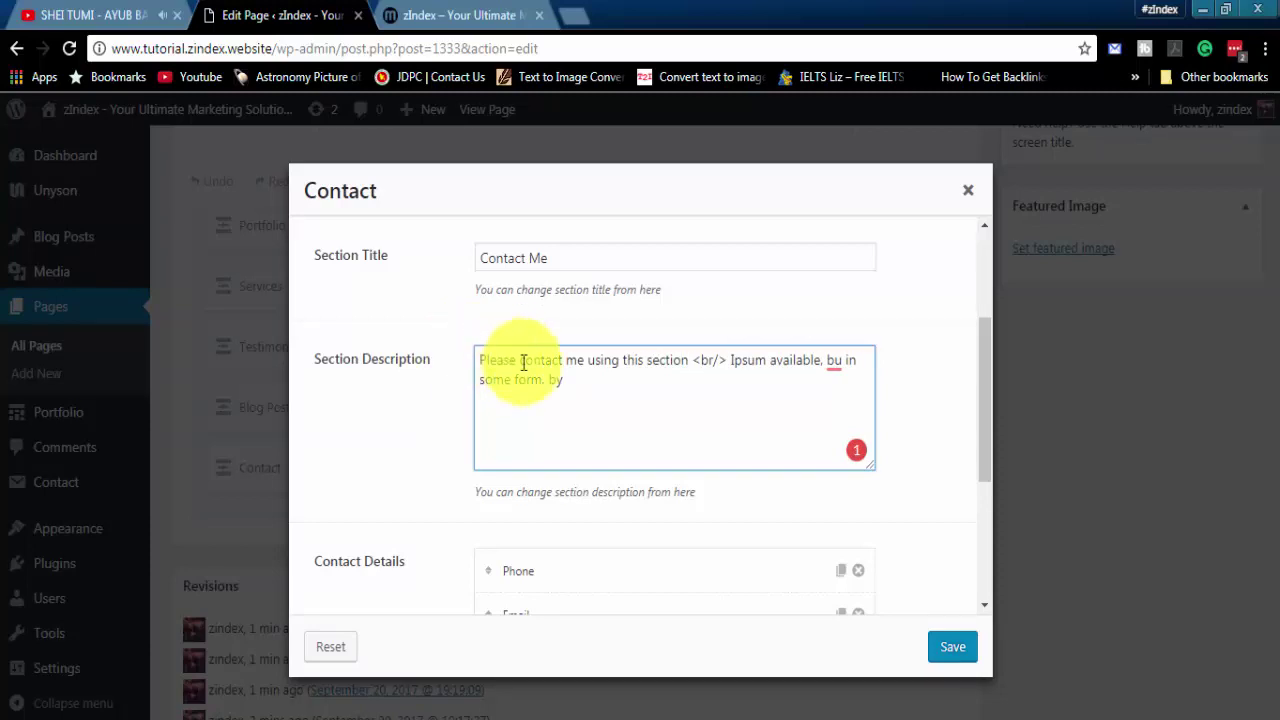
click(703, 409)
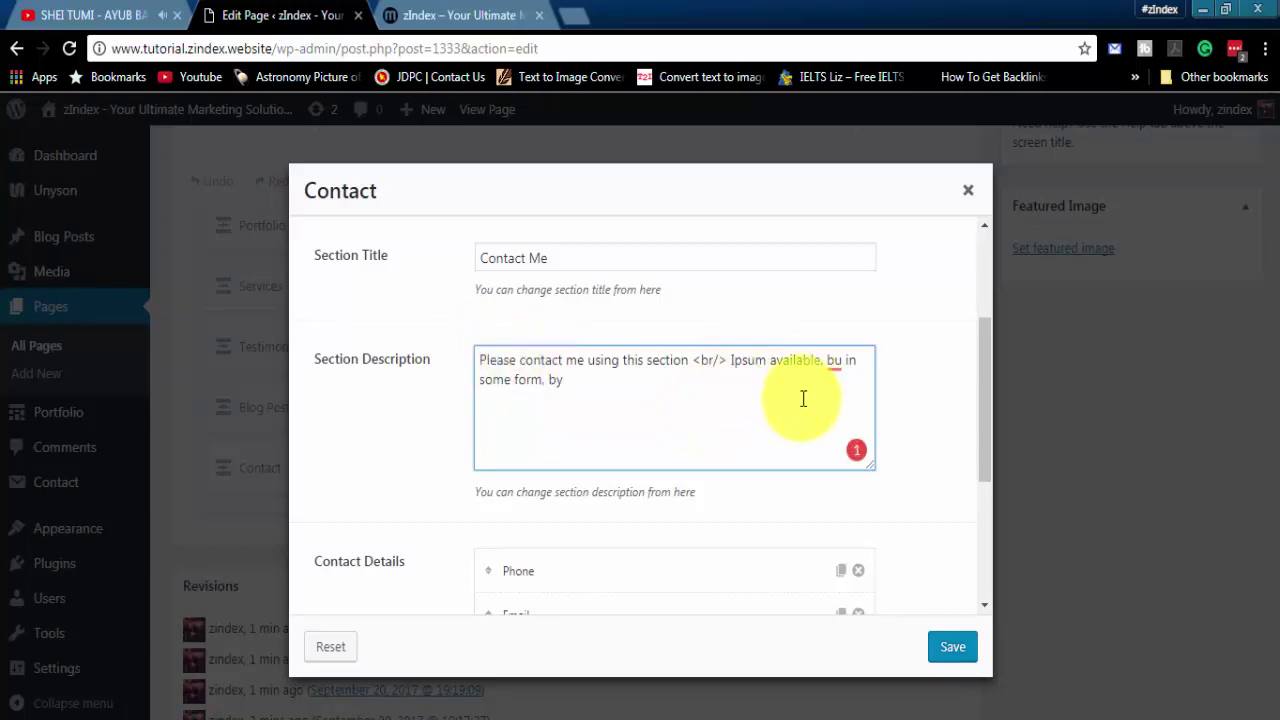
- Replace the description of the Phone contact detail with the owner's phone number and save the item
scroll(657, 485, down, 2)
click(663, 361)
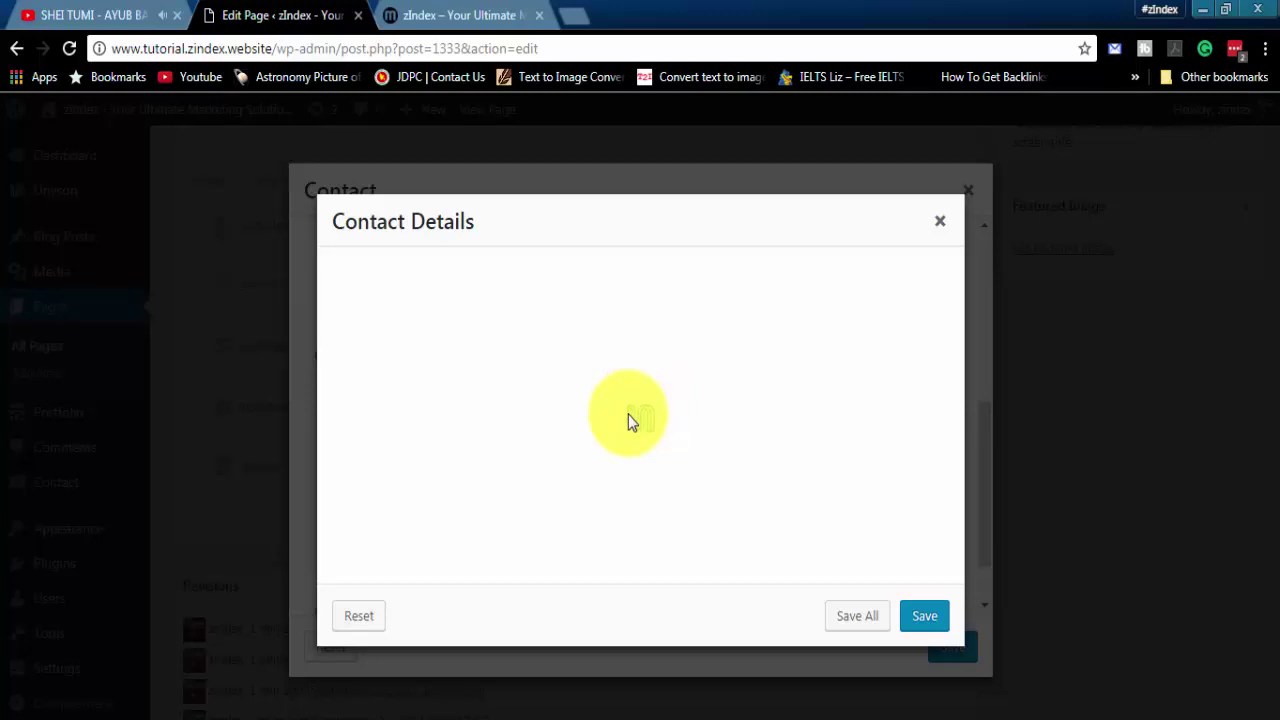
scroll(627, 425, down, 5)
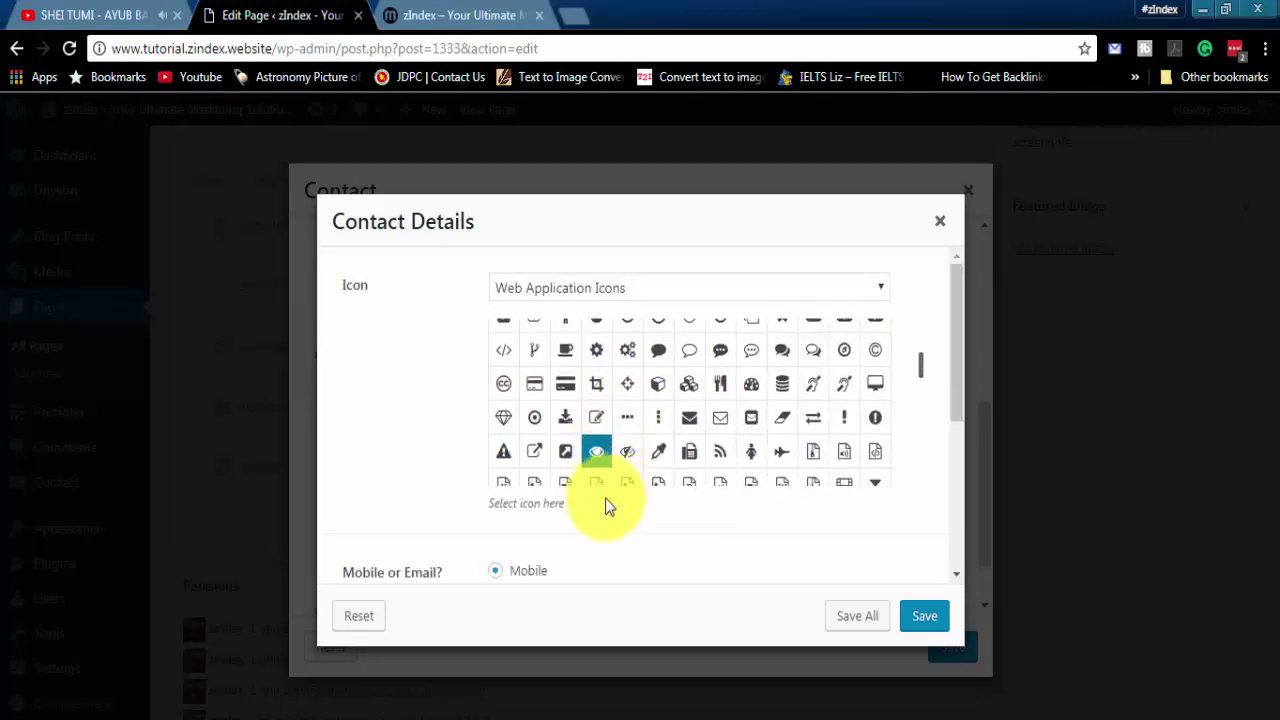
click(607, 578)
scroll(700, 565, down, 3)
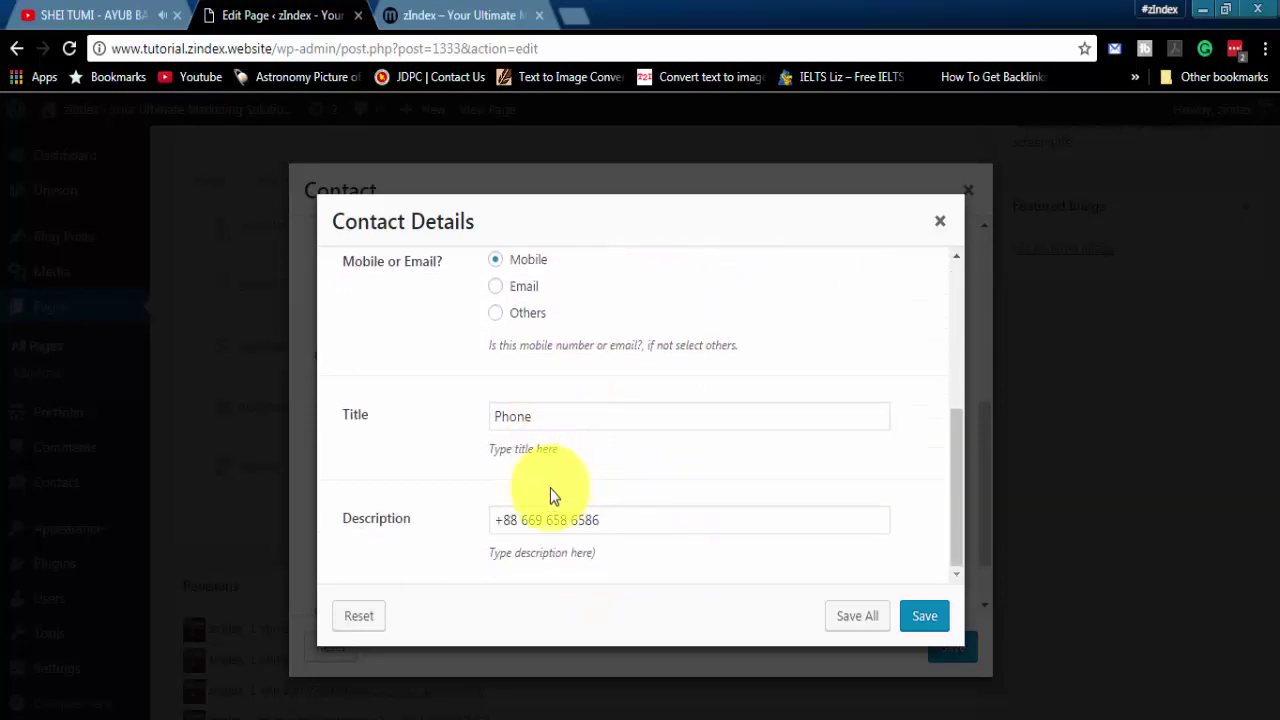
click(536, 520)
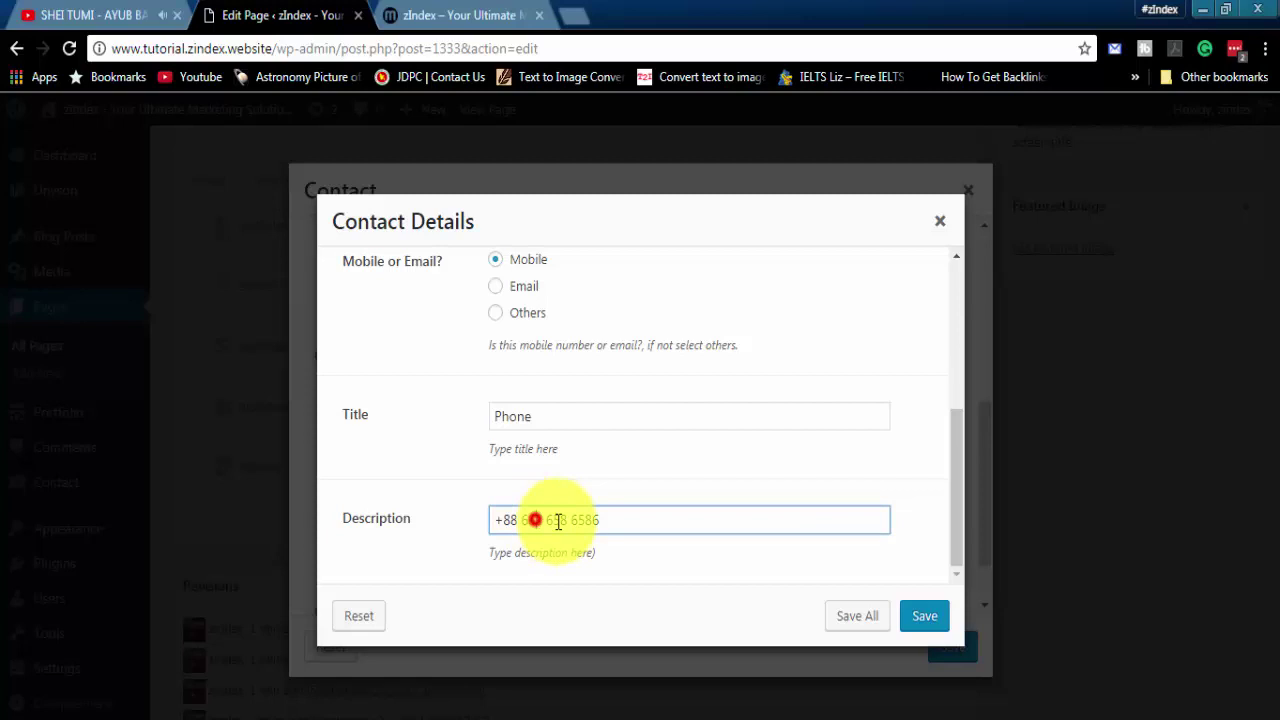
click(628, 521)
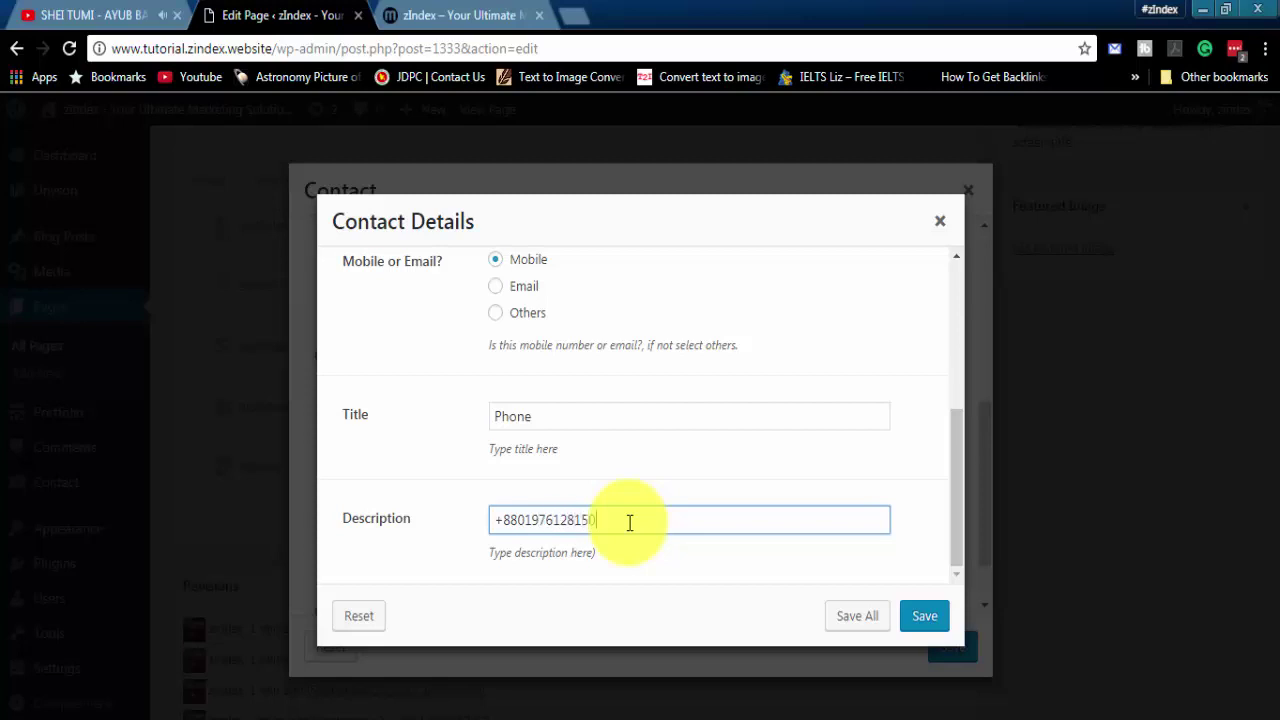
click(915, 617)
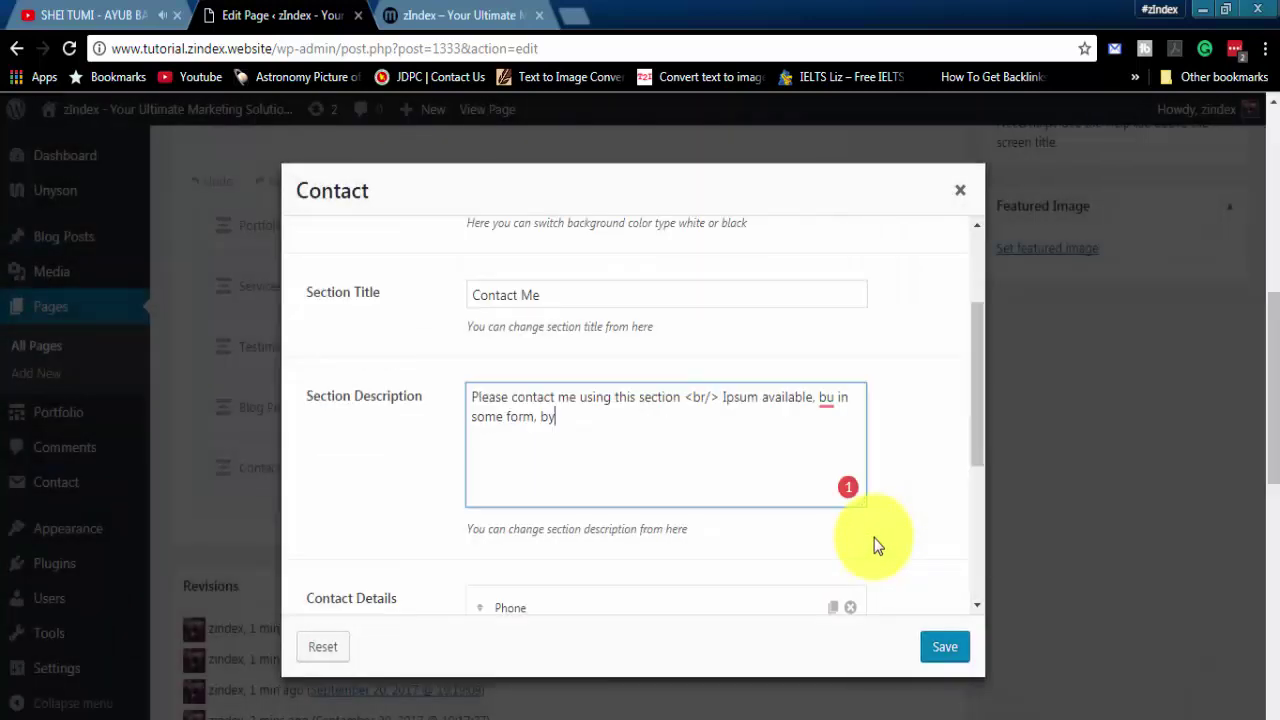
- Replace the description of the Email contact detail with the owner's e-mail address and save the item
scroll(633, 496, down, 2)
click(564, 553)
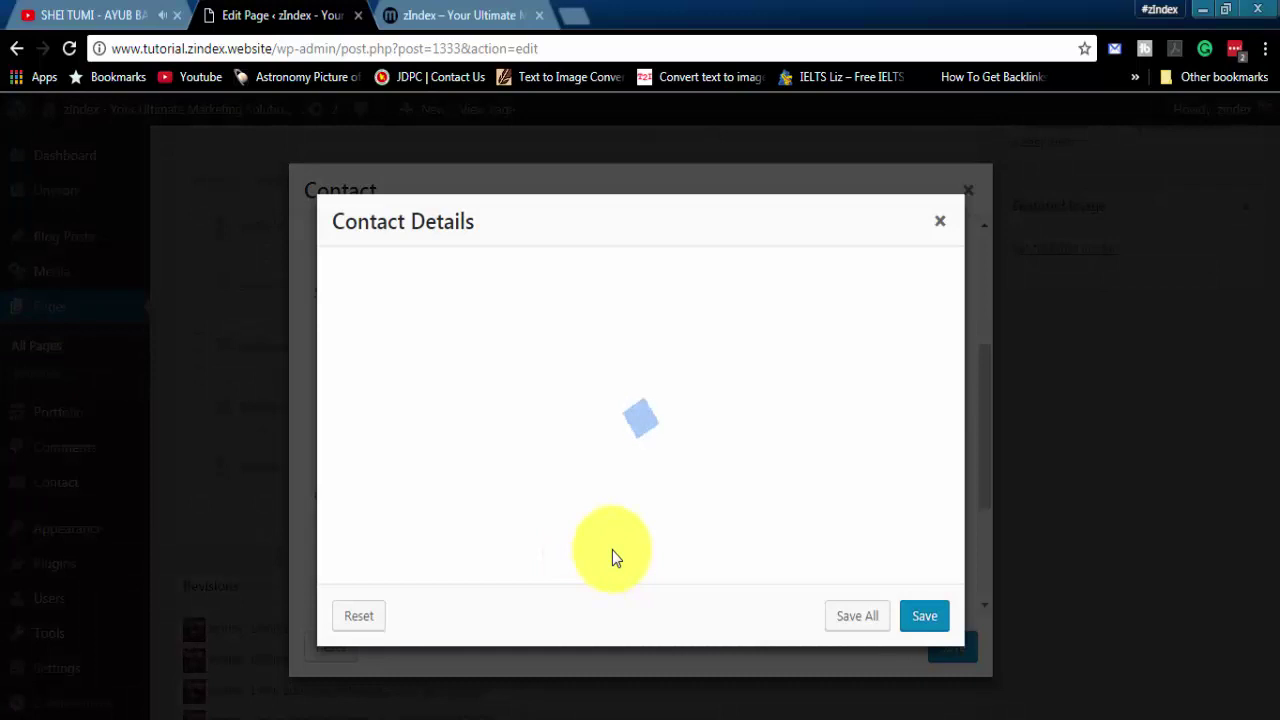
scroll(615, 535, down, 2)
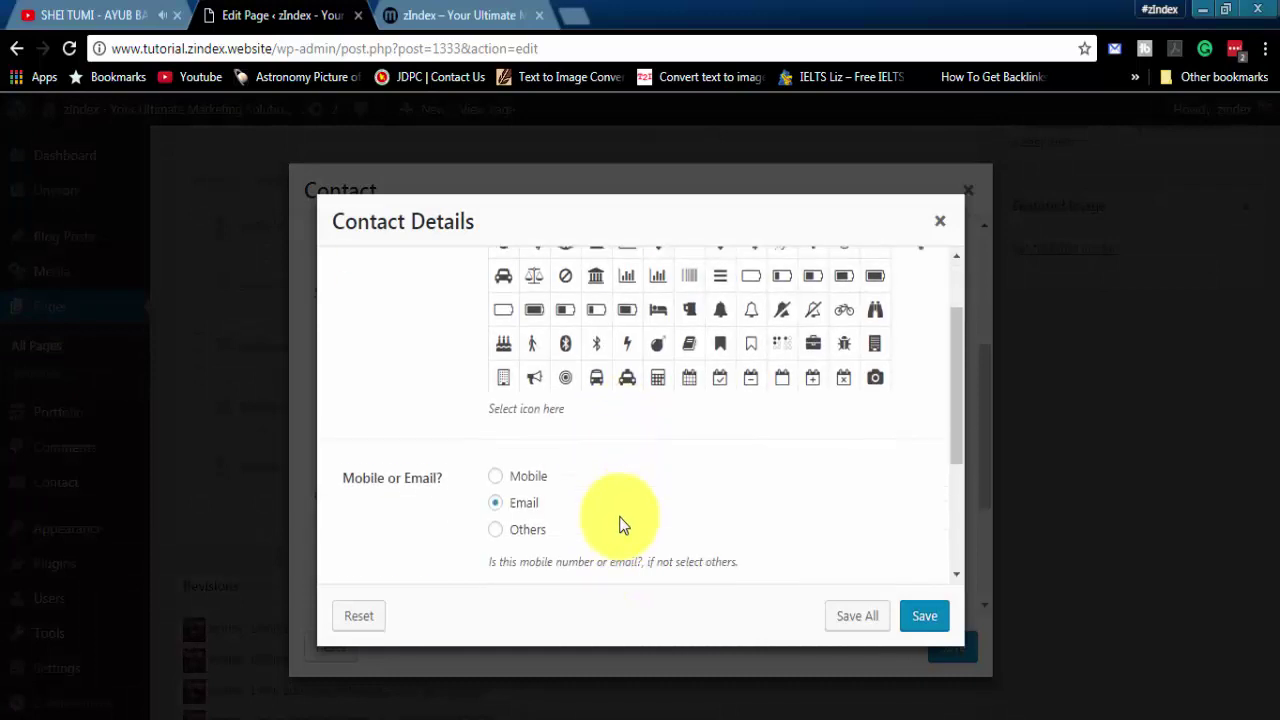
scroll(579, 521, down, 2)
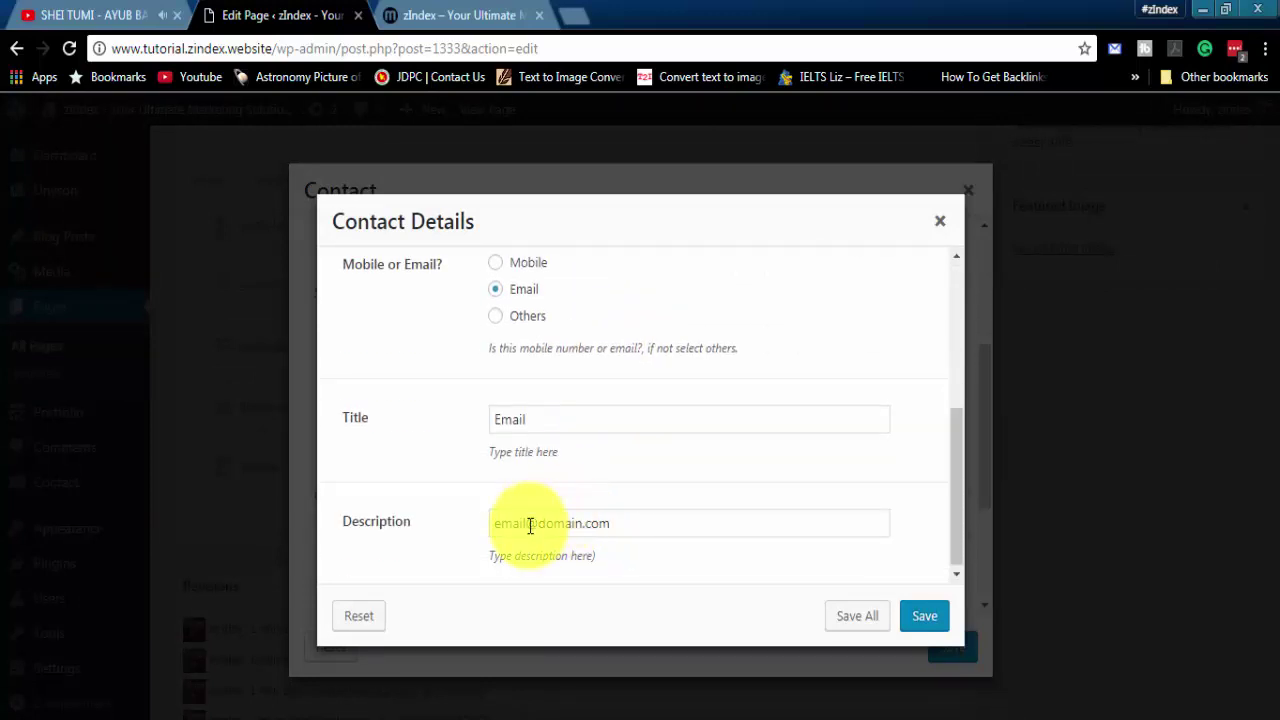
click(528, 523)
key(ctrl+a)
text(z)
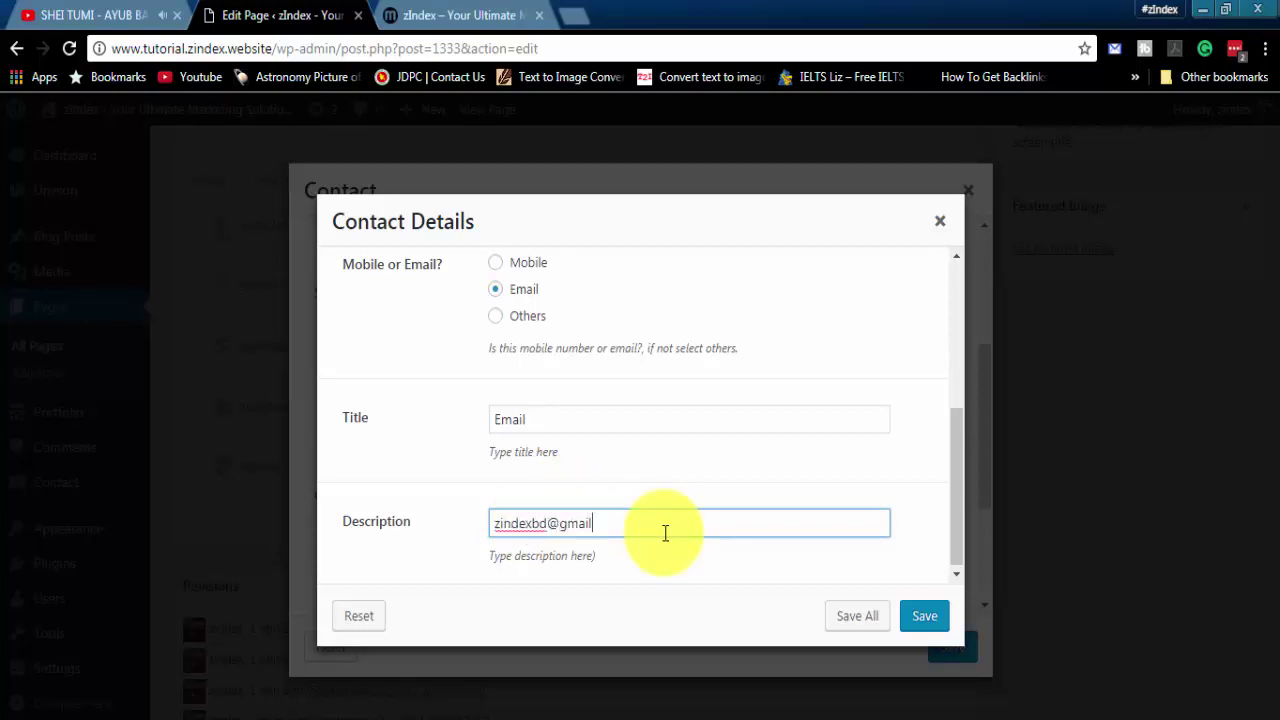
click(917, 624)
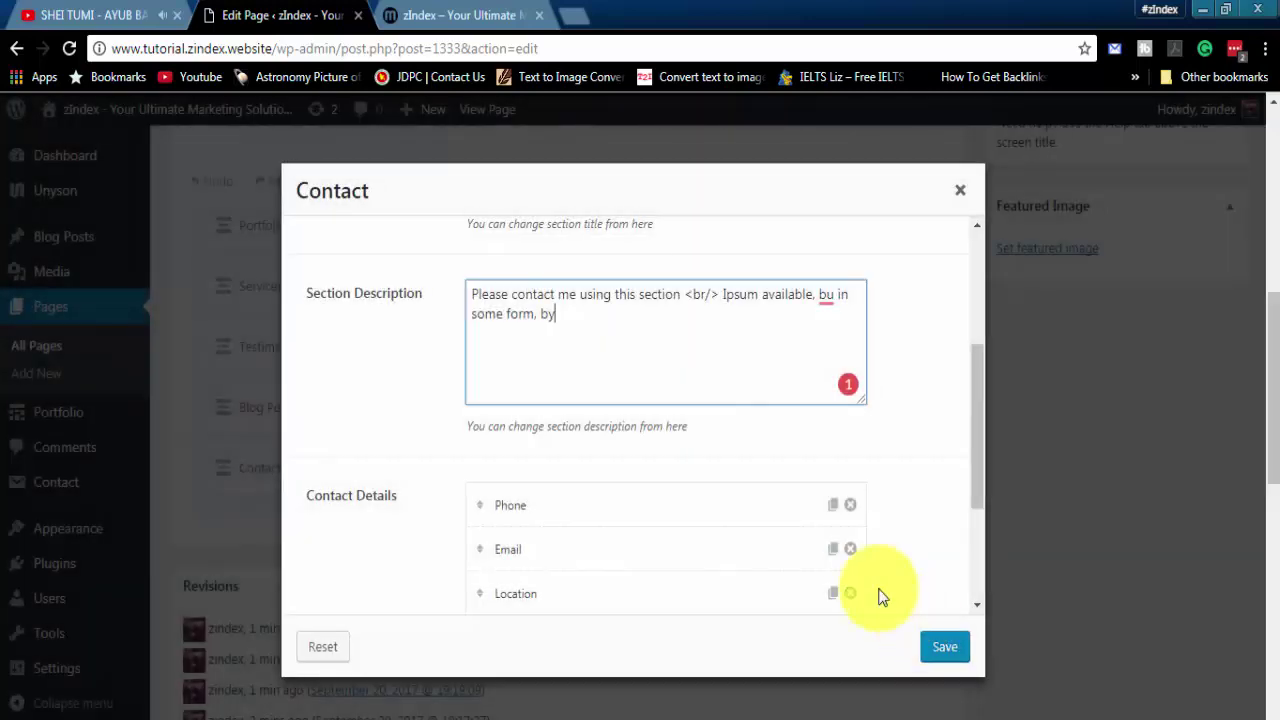
- Set the description of the Location contact detail to "Dhaka, Bangladesh" and save the item
scroll(608, 537, down, 2)
click(545, 390)
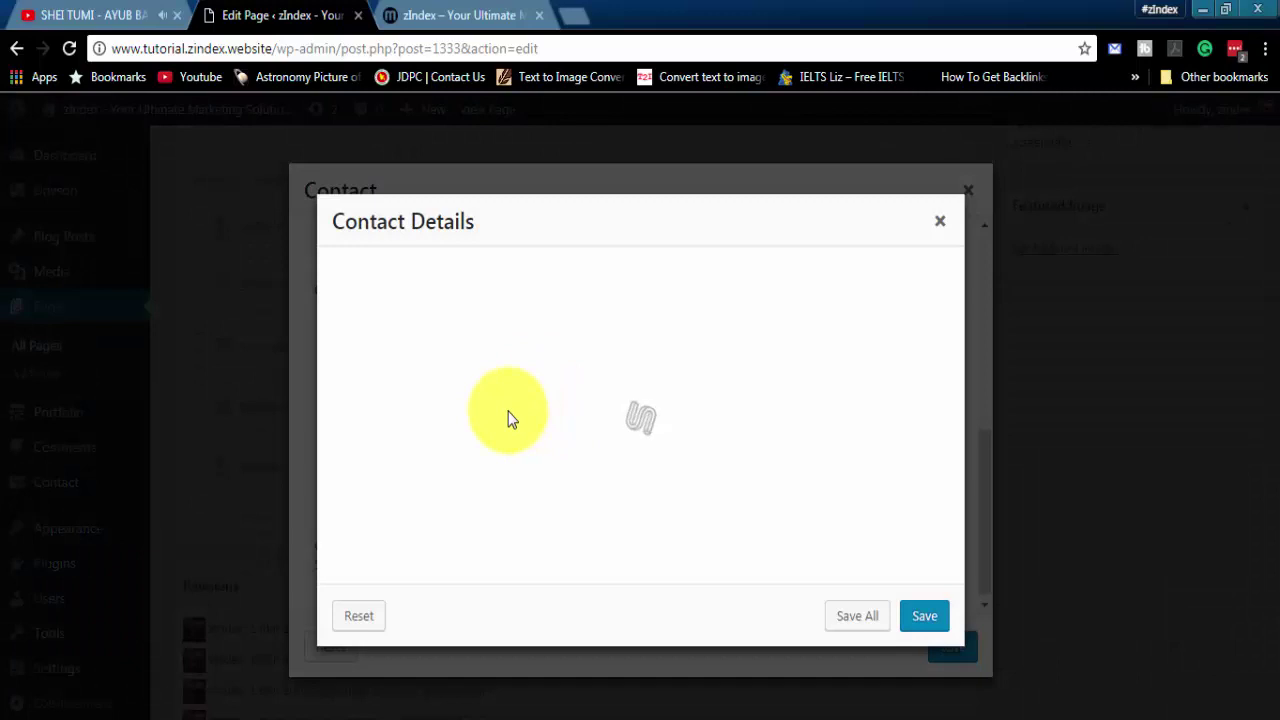
scroll(650, 460, down, 3)
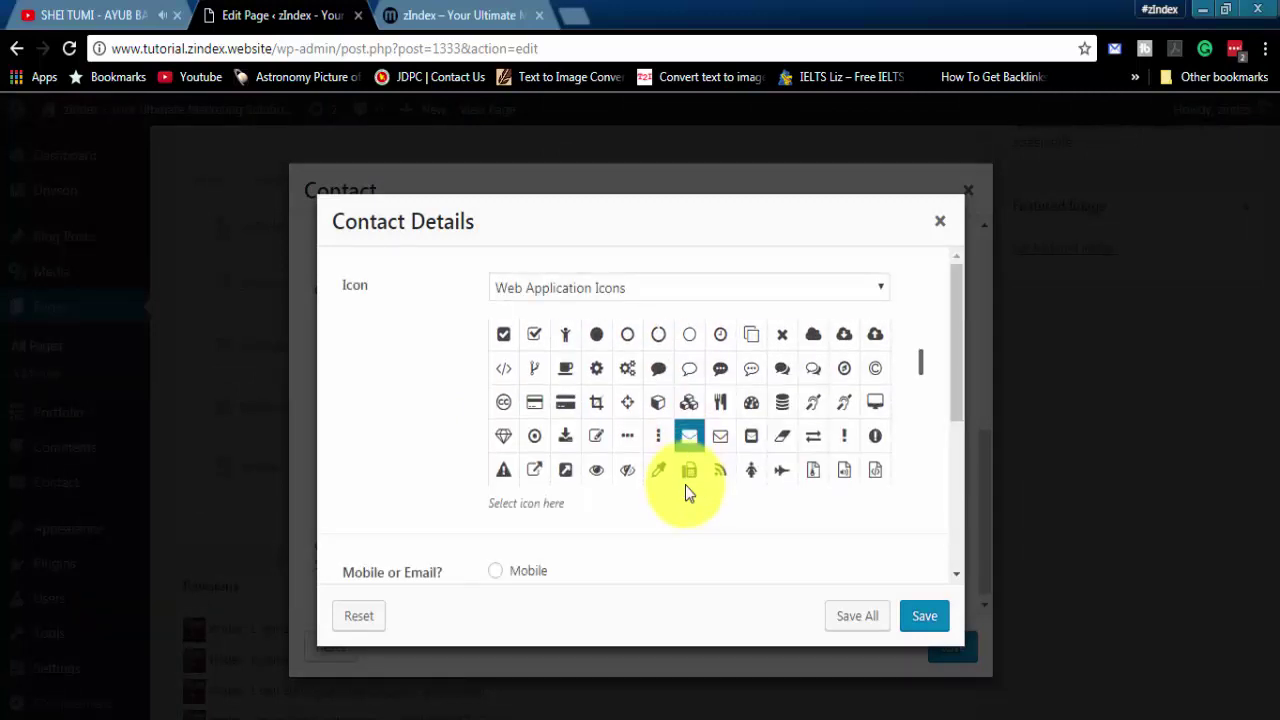
scroll(918, 493, down, 5)
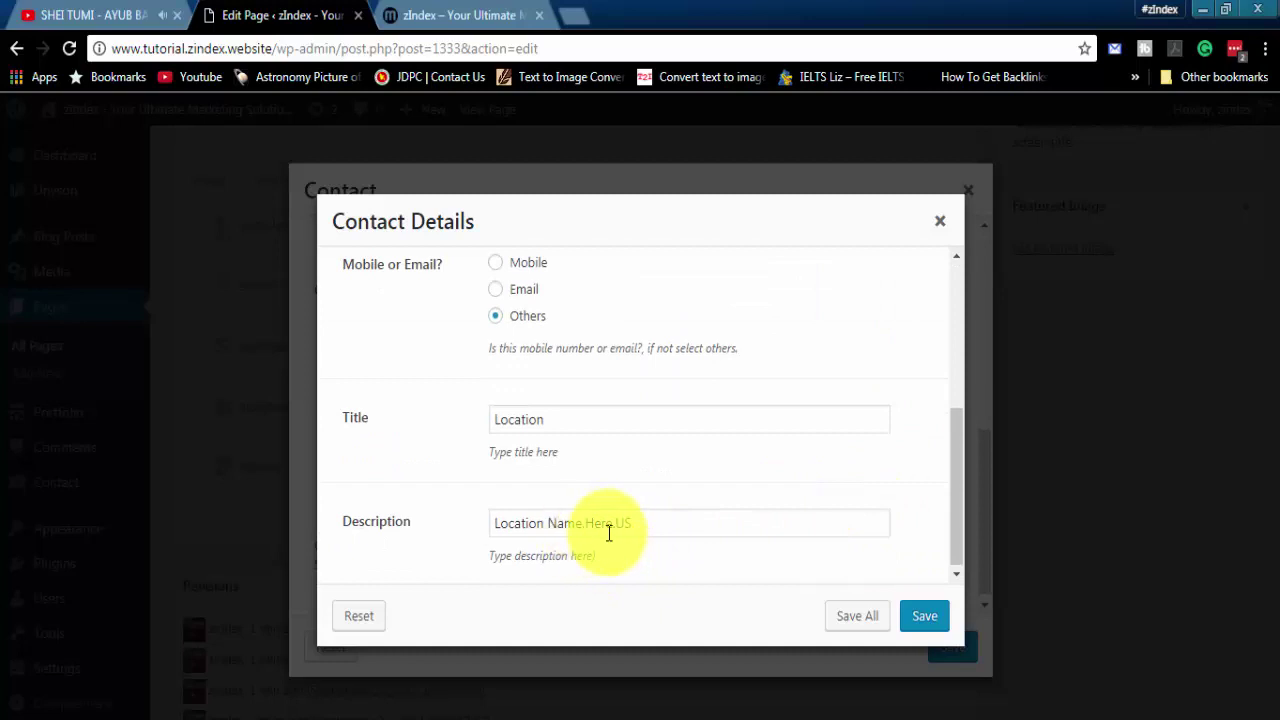
click(615, 525)
key(ctrl+a)
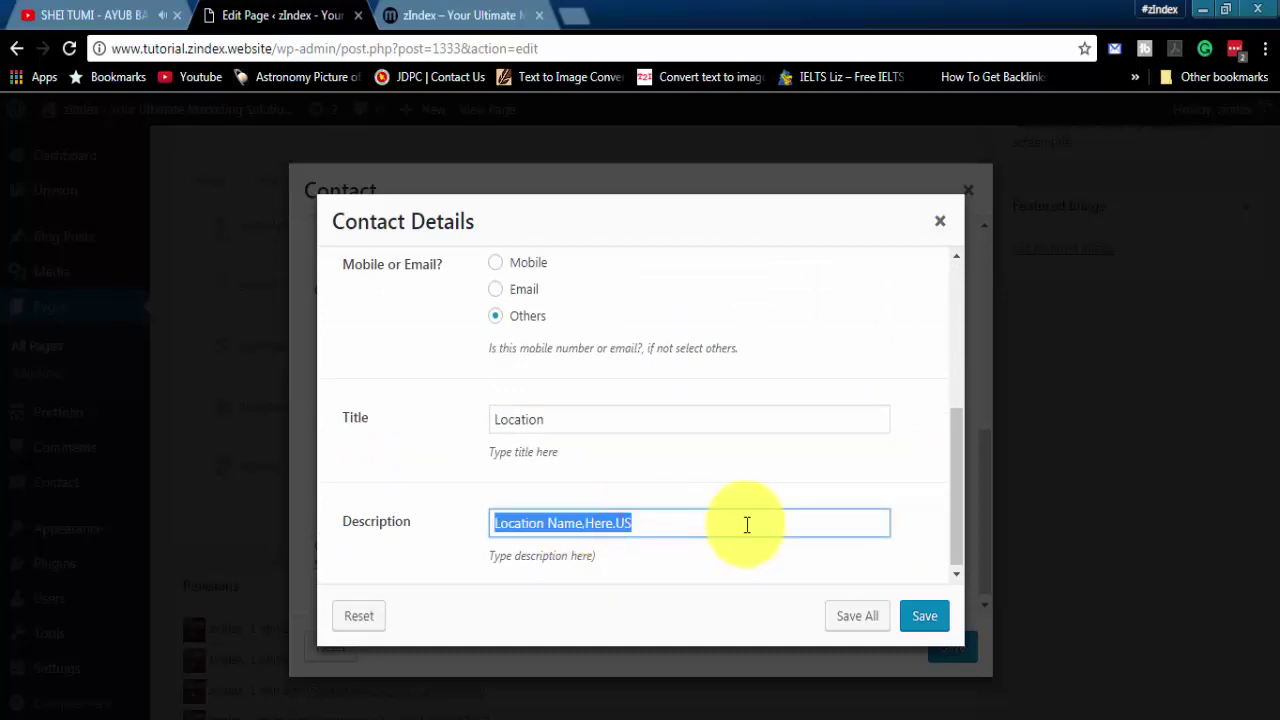
text(Dhaka, Bangladesh)
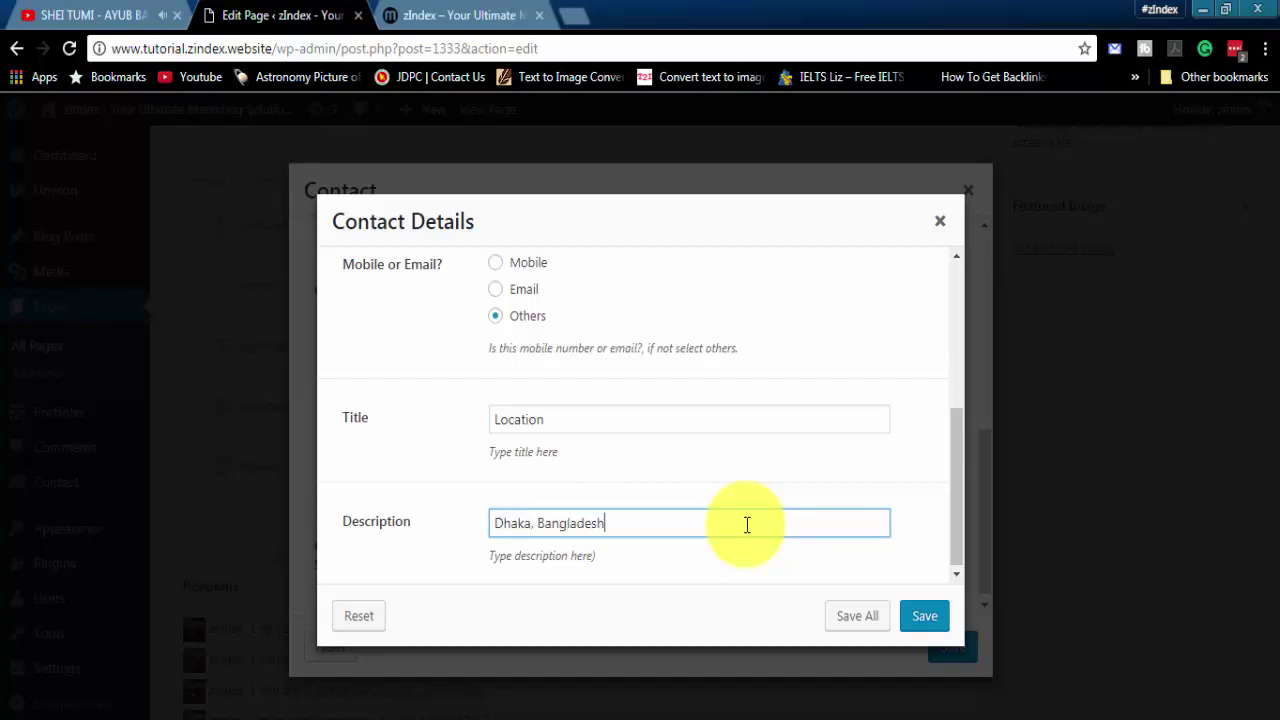
click(938, 617)
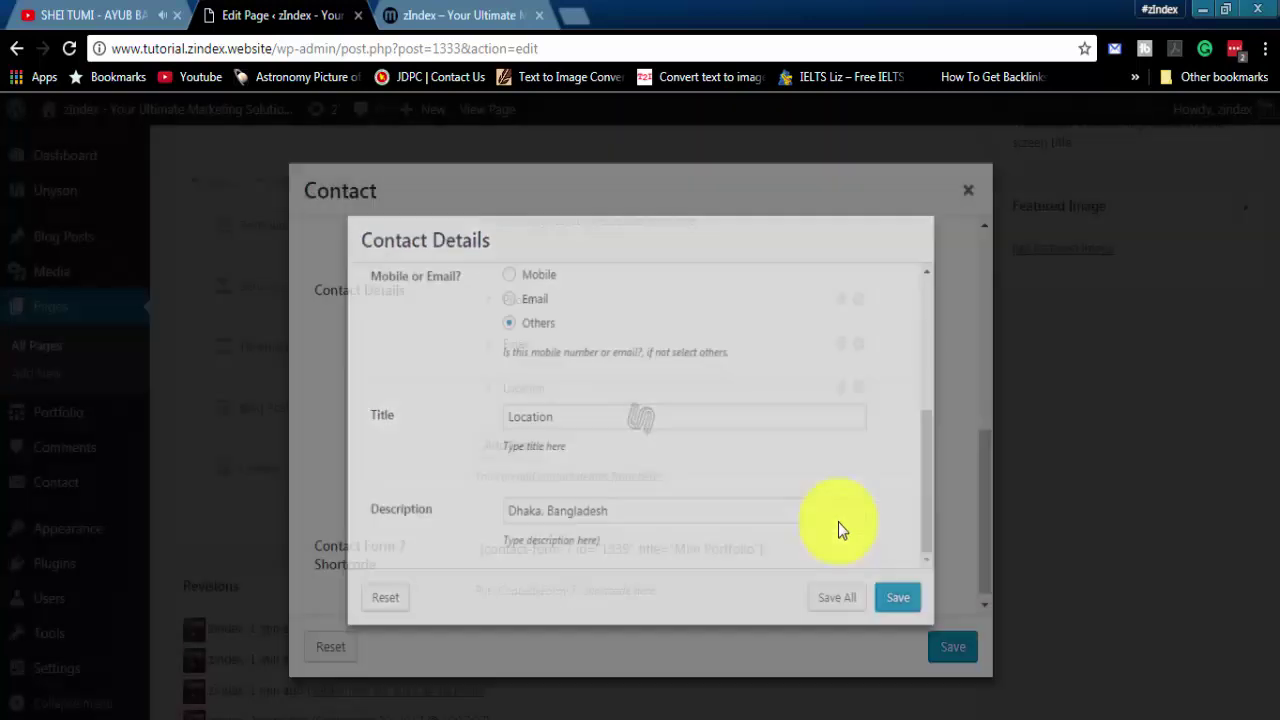
click(848, 487)
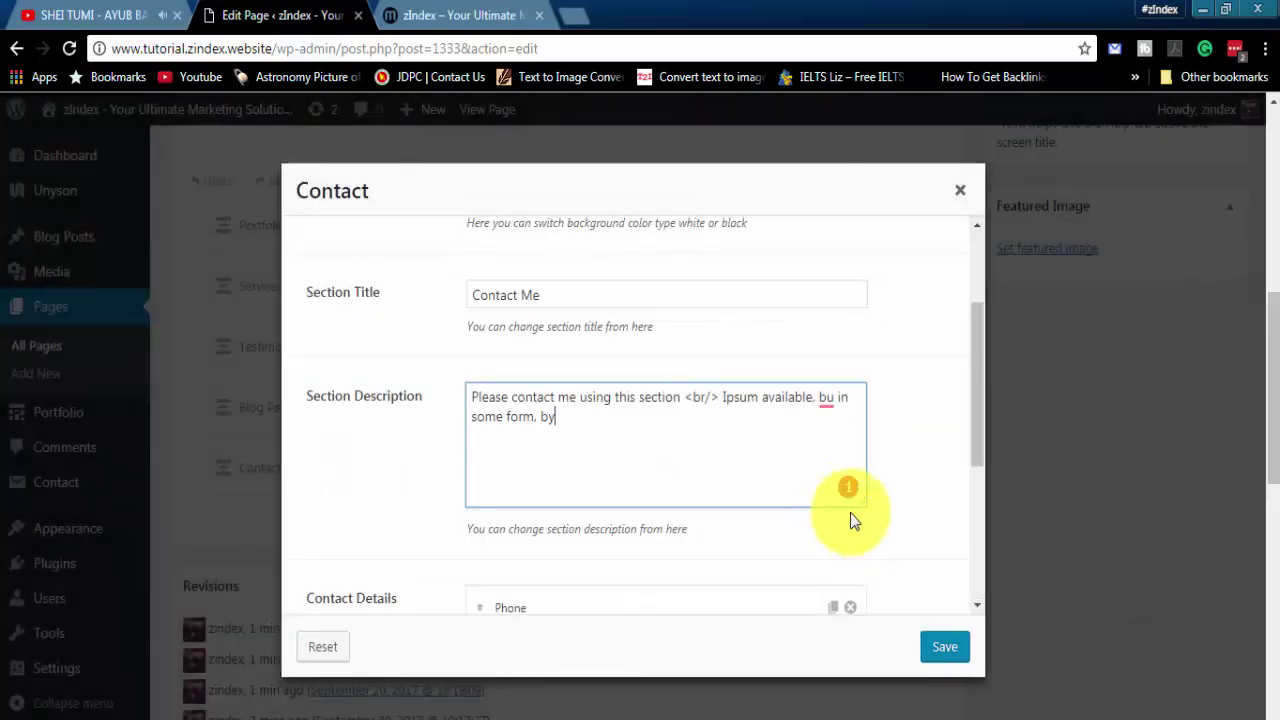
- Save the Contact element's settings and update the page
scroll(852, 520, down, 4)
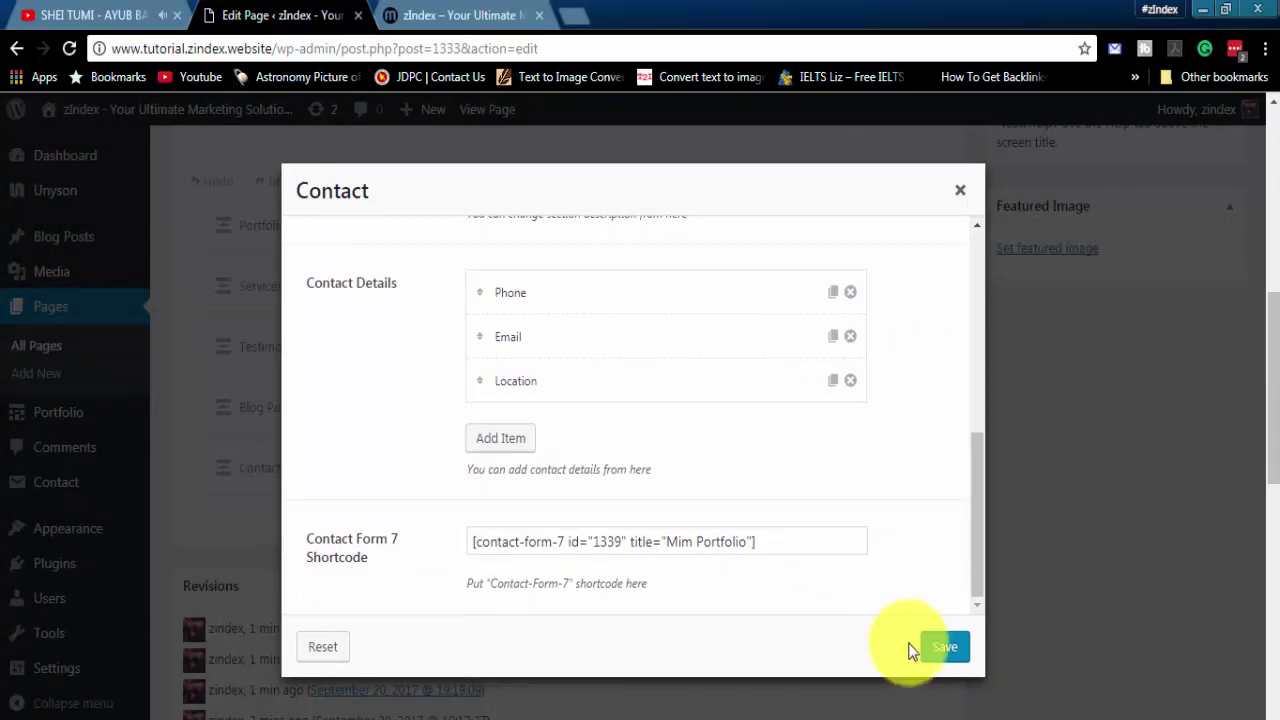
click(942, 650)
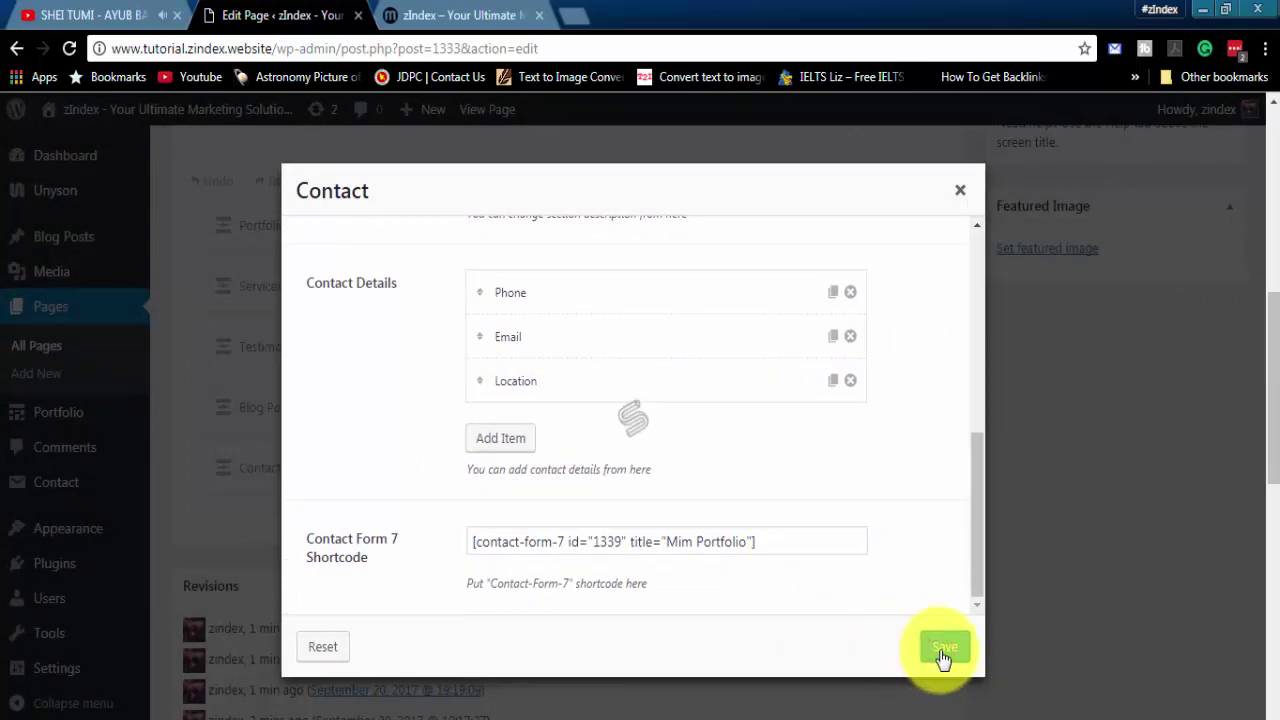
scroll(795, 615, down, 2)
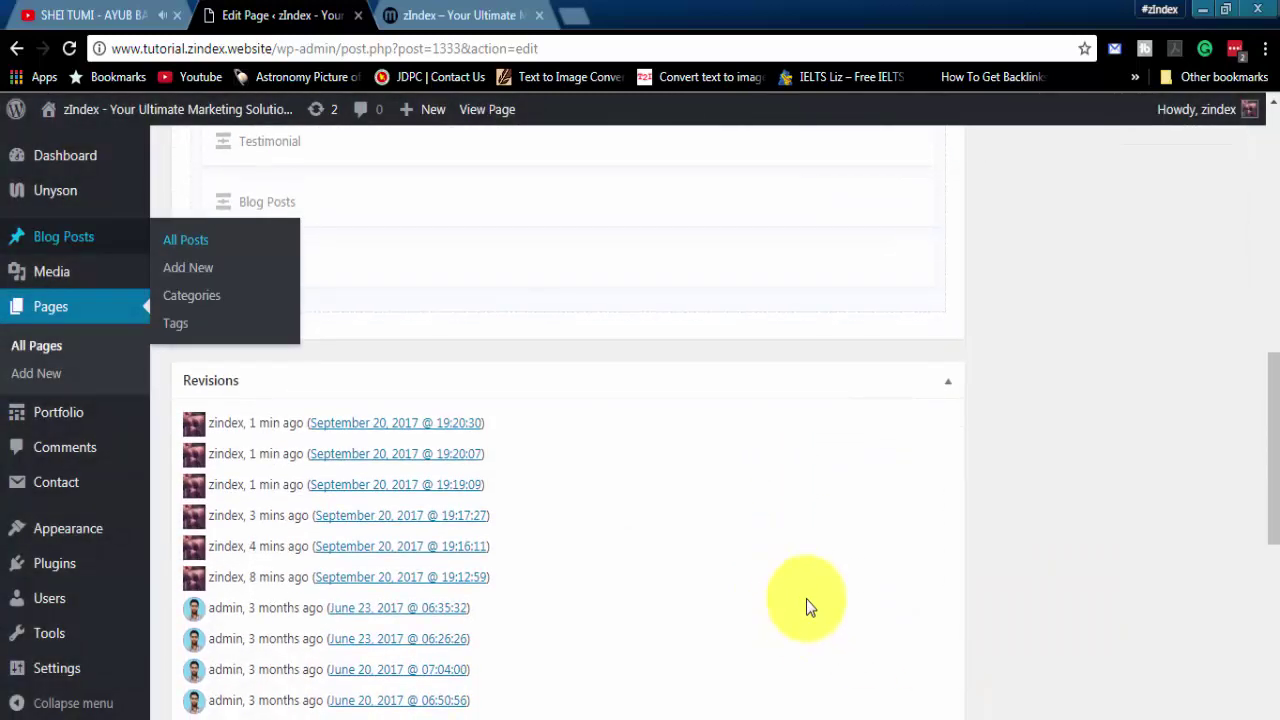
scroll(808, 606, up, 3)
click(916, 304)
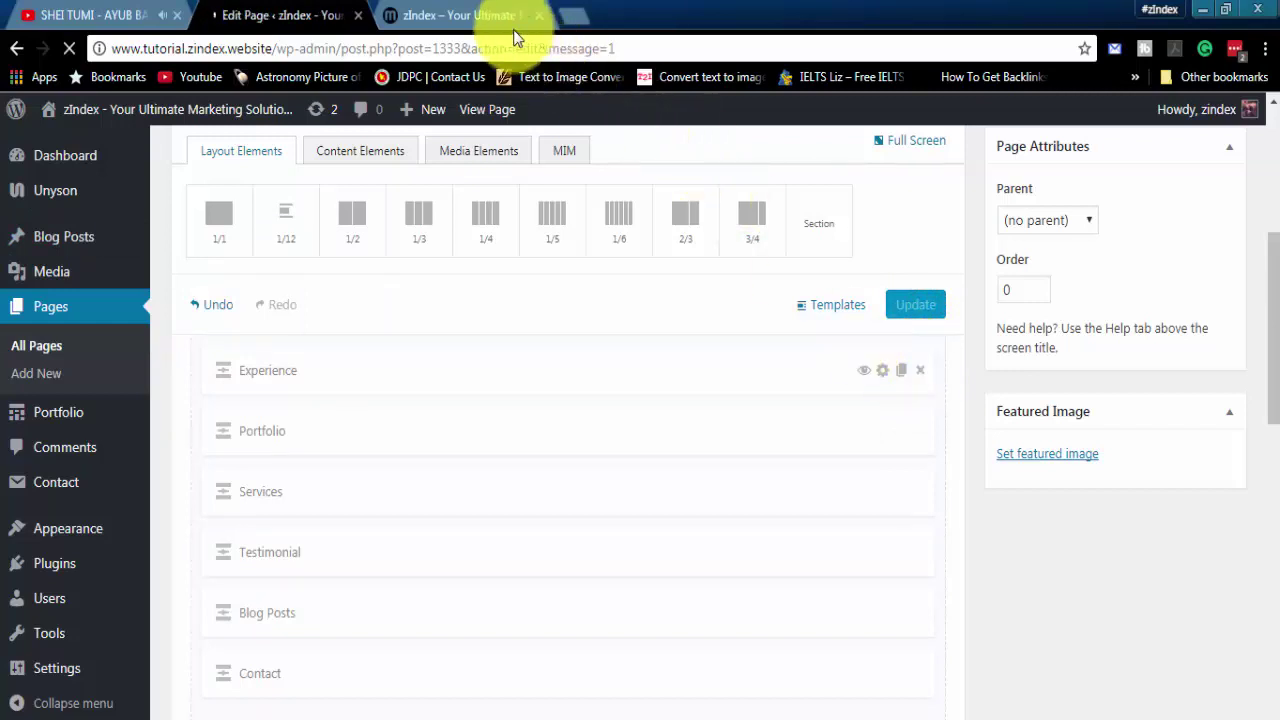
- Reload the live home page and check the heading, description and contact details in its contact section
click(476, 12)
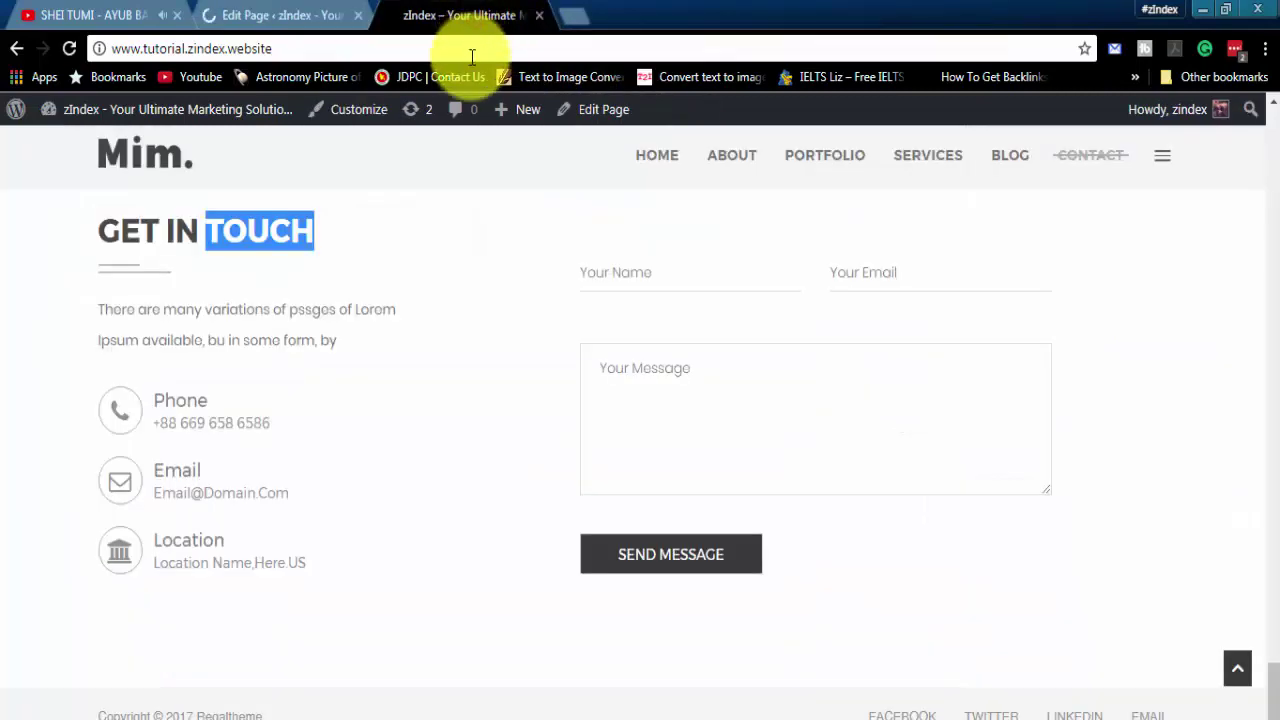
click(471, 54)
key(Return)
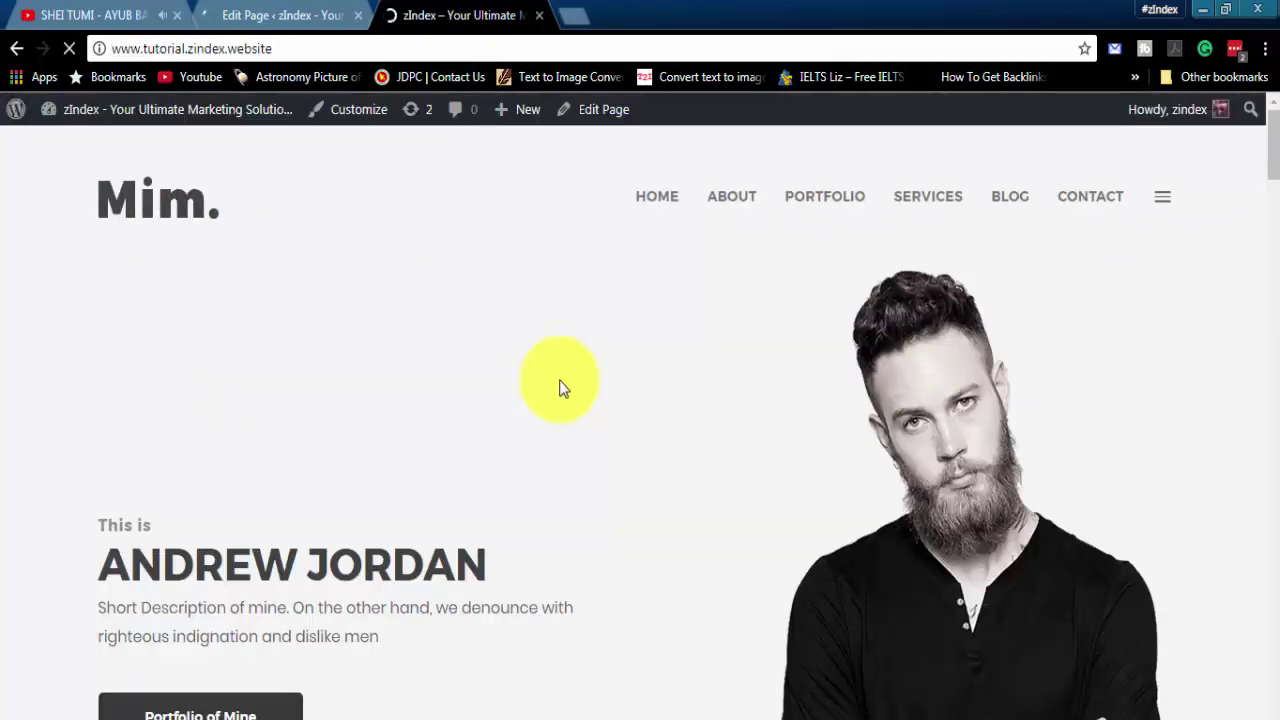
scroll(558, 412, down, 10)
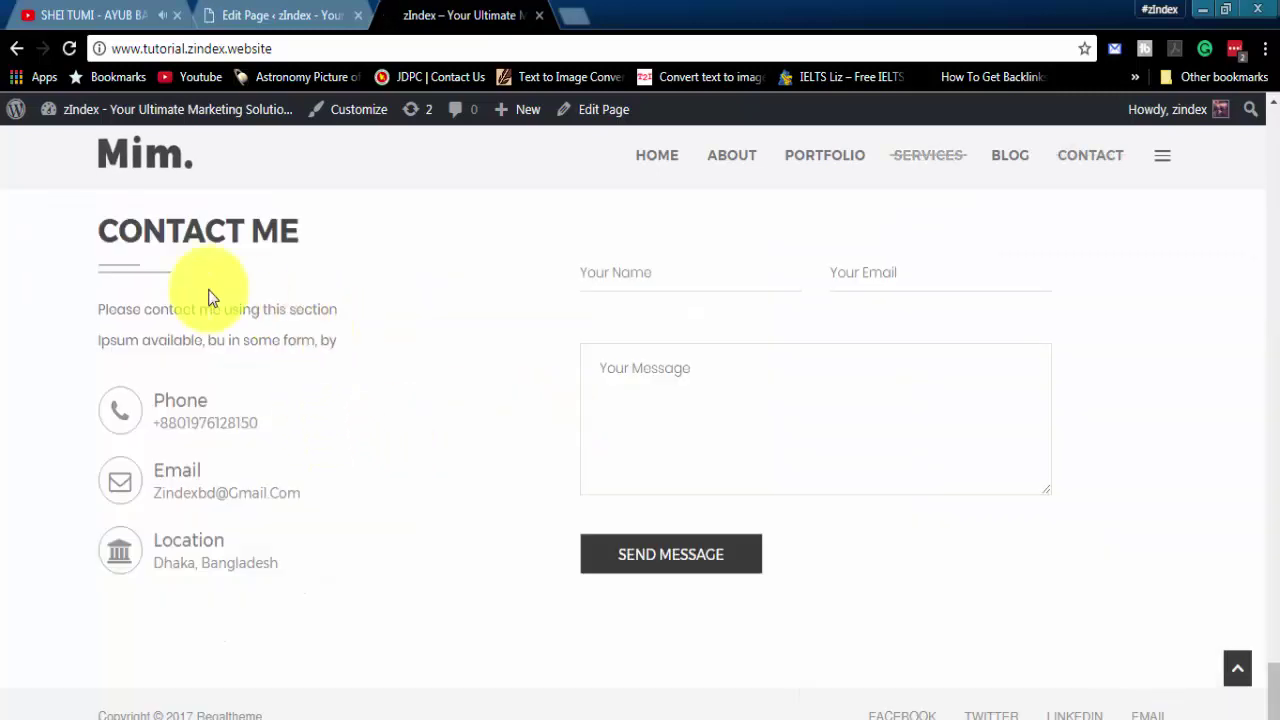
drag(100, 231, 294, 271)
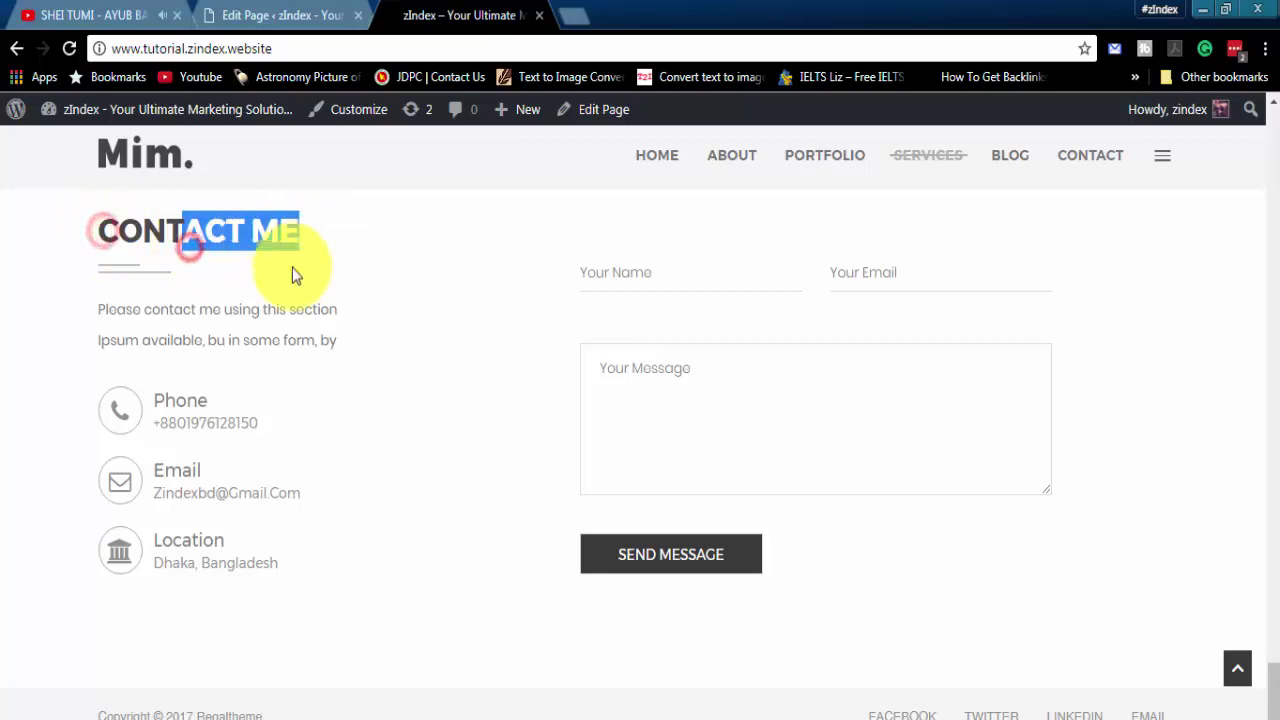
click(101, 309)
drag(240, 309, 304, 309)
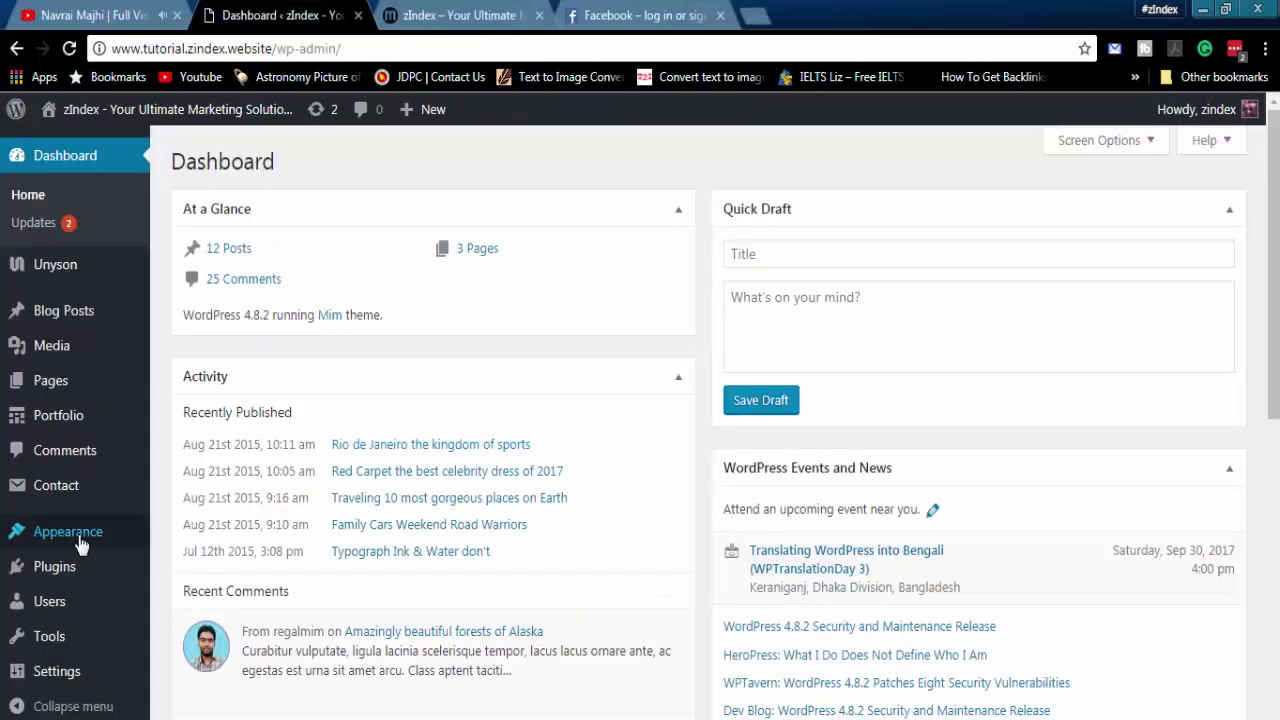
- Open the Mim theme settings from the dashboard and look through the favicon and Apple icon options
mouse_move(104, 540)
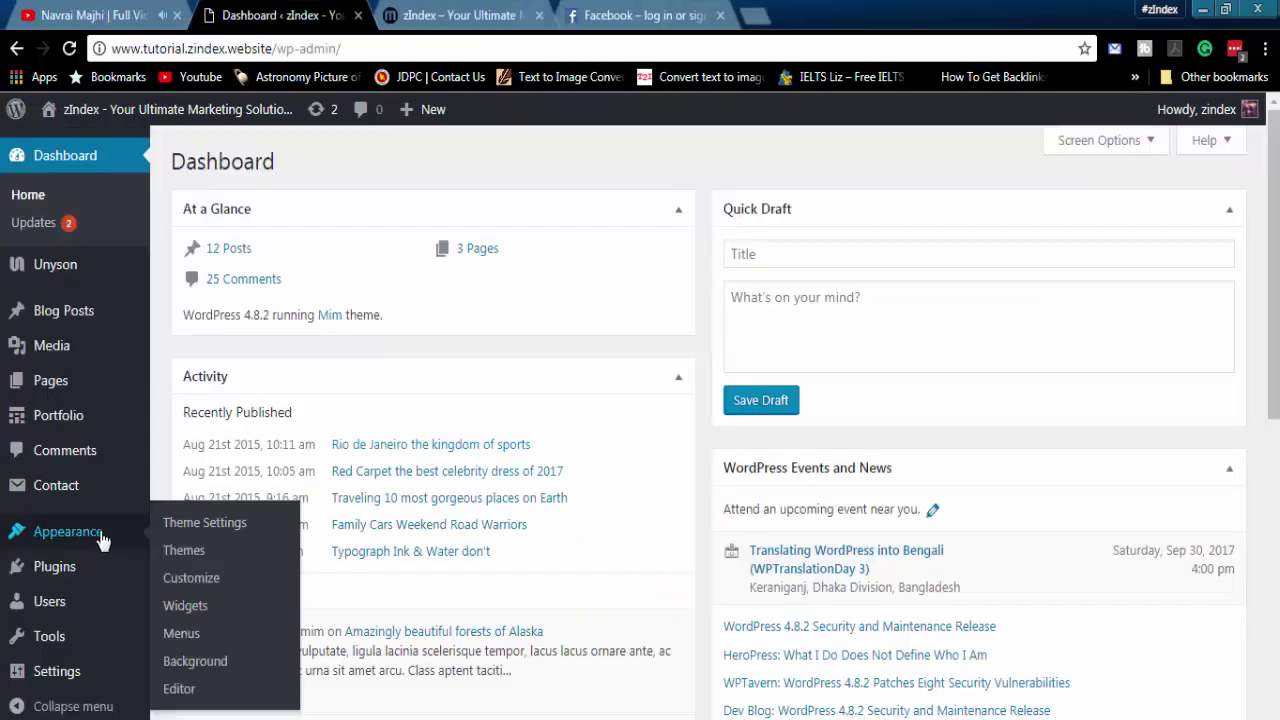
click(204, 524)
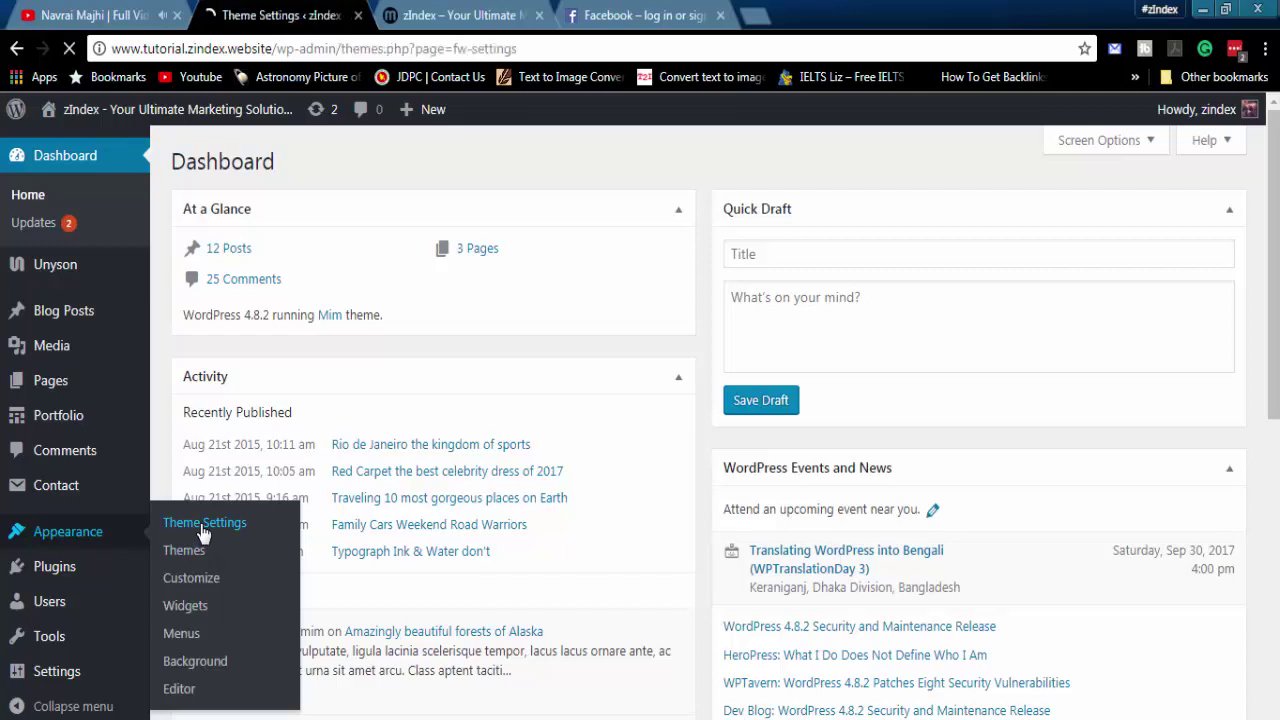
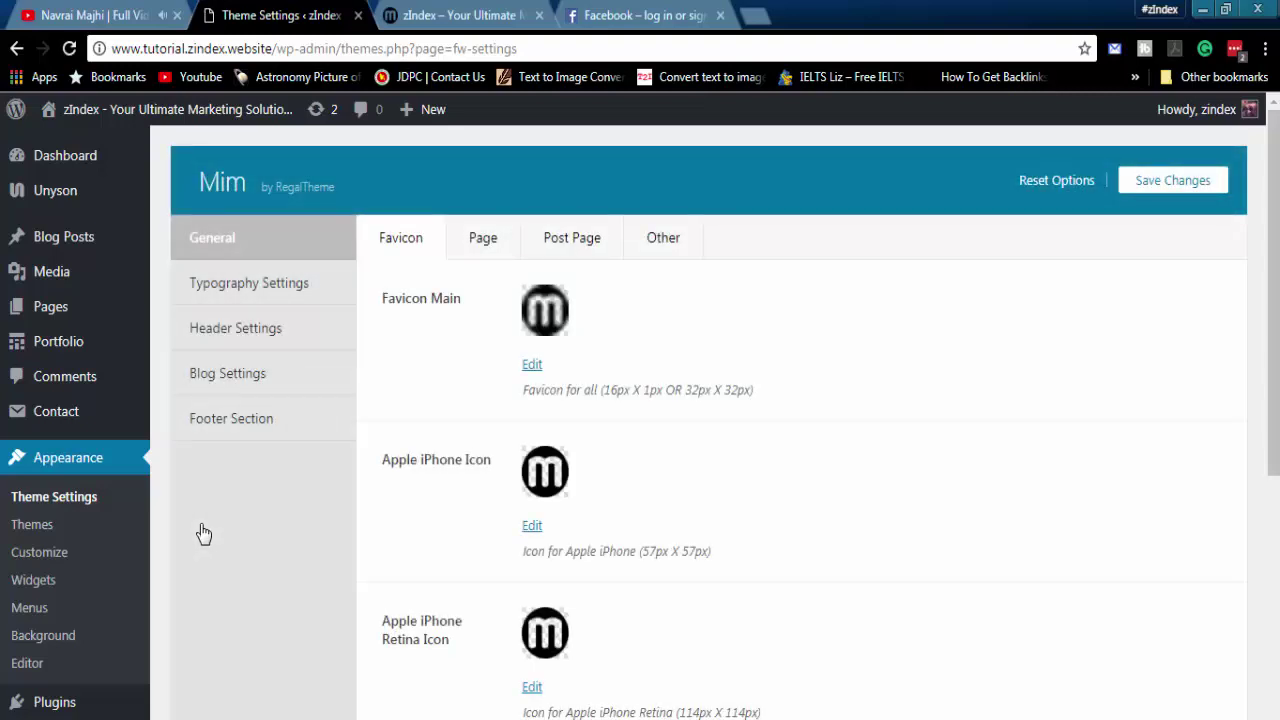
scroll(490, 600, down, 5)
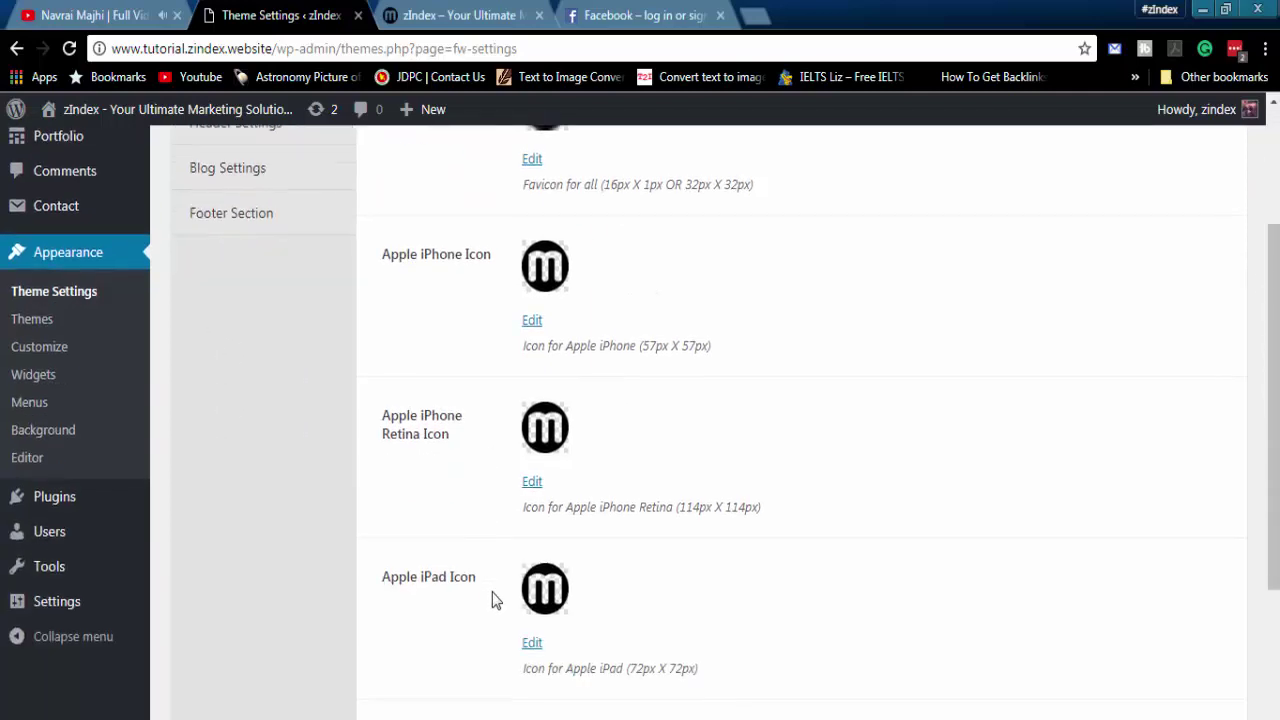
scroll(492, 605, up, 4)
scroll(497, 612, up, 1)
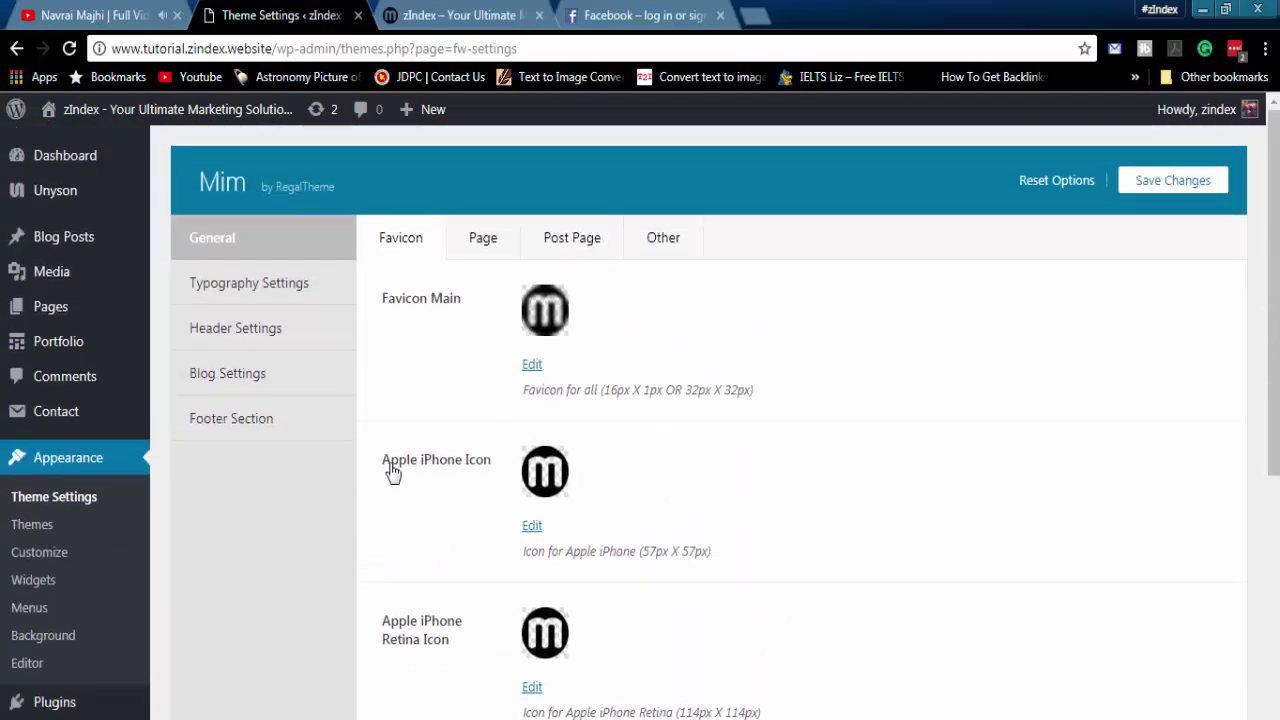
- Review the general theme settings for Page, Post Page and Other
click(480, 244)
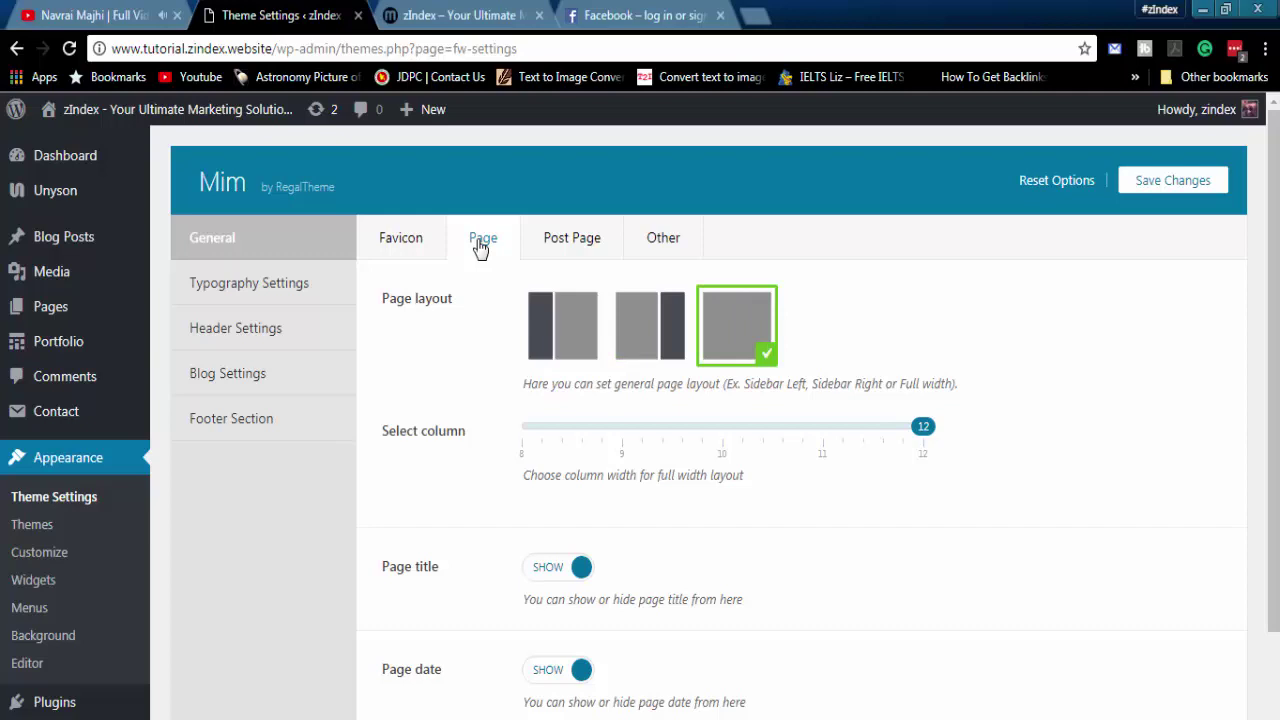
scroll(495, 348, down, 1)
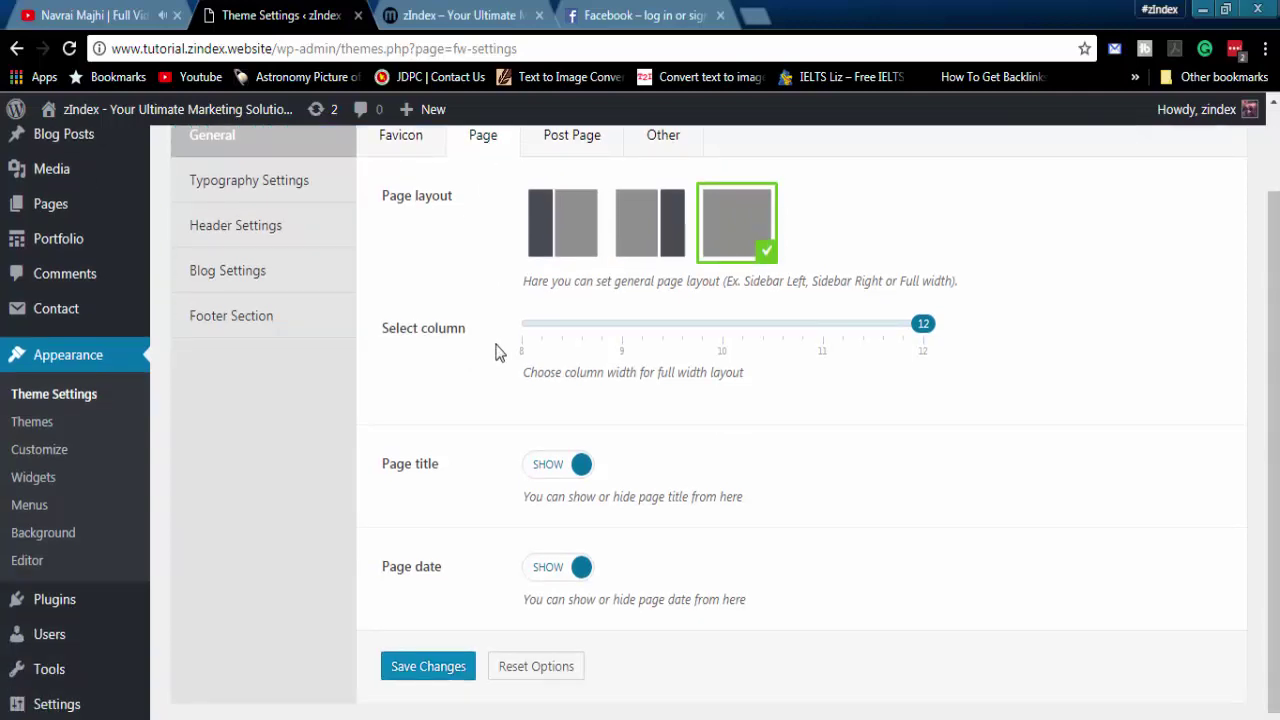
scroll(498, 352, up, 1)
click(576, 247)
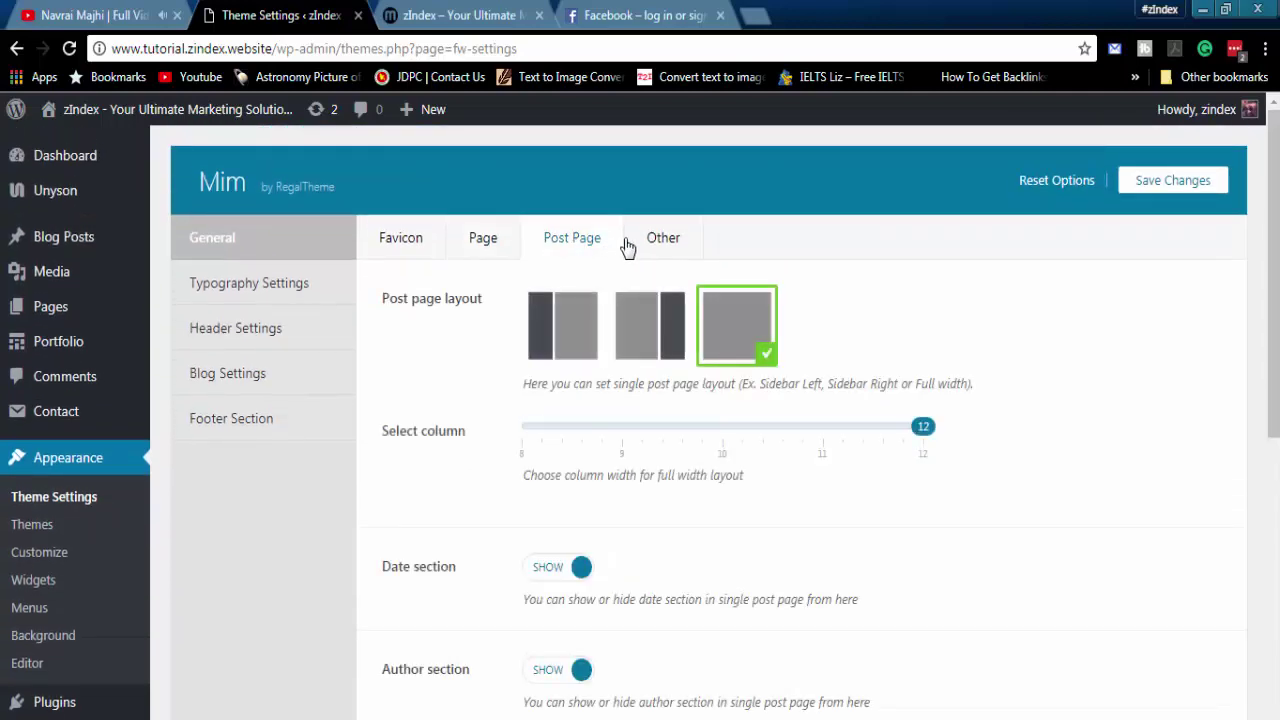
scroll(620, 385, down, 1)
scroll(635, 360, up, 1)
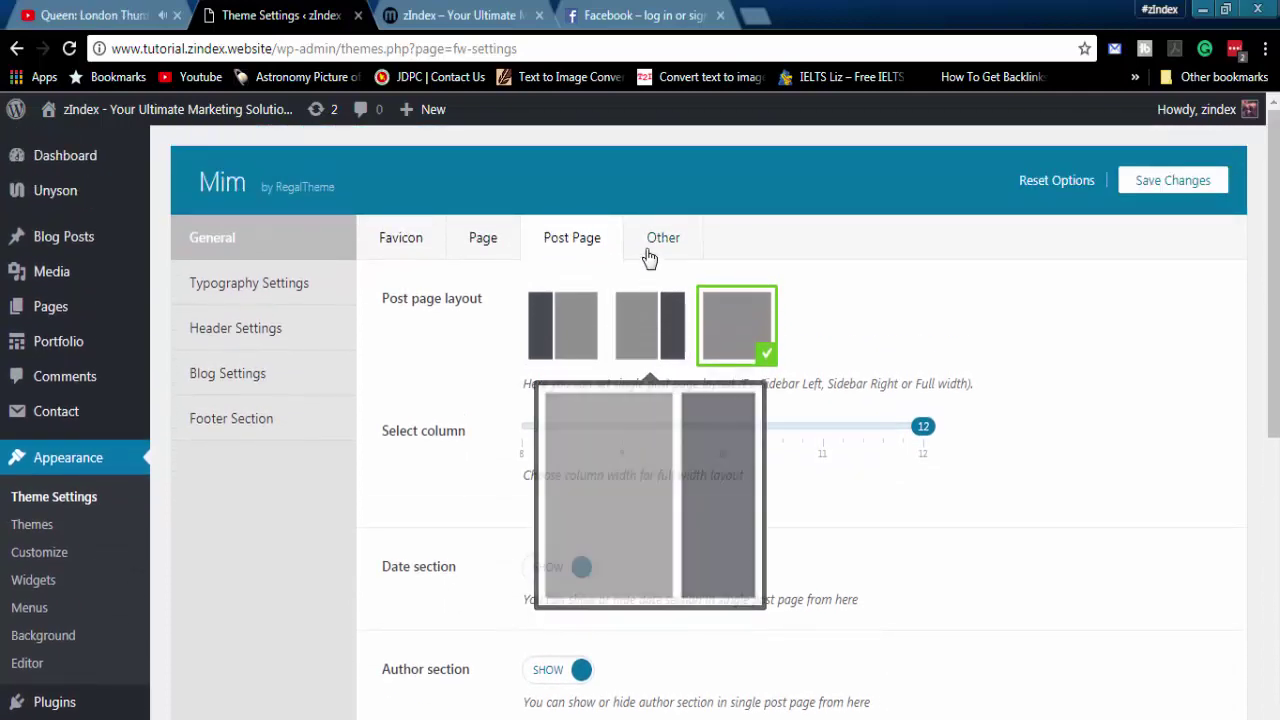
click(651, 251)
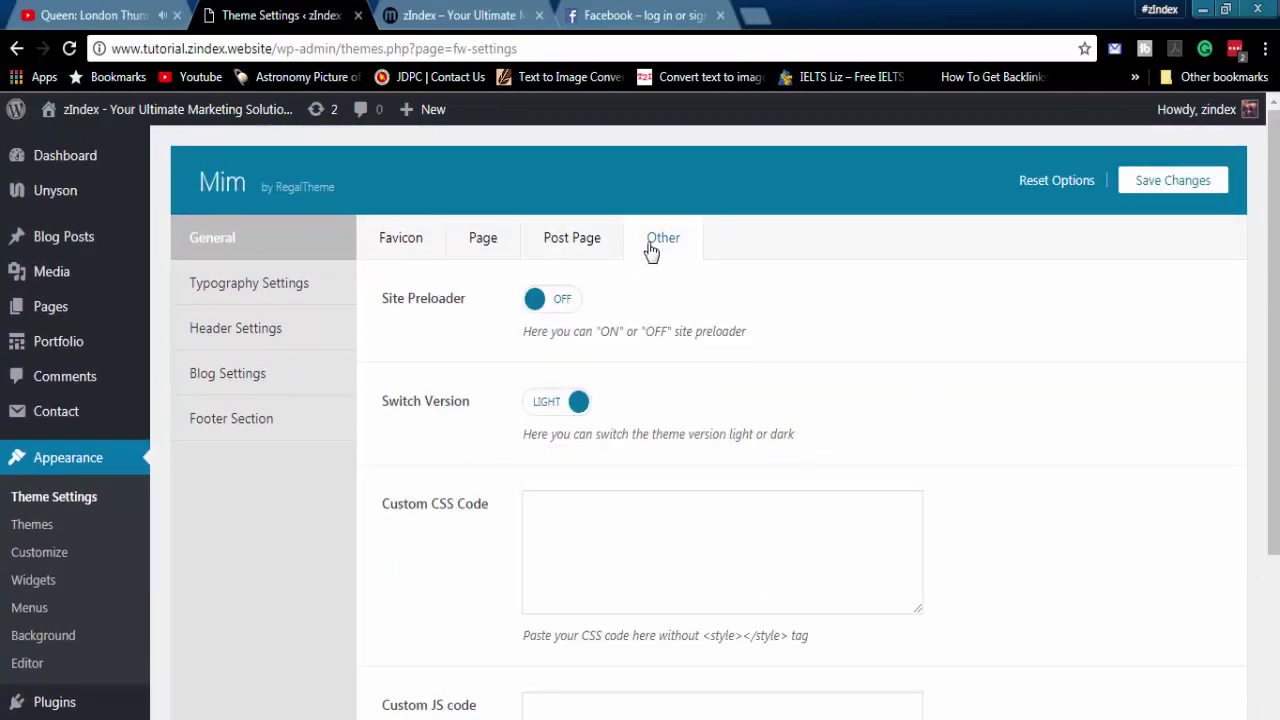
- Look through the theme's typography, header and blog settings
click(270, 291)
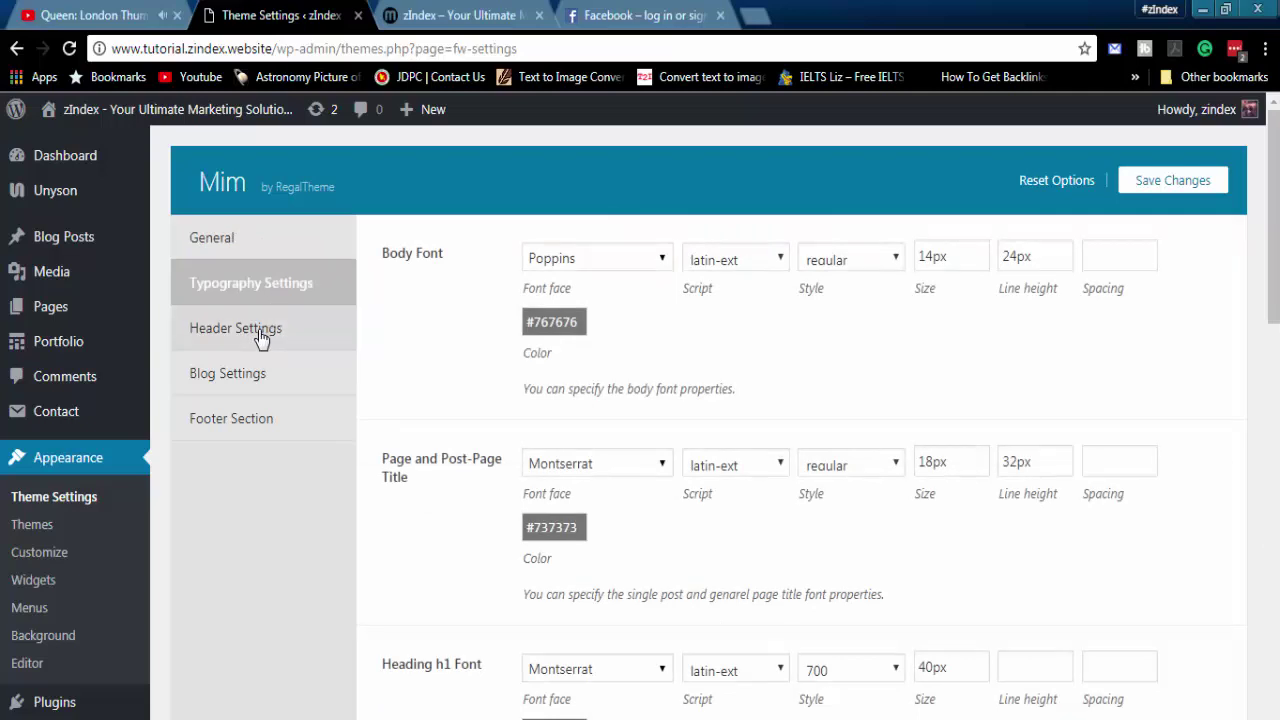
scroll(535, 485, down, 5)
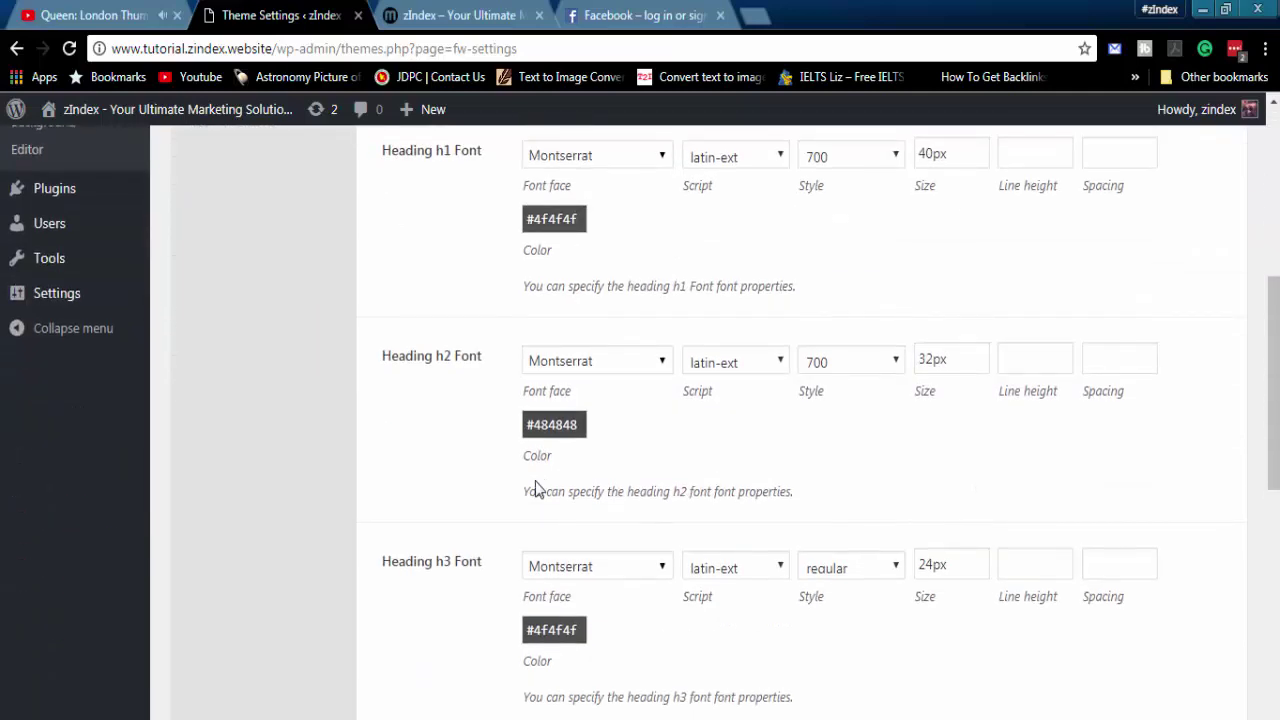
scroll(537, 488, up, 4)
scroll(500, 490, up, 2)
click(275, 333)
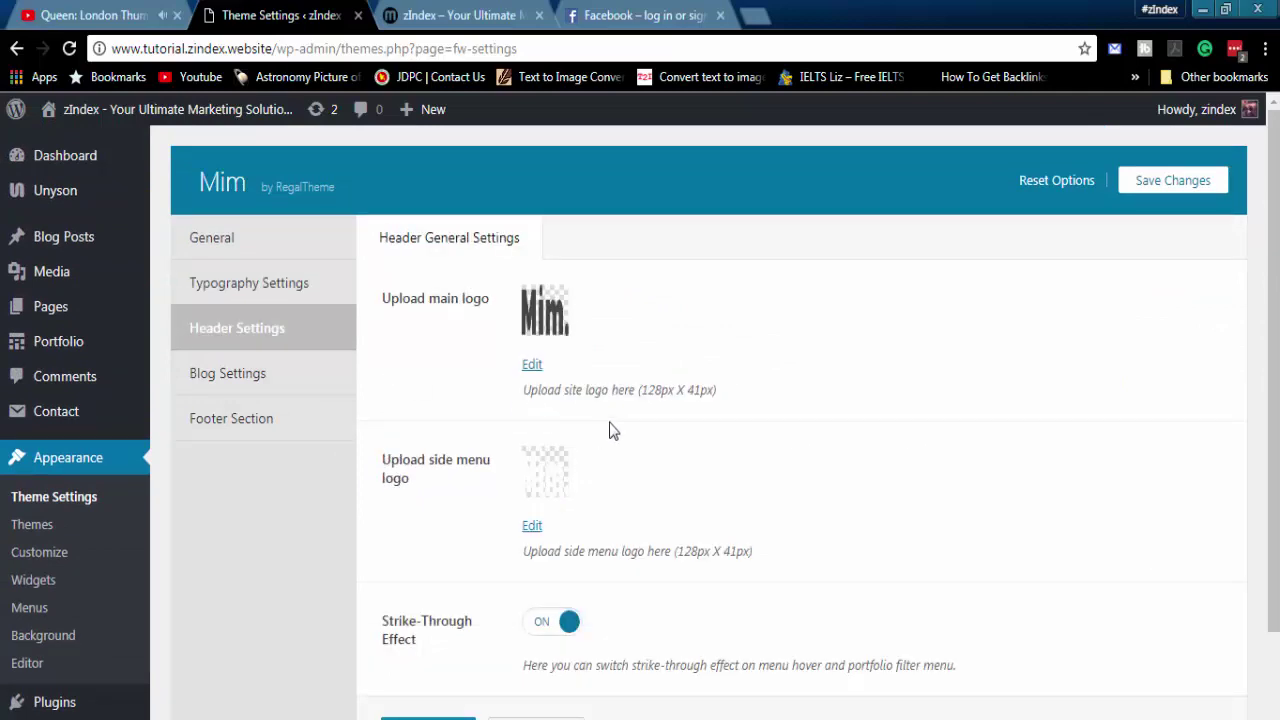
scroll(614, 434, down, 3)
scroll(613, 437, up, 3)
click(263, 376)
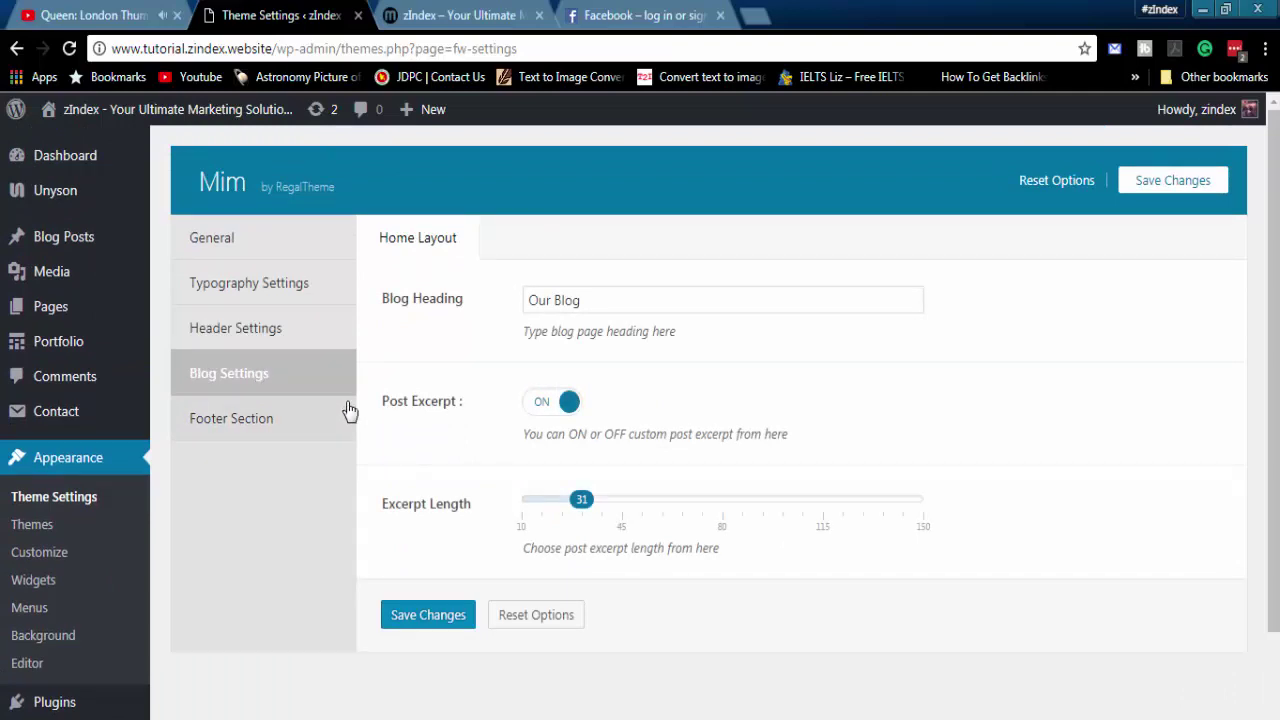
- Open the theme's footer section settings and compare the footer menu items with the links at the end of the live home page
click(259, 427)
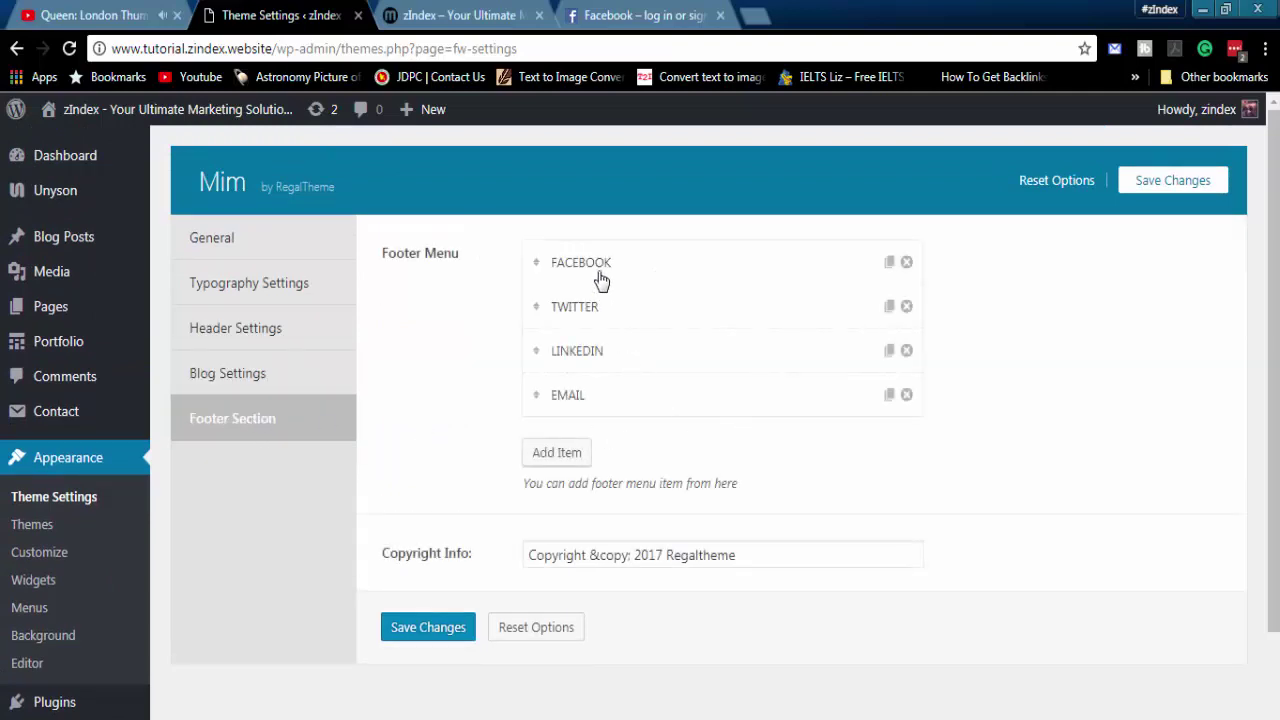
click(468, 14)
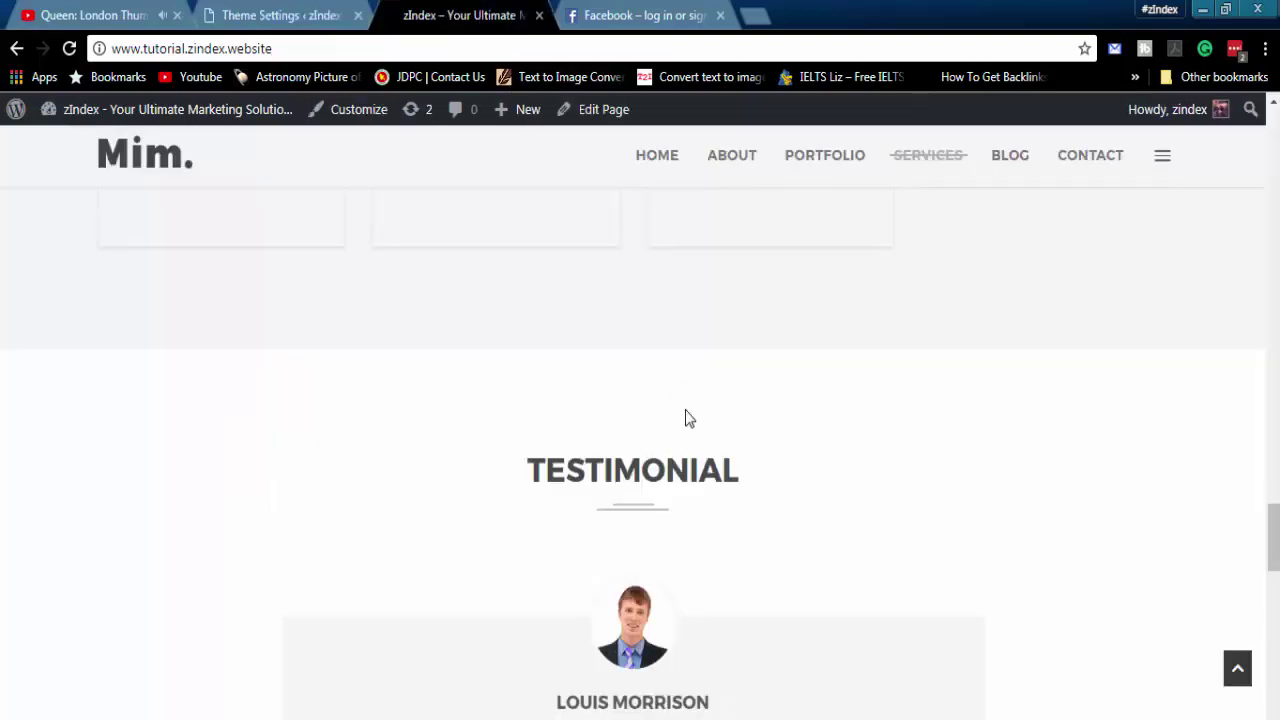
scroll(694, 431, down, 15)
scroll(833, 547, down, 1)
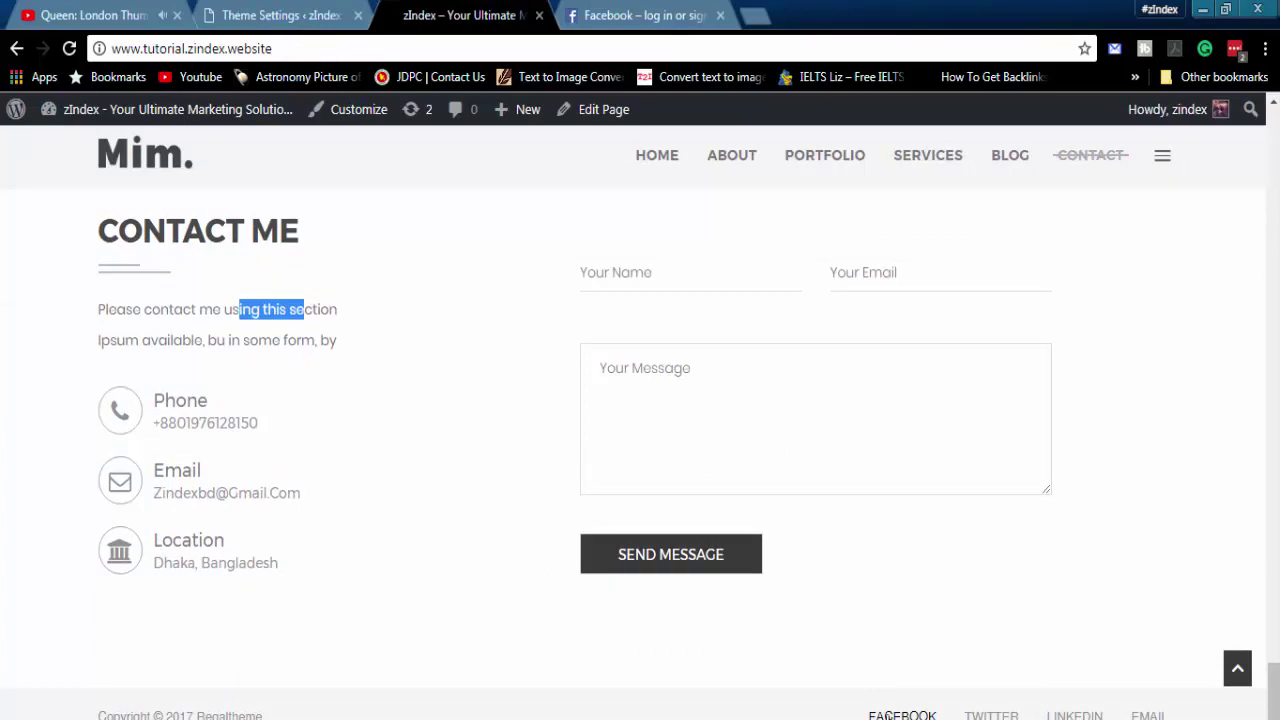
click(322, 10)
click(609, 268)
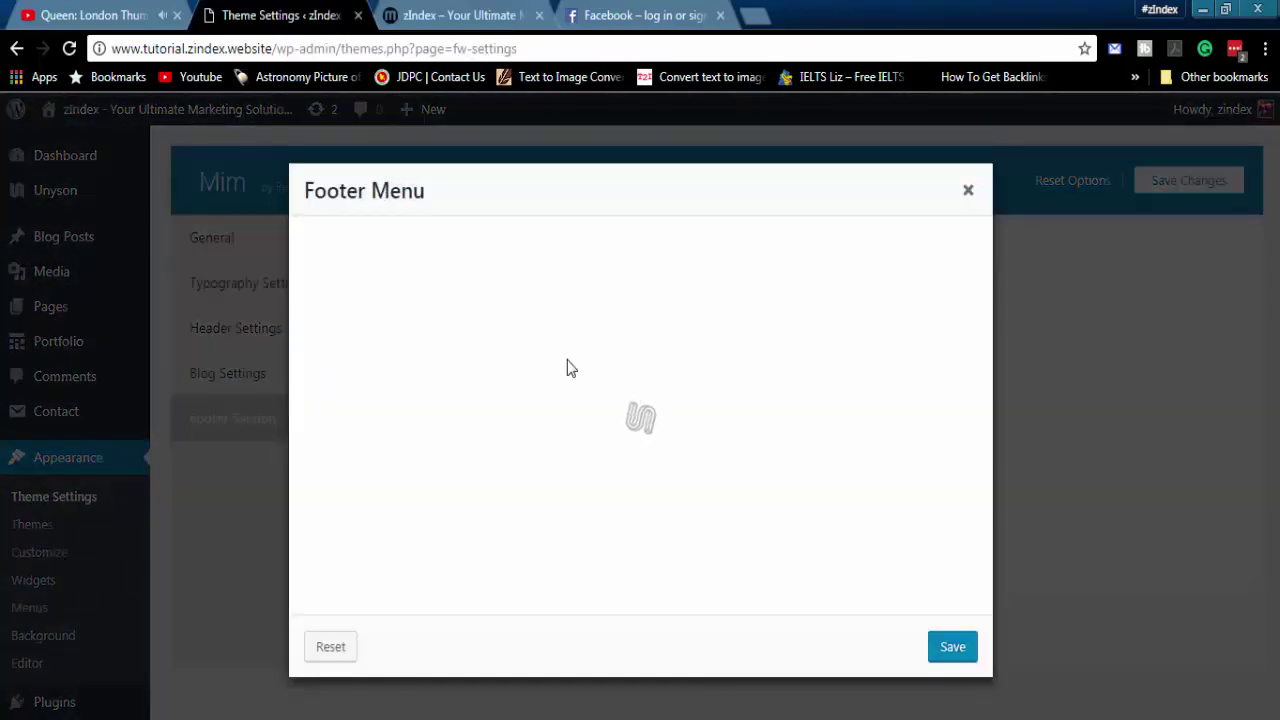
click(530, 365)
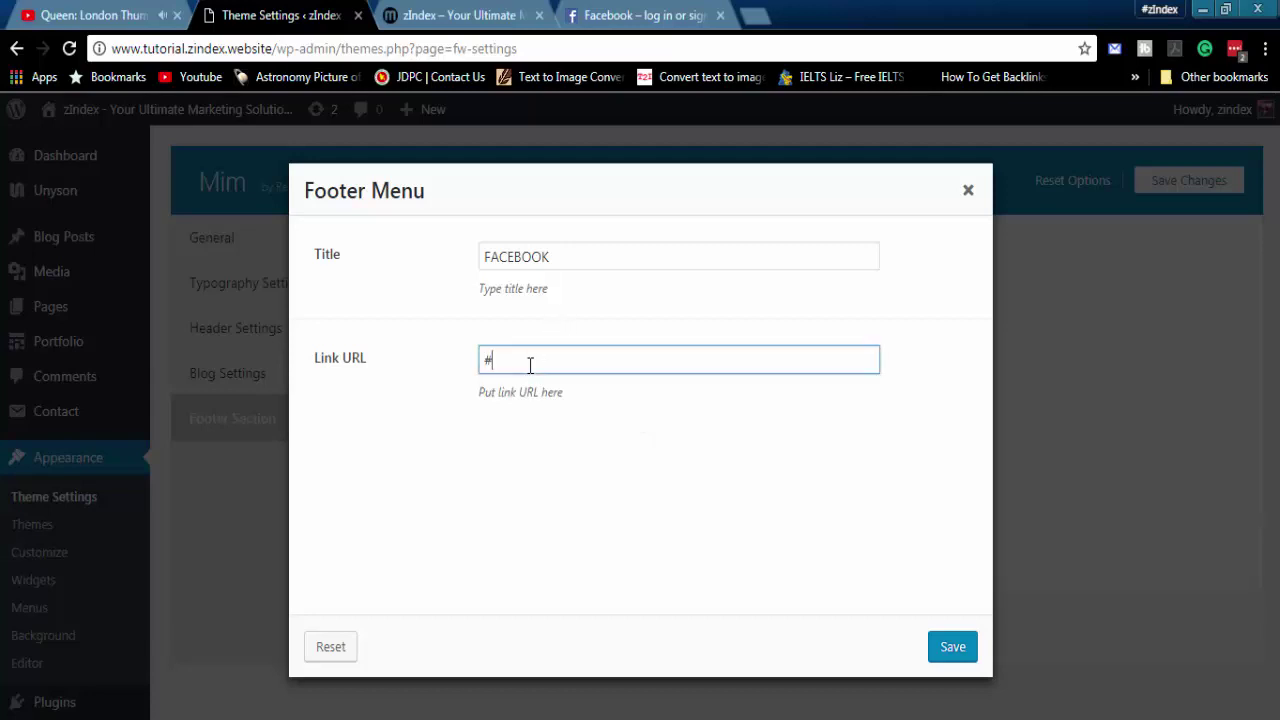
double_click(530, 365)
text(http://www.facebook.com)
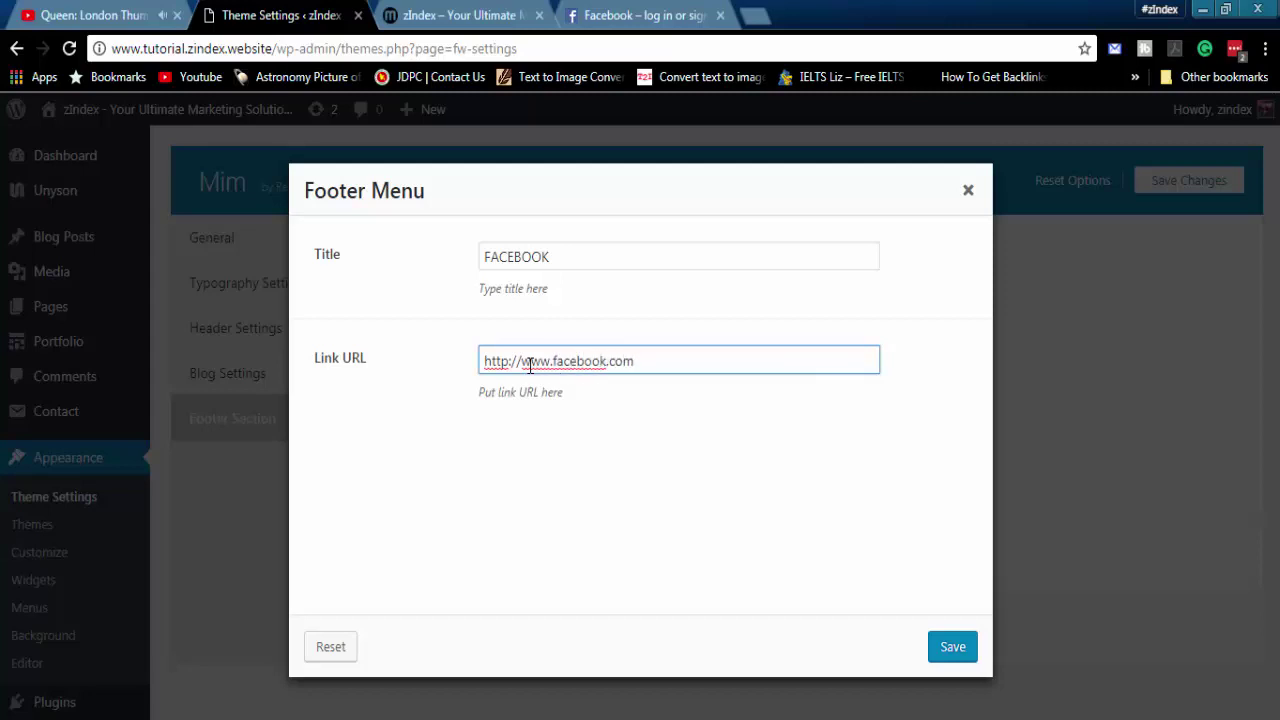
text(/username)
key(BackSpace)
key(BackSpace)
key(BackSpace)
key(BackSpace)
key(BackSpace)
key(BackSpace)
text(zindexbd)
click(953, 647)
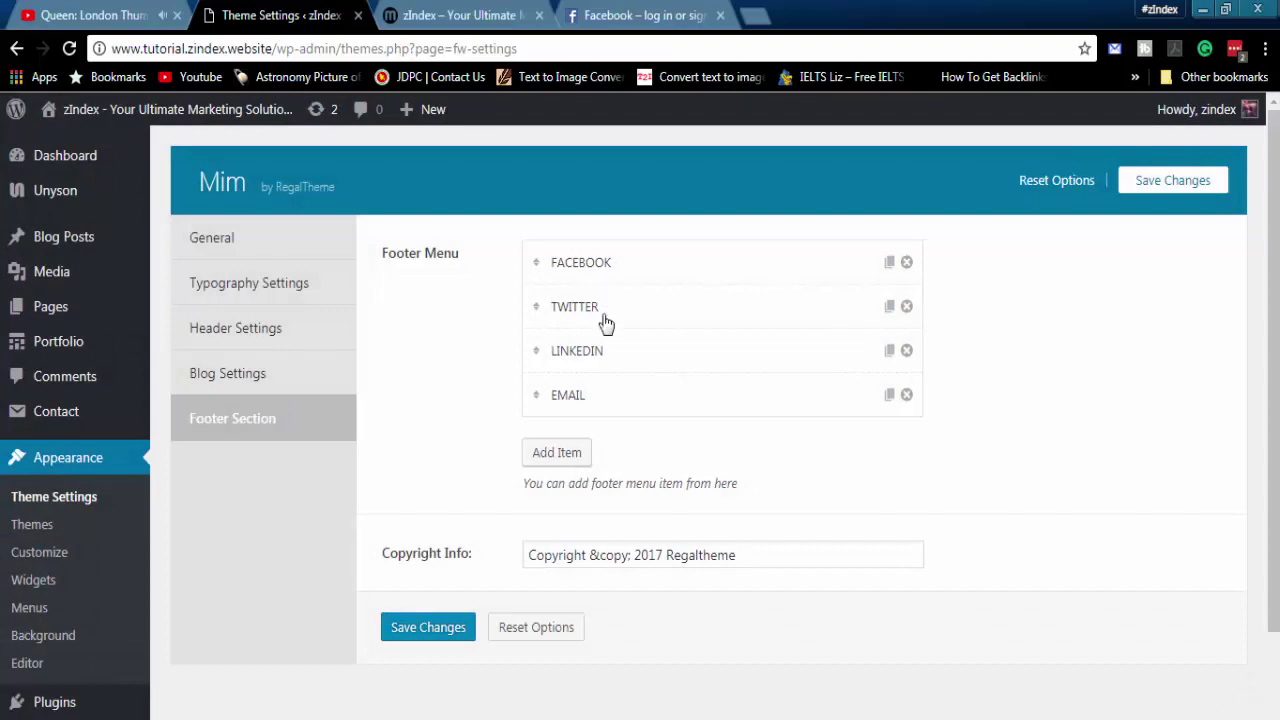
click(606, 322)
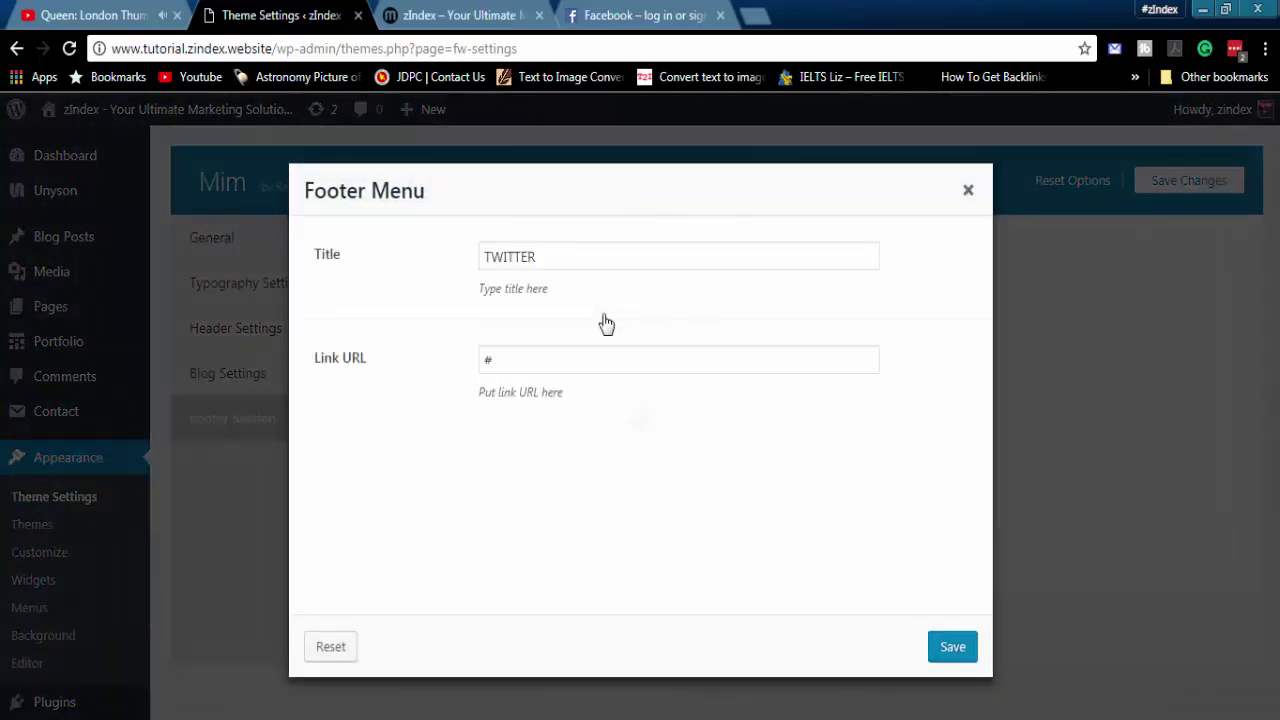
click(547, 357)
key(ctrl+a)
text(htt)
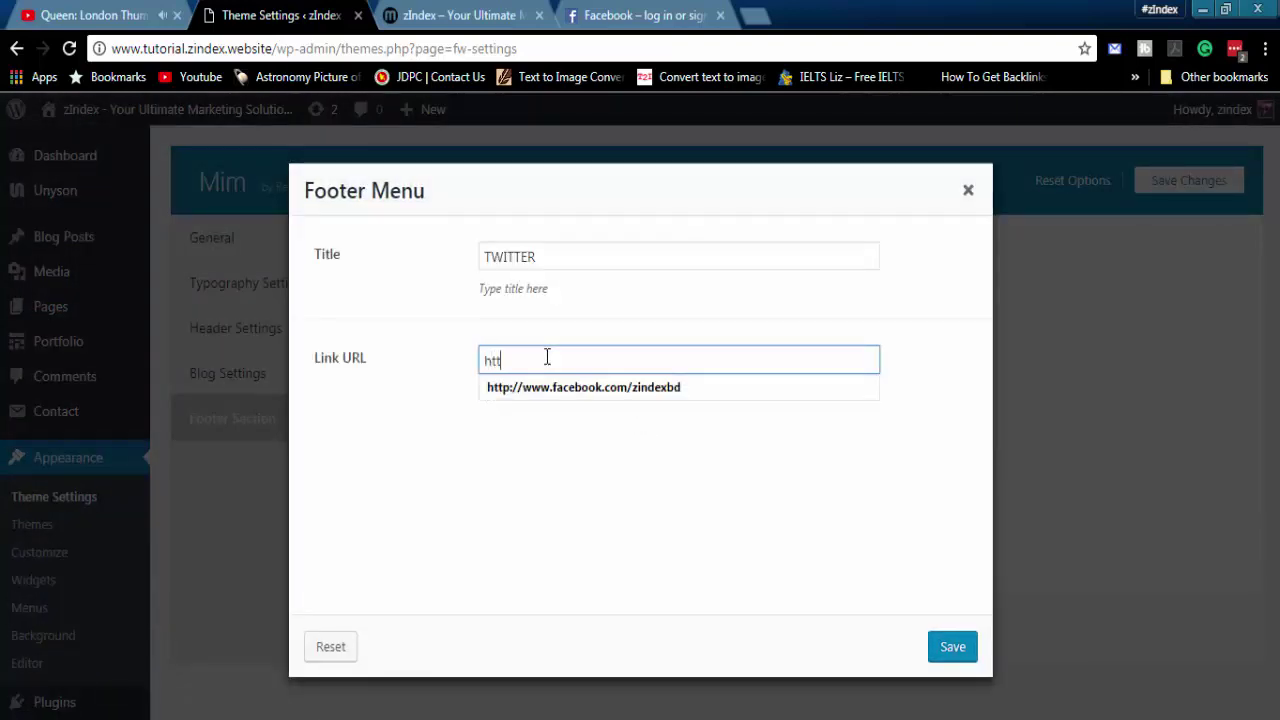
key(Down)
key(Up)
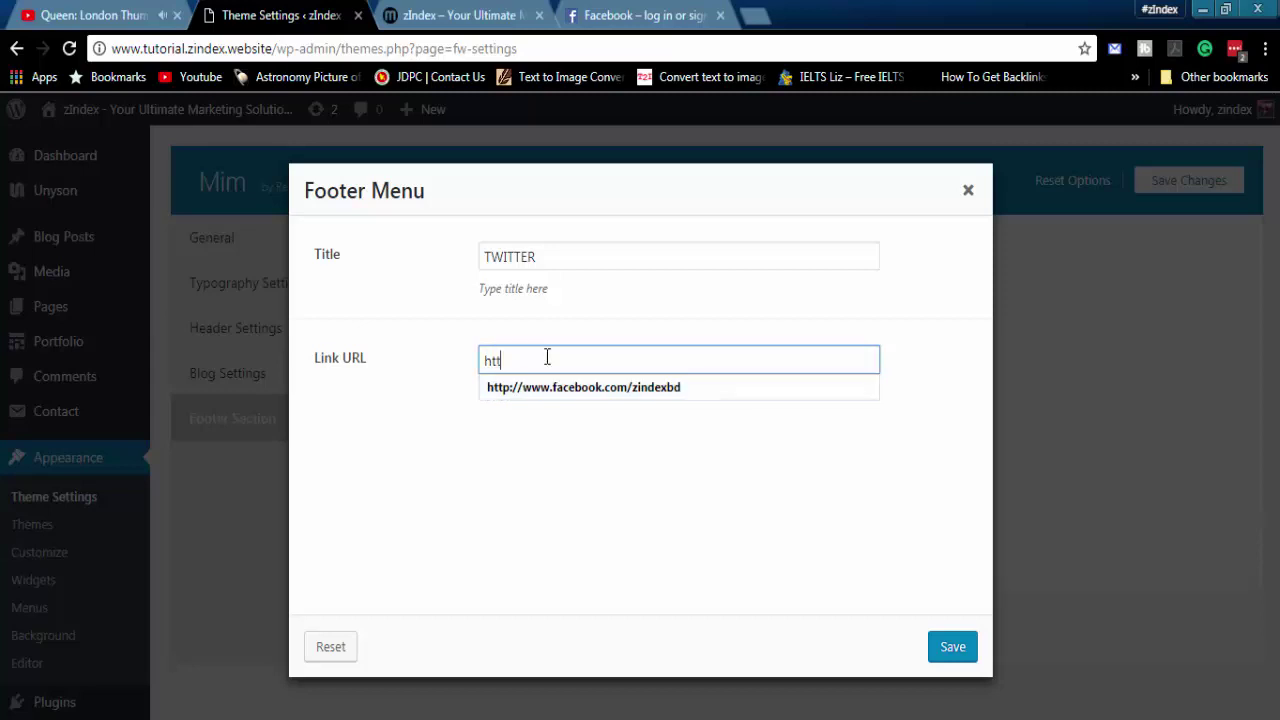
text(p://www.twit)
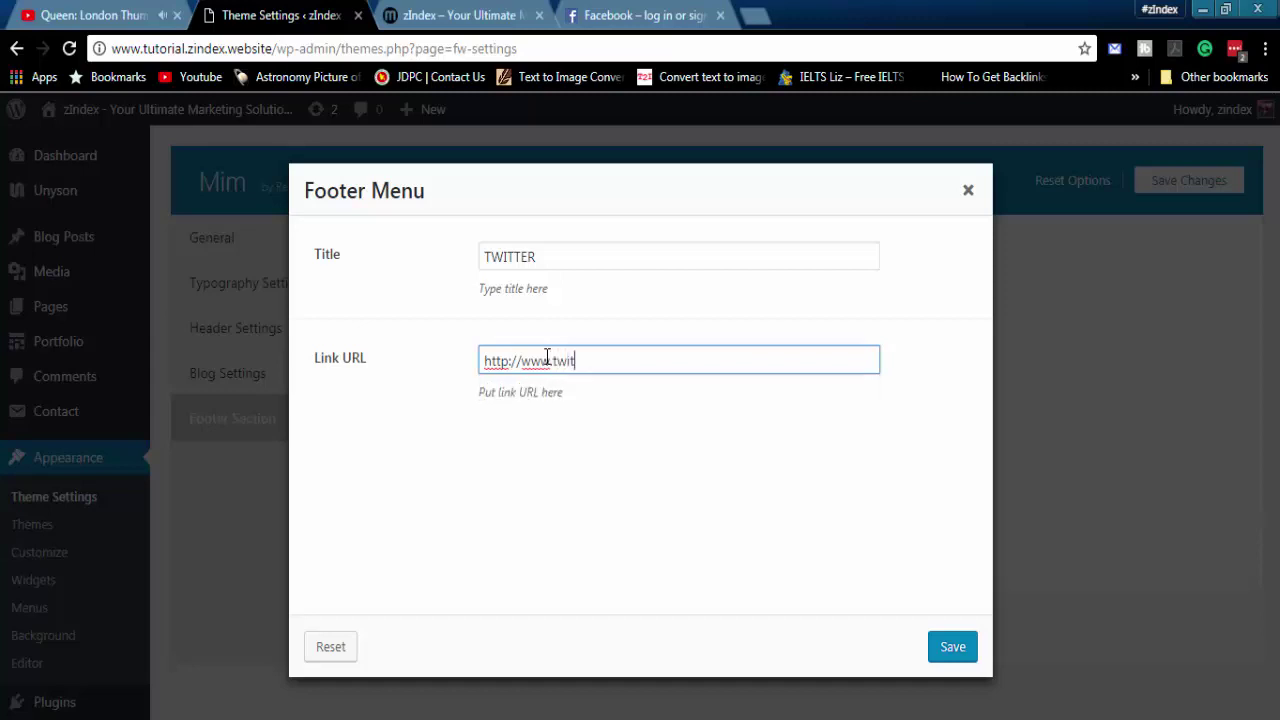
text(ter.com/zindex)
click(951, 648)
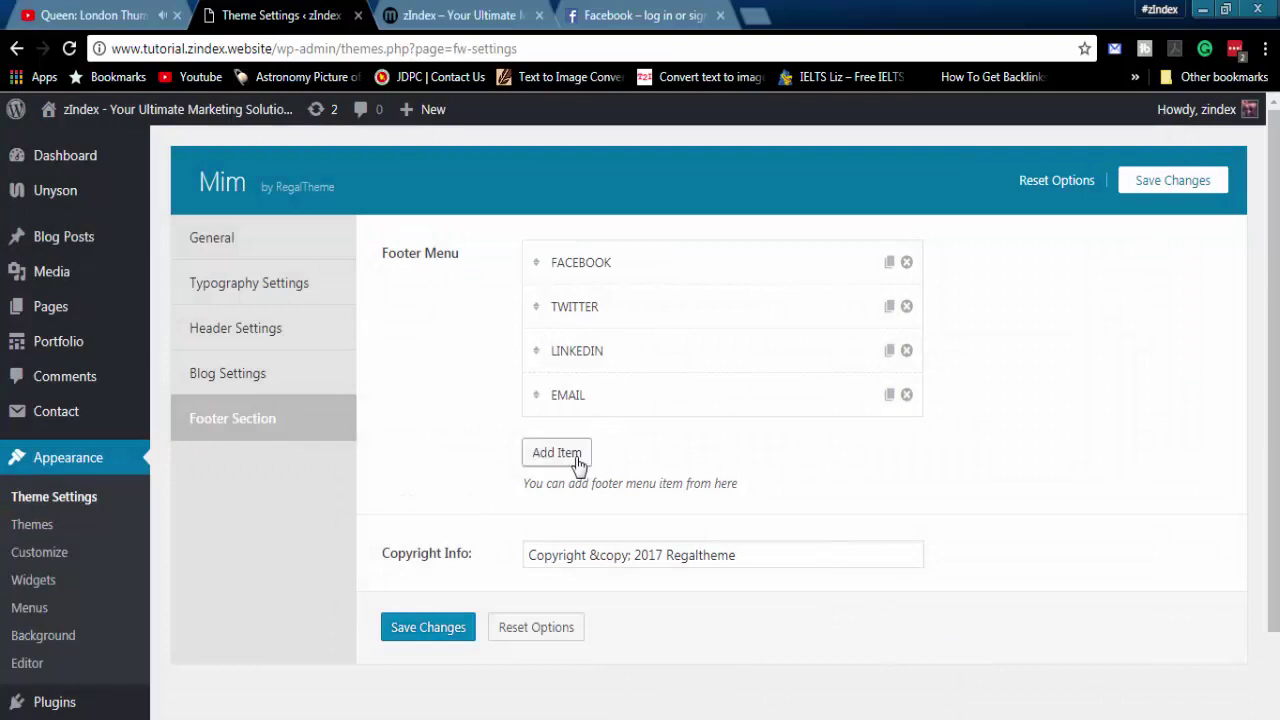
- Add a new footer menu item with the title "Pinterest"
scroll(610, 560, down, 1)
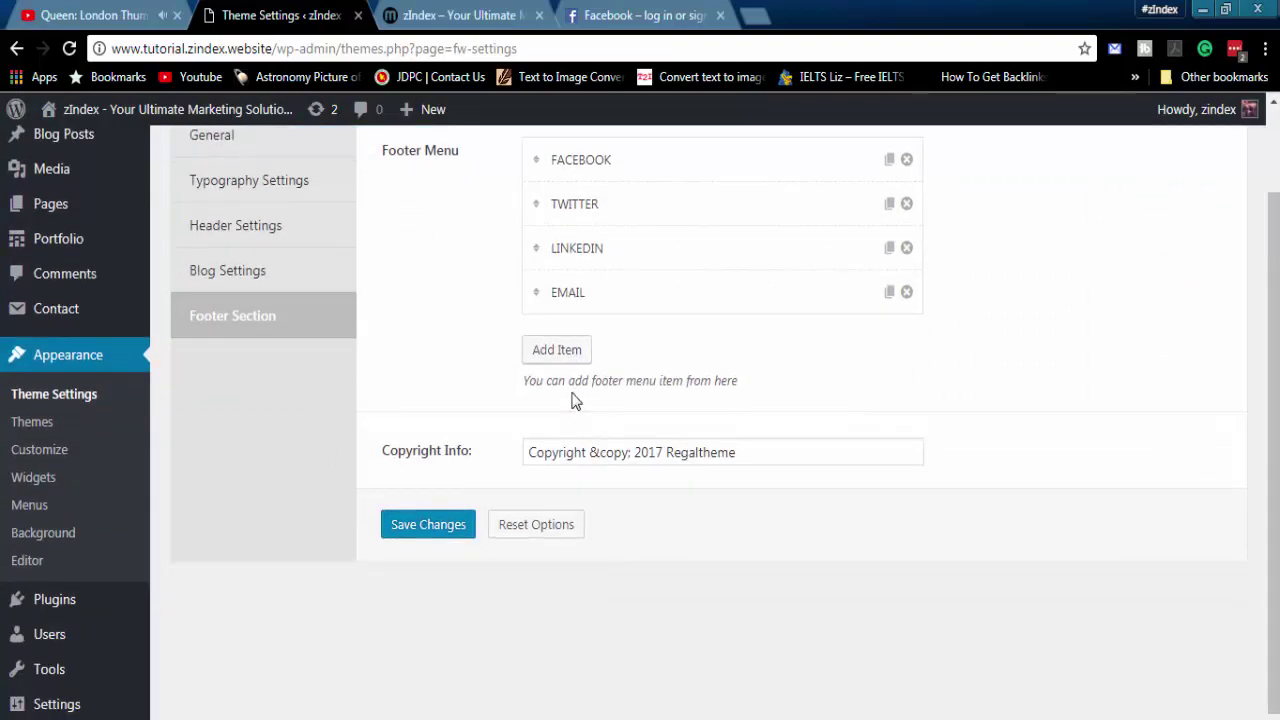
click(578, 355)
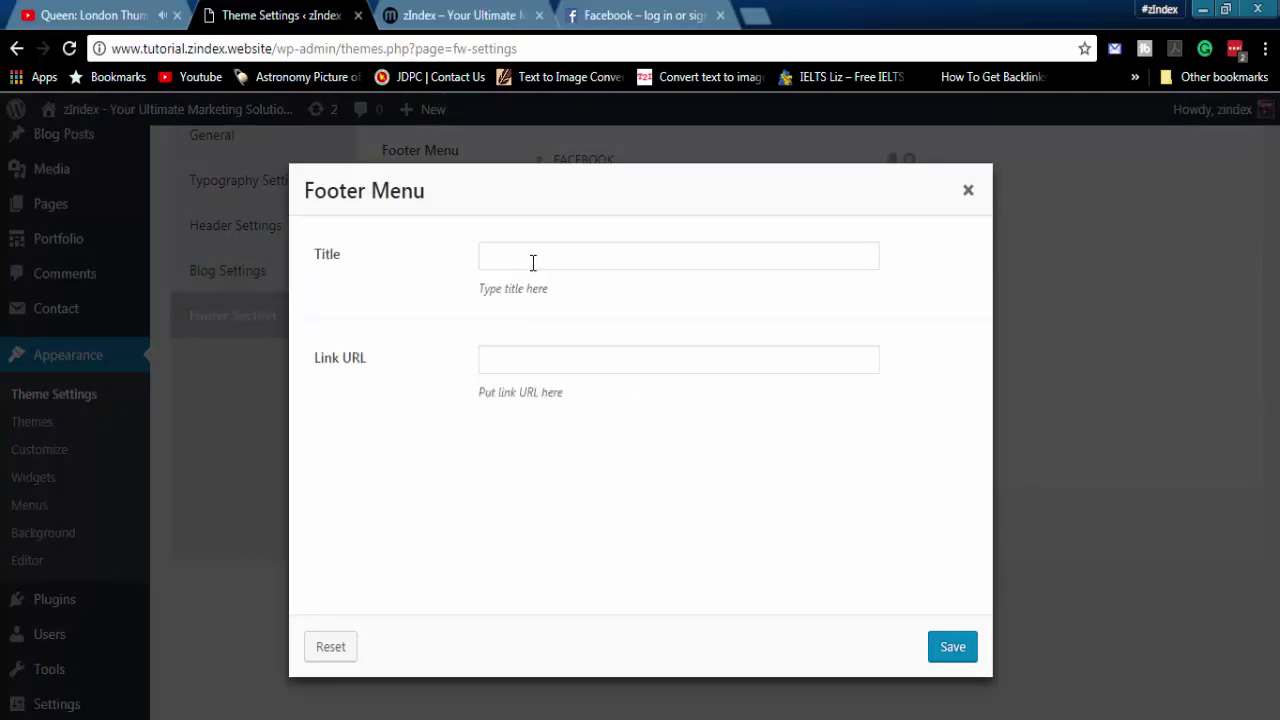
click(533, 262)
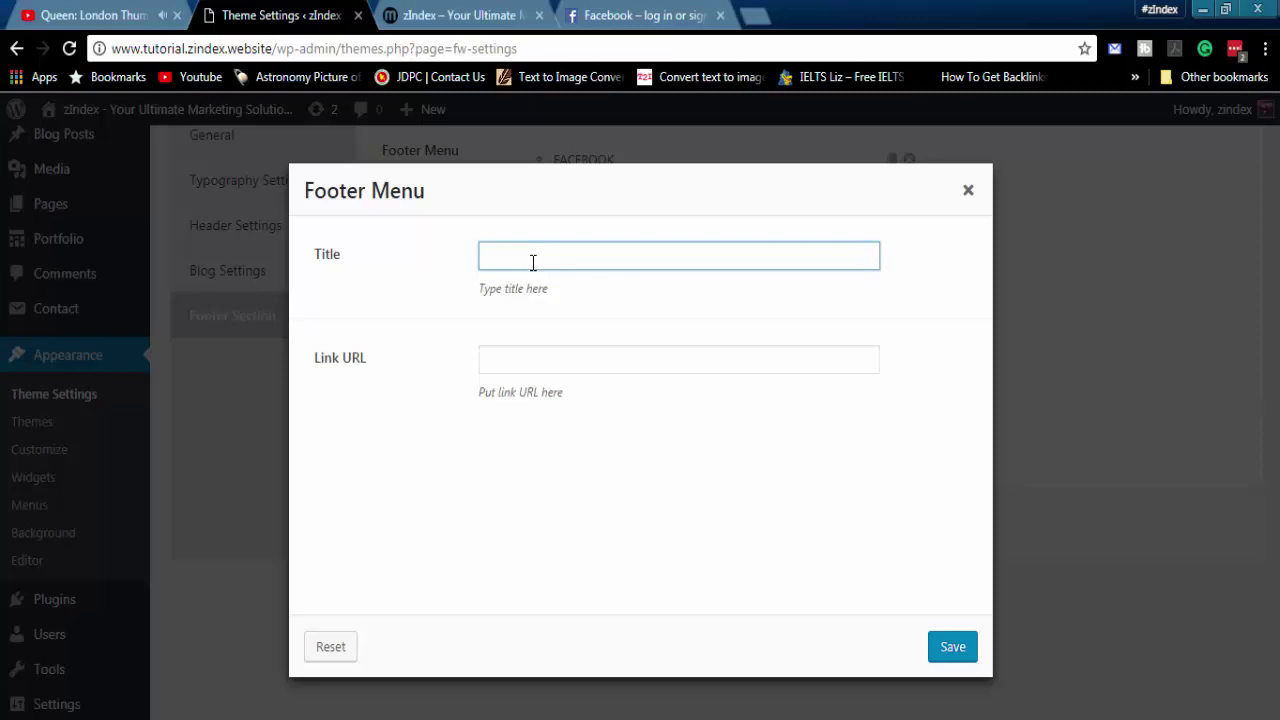
text(Pinteres)
click(548, 364)
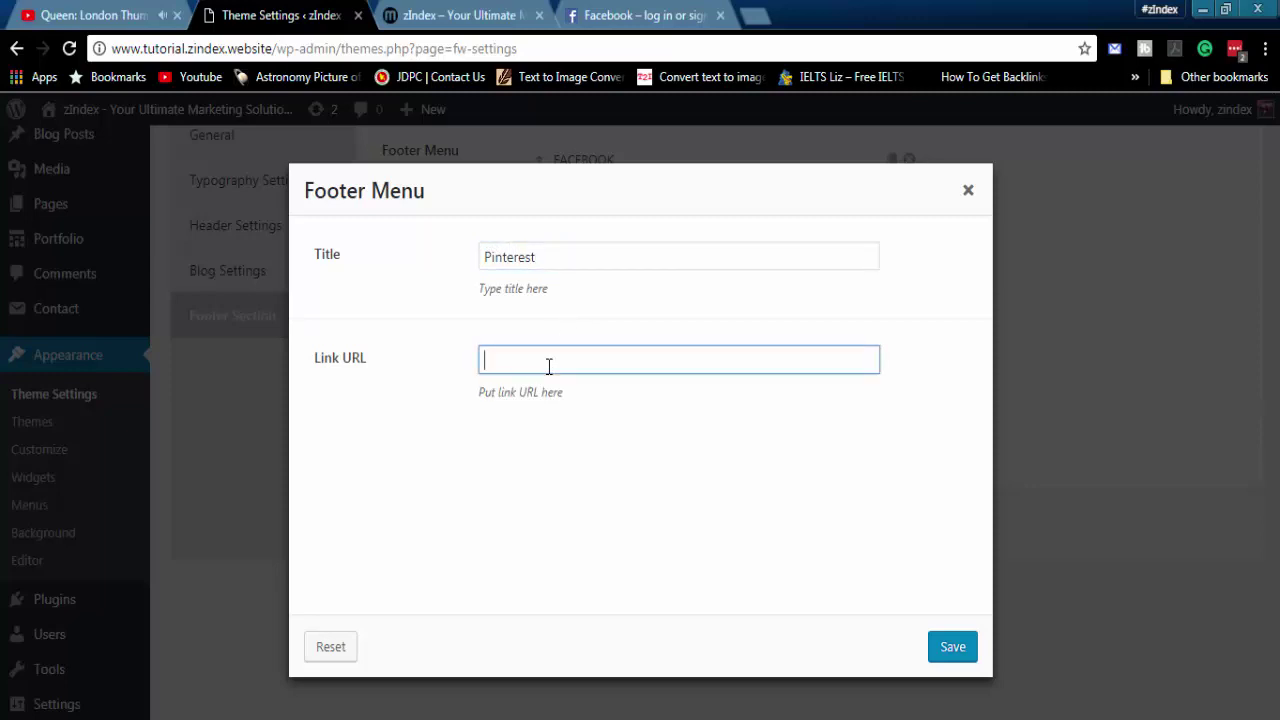
text(htt)
key(Down)
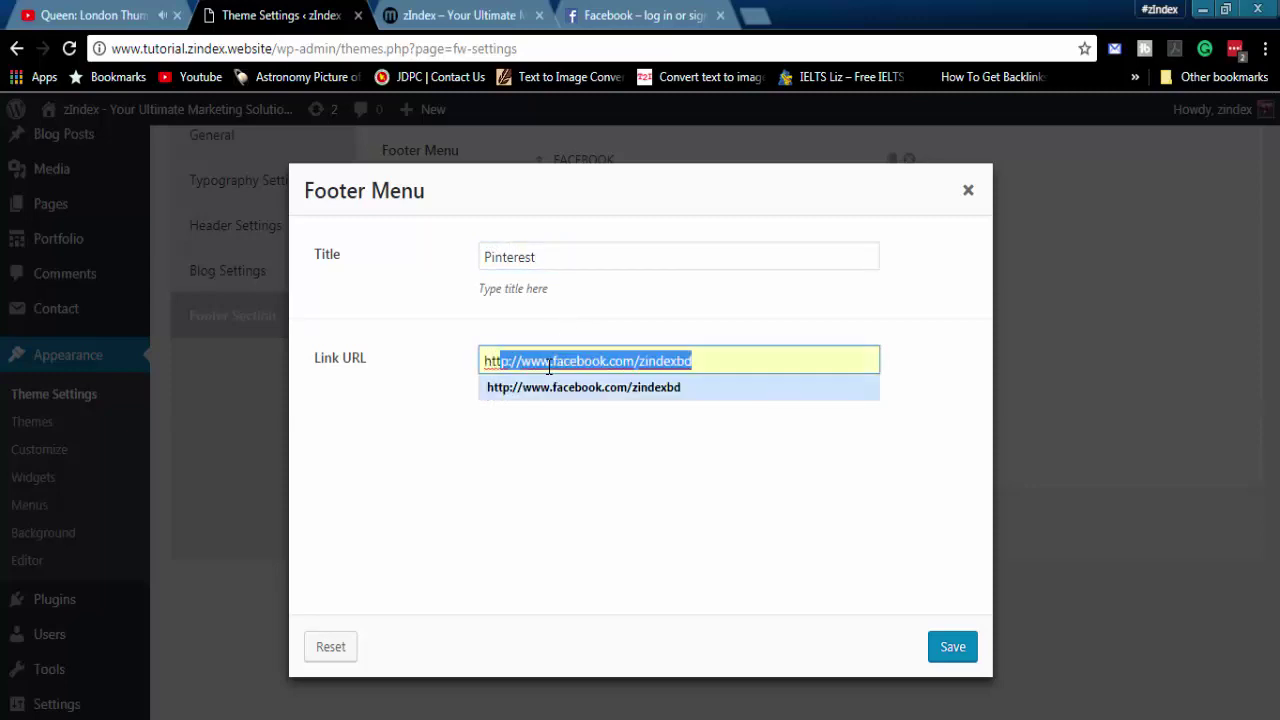
key(Right)
key(BackSpace)
key(BackSpace)
key(BackSpace)
key(BackSpace)
key(BackSpace)
key(BackSpace)
key(BackSpace)
key(BackSpace)
key(BackSpace)
key(BackSpace)
key(BackSpace)
key(BackSpace)
key(BackSpace)
key(BackSpace)
key(BackSpace)
key(BackSpace)
key(BackSpace)
key(BackSpace)
key(BackSpace)
key(BackSpace)
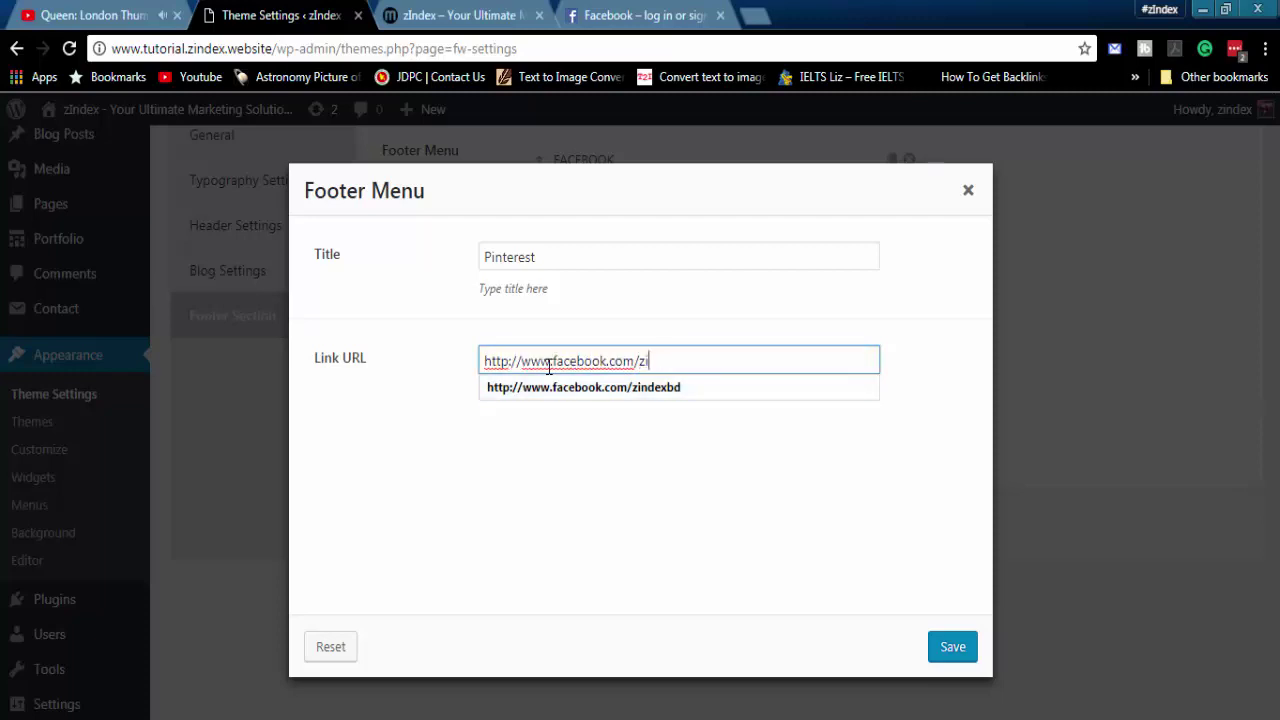
text(pinterest)
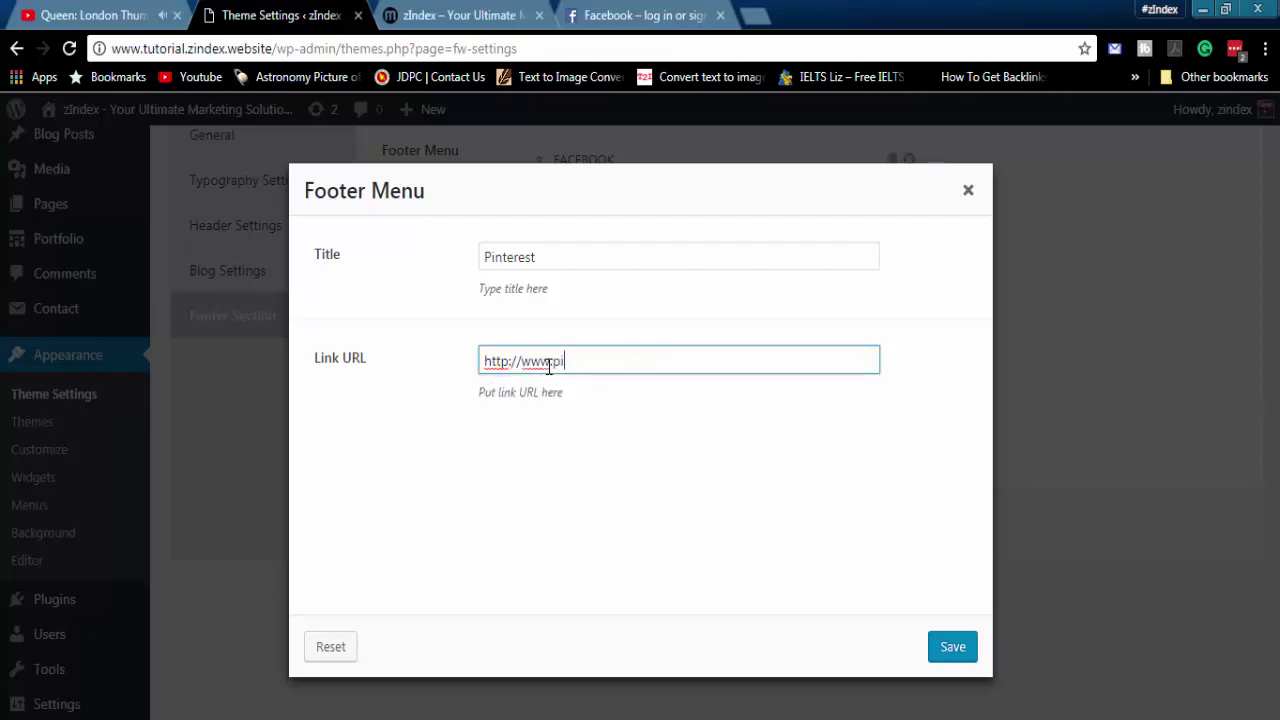
text(.com/username)
click(937, 652)
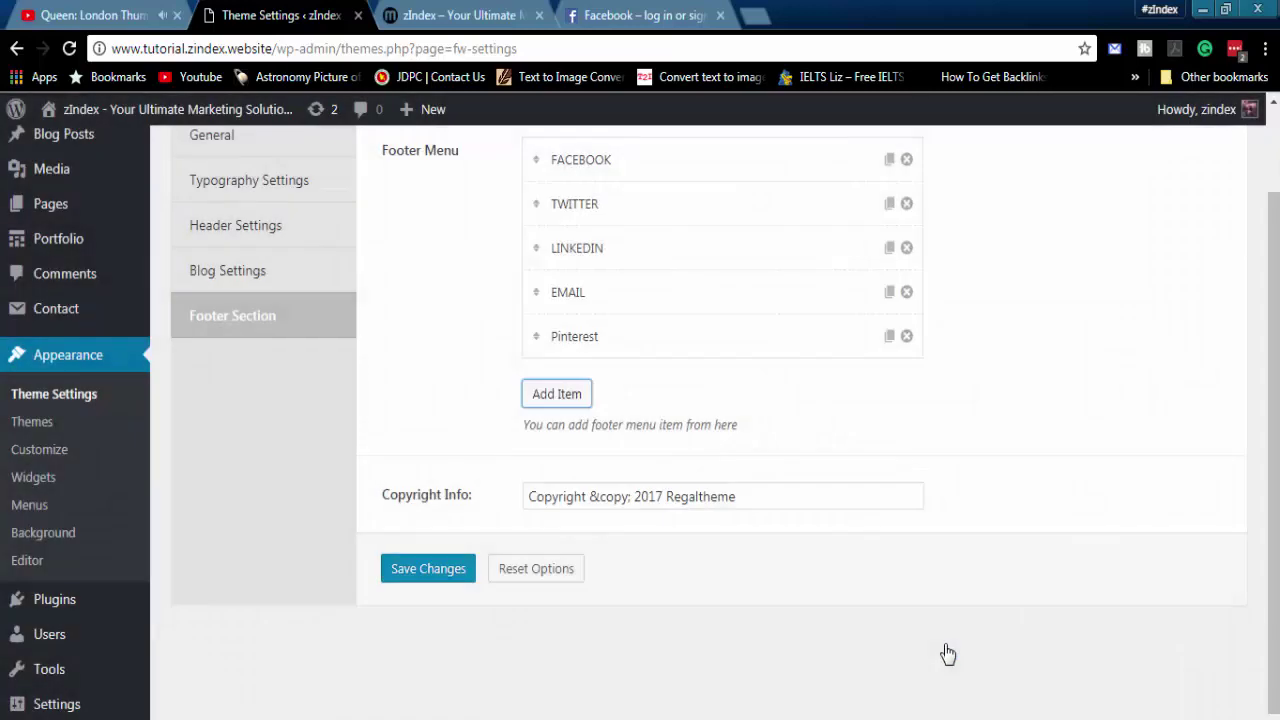
- Remove the EMAIL item from the footer menu and save the theme settings
scroll(790, 442, up, 1)
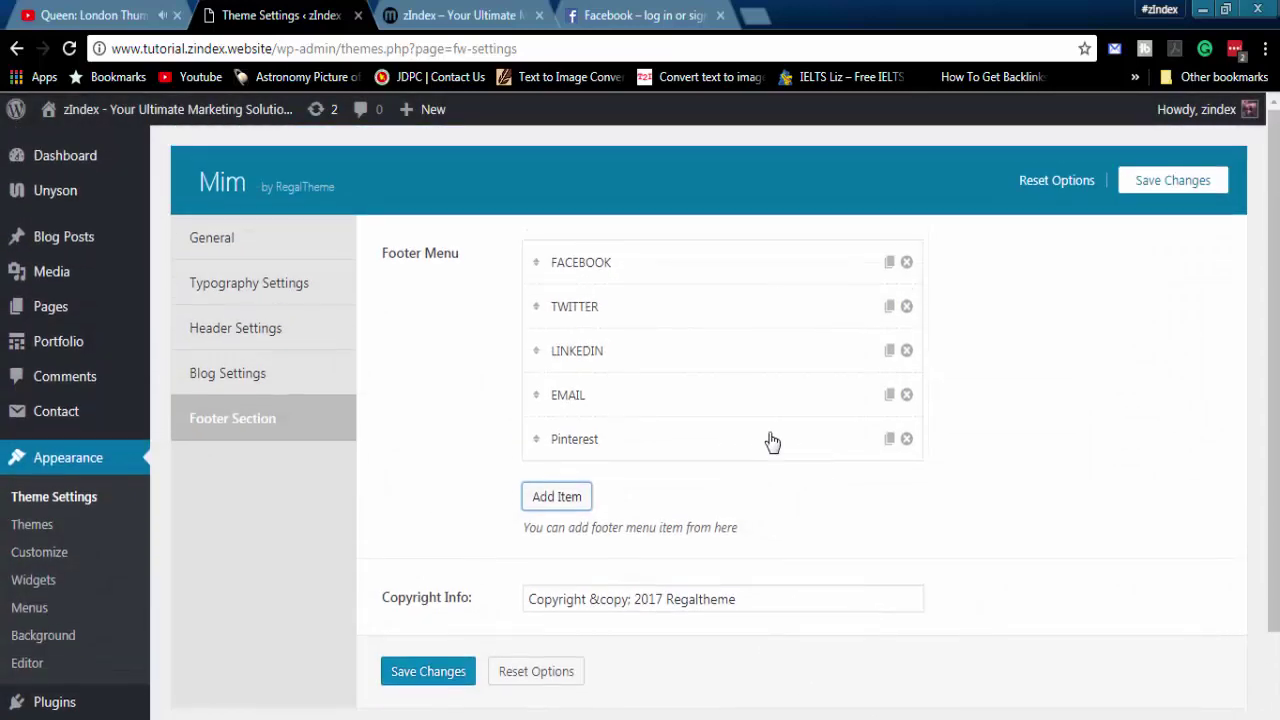
click(906, 395)
click(428, 628)
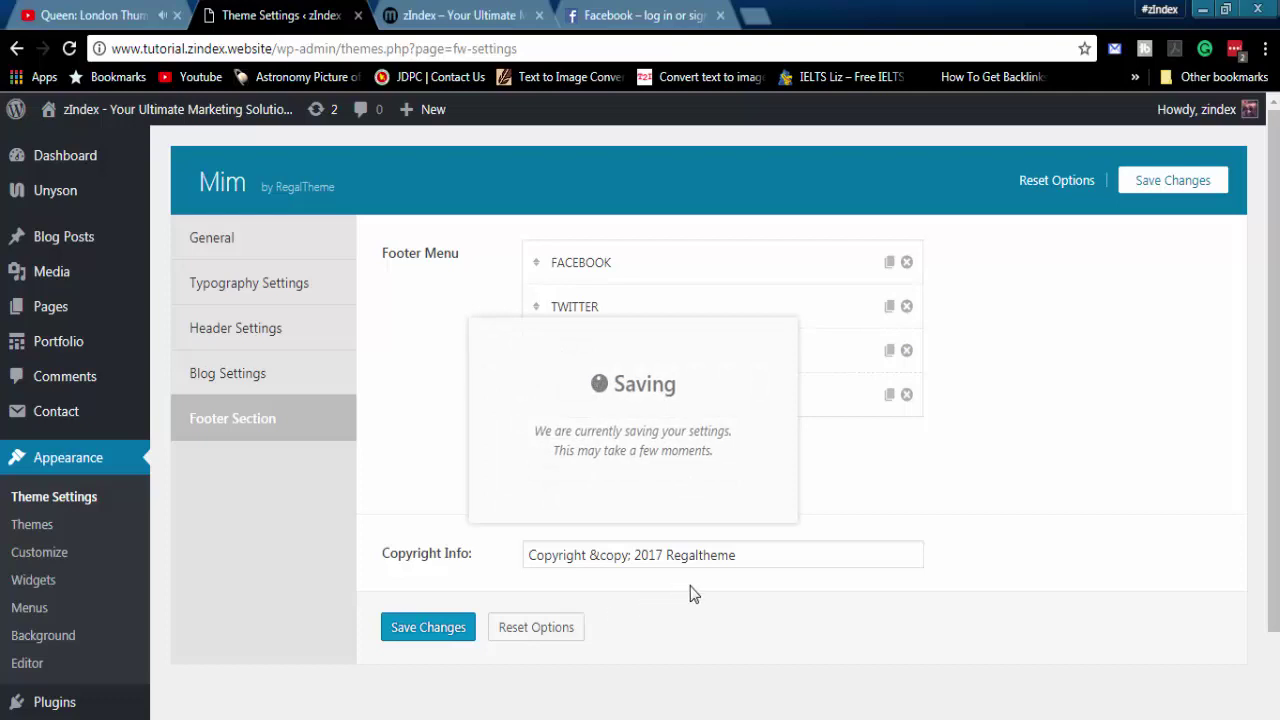
- Replace "2017 Regaltheme" in the footer's copyright info with the site owner's full name, keeping "Copyright &copy;", and save the theme settings
click(657, 555)
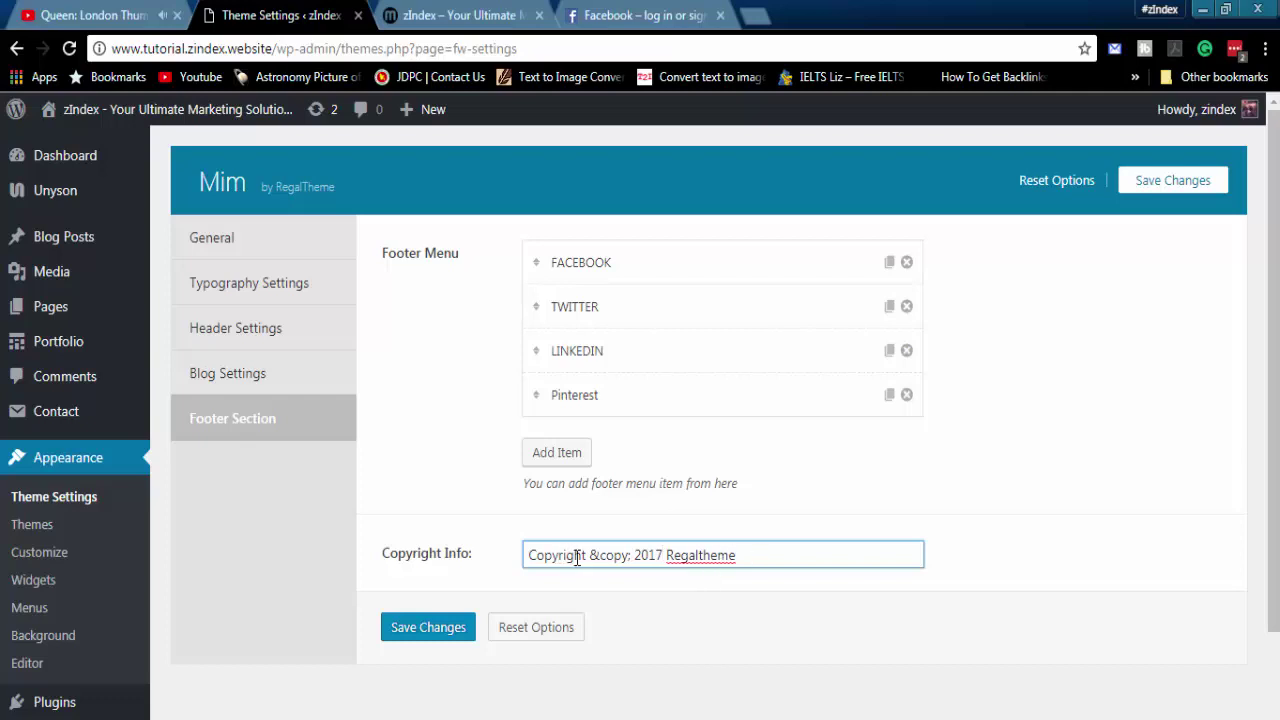
drag(589, 555, 752, 588)
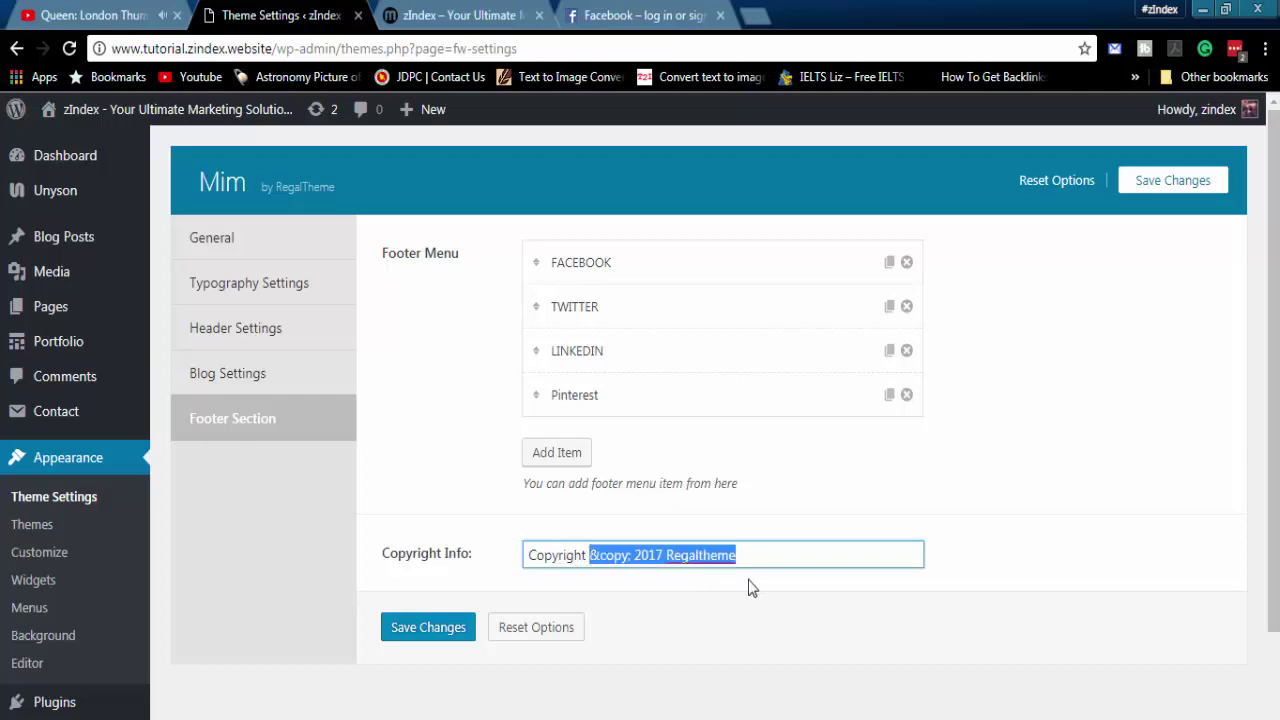
click(632, 556)
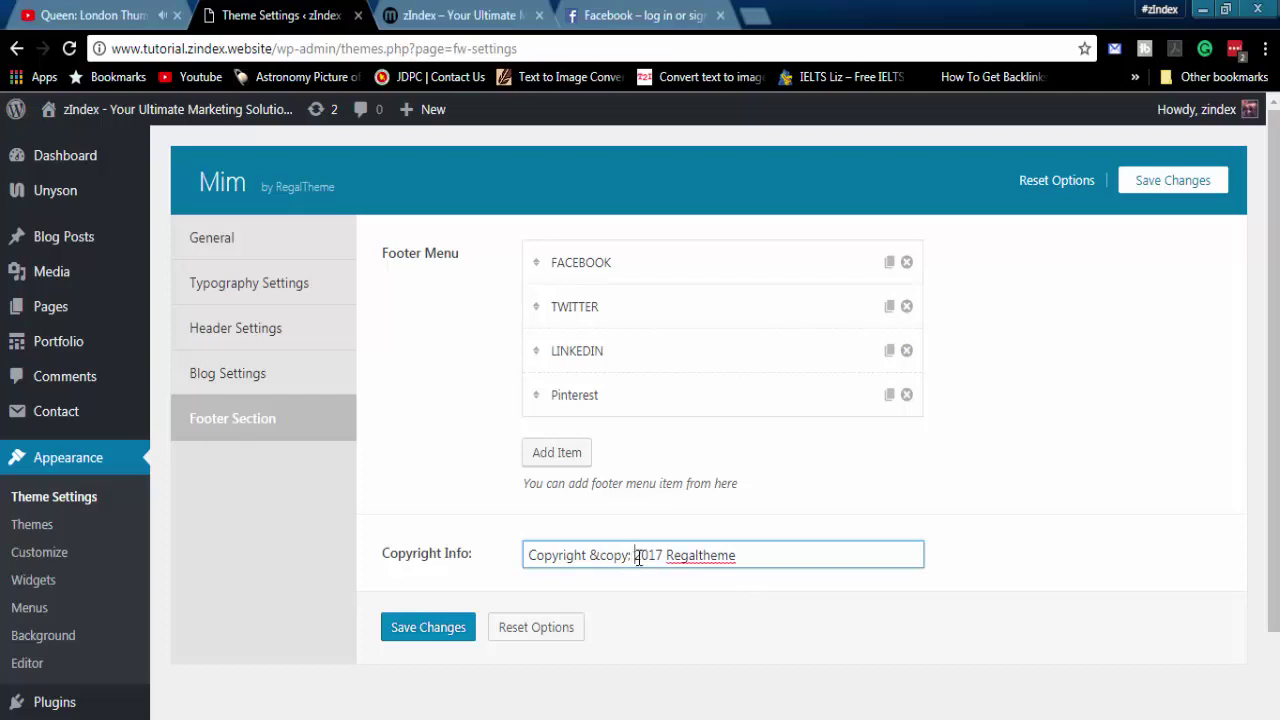
drag(632, 557, 795, 558)
text(Muhi)
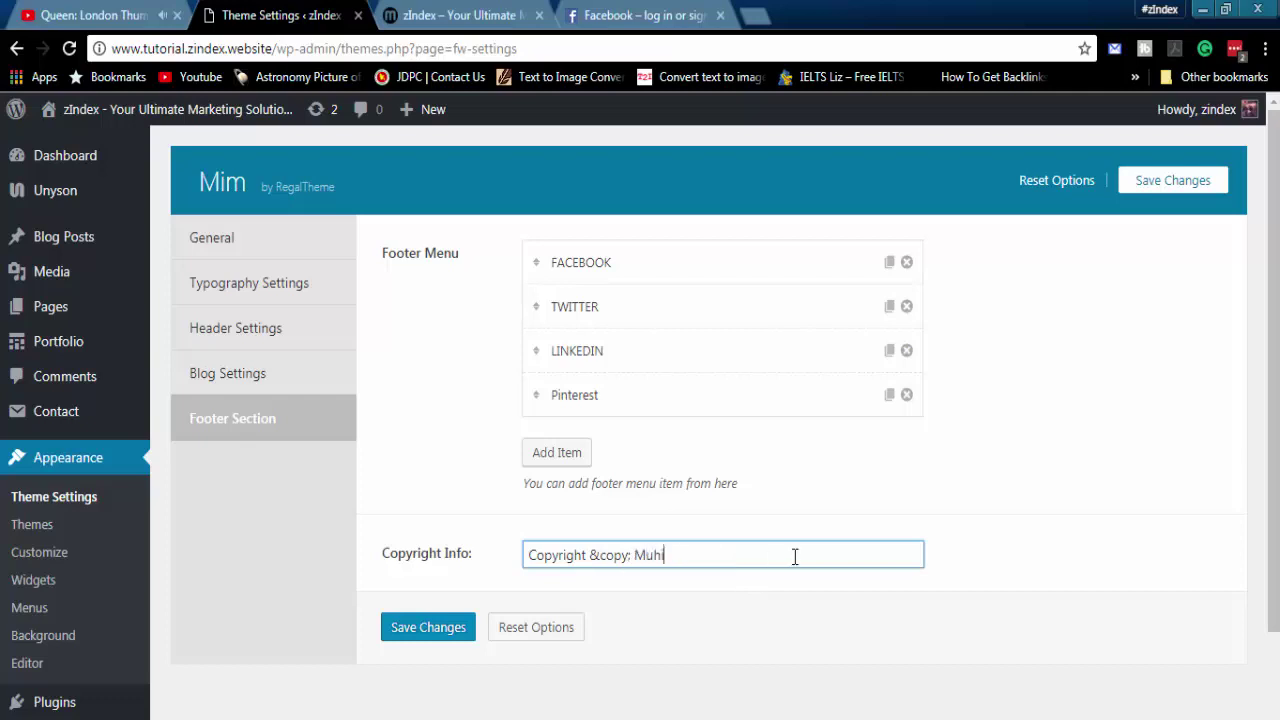
text(bul Haque)
click(440, 630)
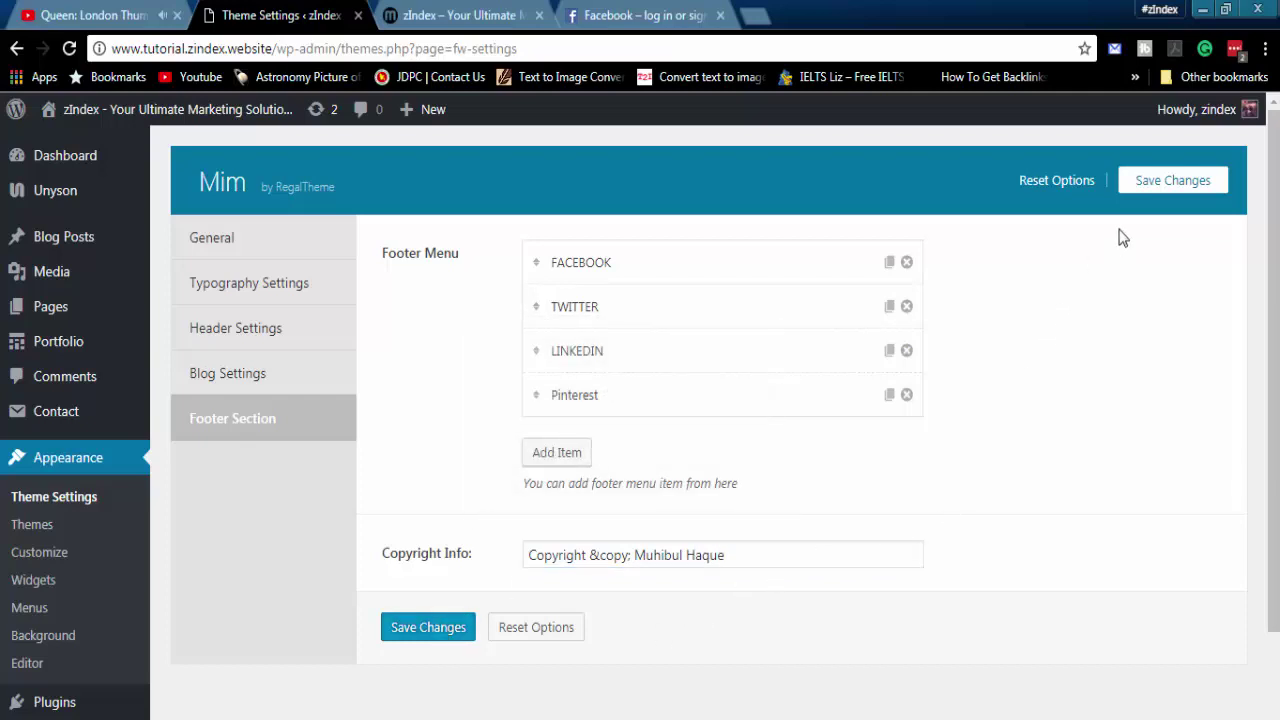
click(1148, 195)
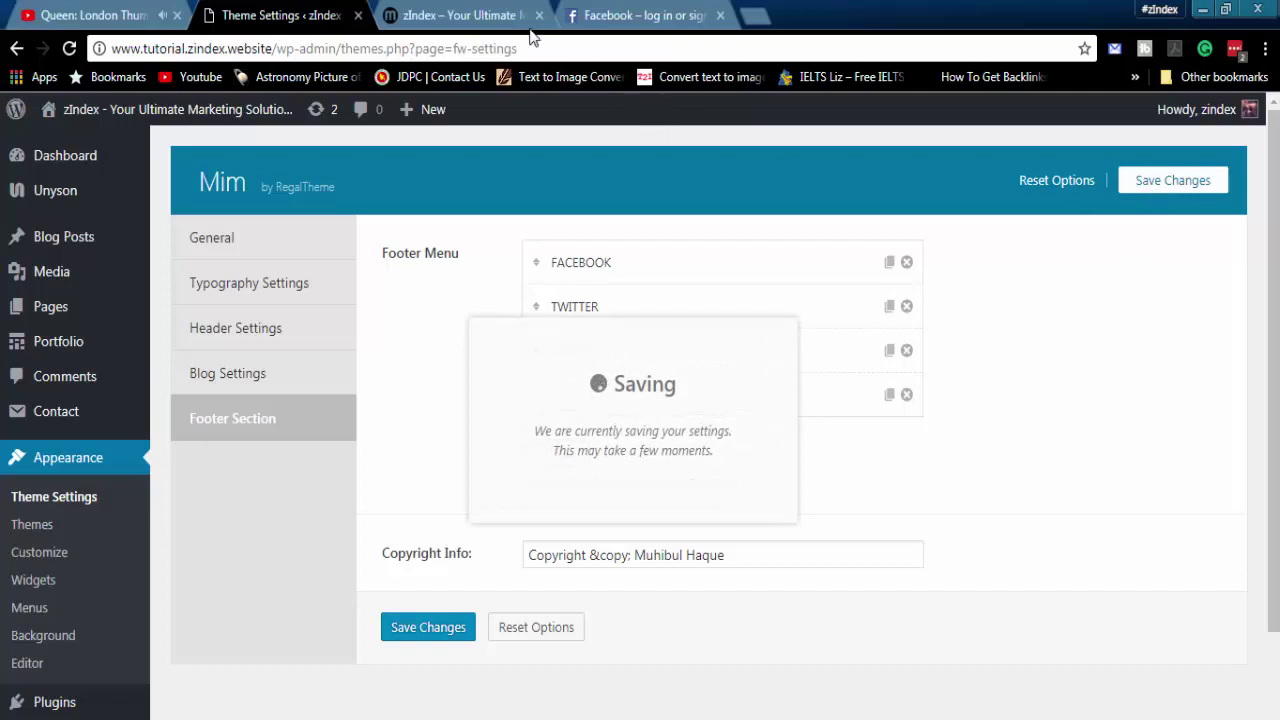
- Reload the live site to check the updated footer, and return to its Home section
click(463, 16)
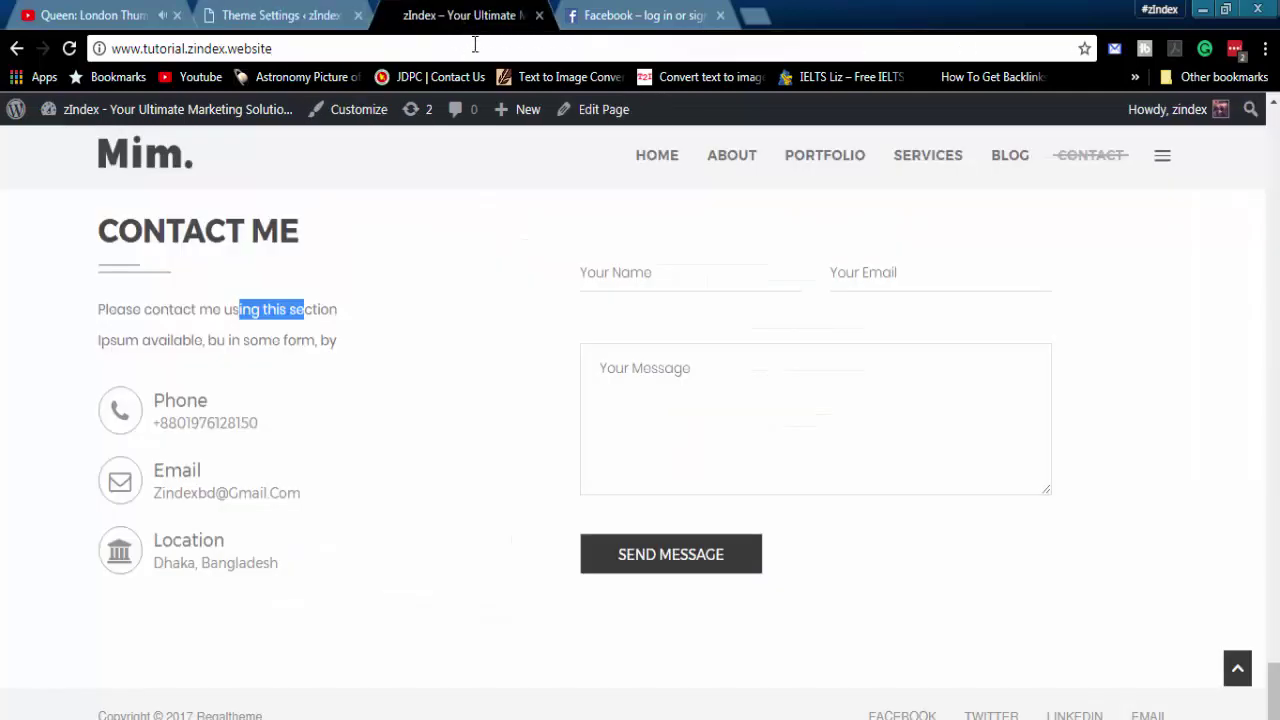
click(475, 44)
key(Return)
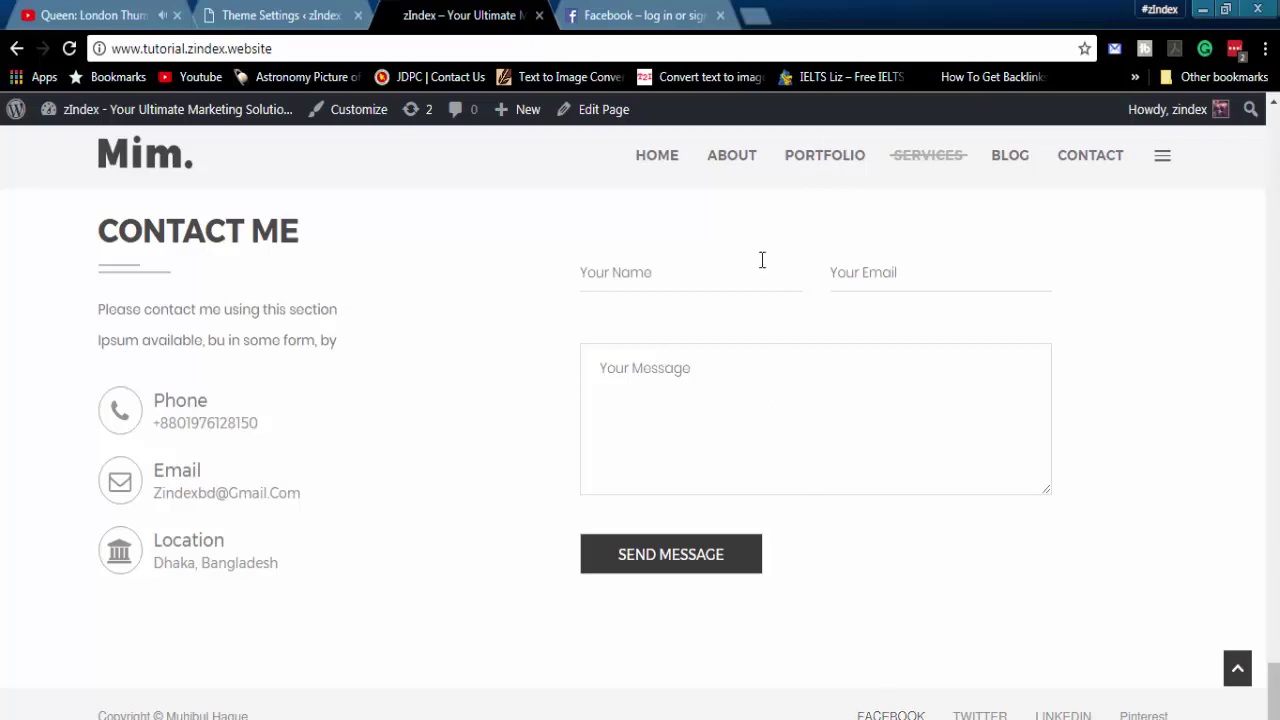
click(664, 160)
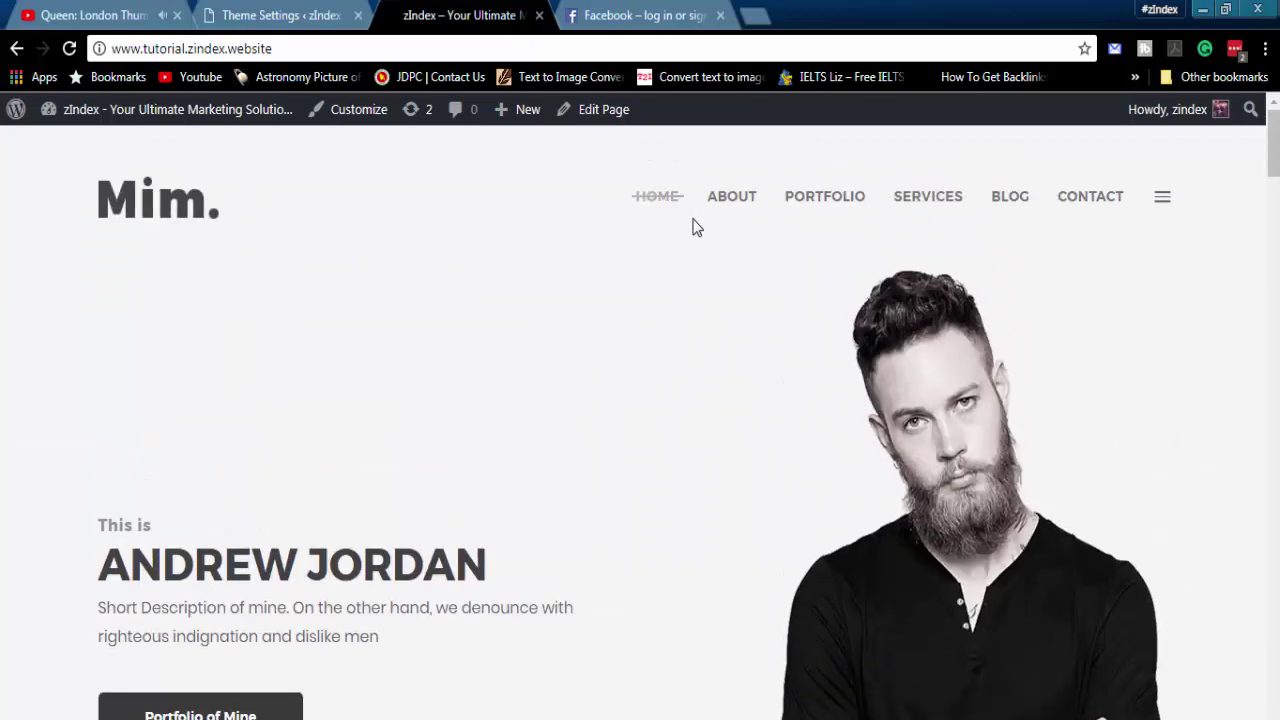